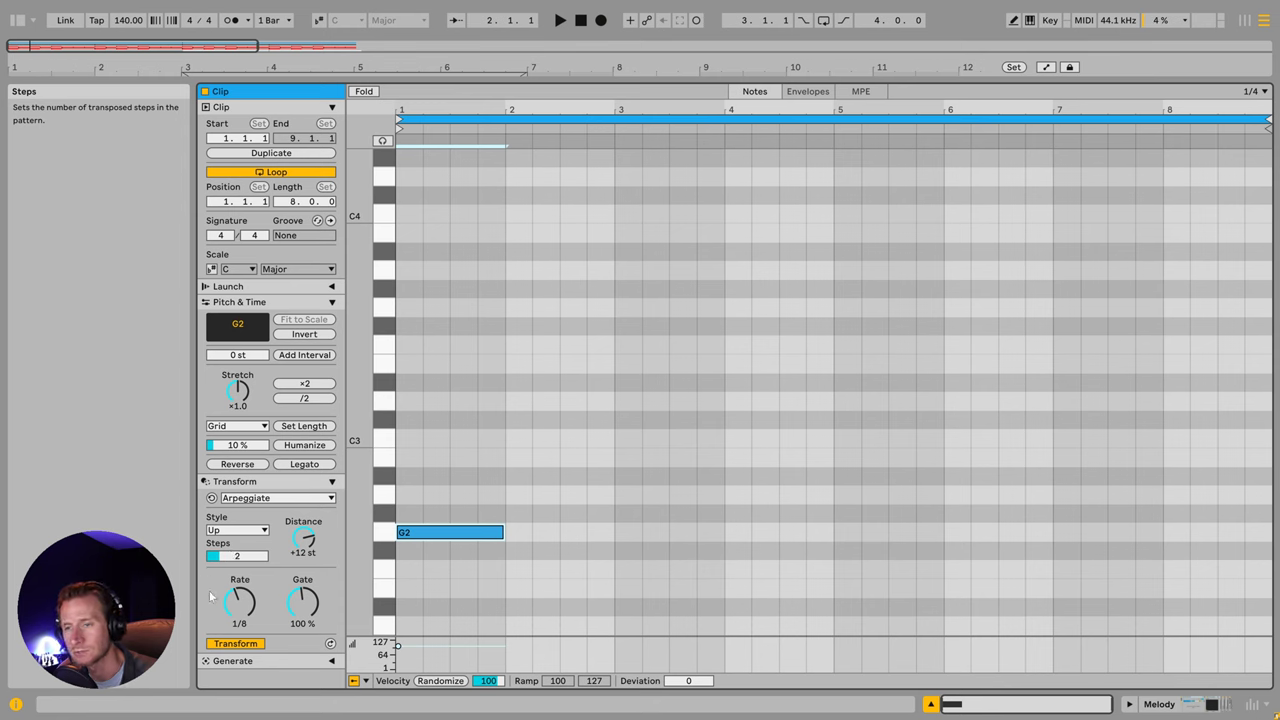
Step: Examine the Arpeggiate style options and the lists of available transformation and generative MIDI tools
left_click(243, 531)
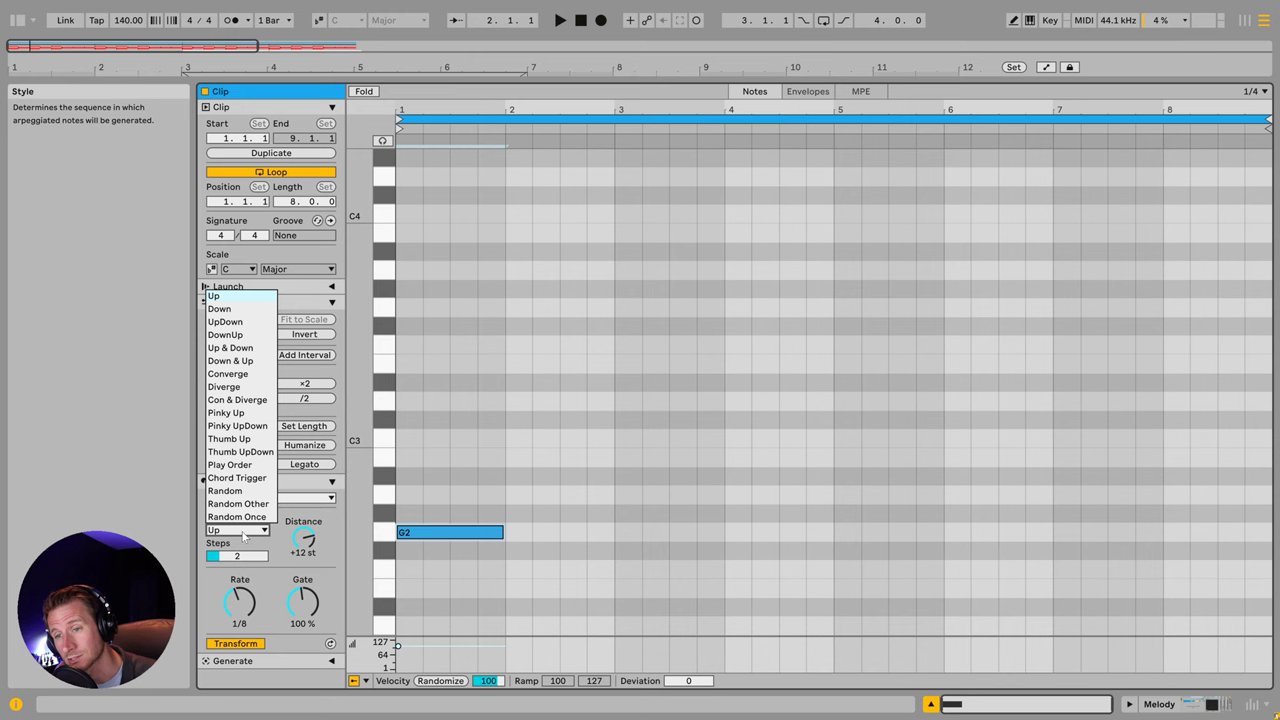
left_click(243, 531)
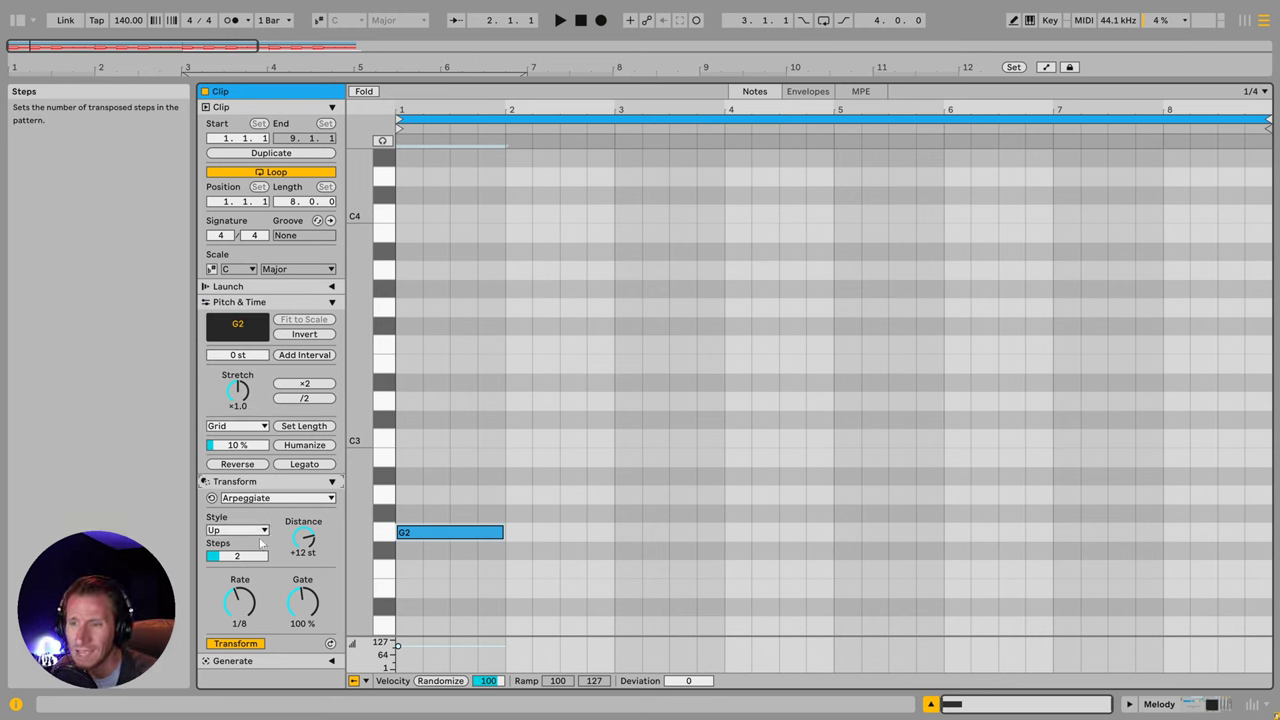
left_click(268, 499)
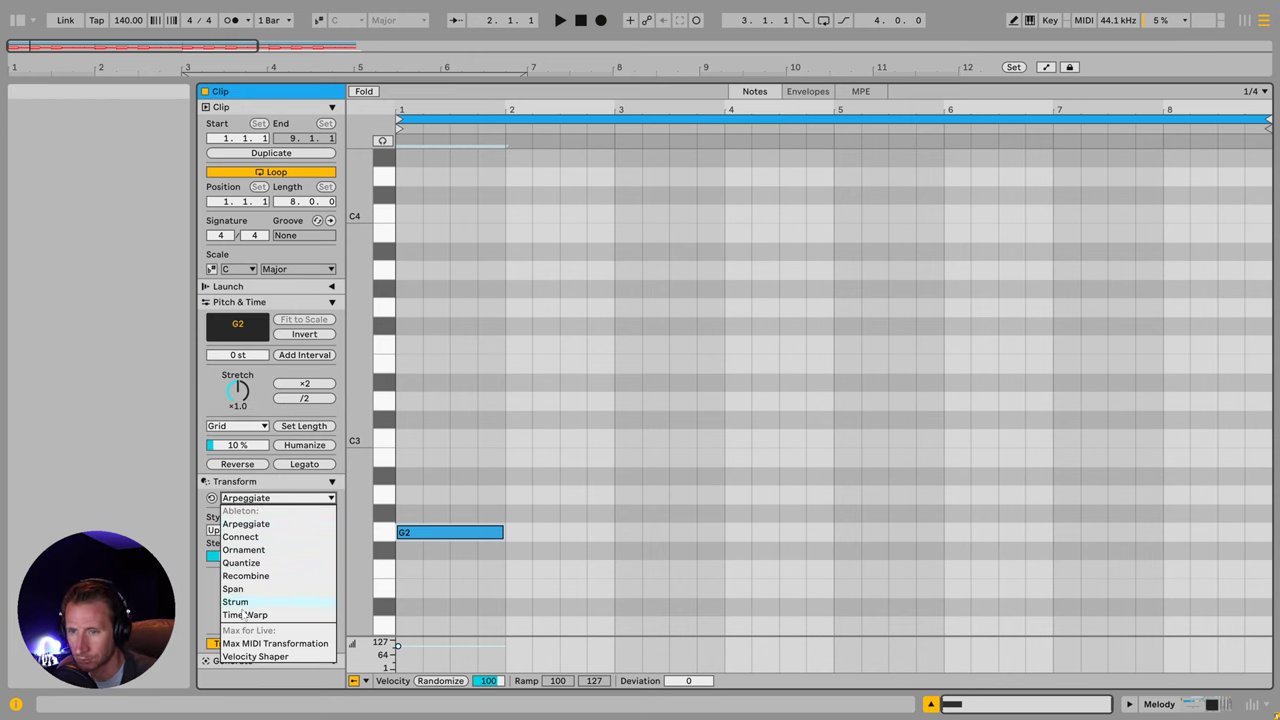
left_click(258, 498)
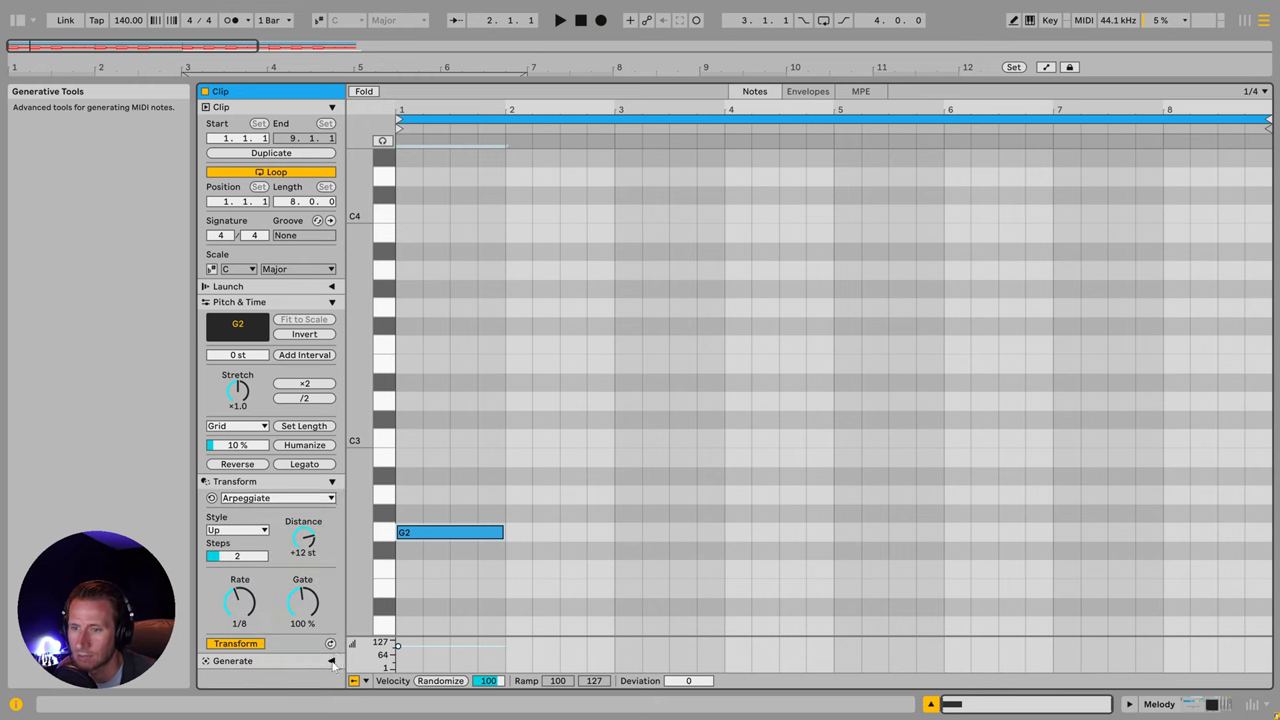
scroll(270, 520, "down", 3)
left_click(286, 536)
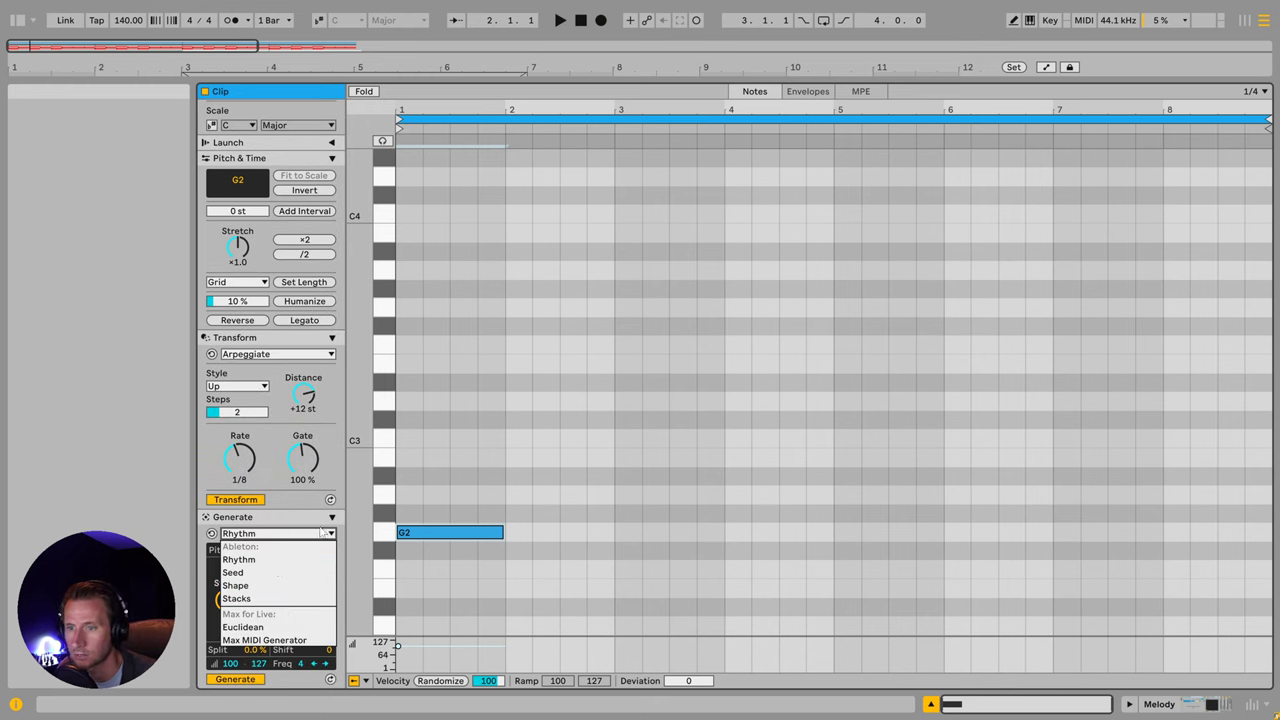
left_click(323, 534)
left_click(332, 517)
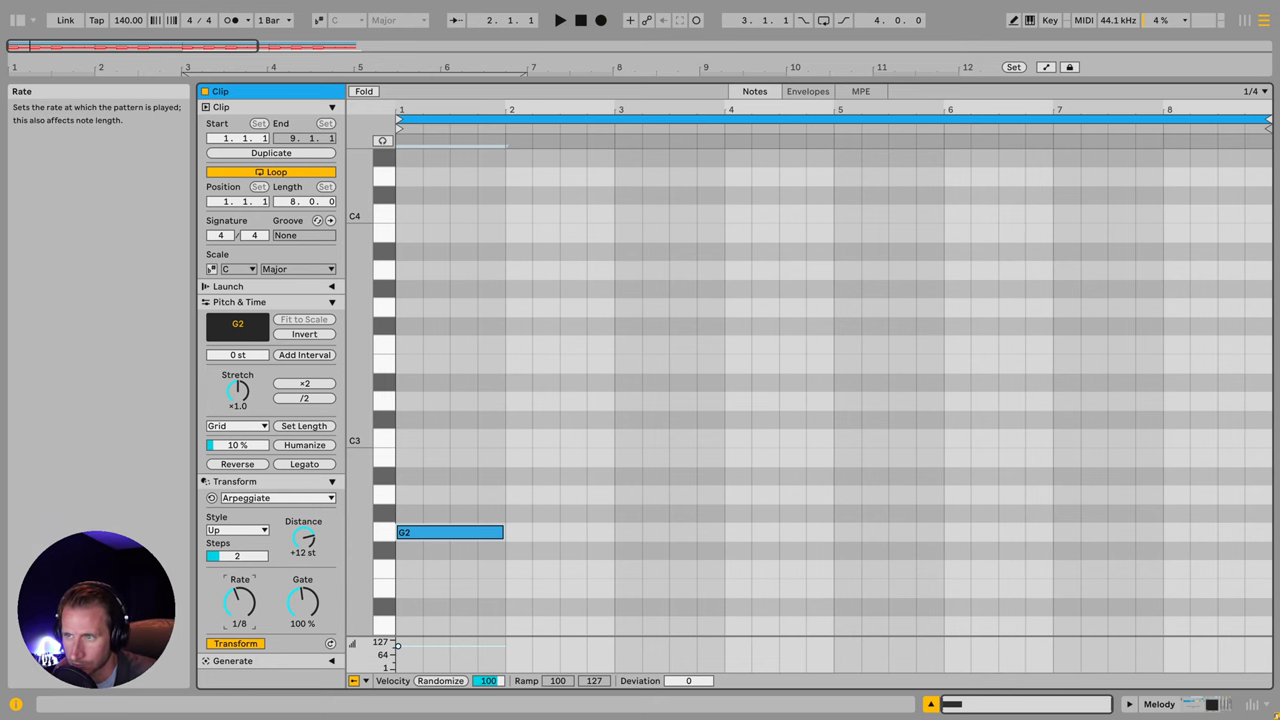
Step: Apply the Arpeggiate transformation to the G2 note at a 1/4 rate and play the result
mouse_move(239, 601)
left_mouse_down()
mouse_move(239, 620)
mouse_move(259, 591)
left_mouse_up()
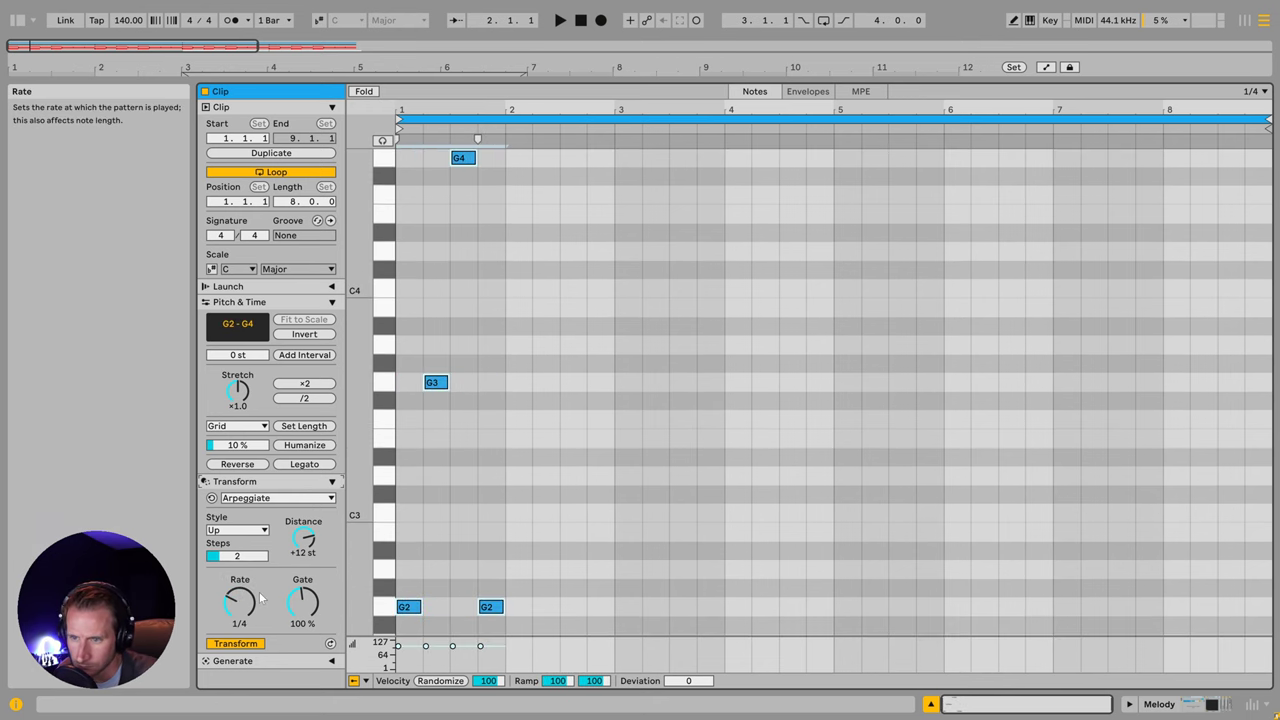
left_click(249, 644)
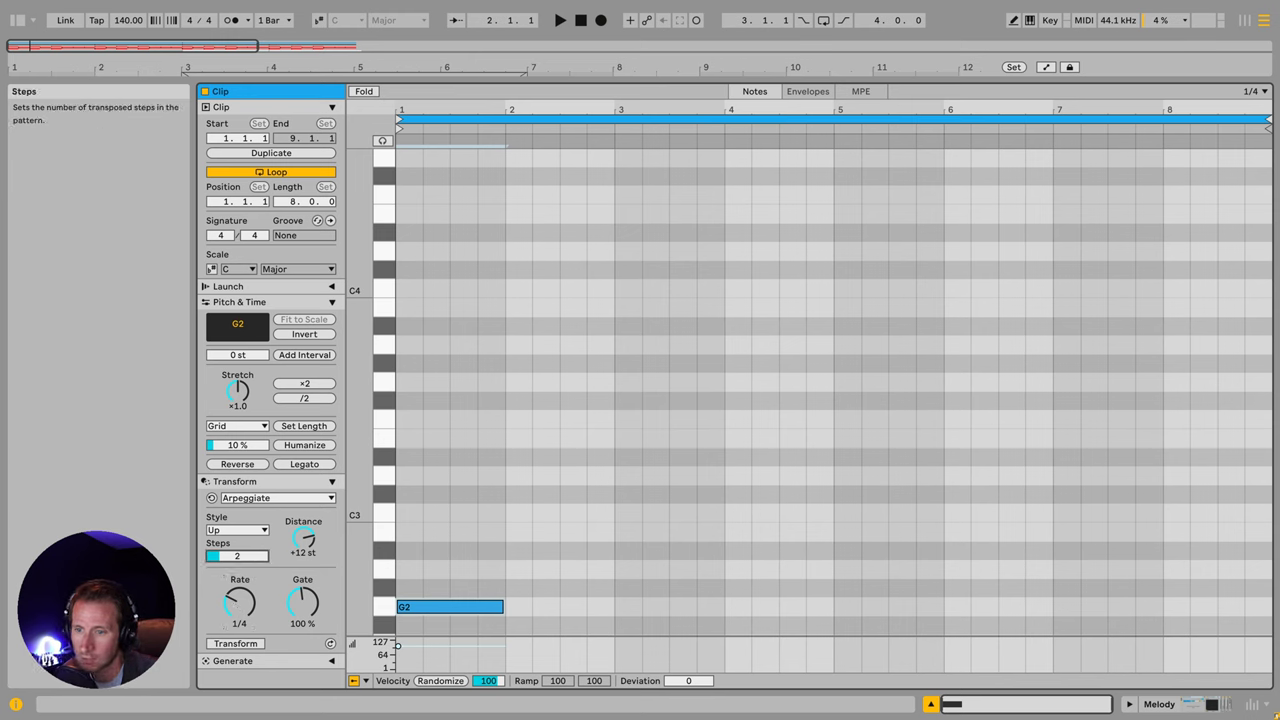
left_click(235, 643)
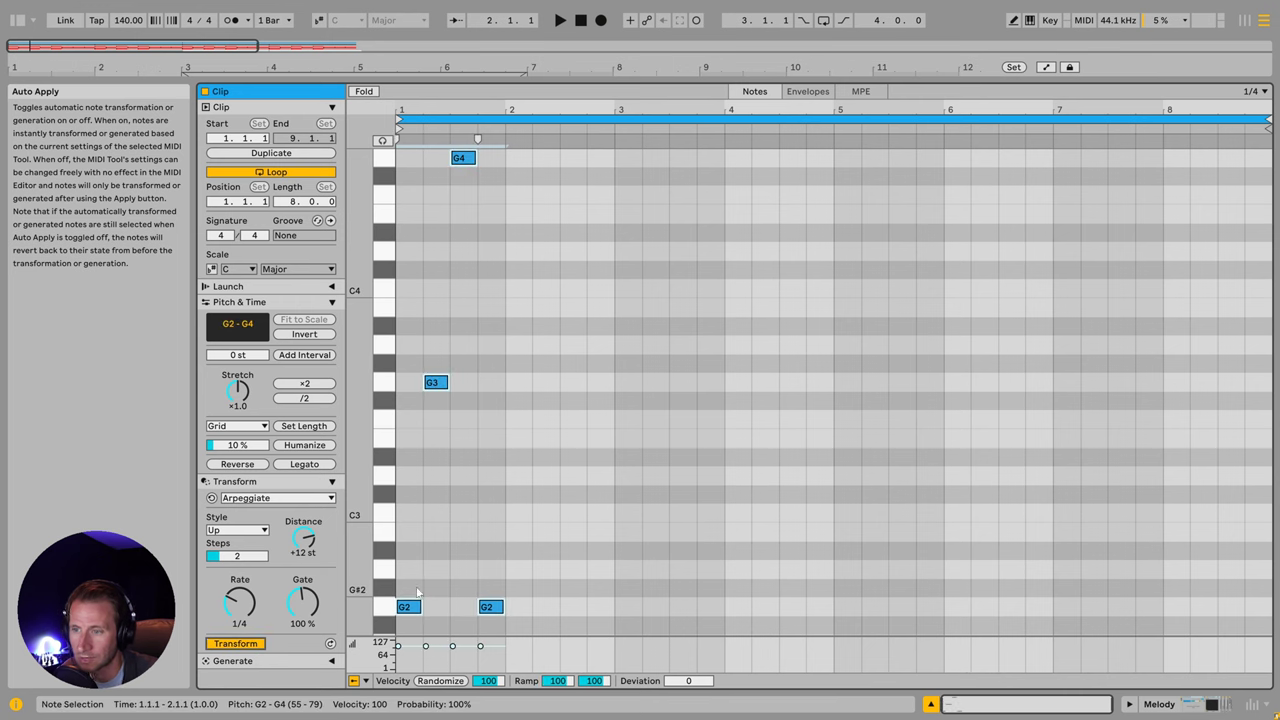
key("space")
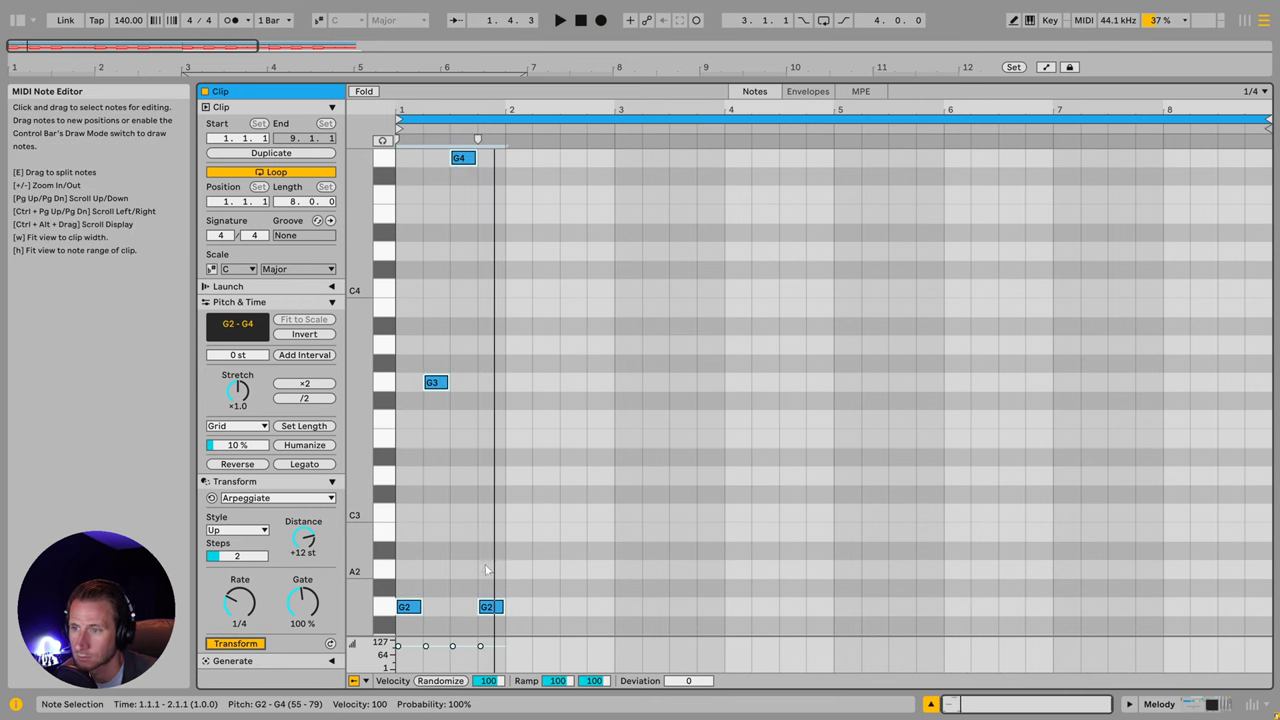
mouse_move(239, 601)
left_mouse_down()
mouse_move(239, 582)
mouse_move(239, 612)
mouse_move(239, 590)
left_mouse_up()
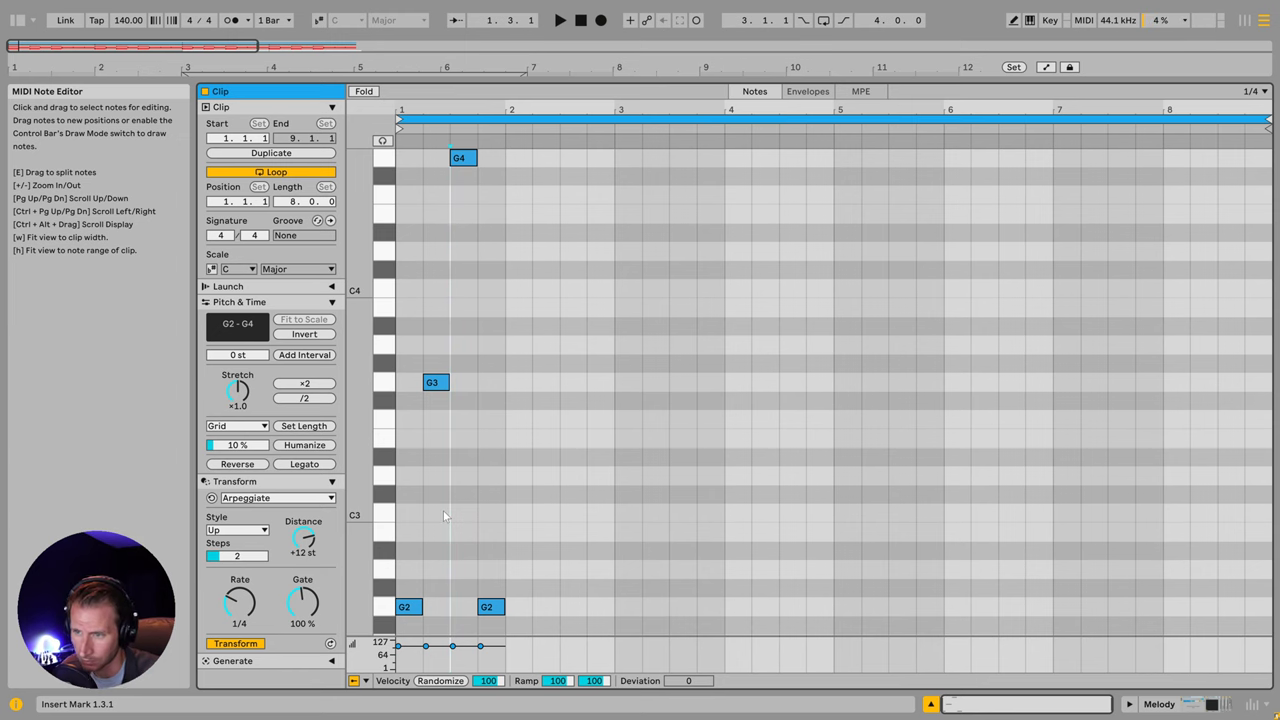
Step: Loop the first eight bars of the arrangement for playback and reopen the Melody clip
key("Tab")
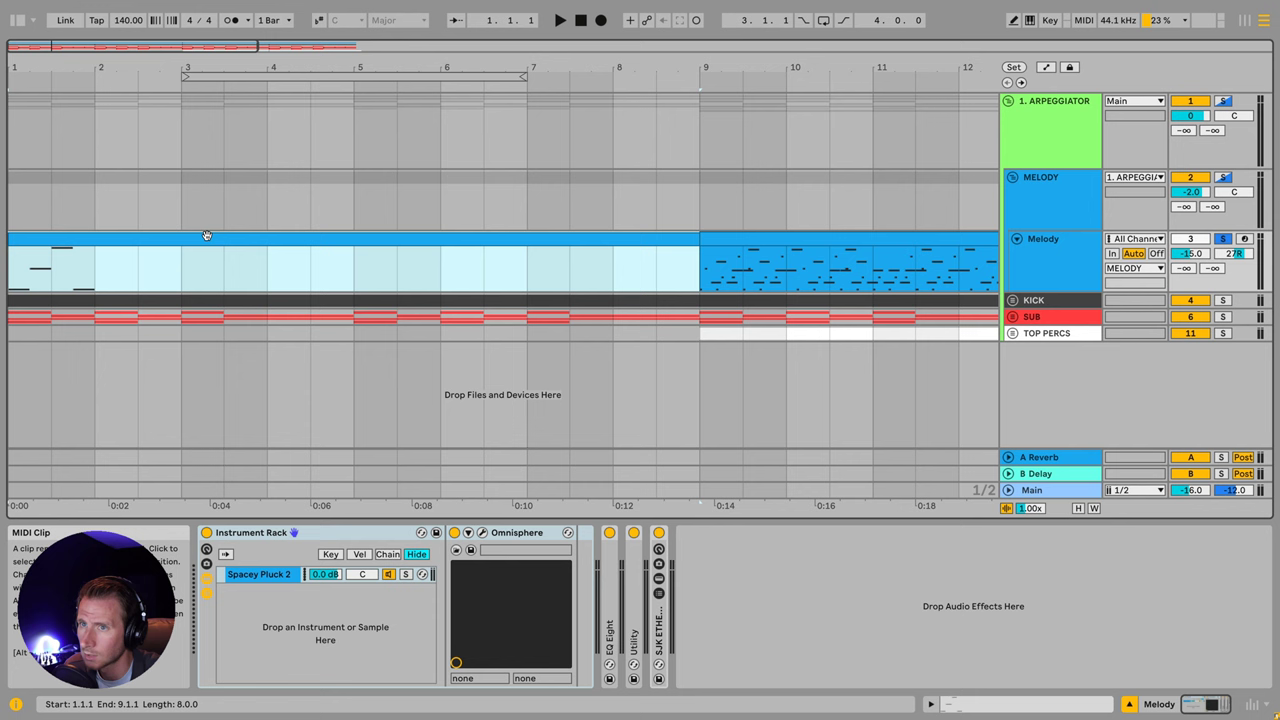
left_click_drag(20, 192, 676, 186)
key("ctrl+l")
key("space")
left_click(515, 162)
double_click(297, 241)
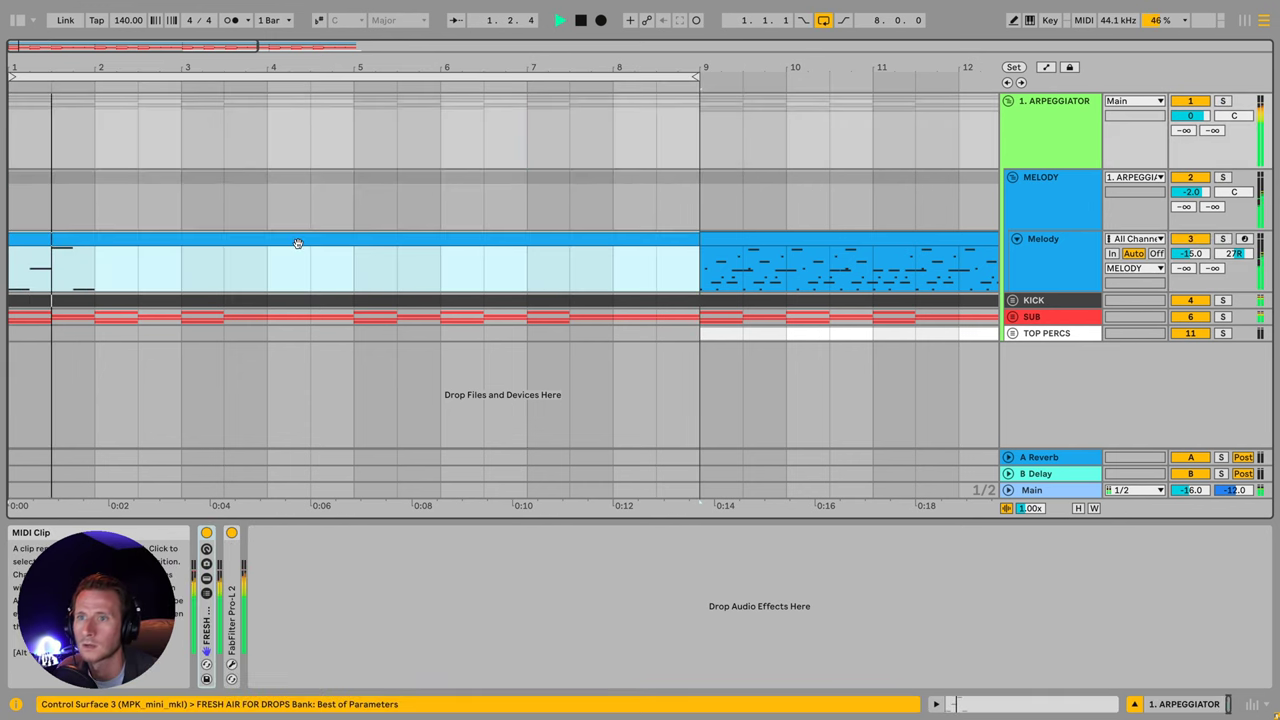
key("space")
Step: Duplicate all the arpeggiated notes of bar 1 into bar 2
key("ctrl+a")
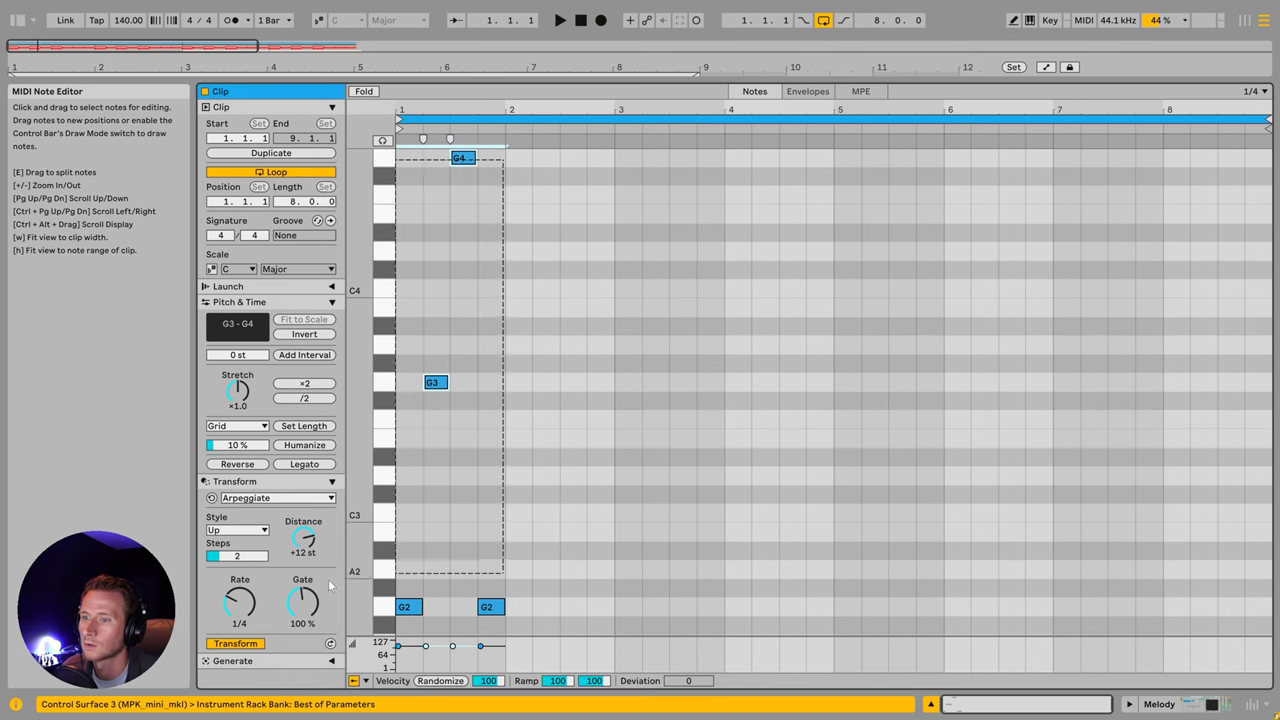
key("ctrl+d")
left_click_drag(588, 297, 507, 613)
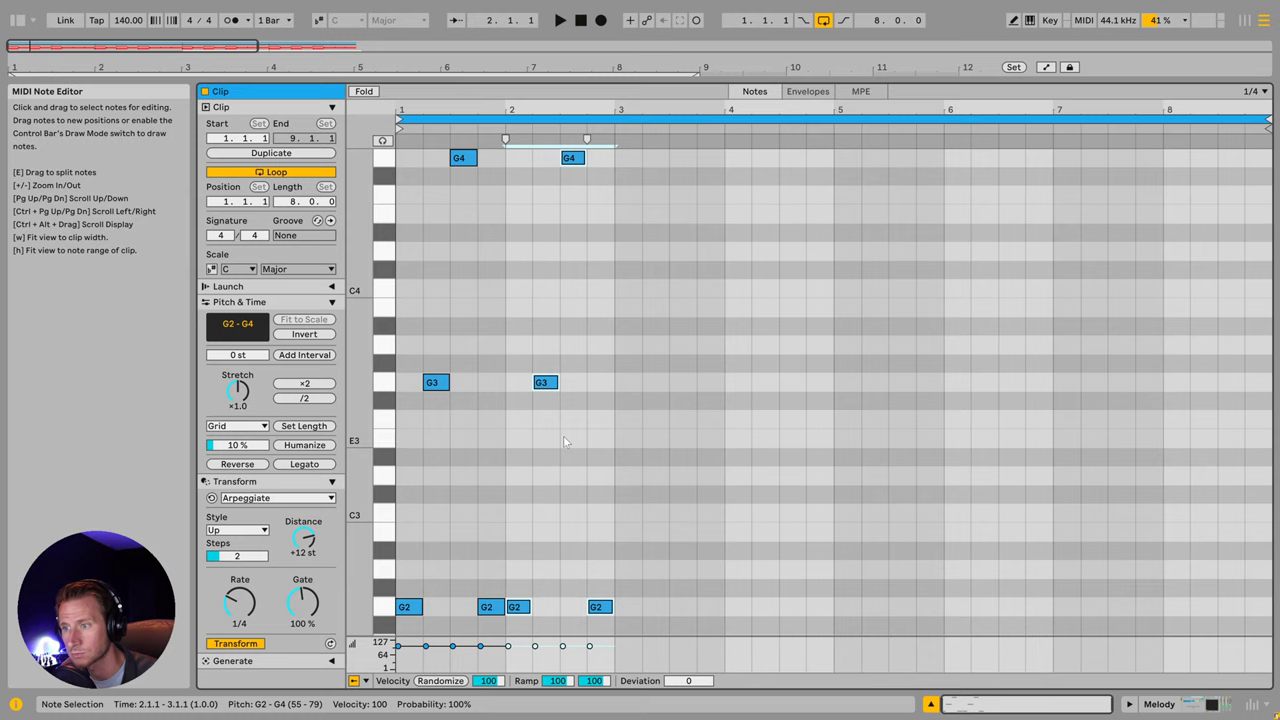
Step: Transpose the bar 2 notes down to span C2 to C4 and trim their starts to make them 1/8 long
scroll(563, 434, "down", 1)
key("shift+Down")
scroll(544, 460, "down", 2)
key("ctrl+1")
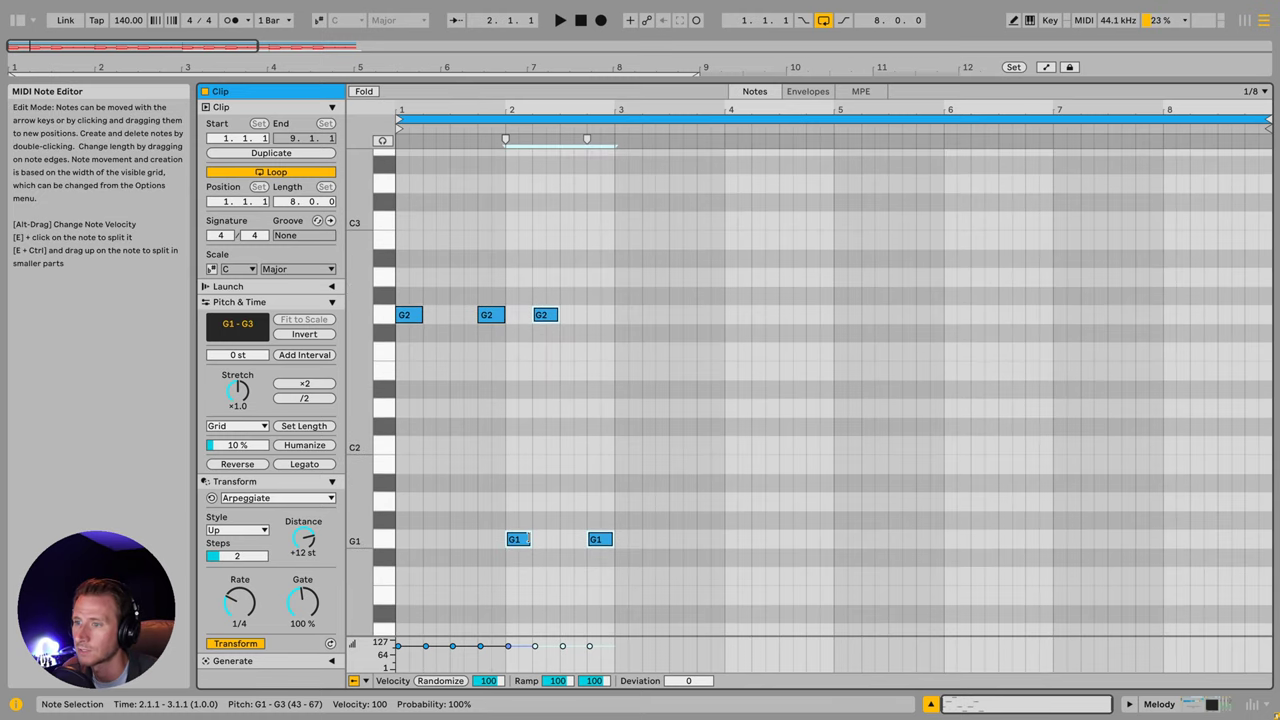
left_click_drag(530, 539, 529, 444)
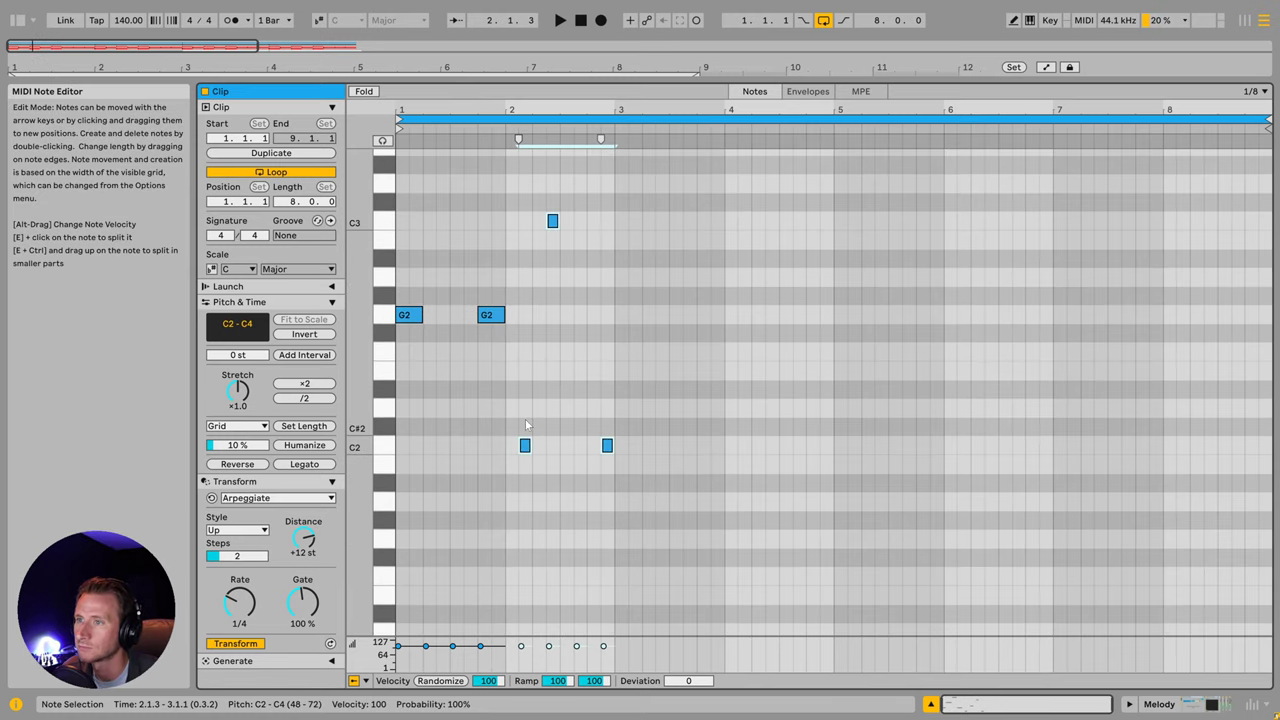
Step: Move bar 2's C3 note one 1/8 step earlier to 2.2.1 and arpeggiate the bar 2 notes at a 1/12 rate
scroll(525, 424, "up", 3)
left_click(552, 378)
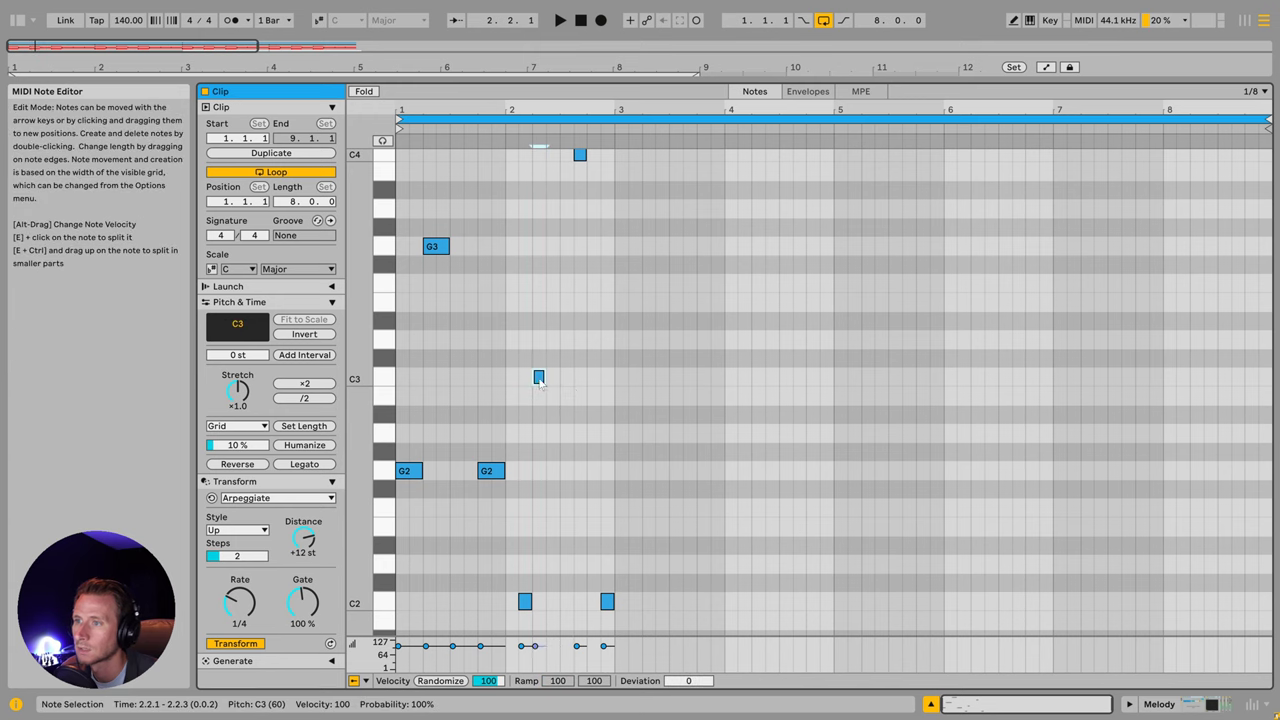
scroll(541, 382, "up", 1)
left_click_drag(621, 170, 515, 642)
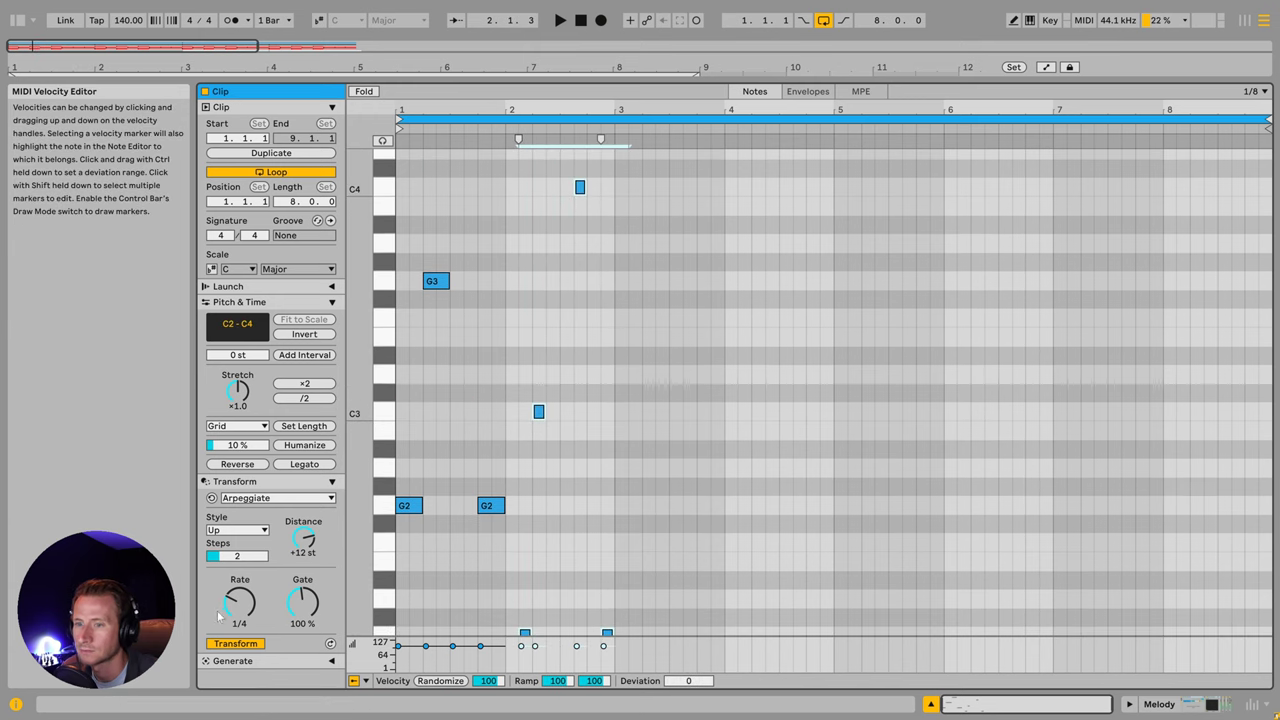
left_click_drag(238, 602, 238, 572)
key("space")
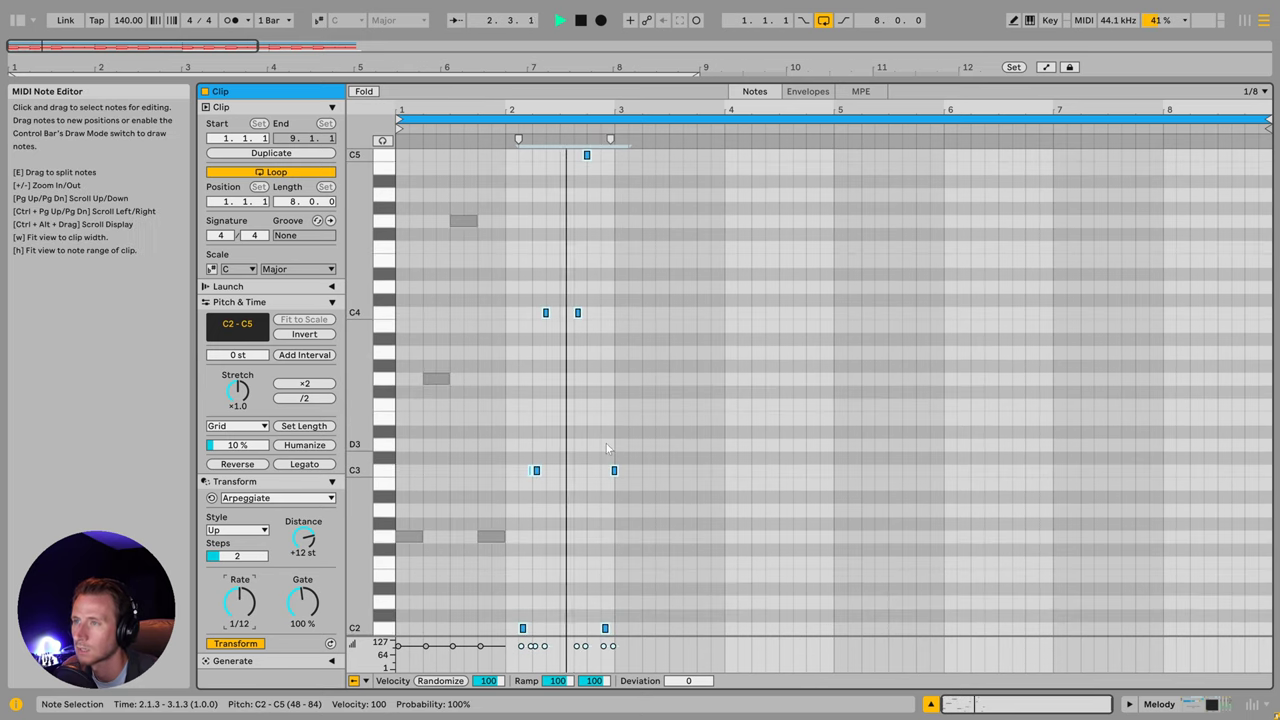
Step: Quantize the arpeggiated bar 2 notes and listen to the pattern
scroll(606, 443, "down", 2)
right_click(537, 419)
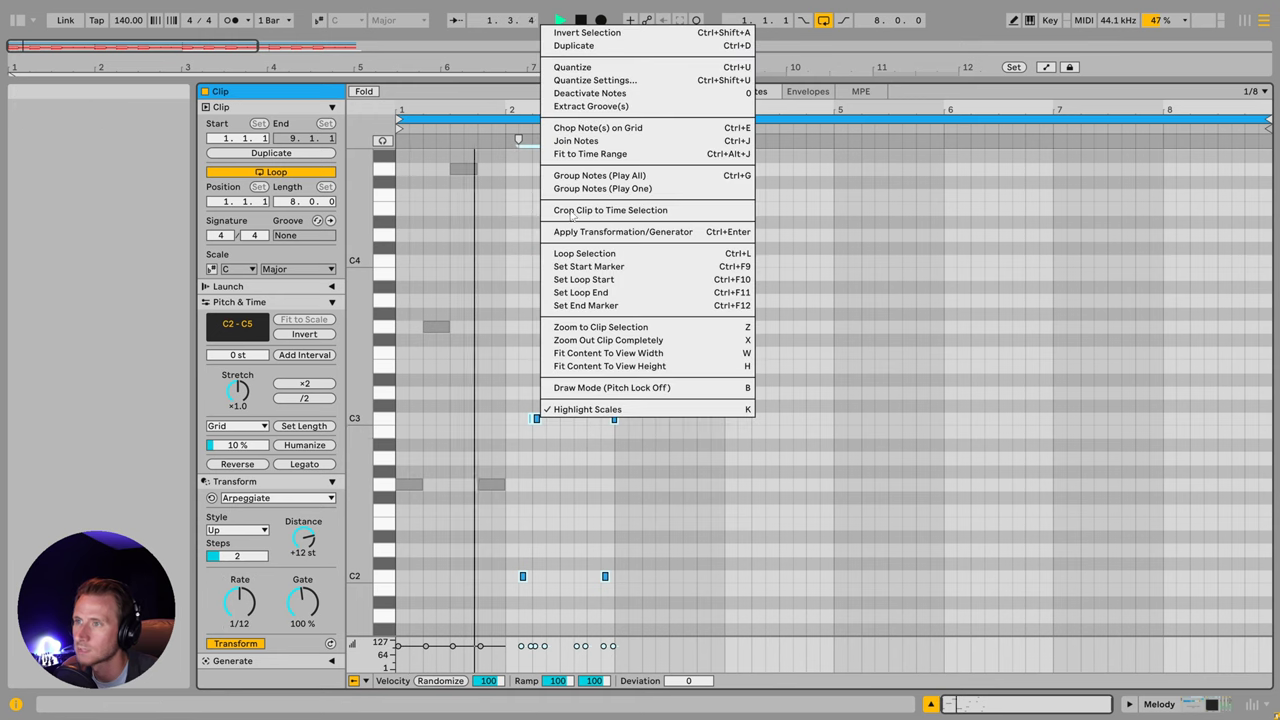
left_click(590, 66)
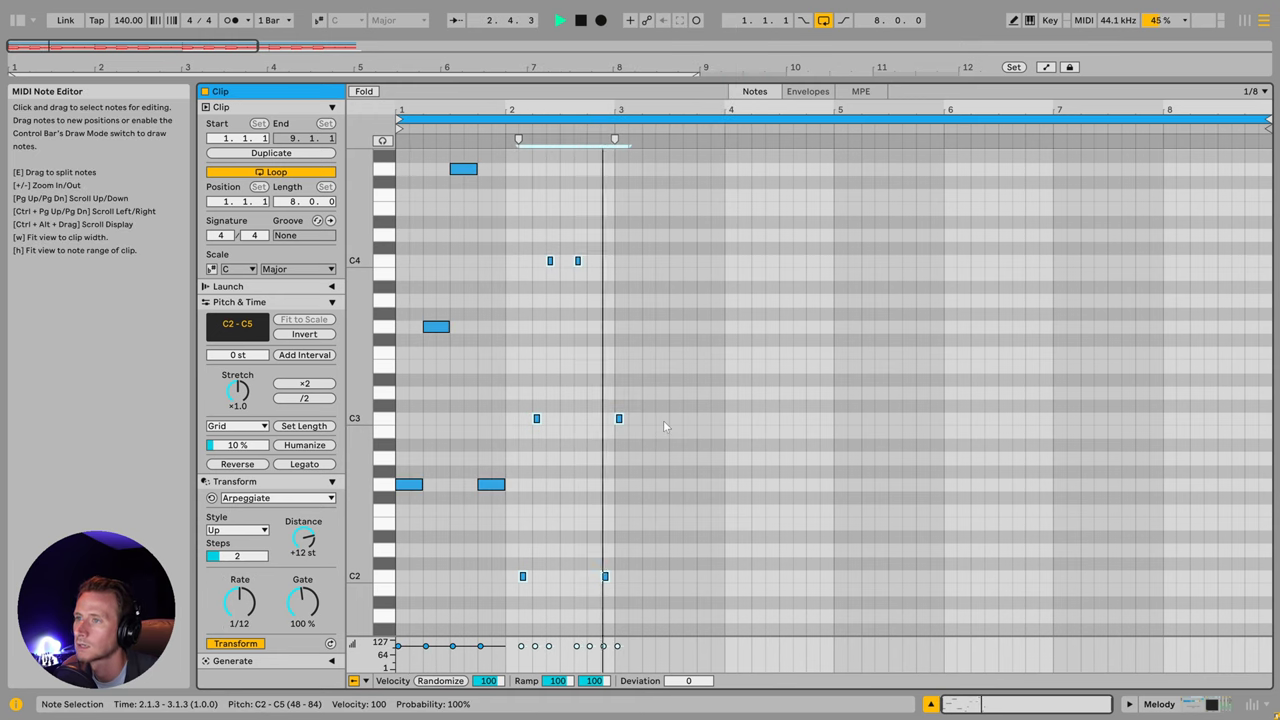
scroll(637, 431, "up", 1)
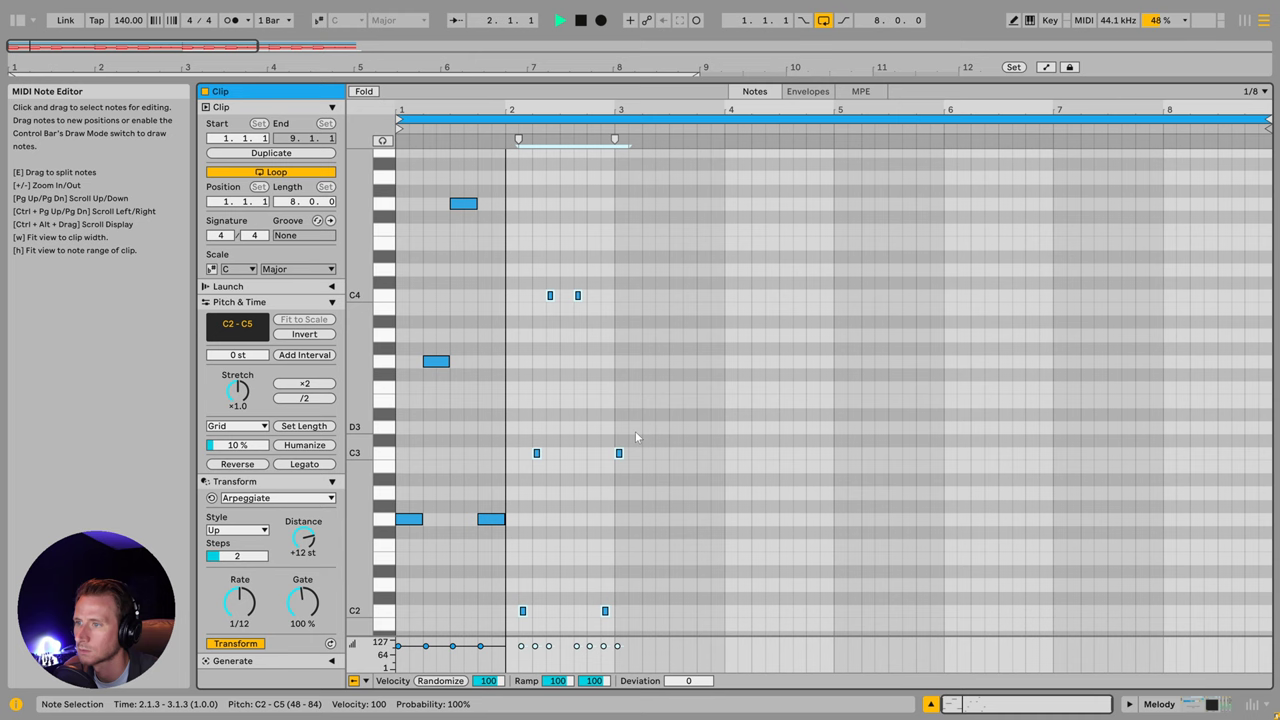
key("space")
Step: Delete the stray C3 note at the start of bar 3 and duplicate all remaining notes into bars 3 and 4
left_click_drag(636, 421, 616, 475)
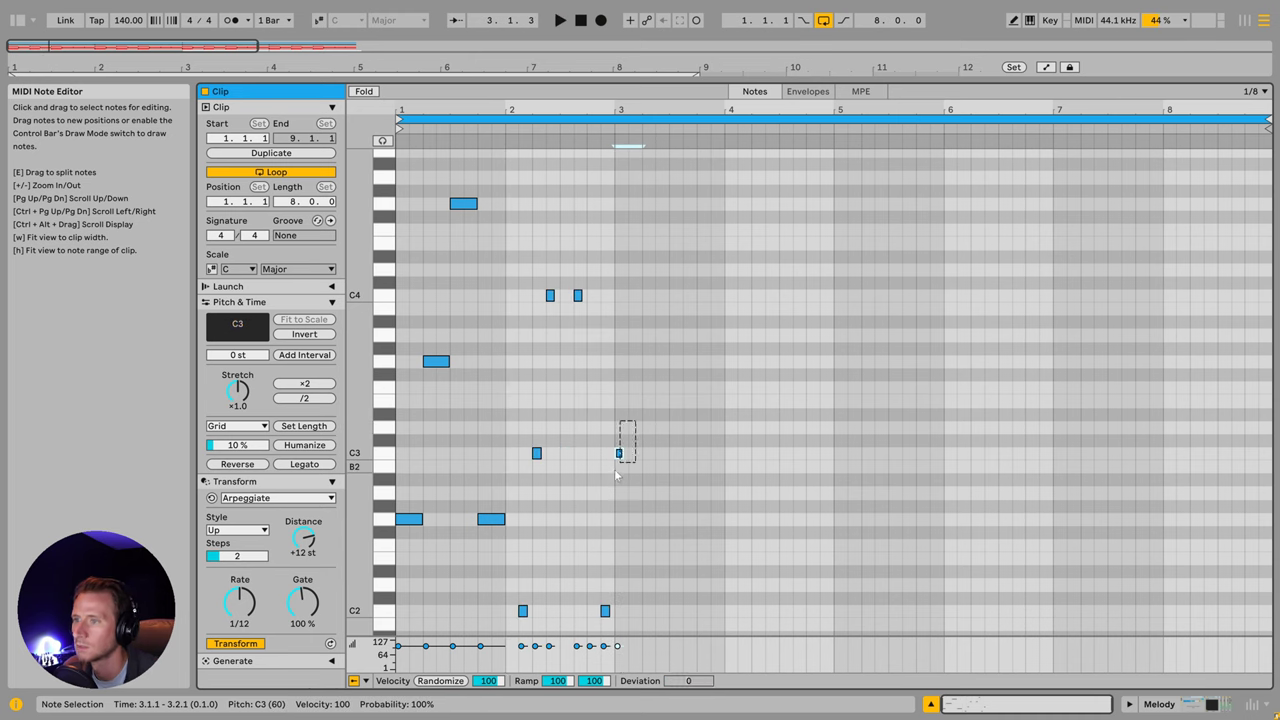
key("Delete")
key("ctrl+a")
key("ctrl+d")
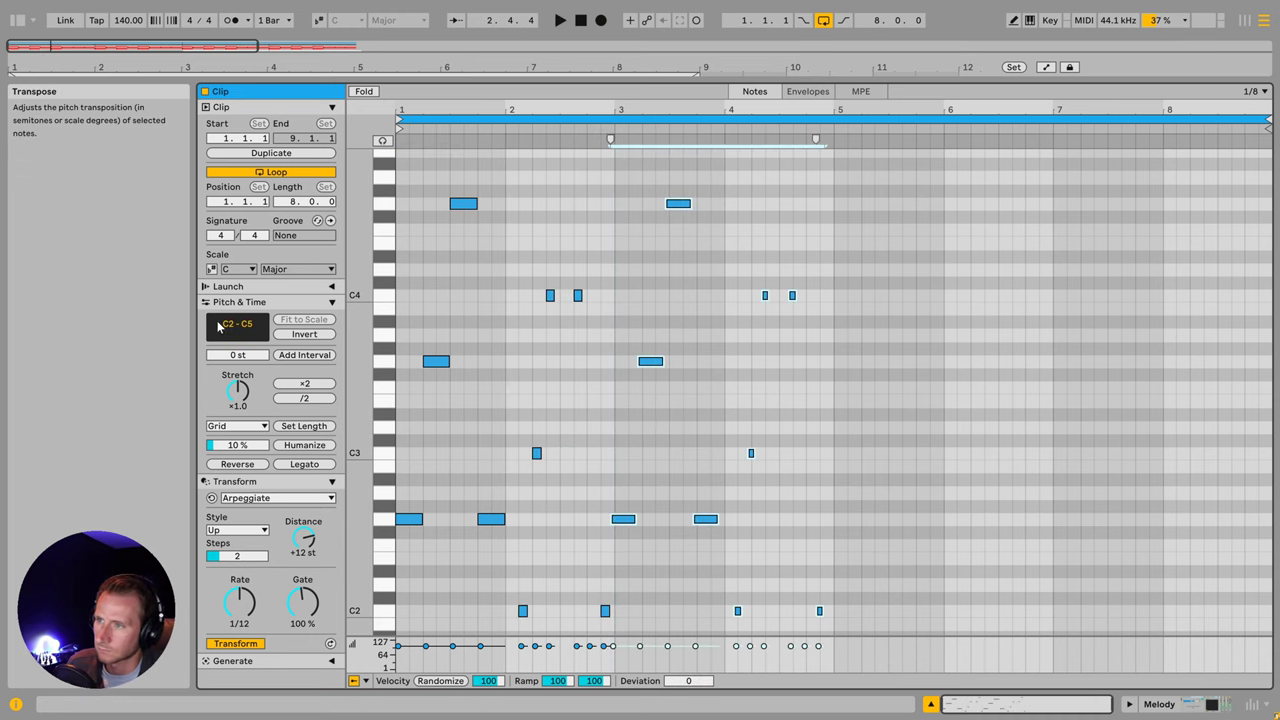
Step: Arpeggiate the duplicated notes in bars 3 and 4, except the C5, with an 82% gate, and quantize them
scroll(1030, 359, "up", 1)
scroll(866, 543, "down", 2)
left_click_drag(868, 613, 623, 163)
scroll(700, 350, "up", 5)
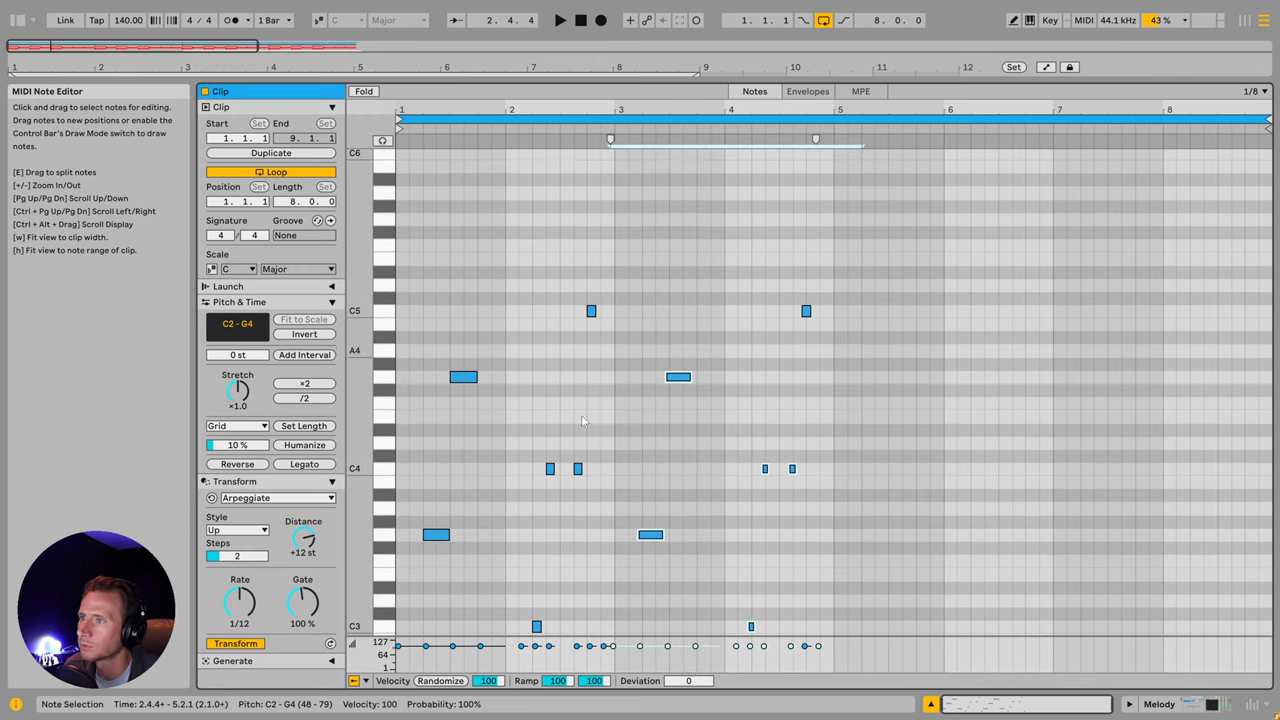
left_click_drag(303, 601, 303, 612)
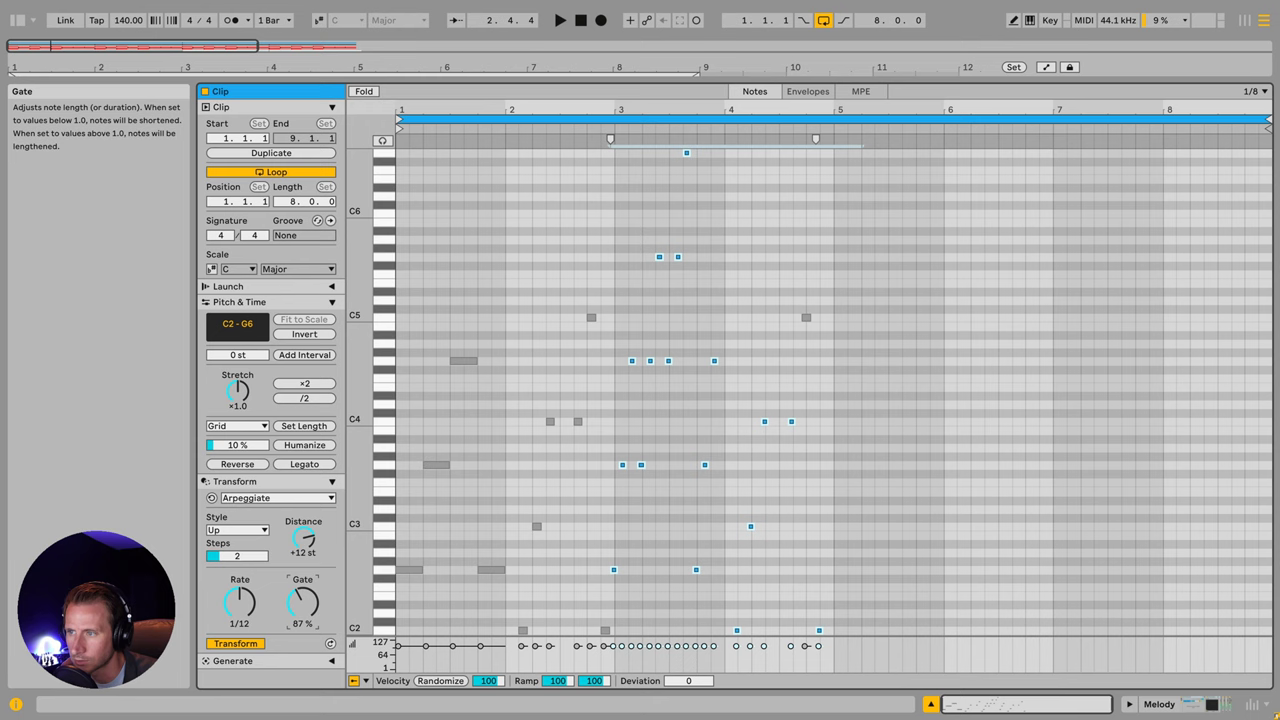
right_click(721, 476)
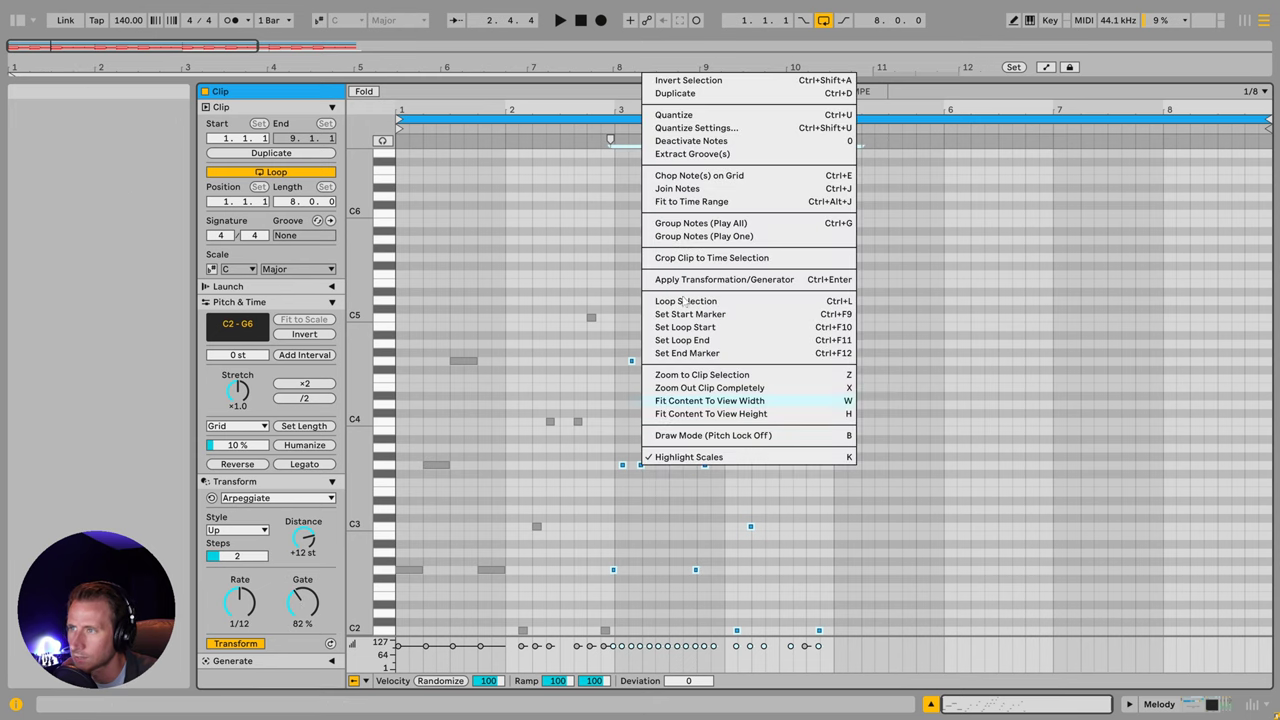
left_click(680, 116)
Step: Delete the C5 note in bar 4 and play back the four-bar melody
scroll(807, 356, "up", 2)
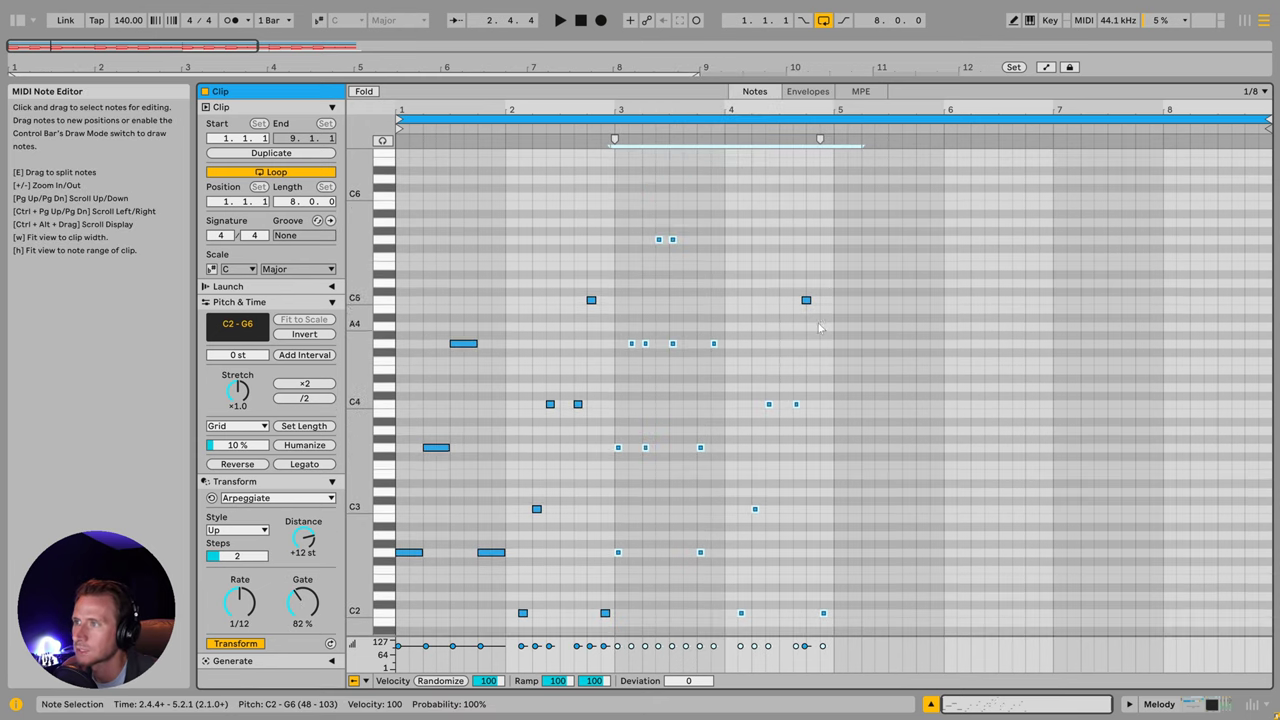
left_click(808, 325)
left_click_drag(823, 281, 802, 314)
key("Delete")
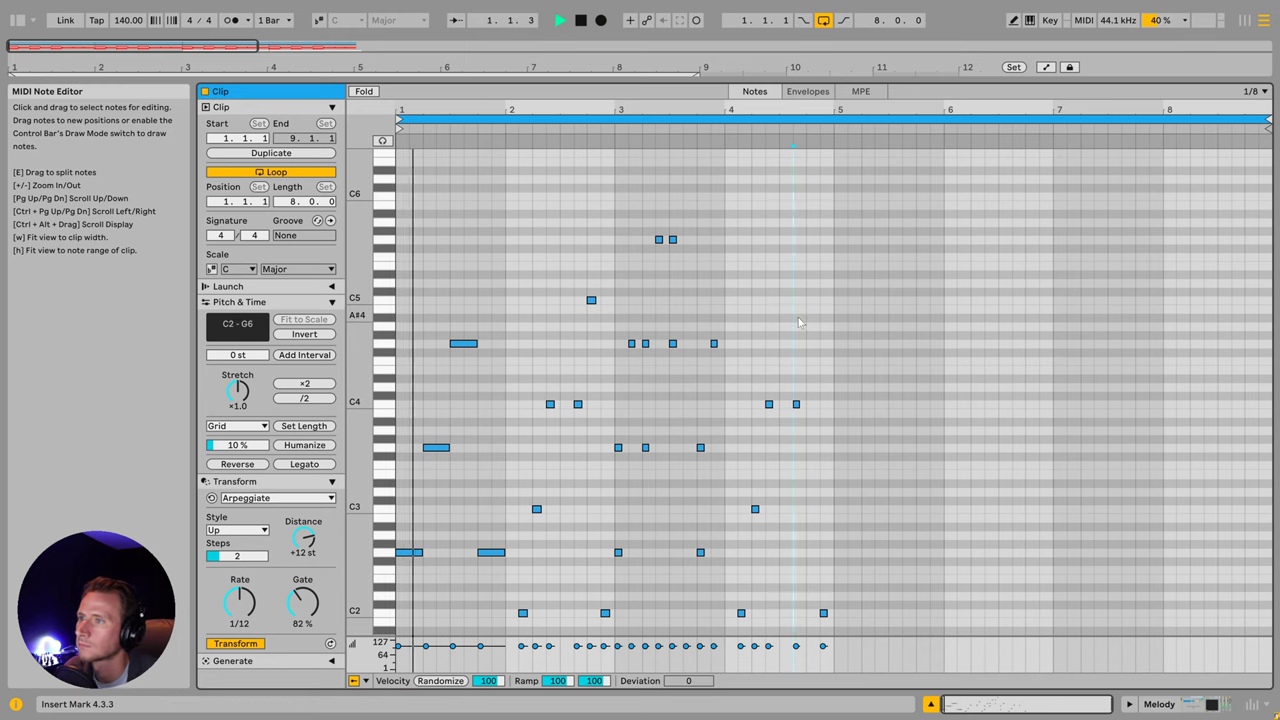
scroll(798, 322, "down", 2)
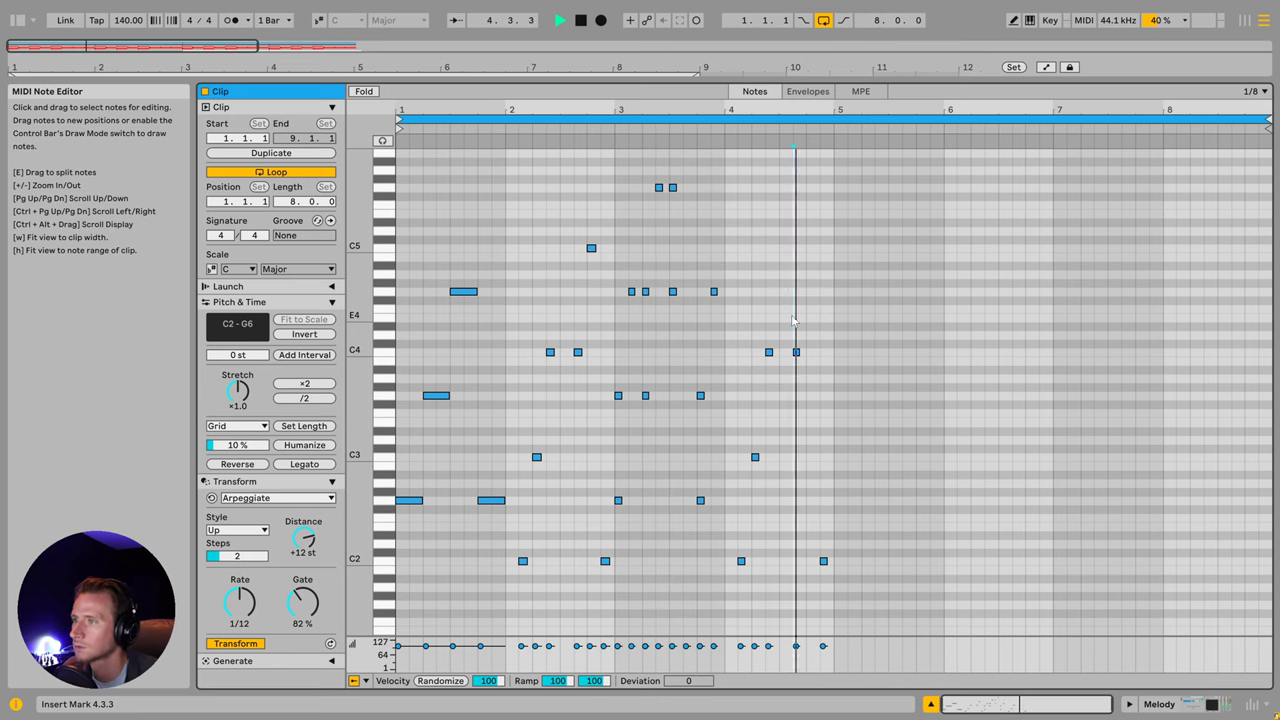
key("space")
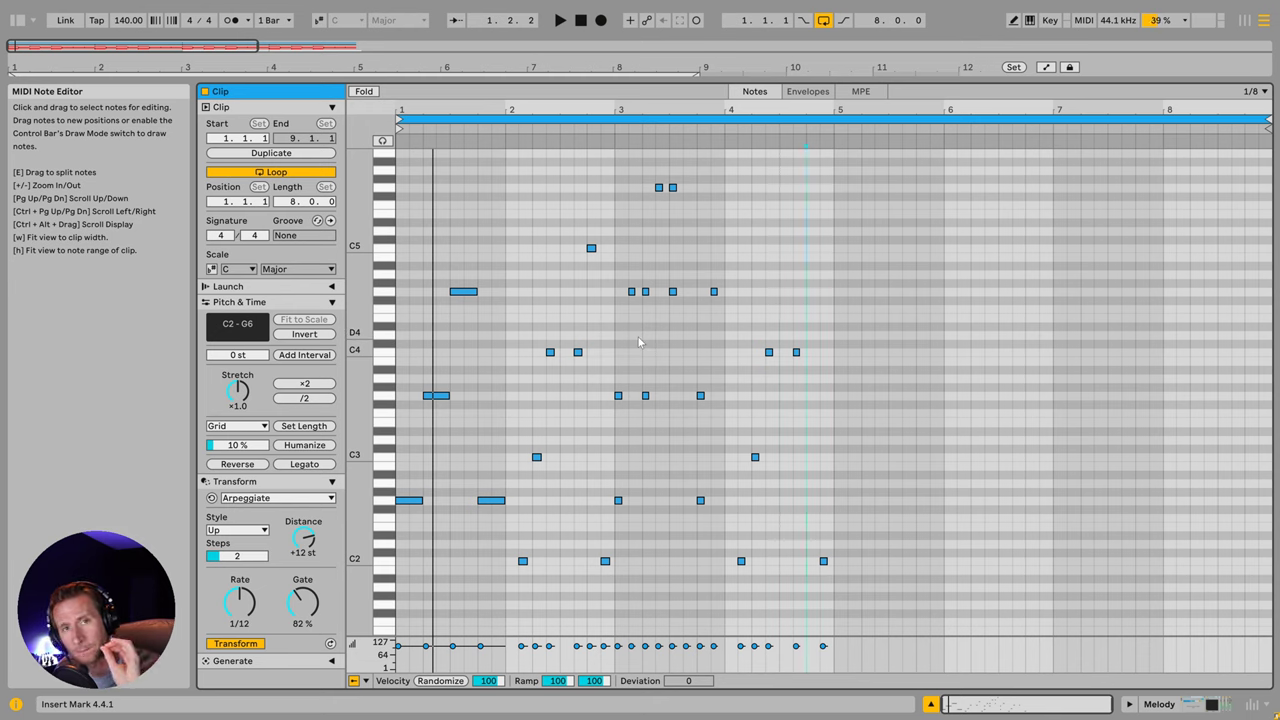
Step: Open the Drum Kit's kick clip in the note editor and play it back
left_click(532, 360)
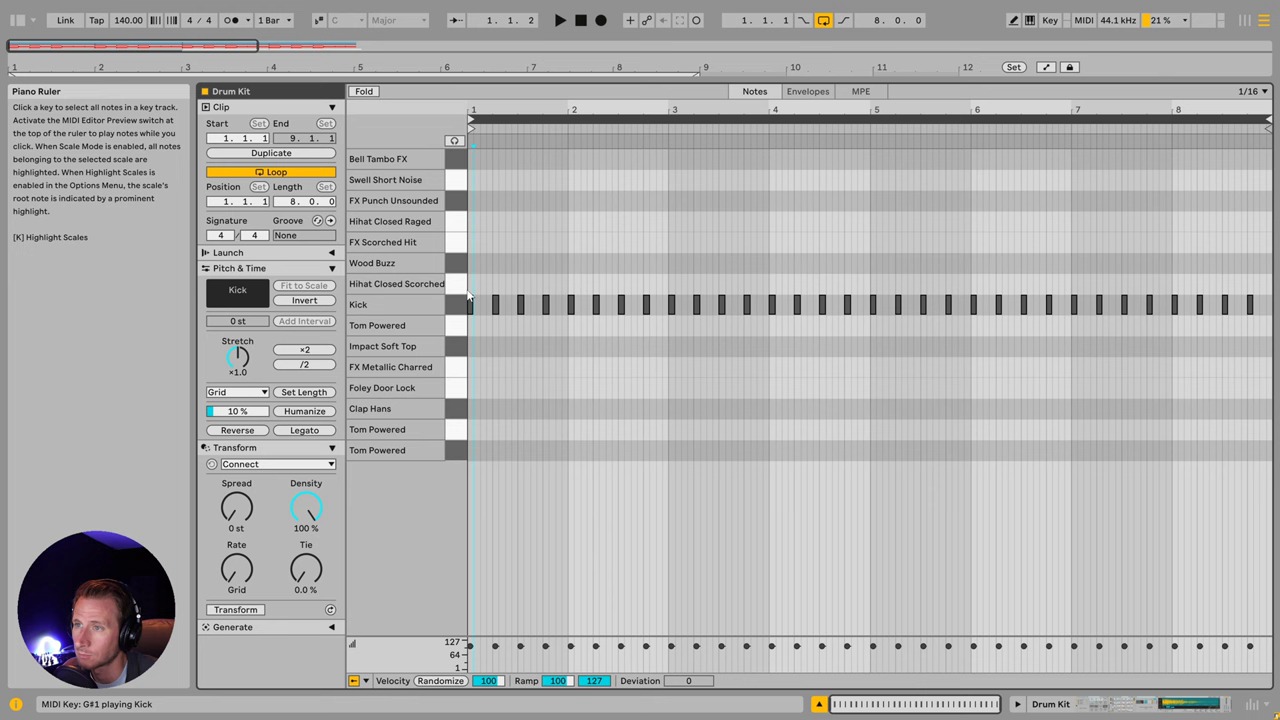
key("space")
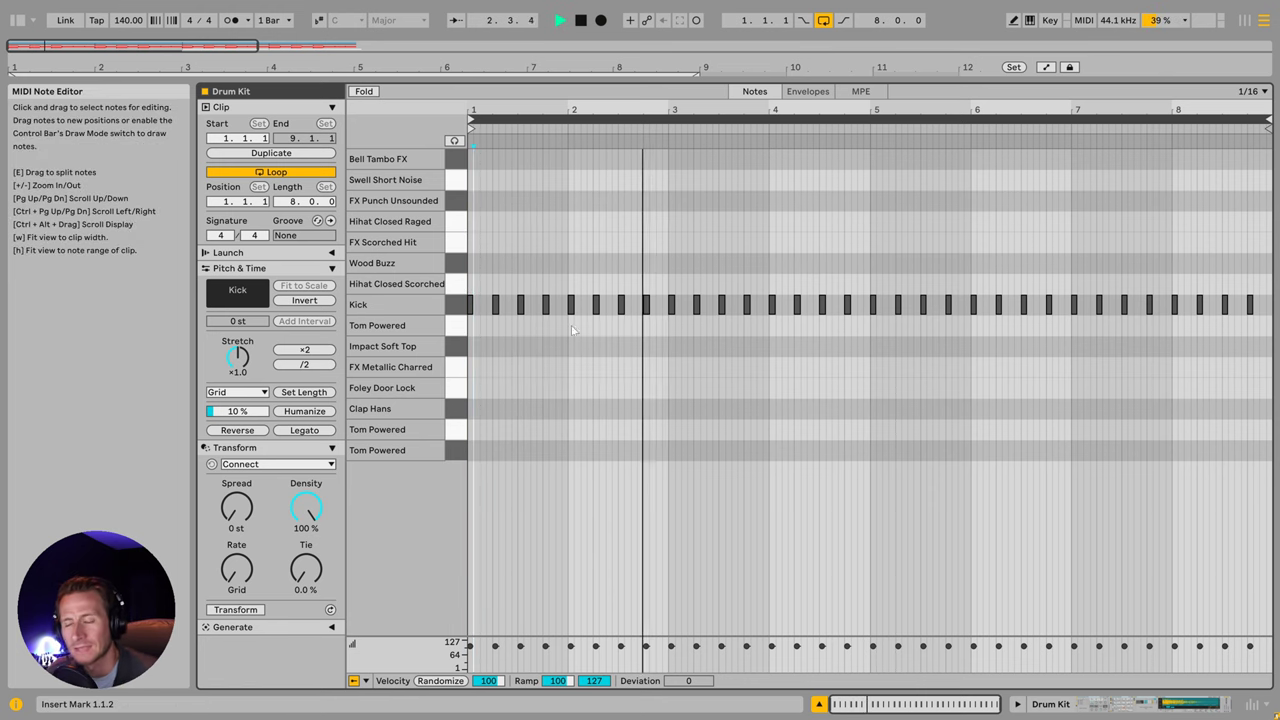
key("space")
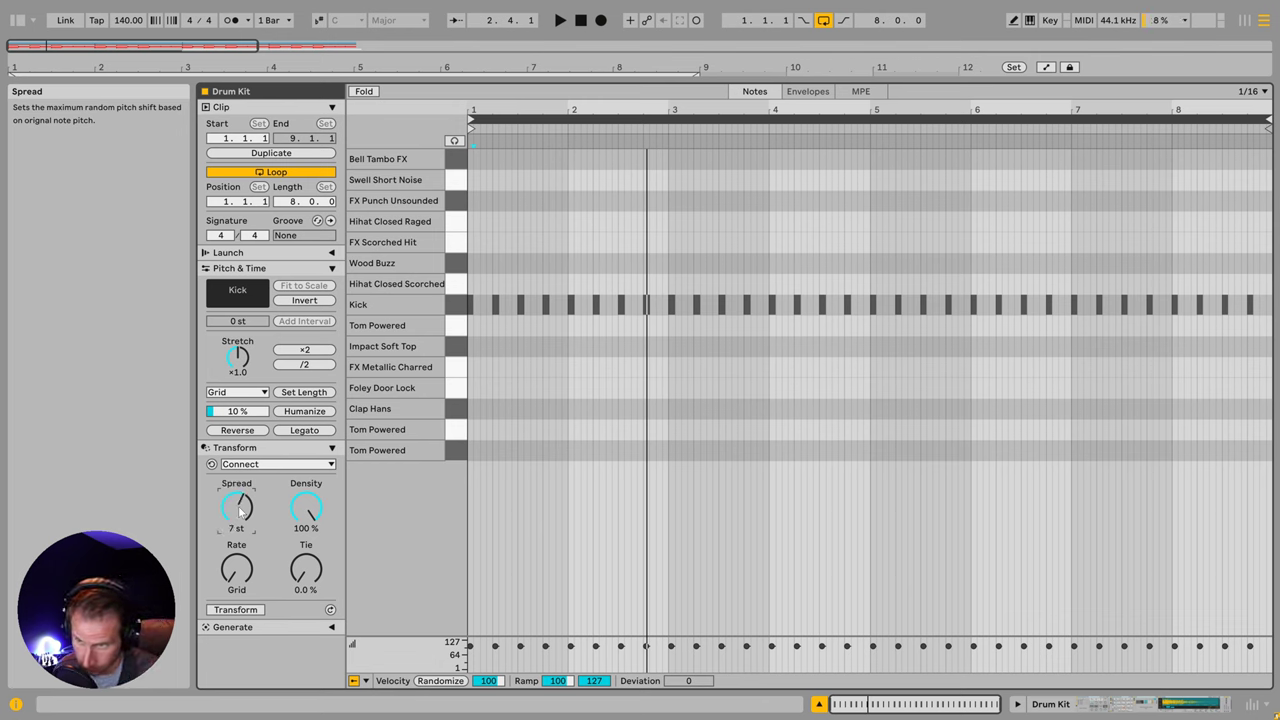
Step: Apply the Connect transformation to the kick notes with a 7 st spread and 100% density, and play it back
left_click(240, 610)
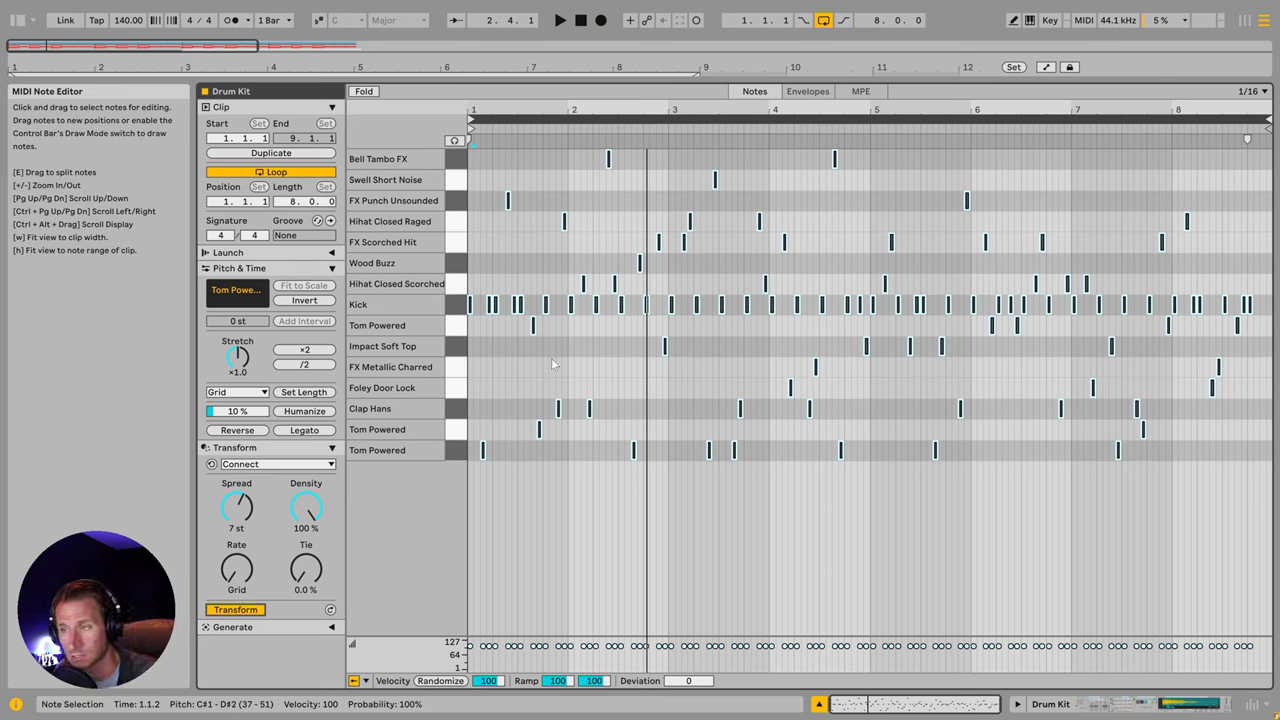
key("space")
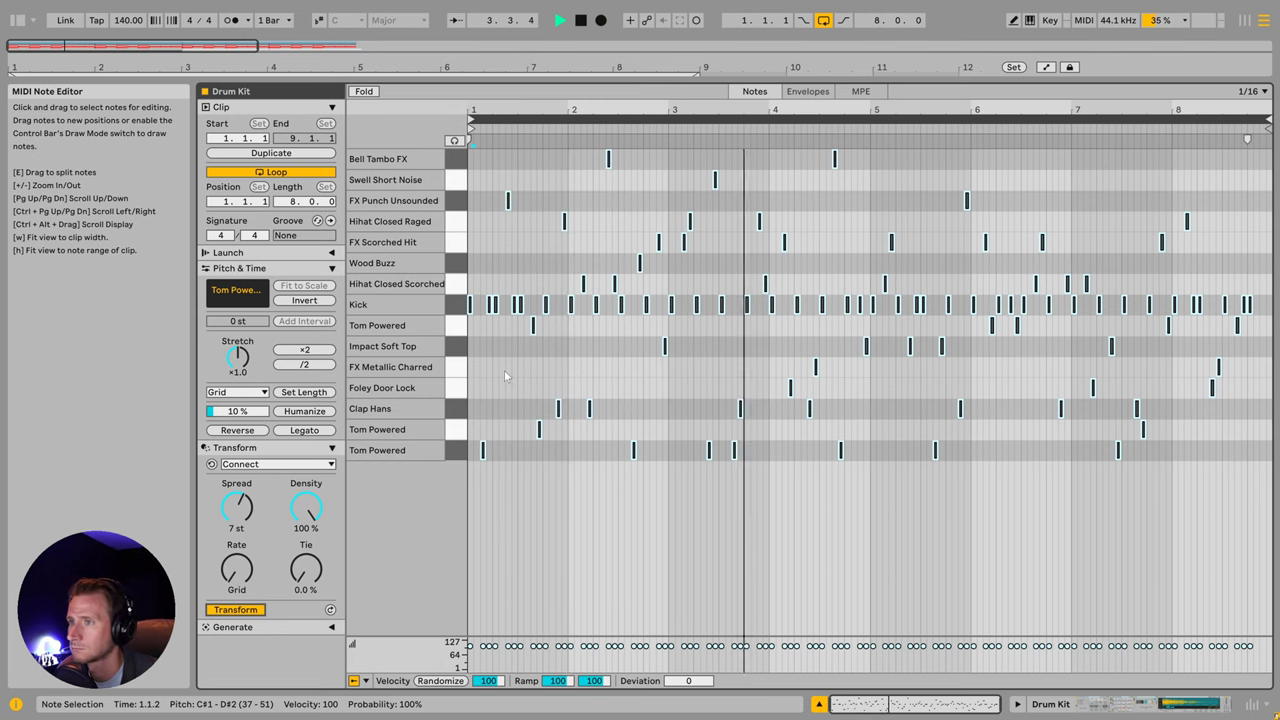
key("space")
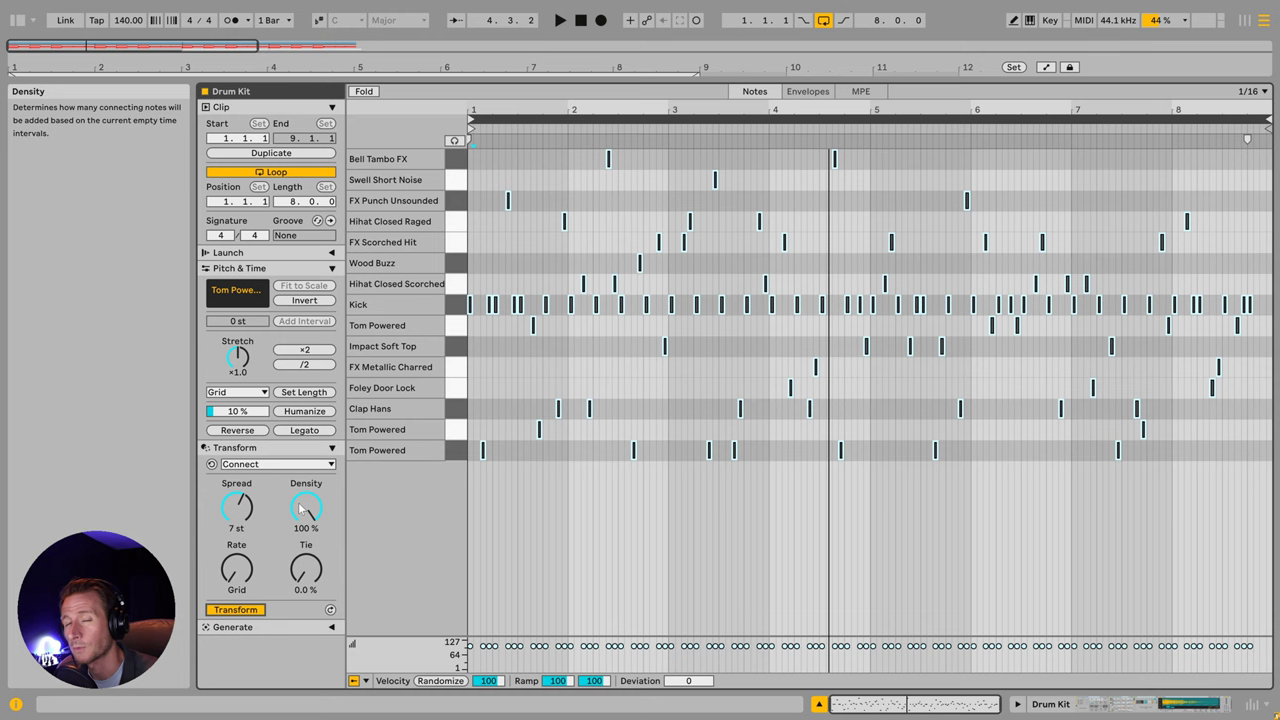
Step: Reduce the Connect density to 40% and play back the drum pattern
left_click_drag(306, 507, 306, 512)
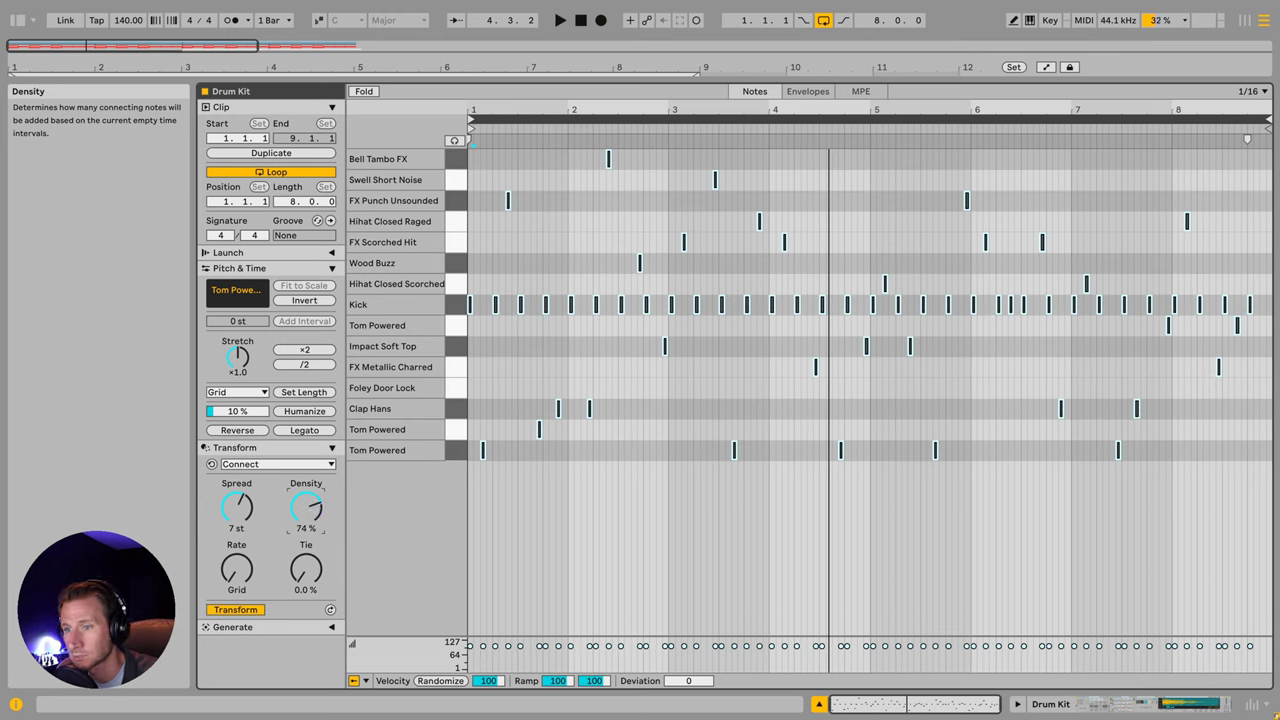
key("space")
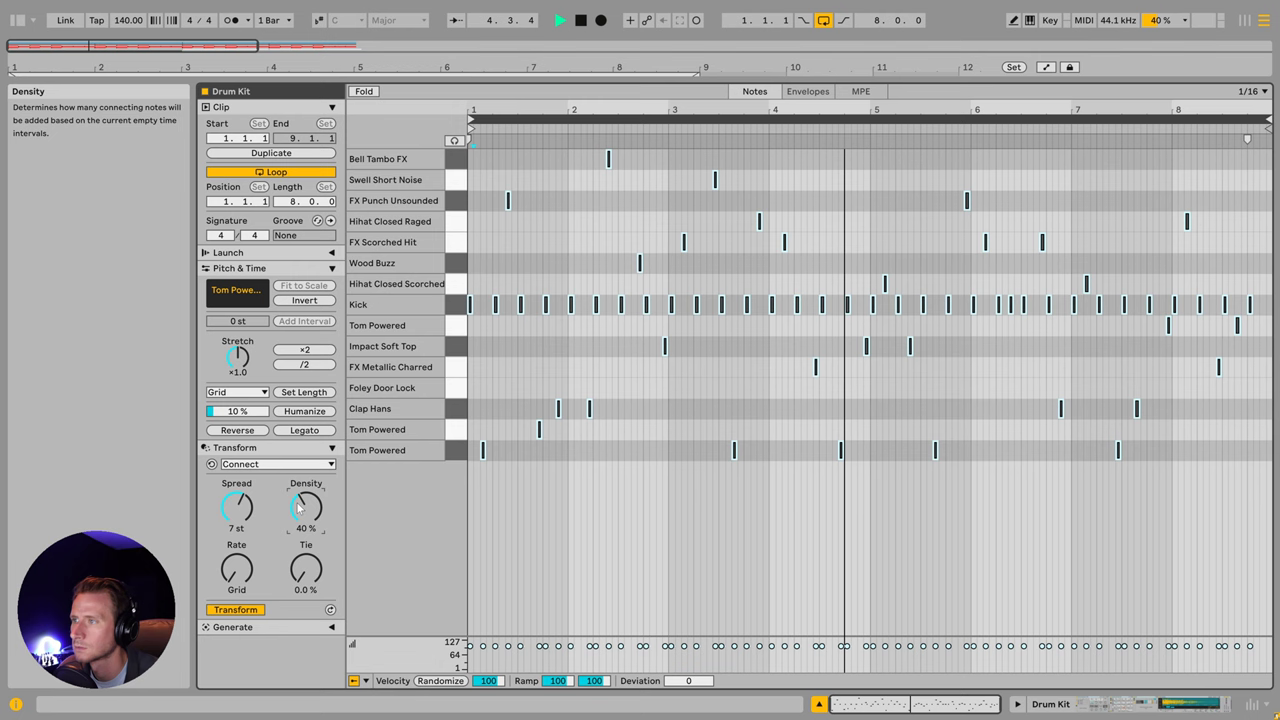
key("space")
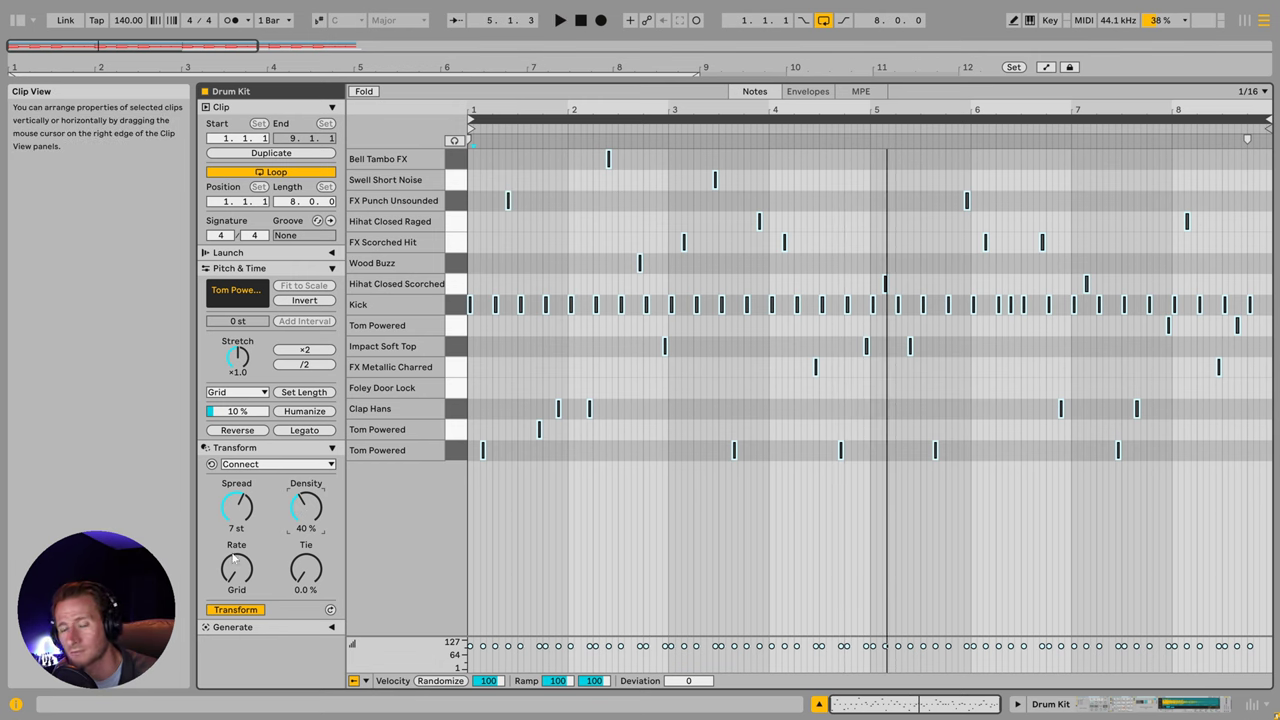
Step: Reapply the Connect transformation repeatedly to generate new variations of the connecting drum notes, and start playback
left_click(242, 612)
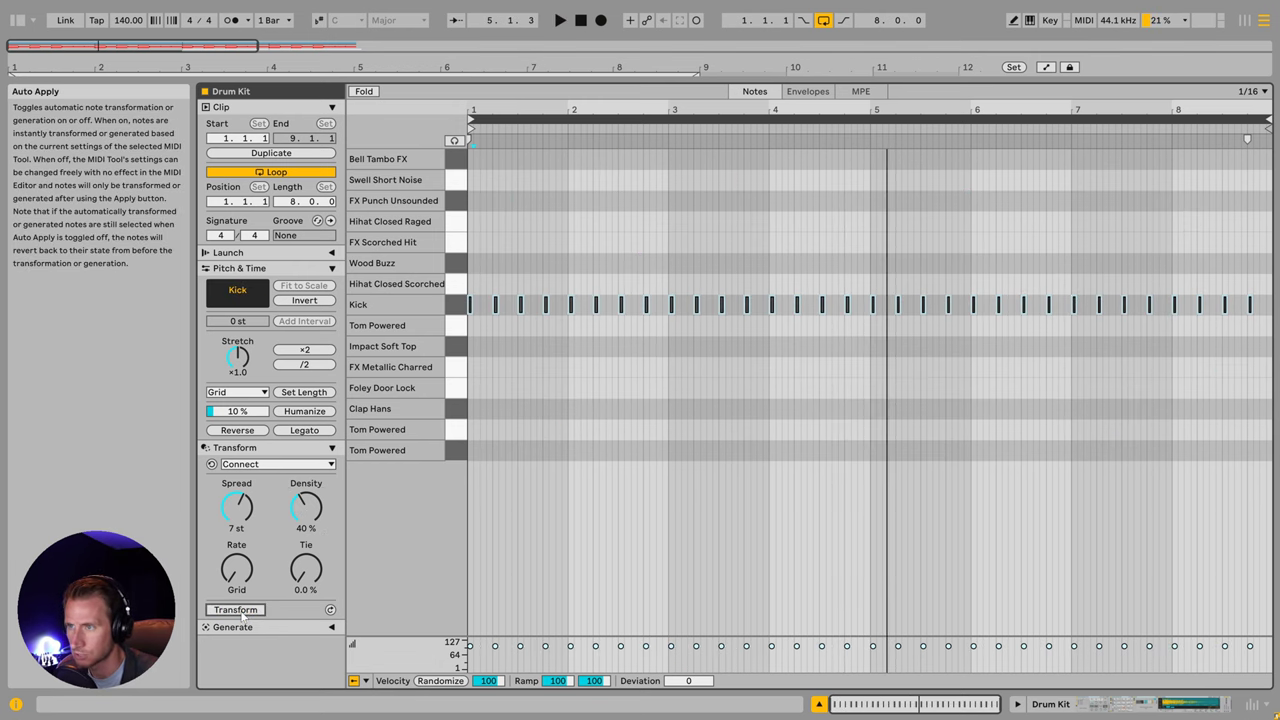
left_click(242, 612)
left_click(242, 612)
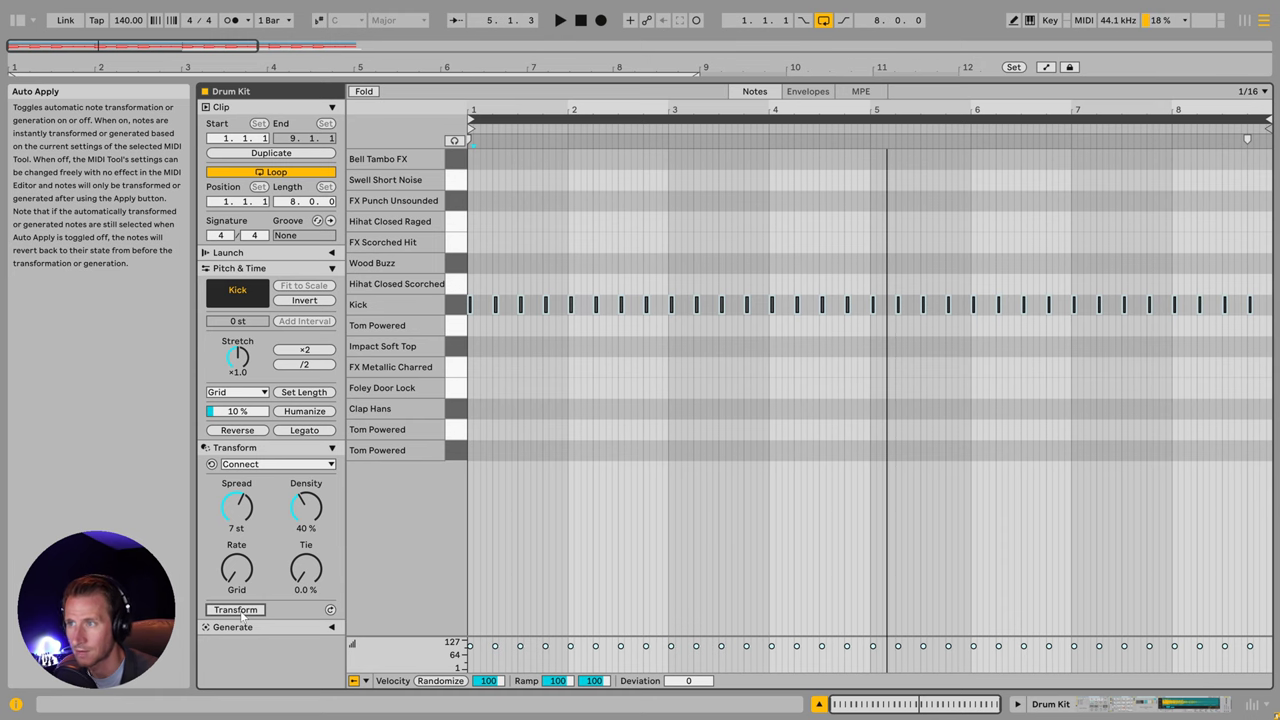
left_click(242, 612)
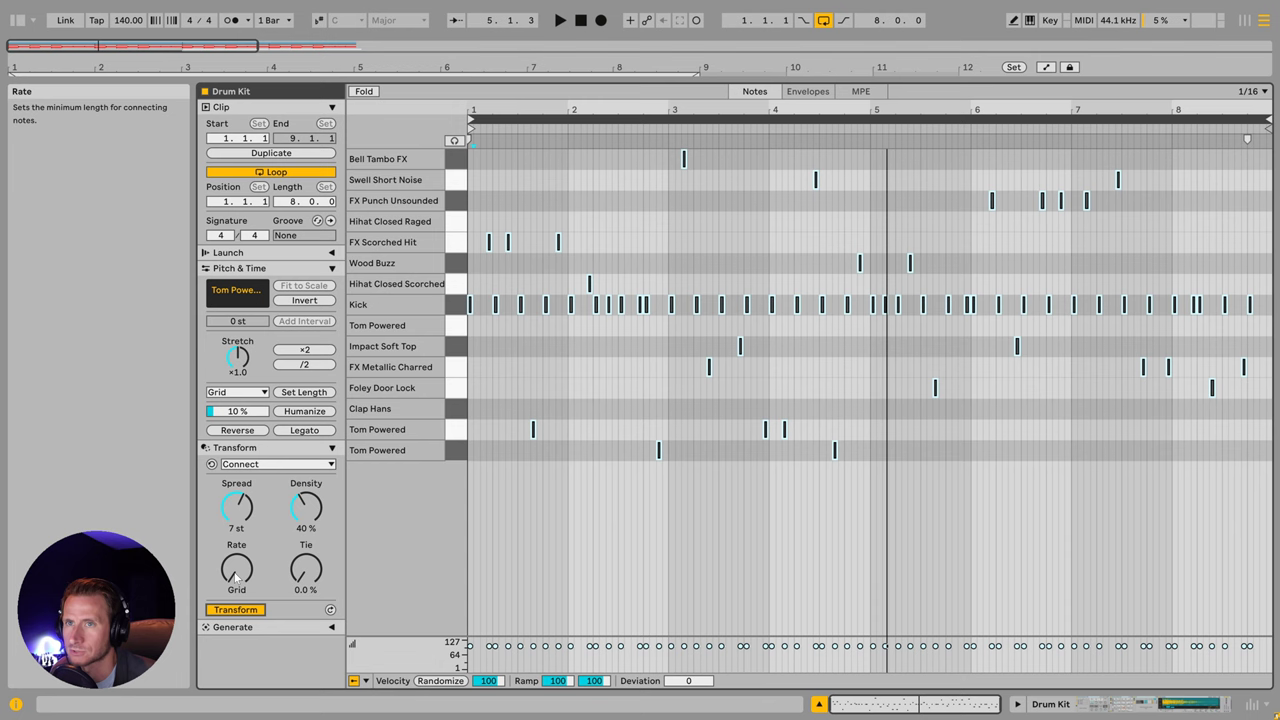
mouse_move(237, 569)
left_mouse_down()
mouse_move(237, 530)
mouse_move(237, 569)
left_mouse_up()
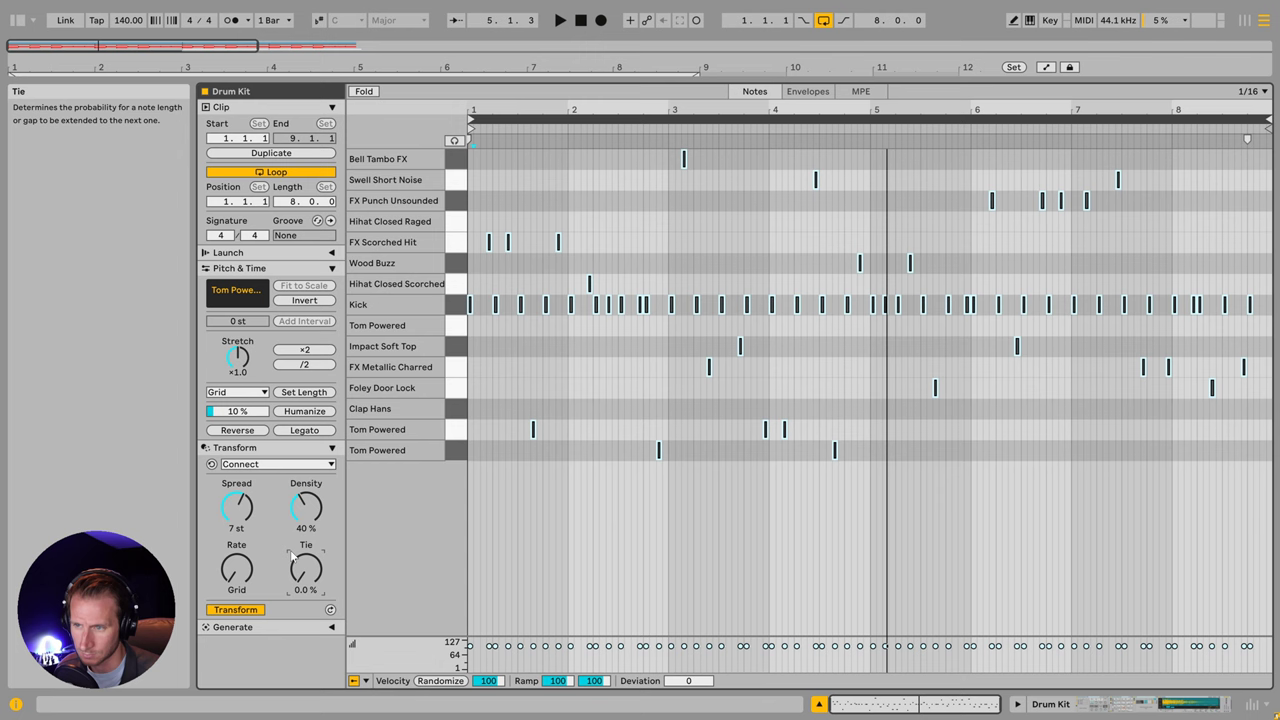
left_click(244, 611)
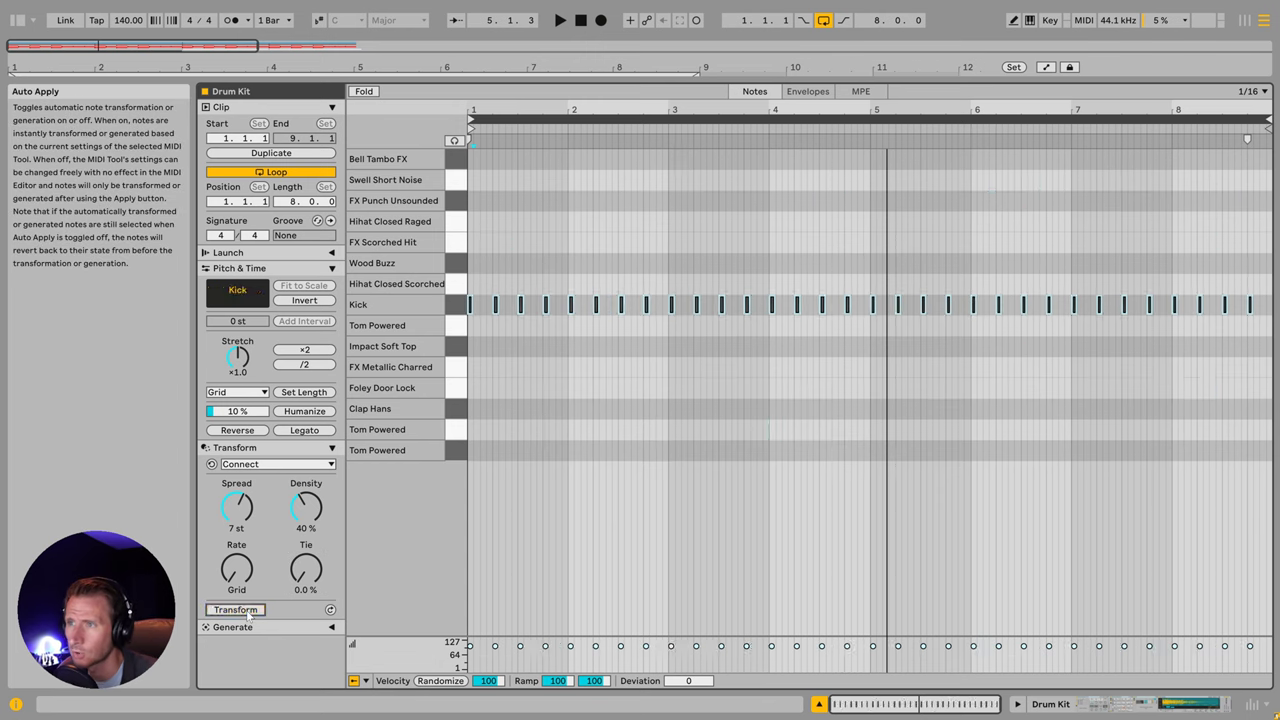
left_click(244, 611)
left_click(244, 611)
left_click(245, 611)
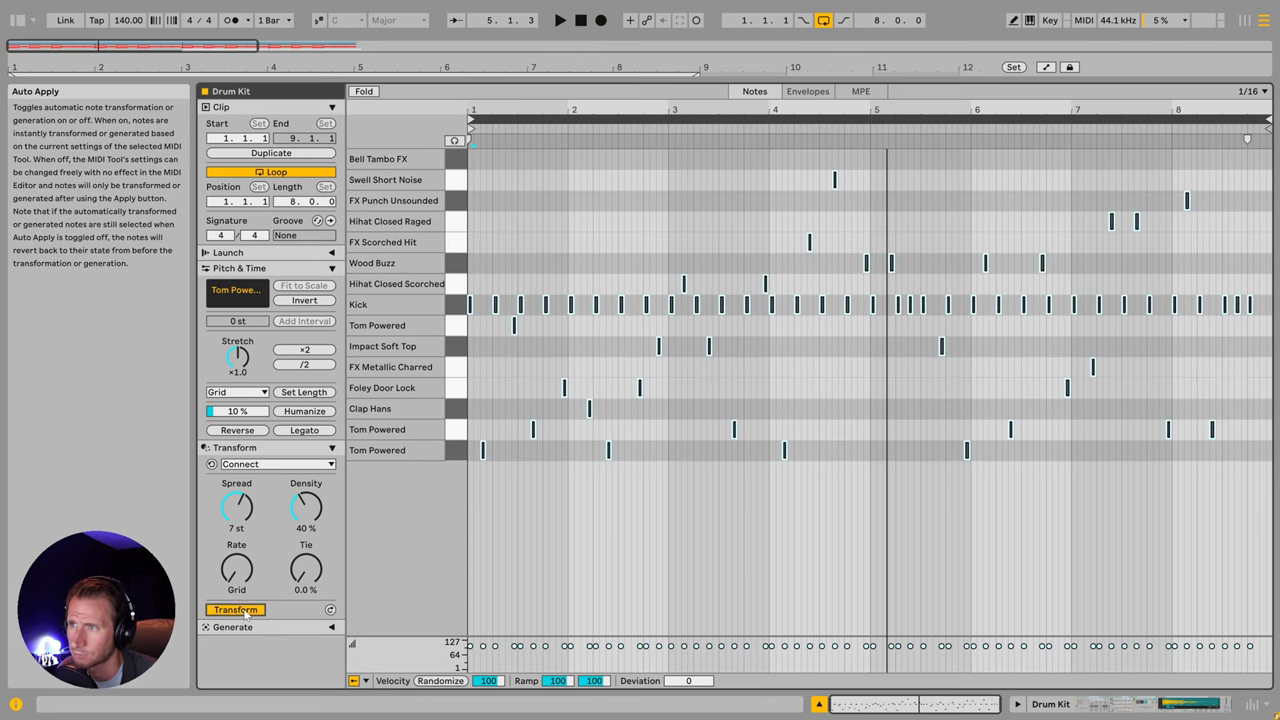
key("space")
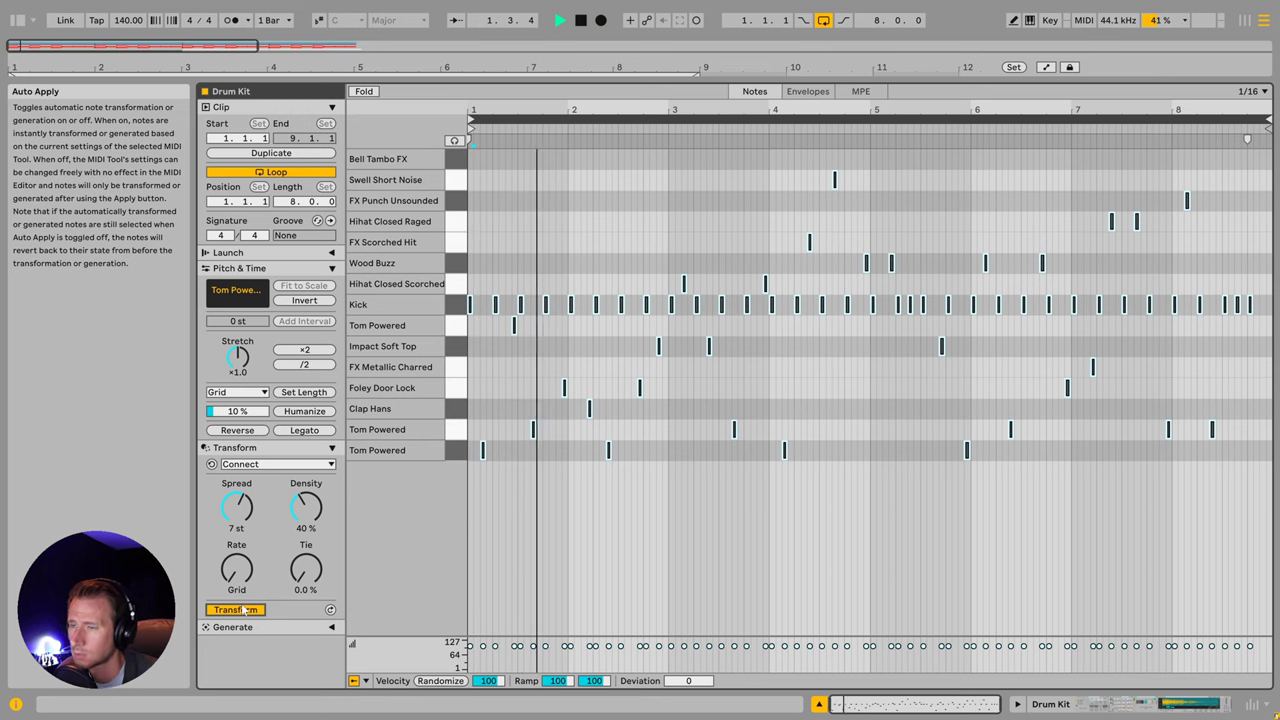
Step: Deactivate the Foley Door Lock note at the end of bar 1 and move bar 2's Clap Hans note to 2.1.2 while replaying the clip
left_click(564, 388)
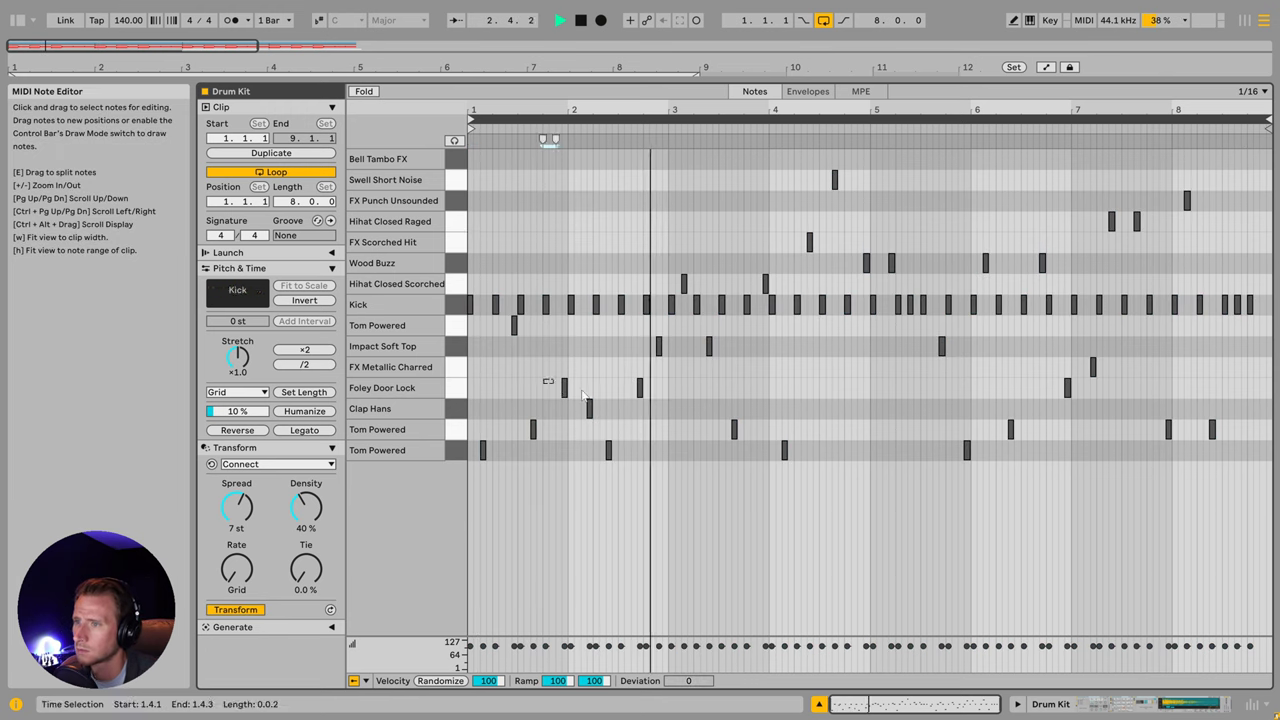
left_click(590, 391)
key("space")
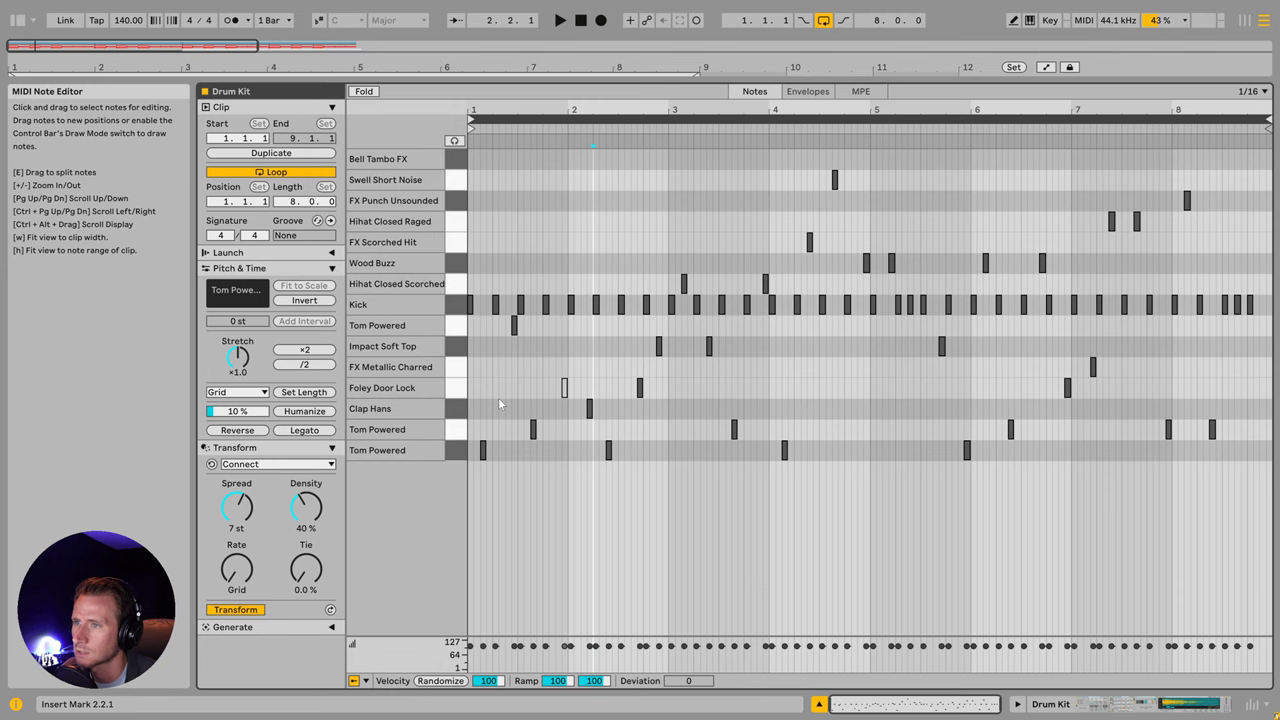
key("space")
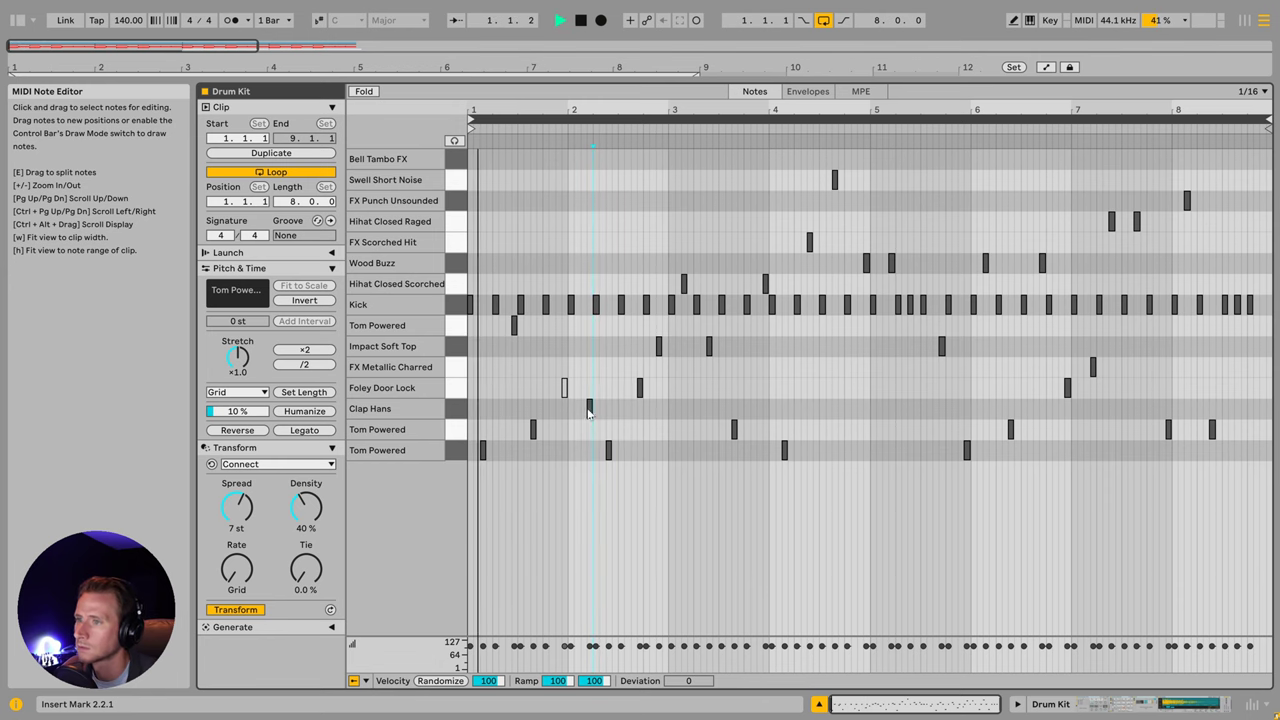
left_click_drag(589, 410, 576, 408)
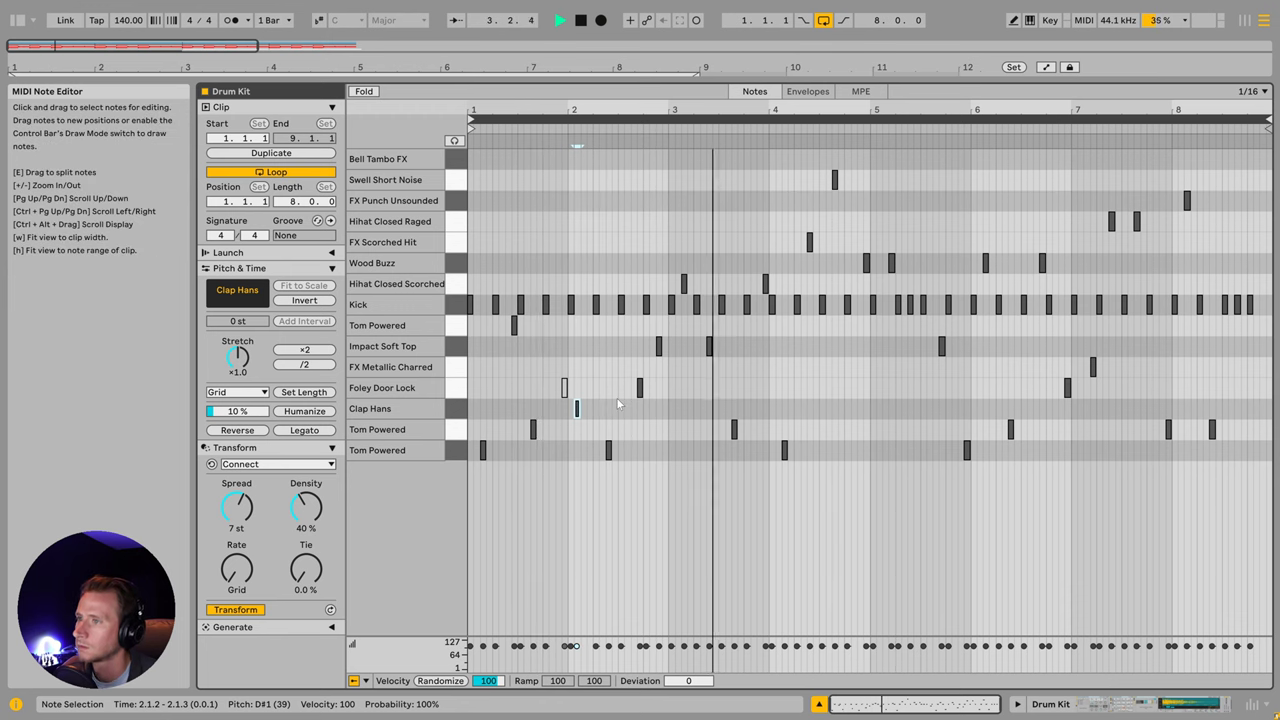
Step: Delete the two Hihat Closed Scorched notes and the two Wood Buzz notes on either side of the start of bar 5
left_click_drag(646, 275, 942, 270)
key("Delete")
key("Delete")
key("space")
key("Delete")
key("space")
key("Delete")
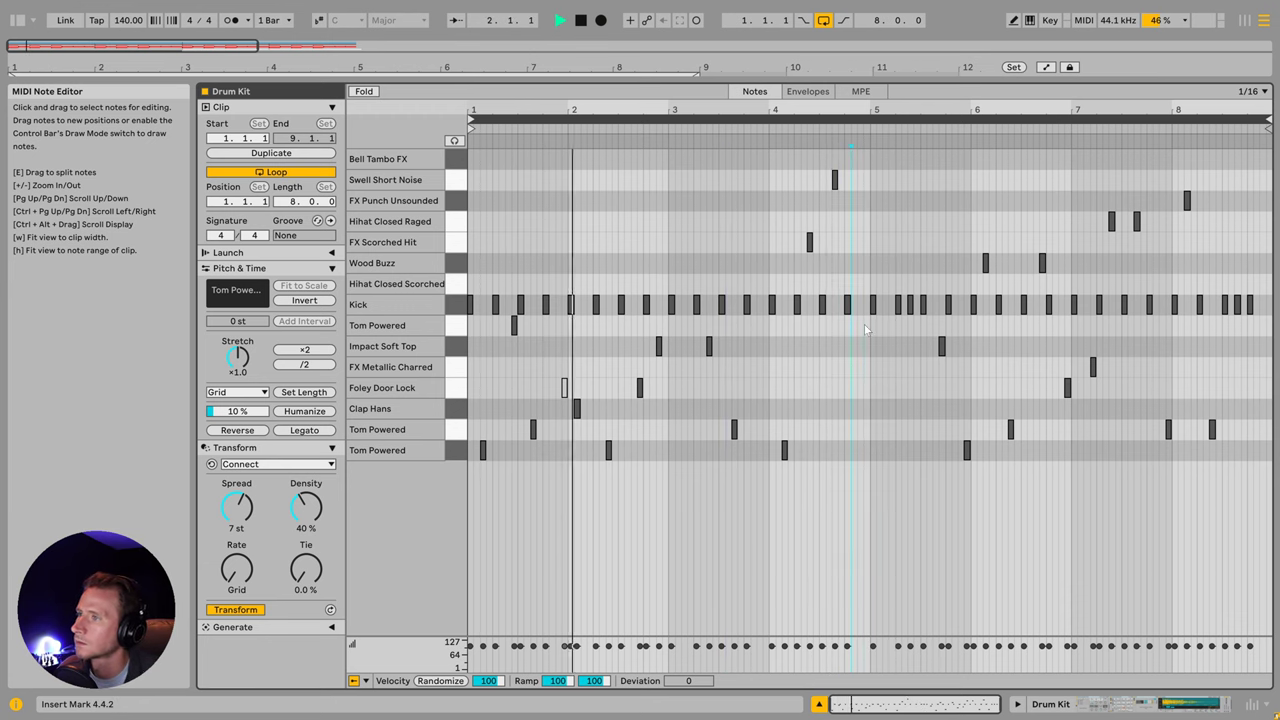
Step: Duplicate the notes in the rows below Kick from bars 1–4 into bars 5–8, and stop playback
left_click_drag(864, 324, 462, 503)
key("ctrl+d")
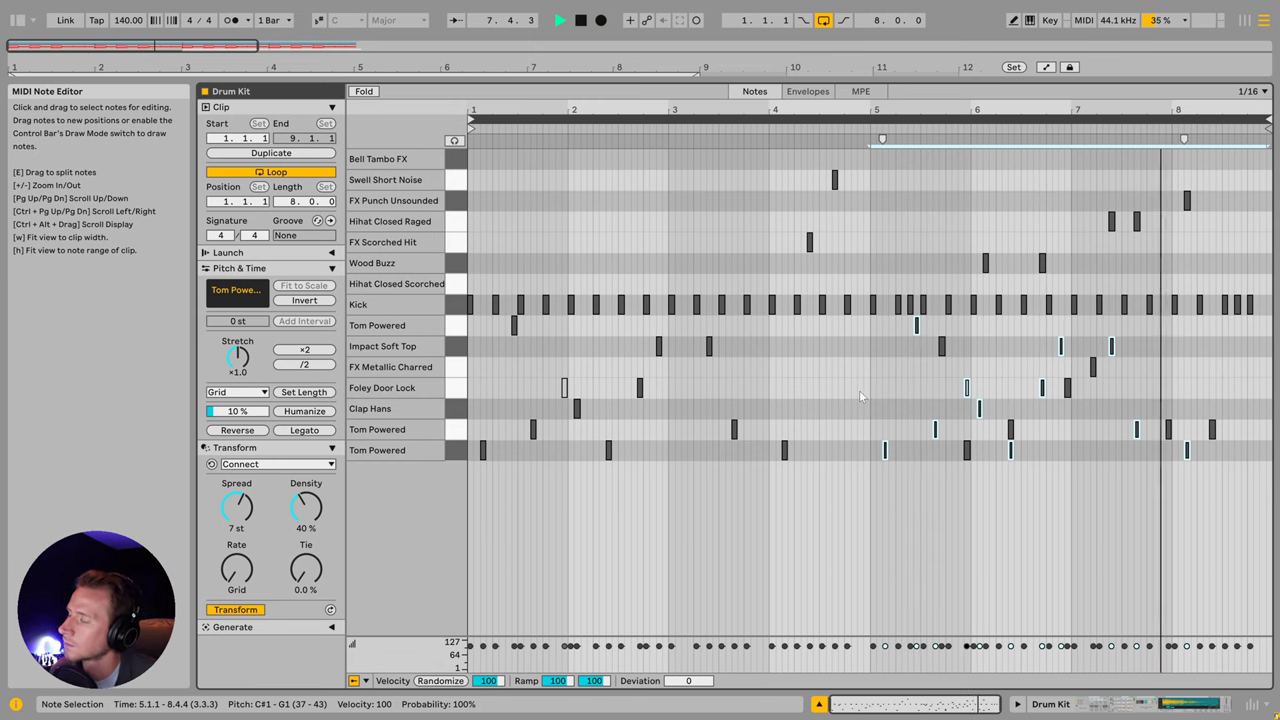
left_click(873, 236)
key("space")
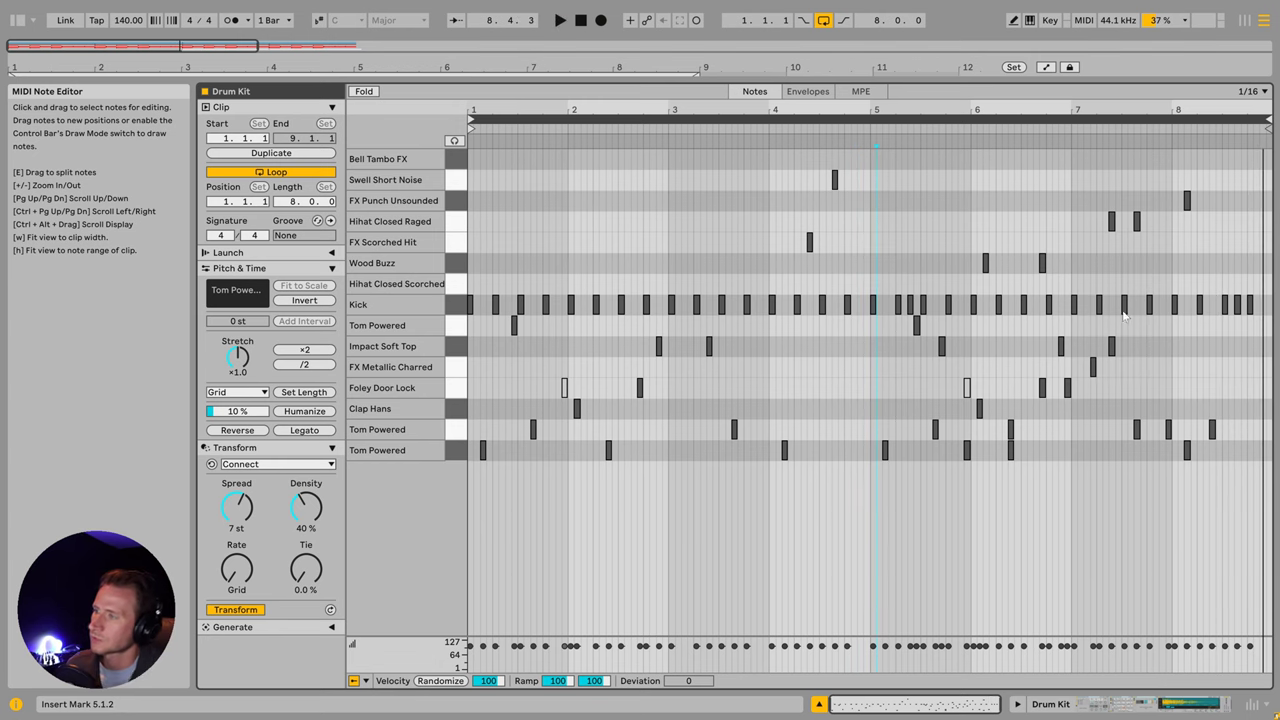
left_click_drag(1029, 354, 1150, 392)
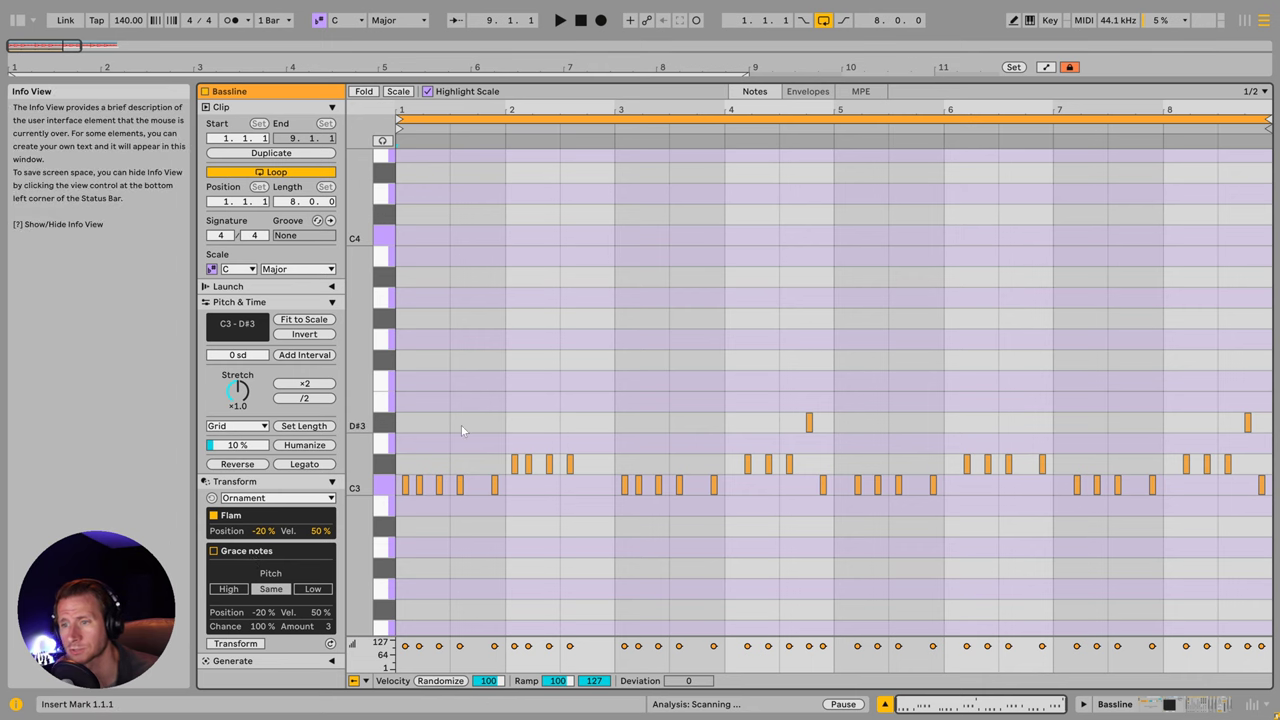
Step: Play back the original Bassline clip from its start
left_click(450, 430)
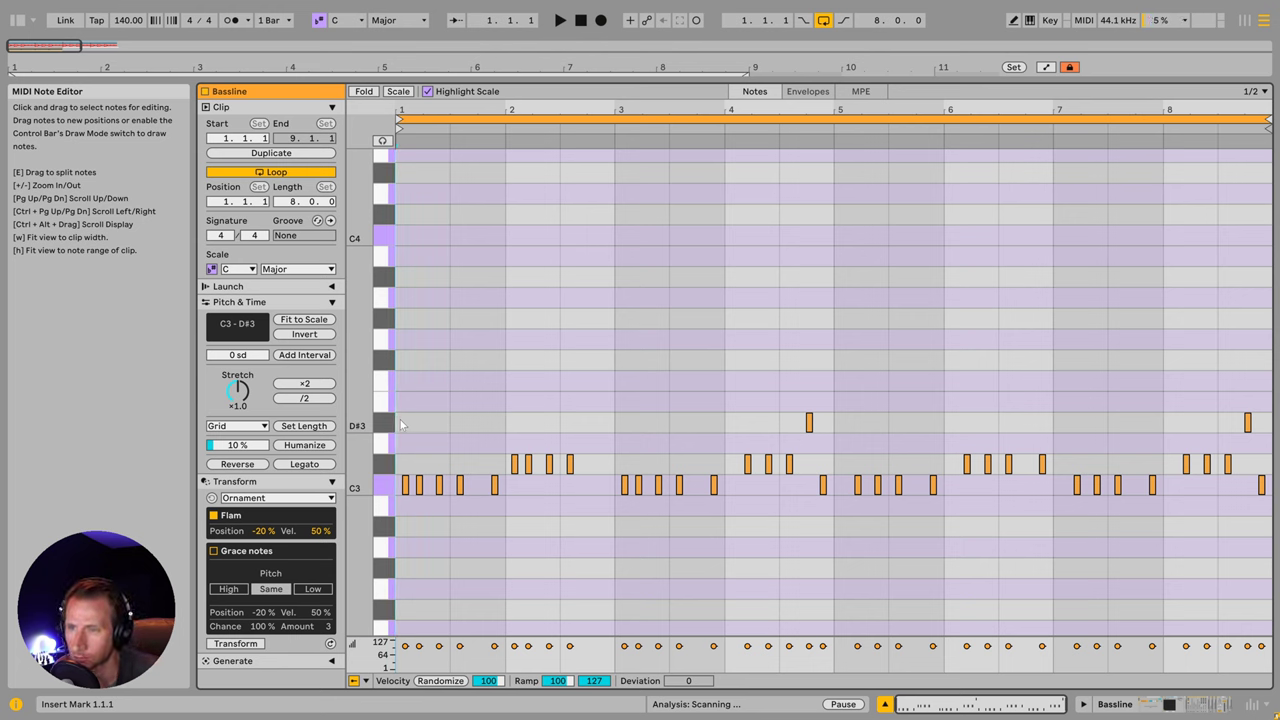
key("space")
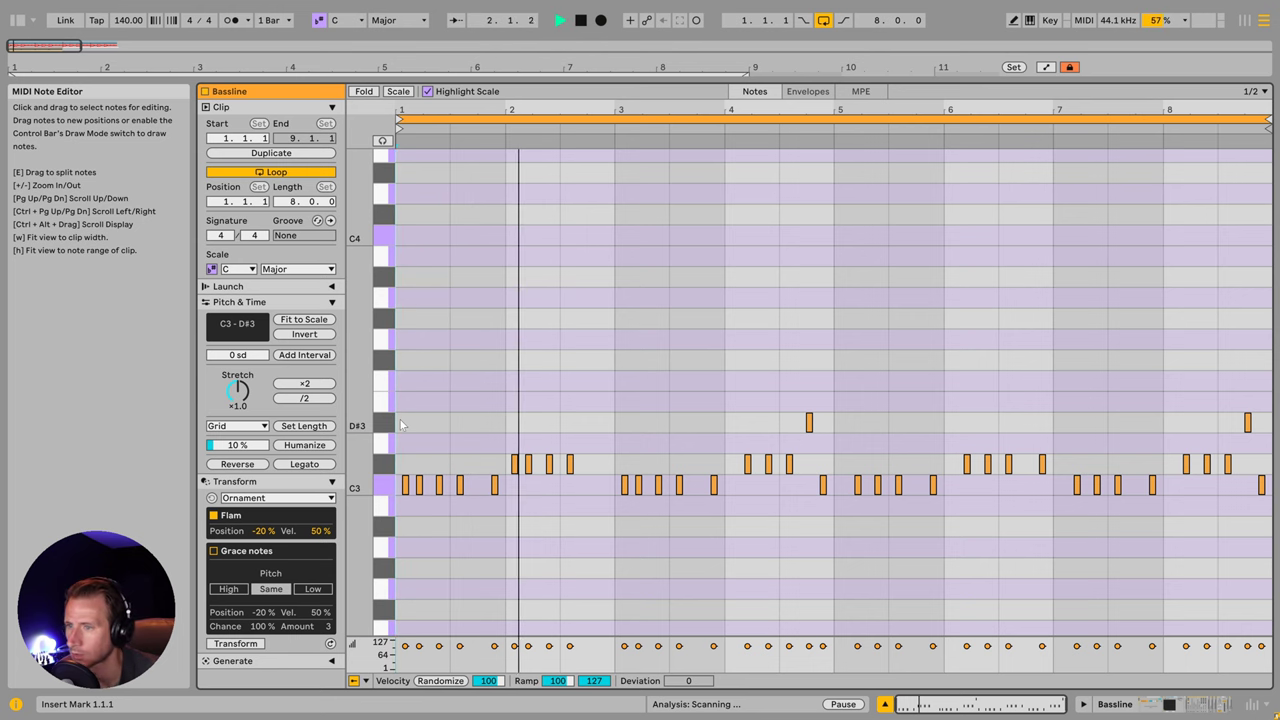
key("space")
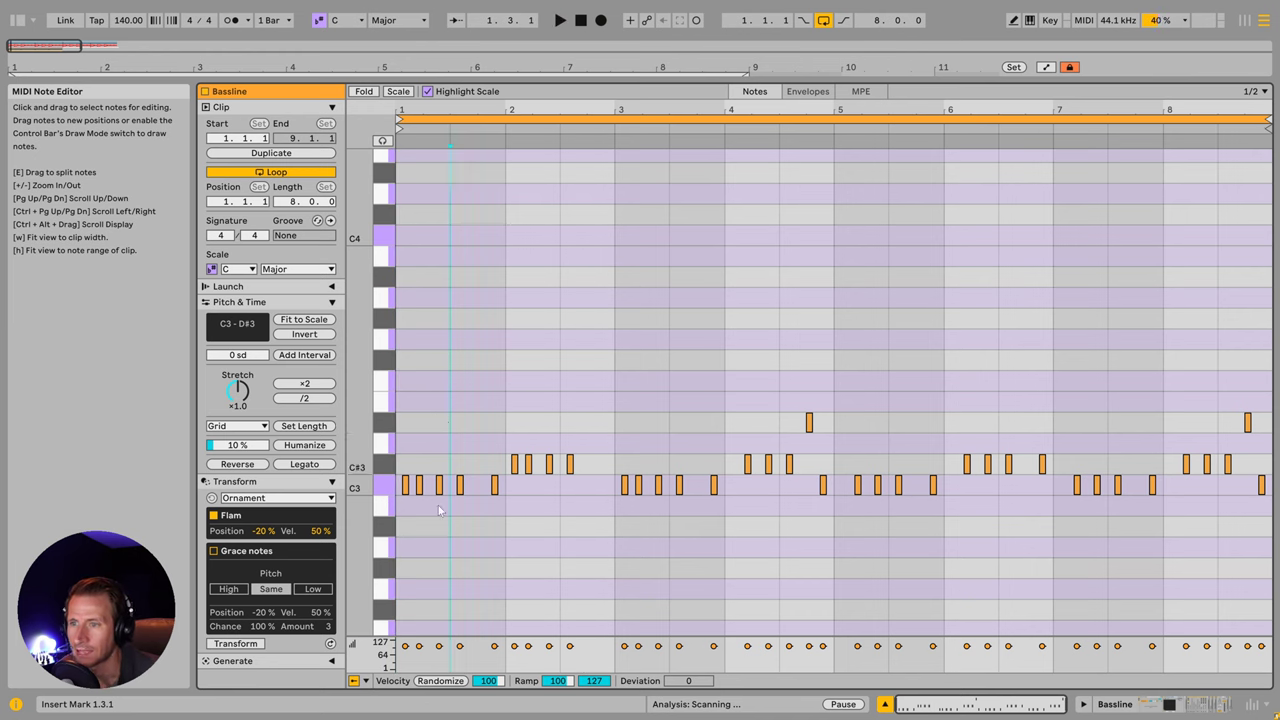
Step: Apply an Ornament flam to all bassline notes with position -11% and velocity 40%, auditioning the clip
left_click(438, 510)
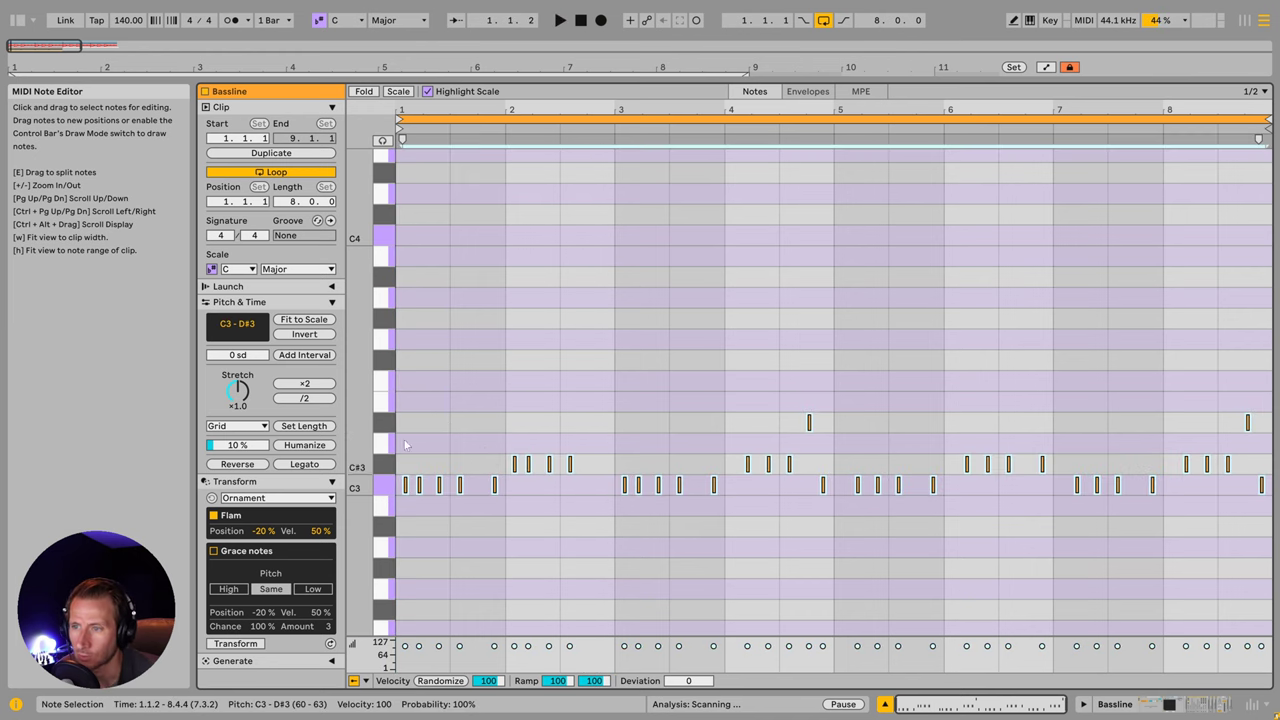
left_click(260, 533)
mouse_move(262, 532)
left_mouse_down()
mouse_move(262, 500)
mouse_move(262, 531)
left_mouse_up()
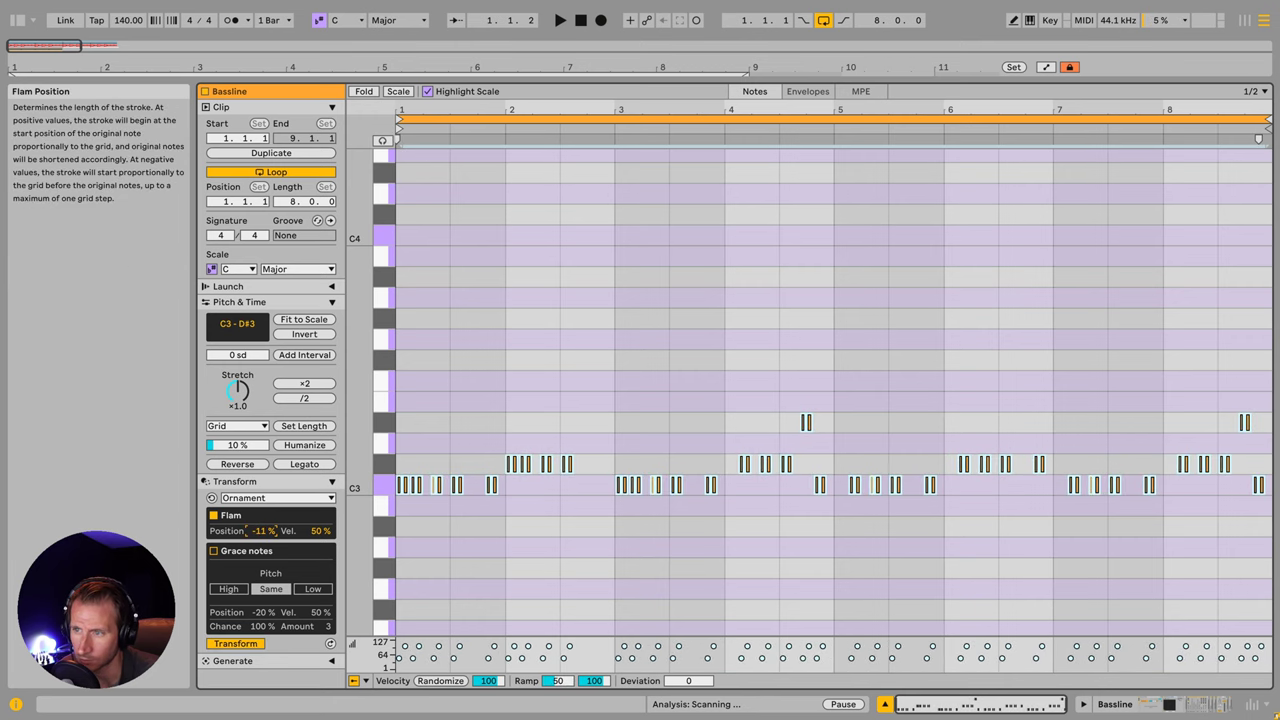
key("space")
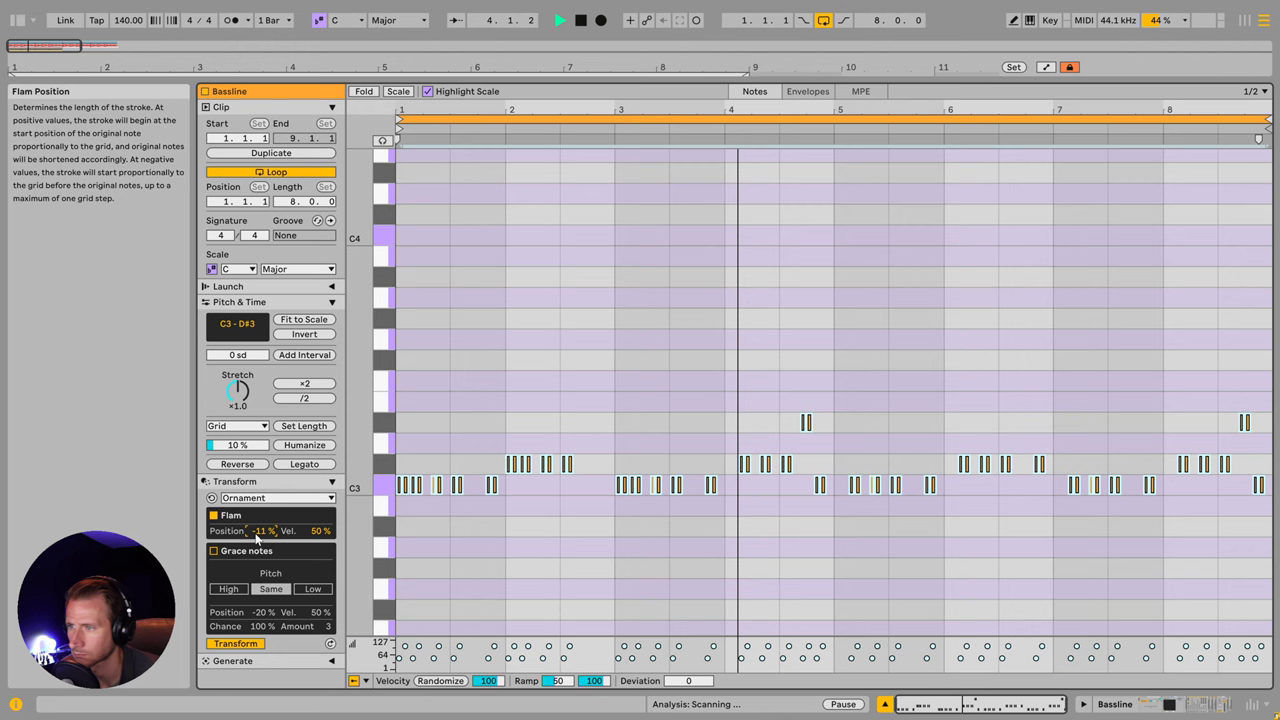
key("space")
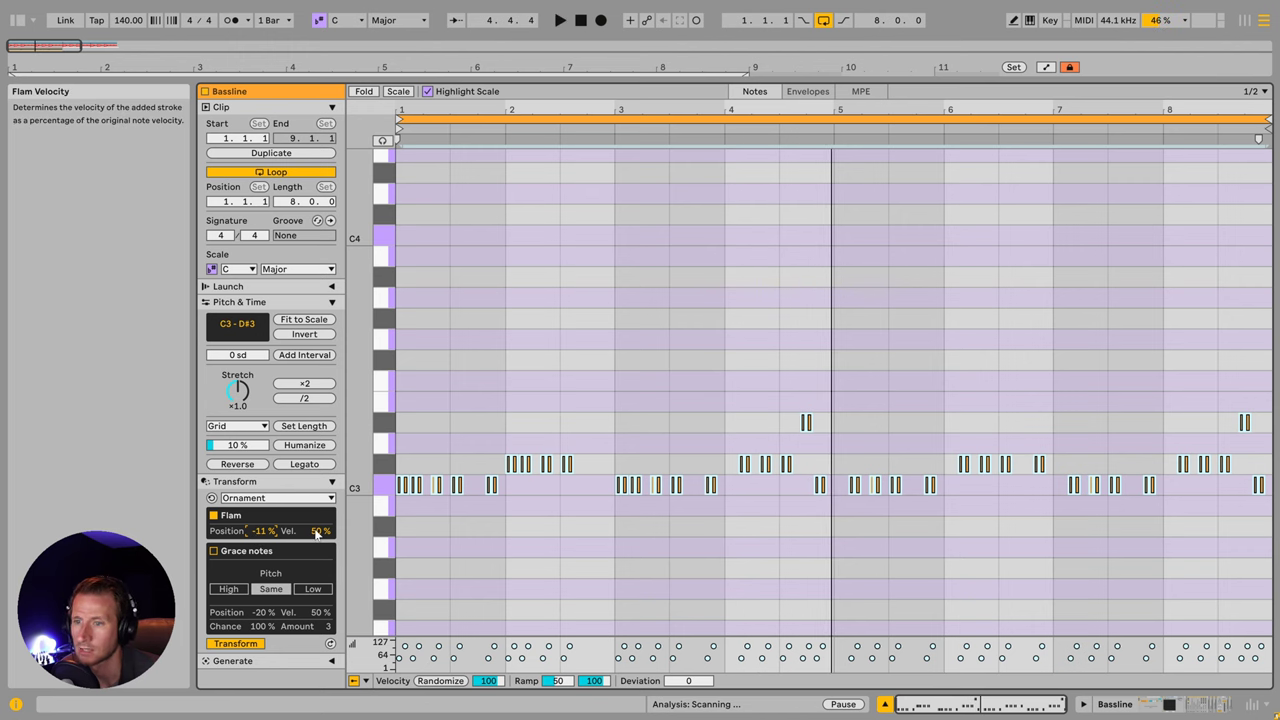
left_click_drag(318, 530, 318, 545)
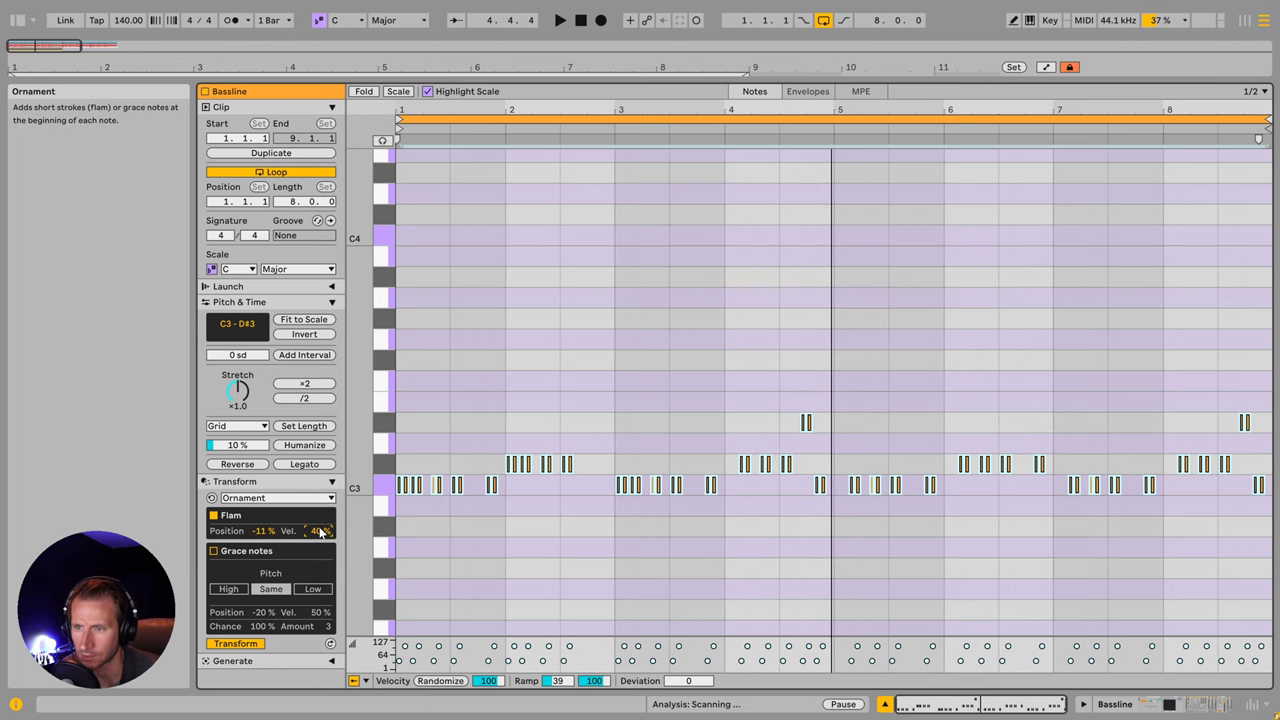
Step: Open the Clap clip in the note editor
key("shift+Tab")
left_click(320, 336)
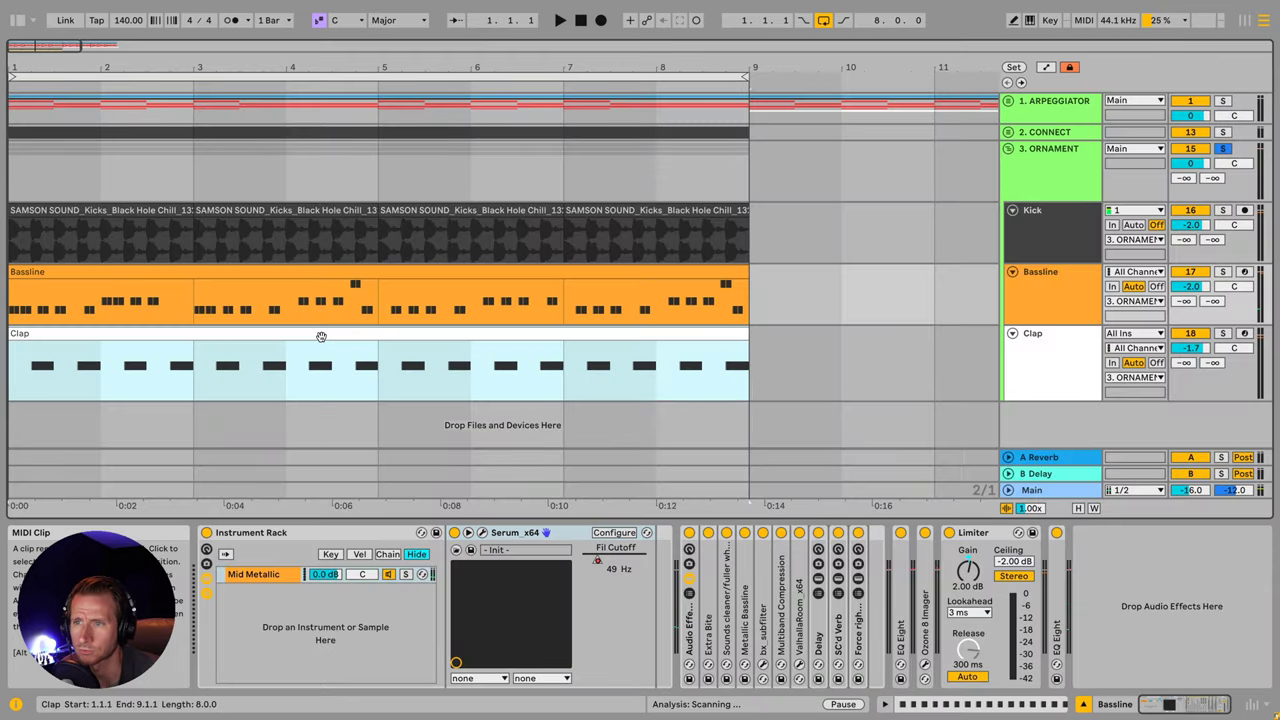
key("shift+Tab")
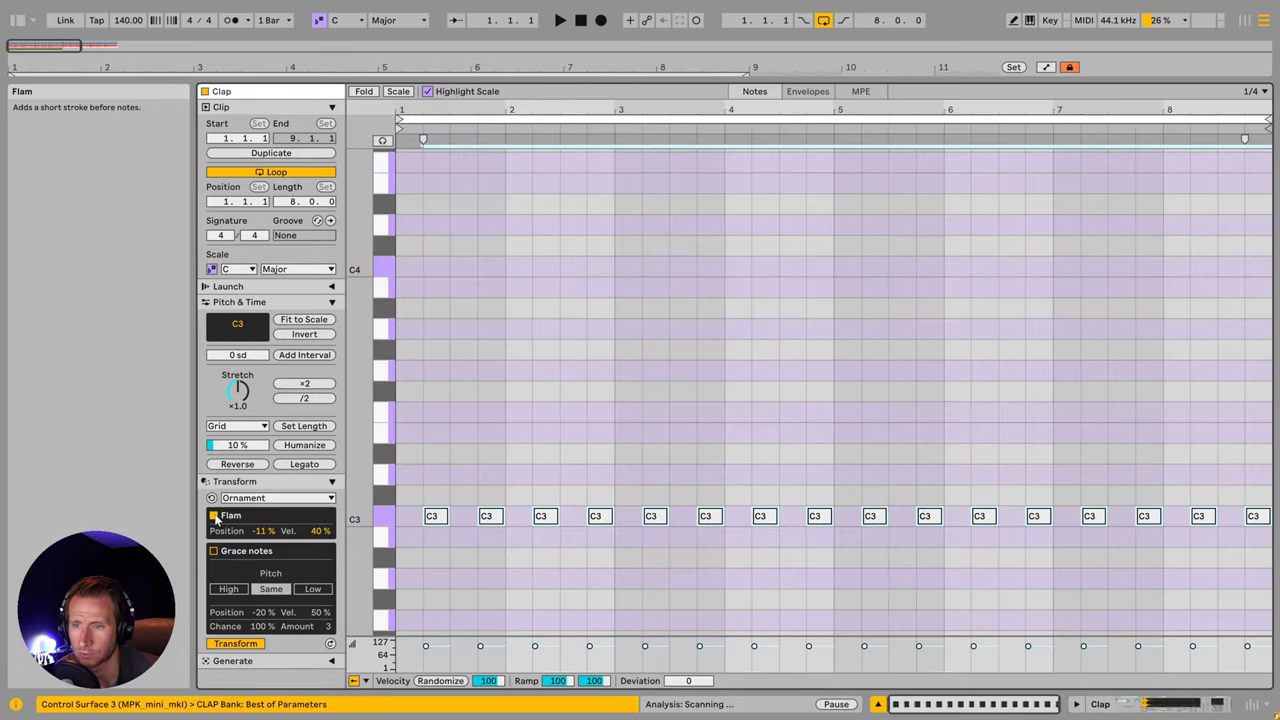
Step: Replace the flam on the clap notes with Ornament grace notes, setting the amount to 1 and the pitch to High
left_click(213, 551)
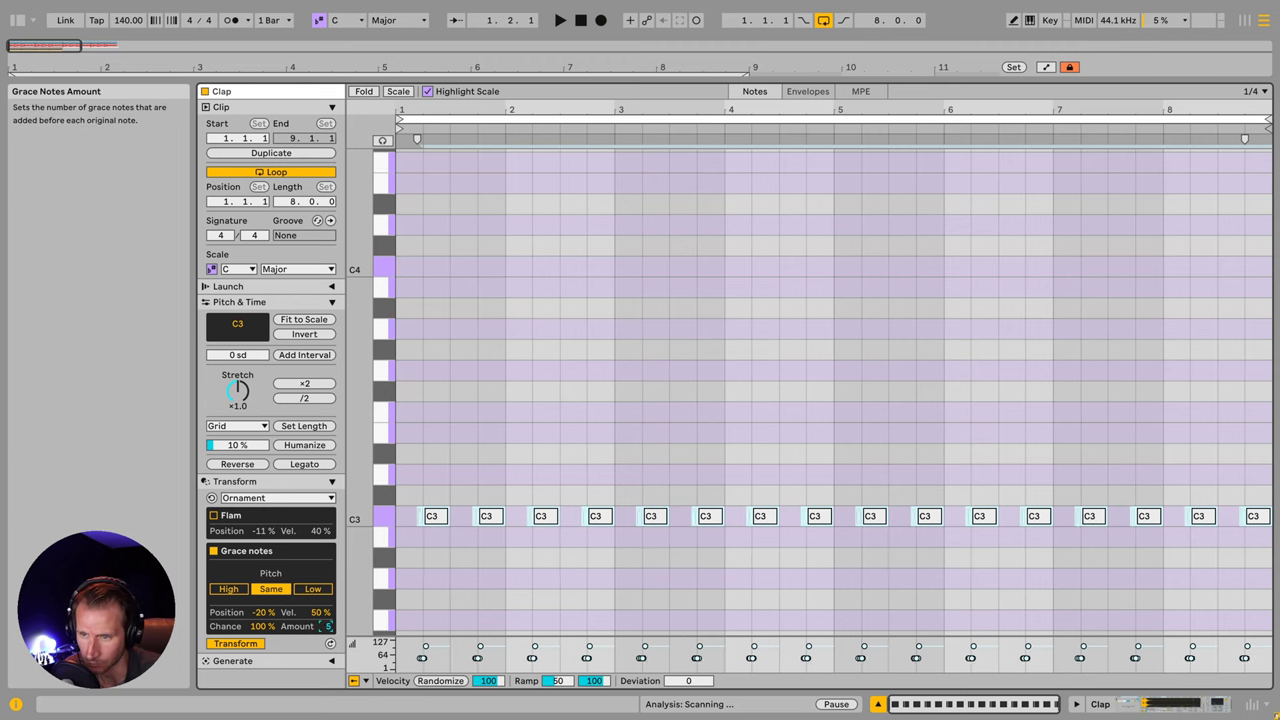
left_click_drag(326, 626, 326, 640)
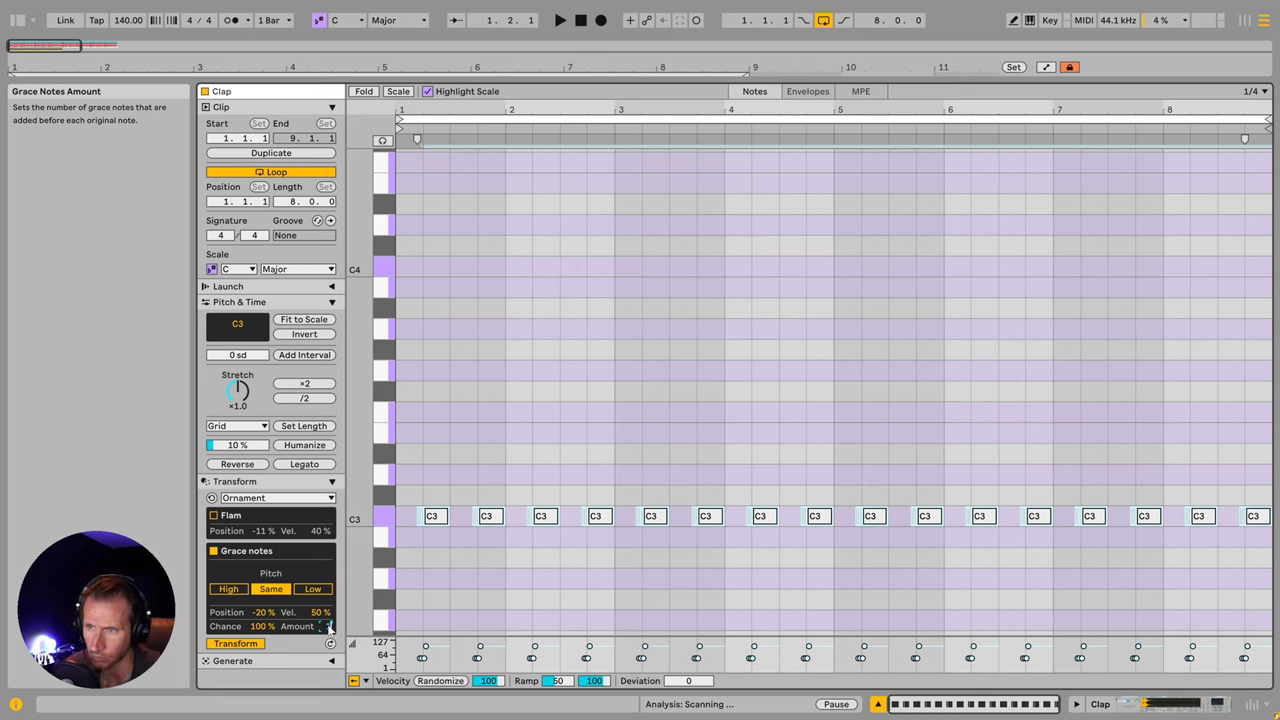
left_click(228, 589)
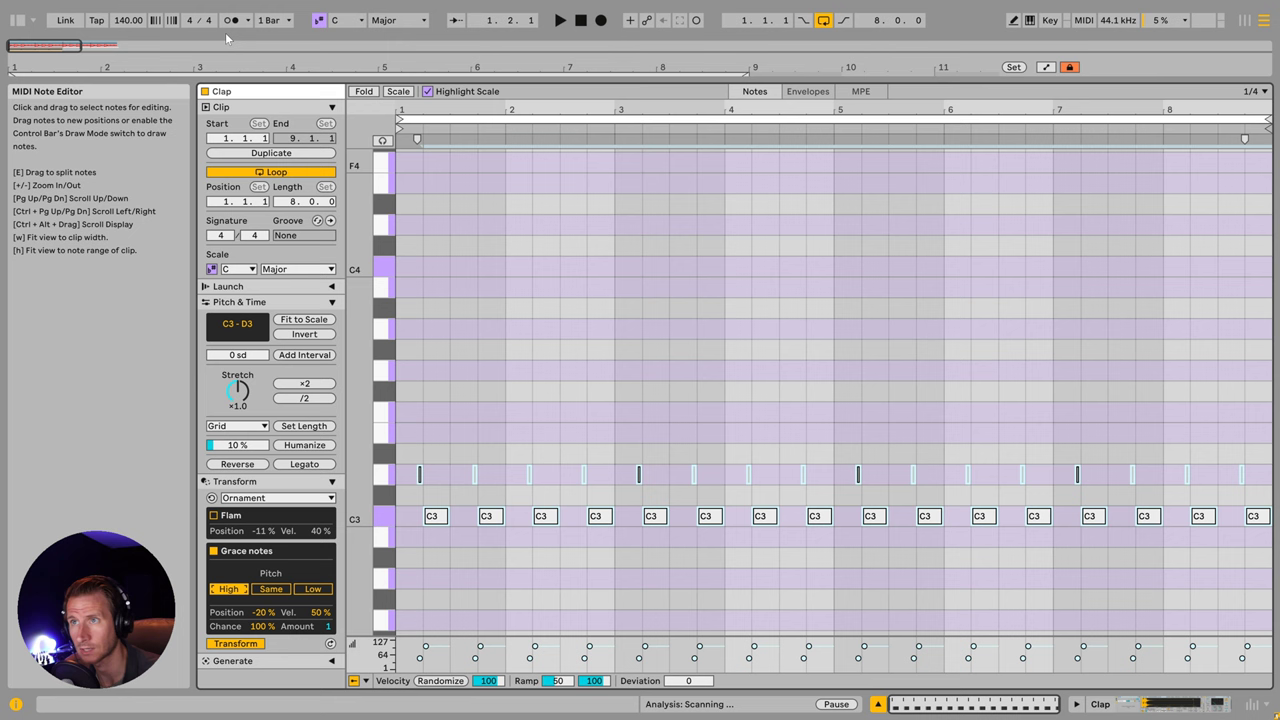
left_click(318, 20)
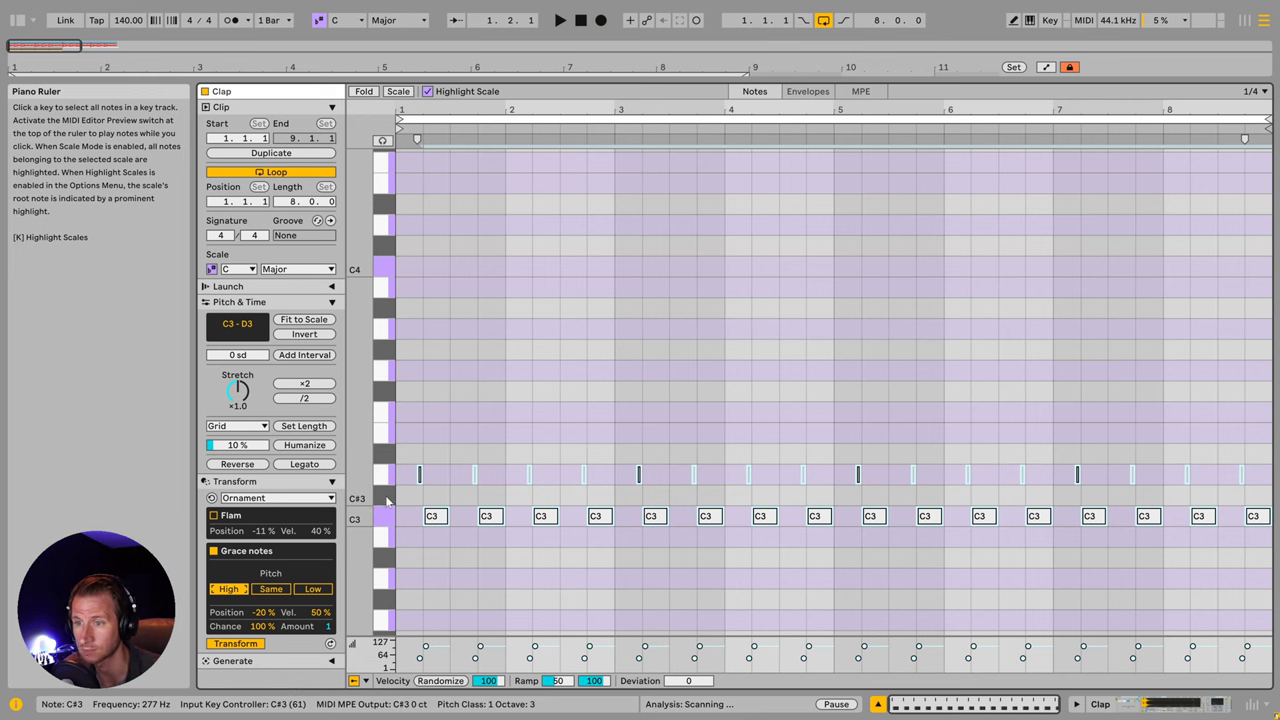
Step: Turn the Clap clip's C Major scale off and back on to compare the pitch of the grace notes
key("k")
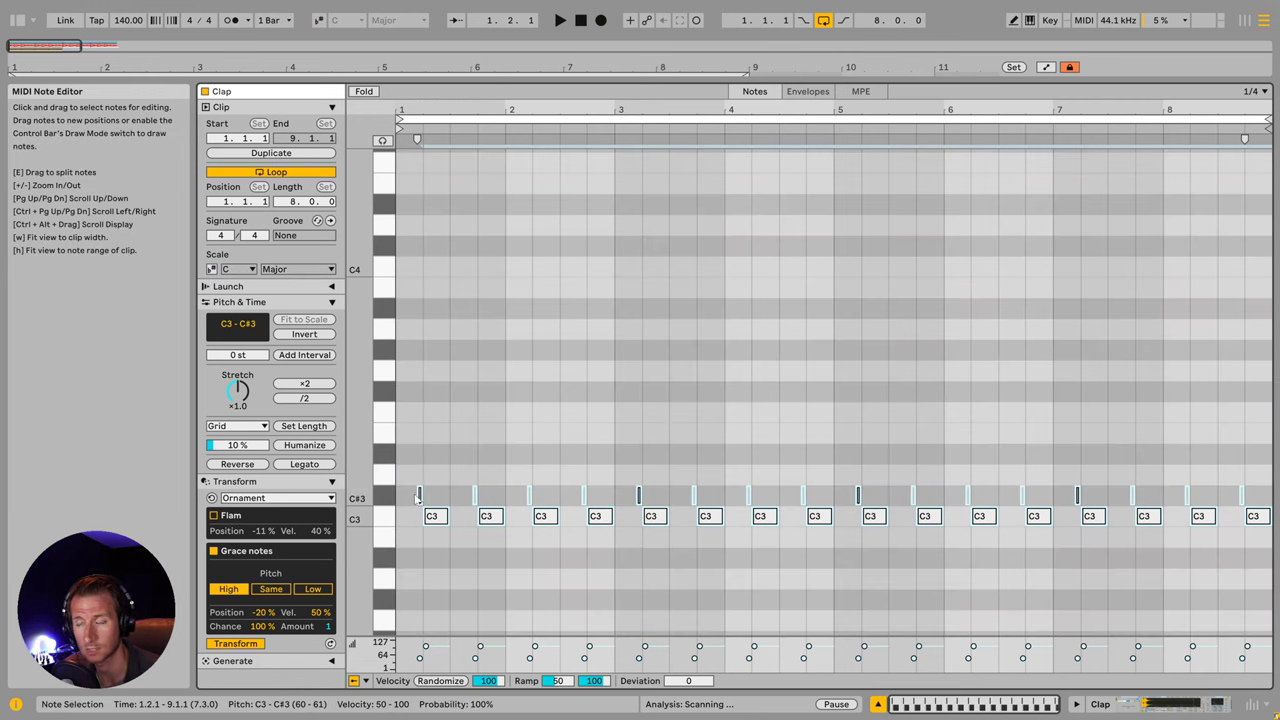
left_click(319, 20)
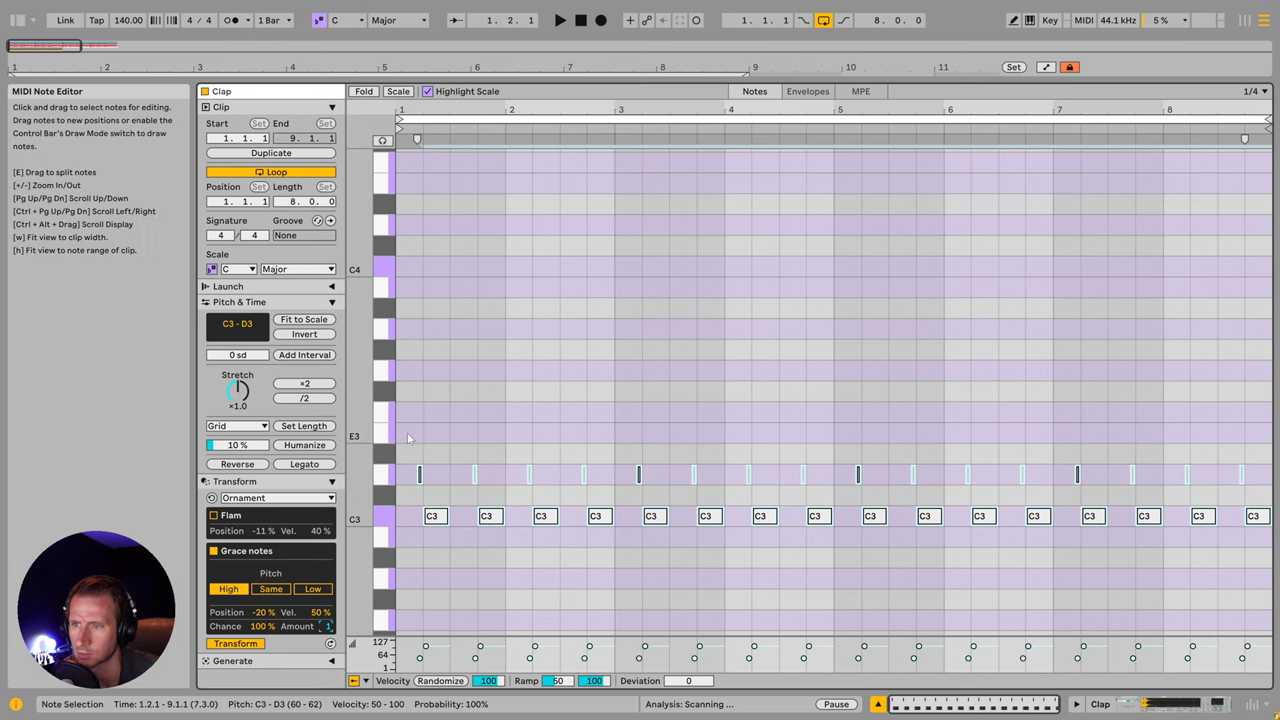
Step: Set the clap grace notes' position to -28% and pitch to Low, and adjust their amount while the clip plays
left_click_drag(263, 612, 326, 621)
key("space")
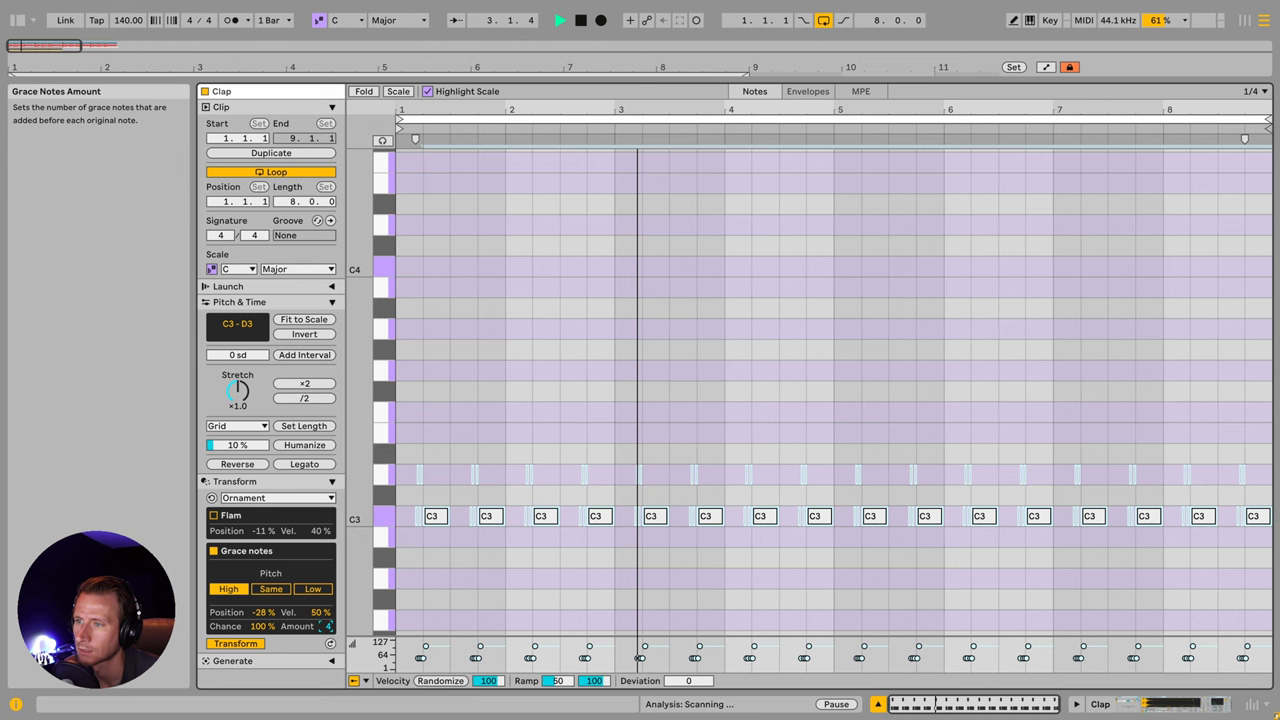
left_click(313, 590)
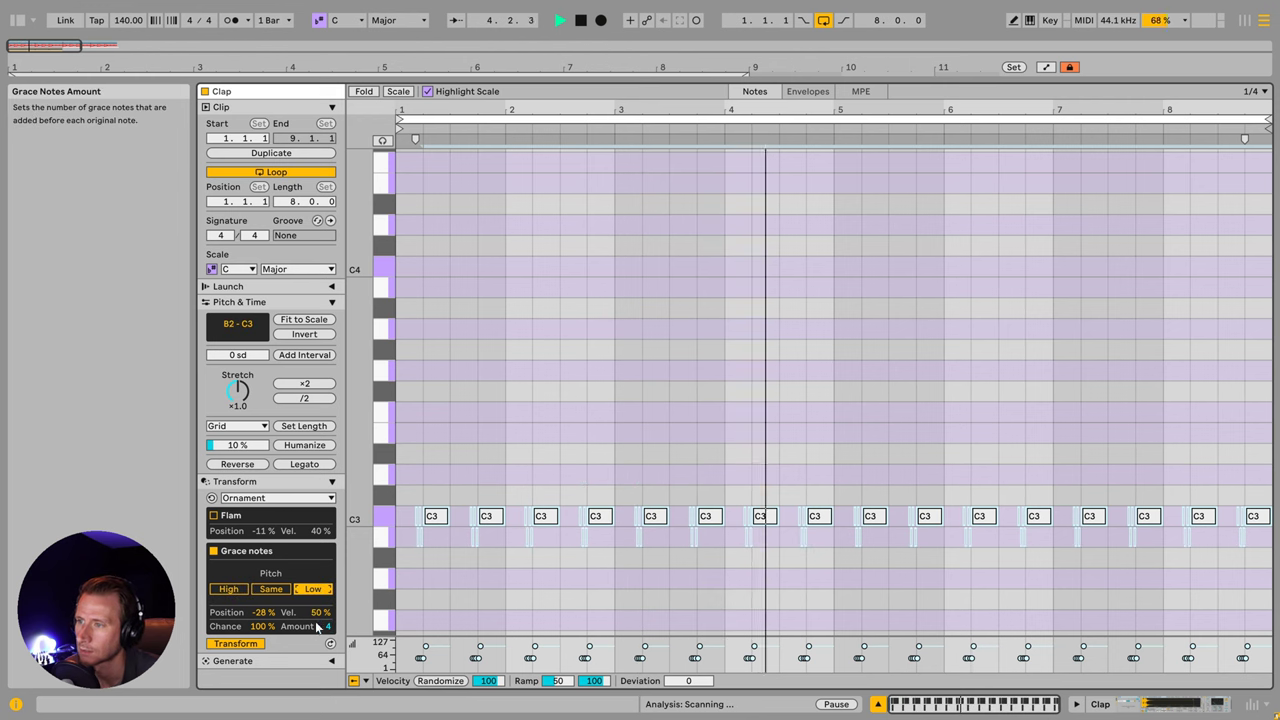
left_click_drag(325, 625, 325, 624)
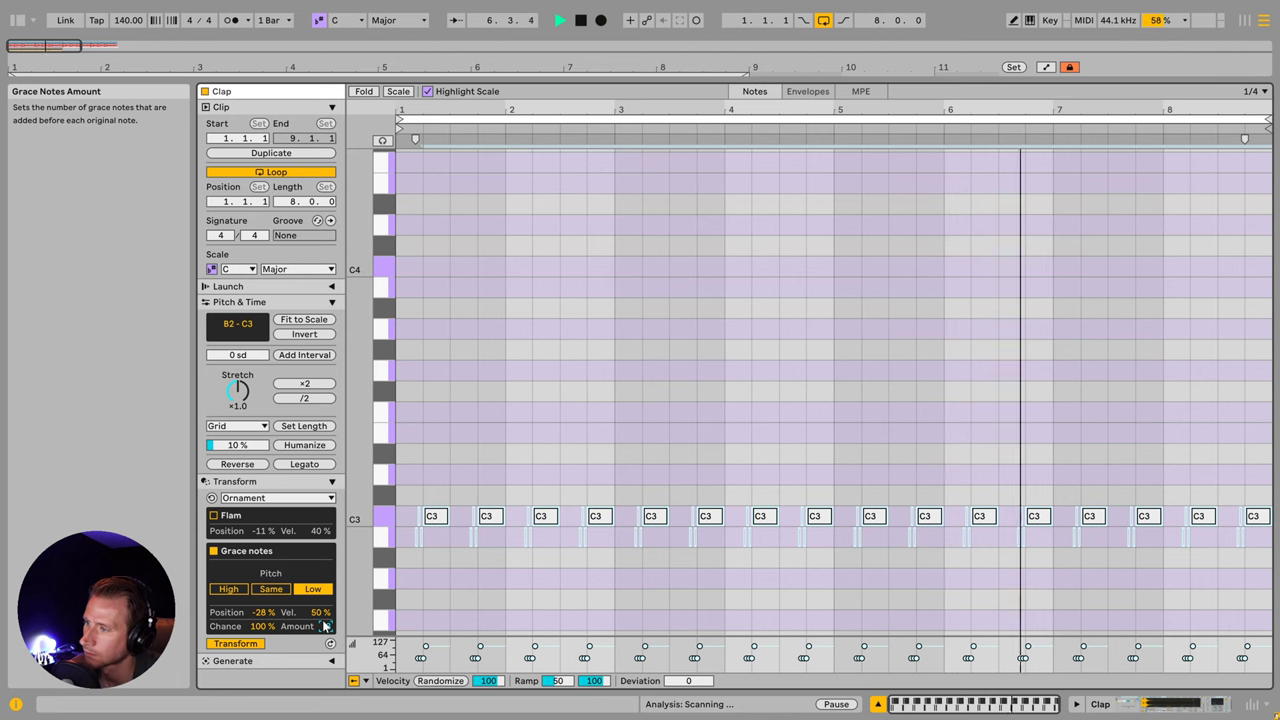
key("space")
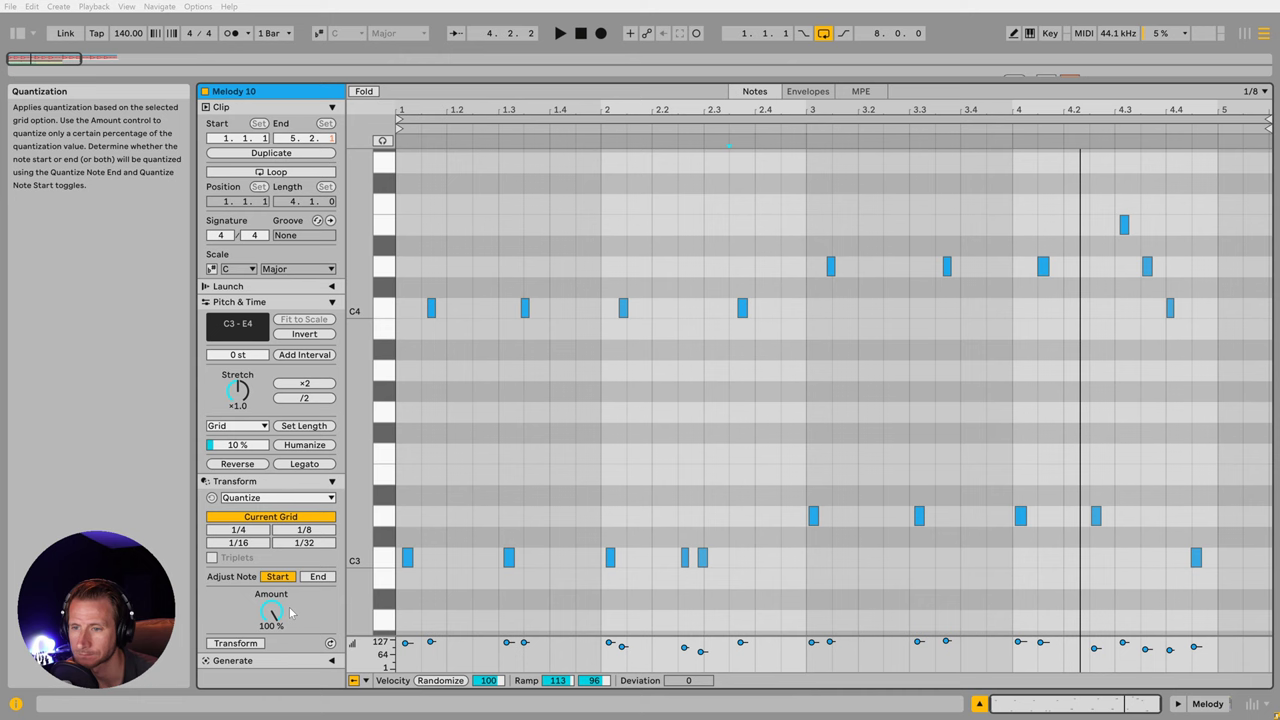
Step: Play back the unquantized Melody 10 clip from its start
left_click(400, 519)
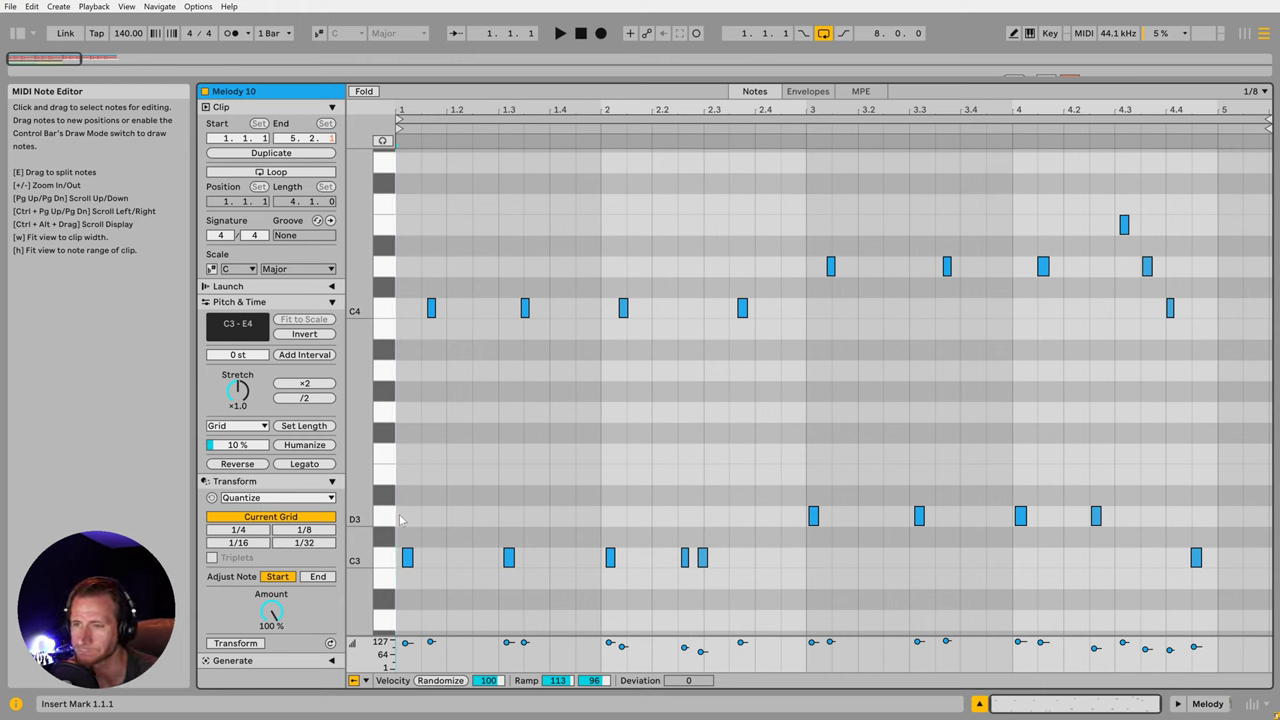
key("space")
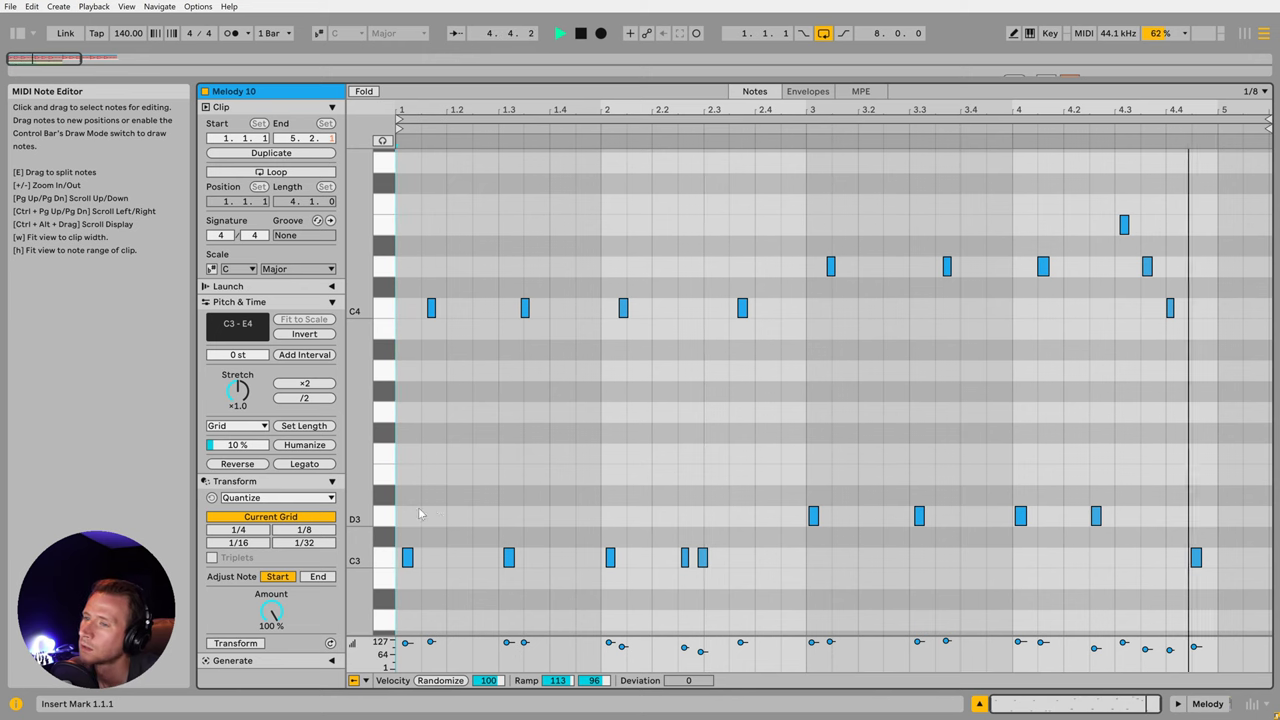
key("space")
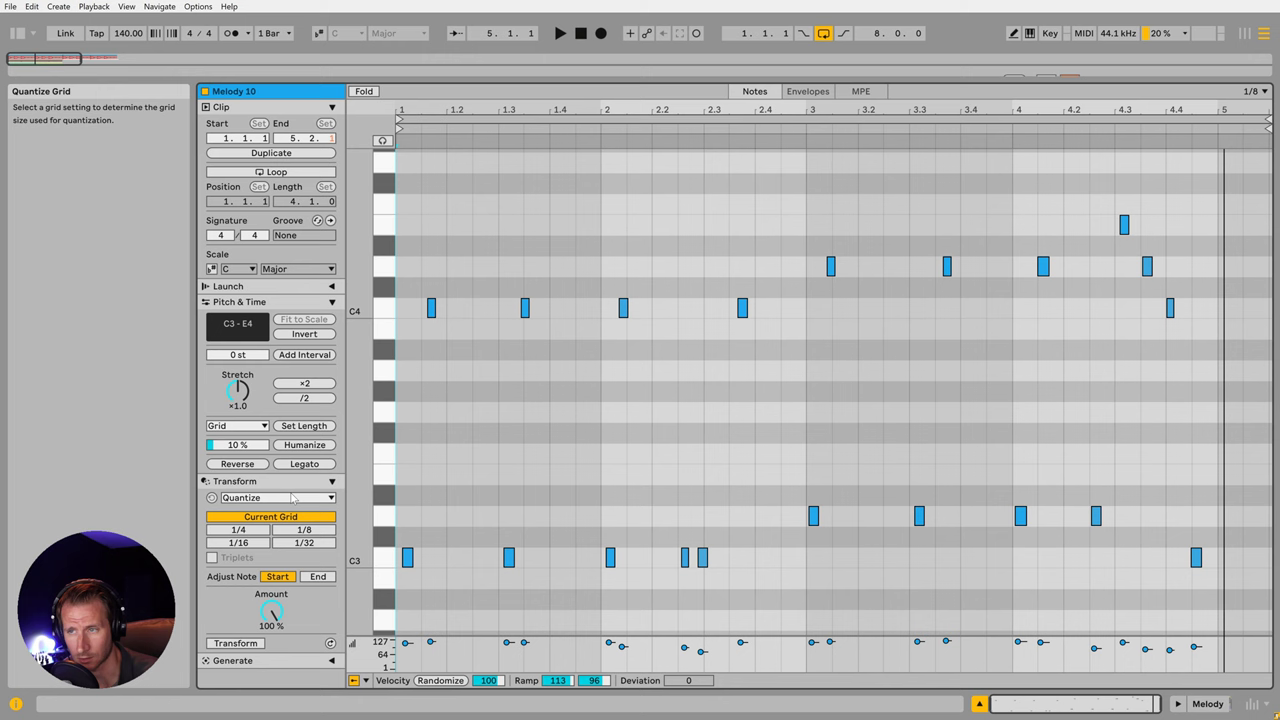
Step: Try quantizing the melody's note starts to the current grid at 100%, audition it, and undo the transformation
left_click(236, 644)
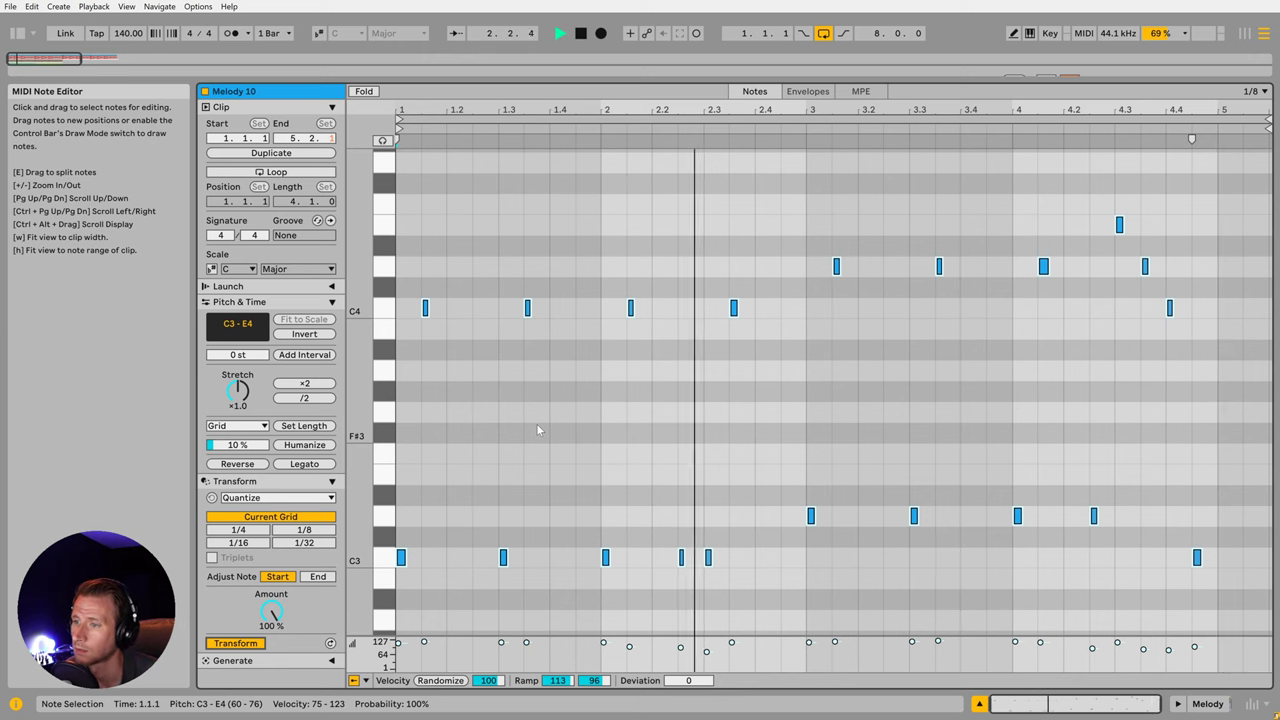
key("space")
key("ctrl+z")
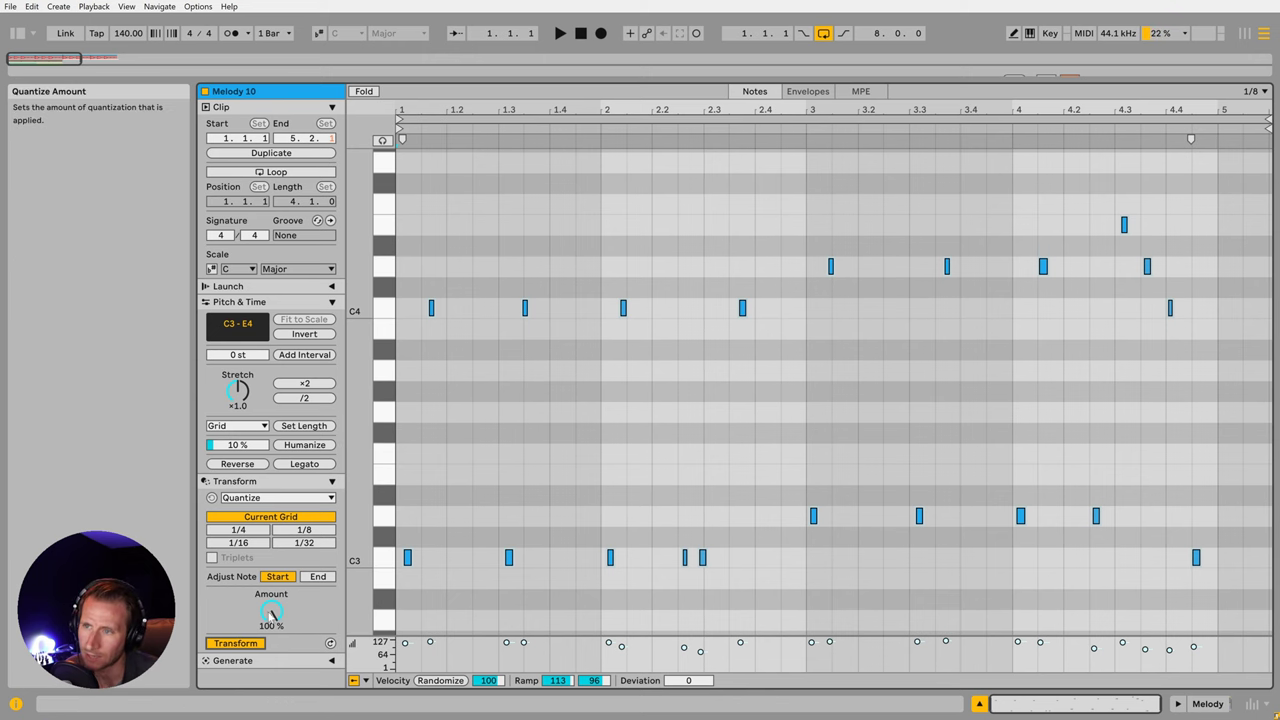
Step: Lower the Quantize amount to 0%, set it to 50%, and audition the partially quantized melody
left_click_drag(270, 613, 270, 660)
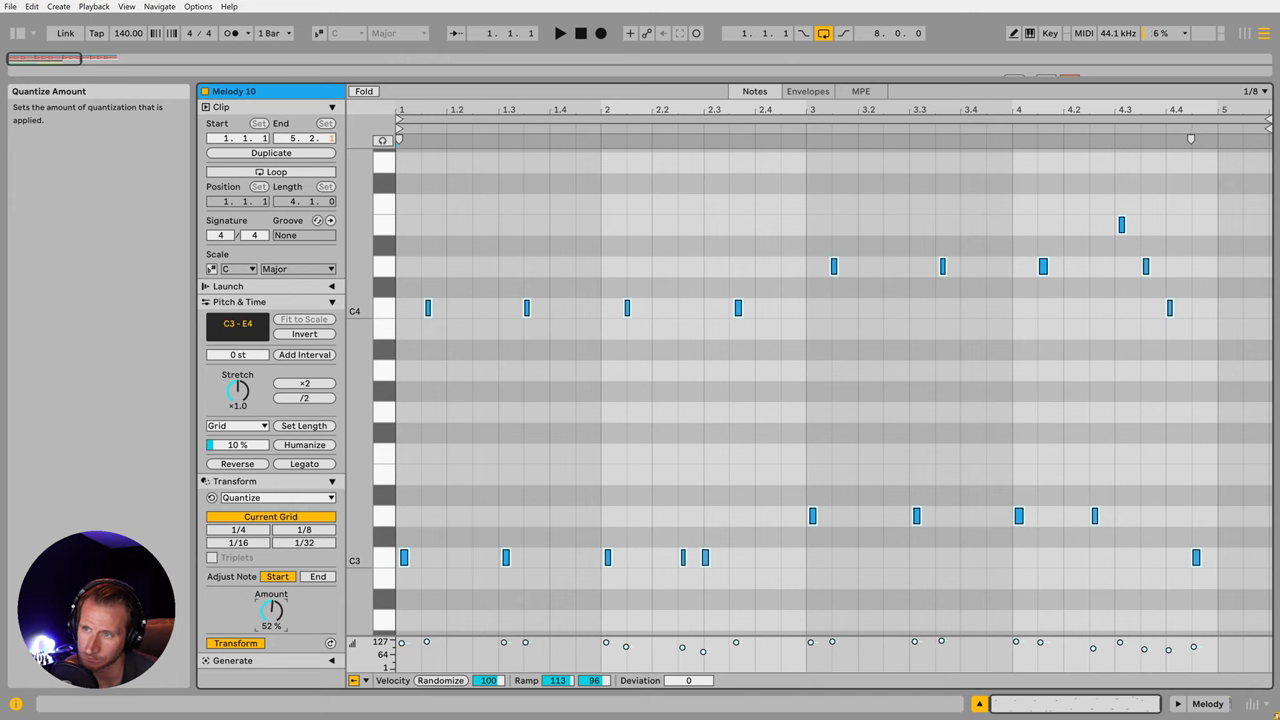
left_click_drag(270, 660, 270, 700)
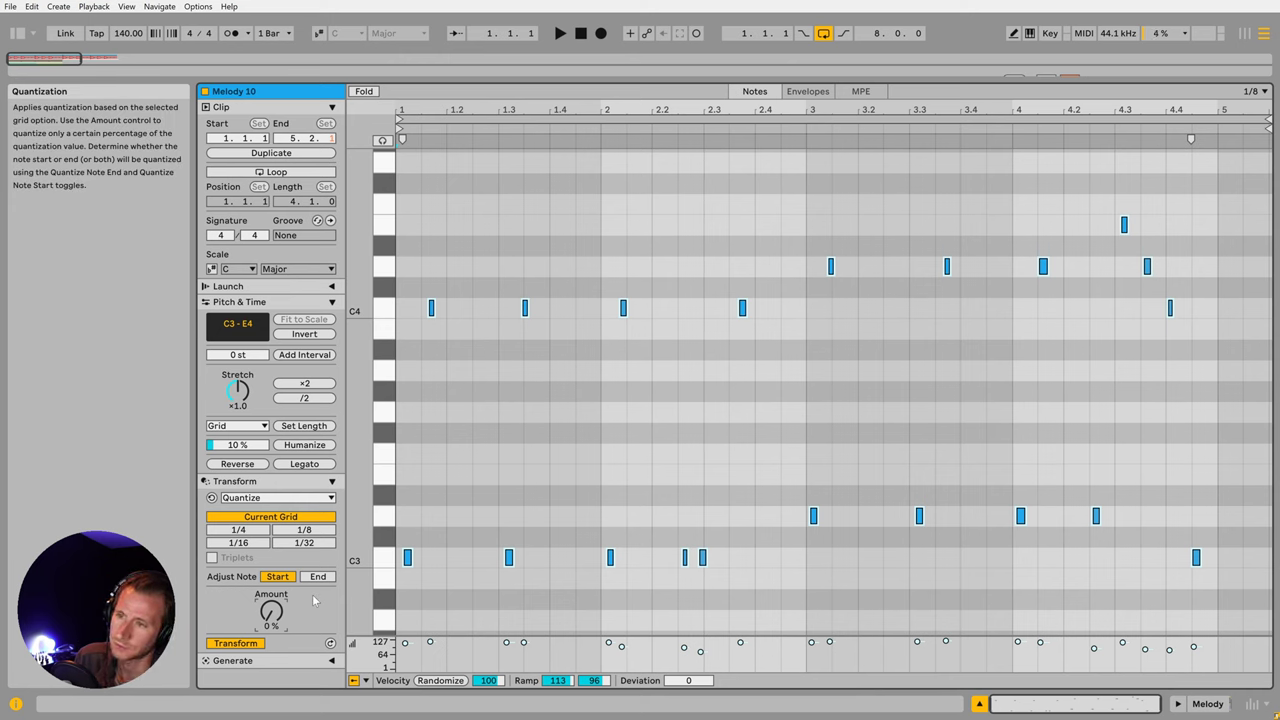
type("50")
key("Return")
key("space")
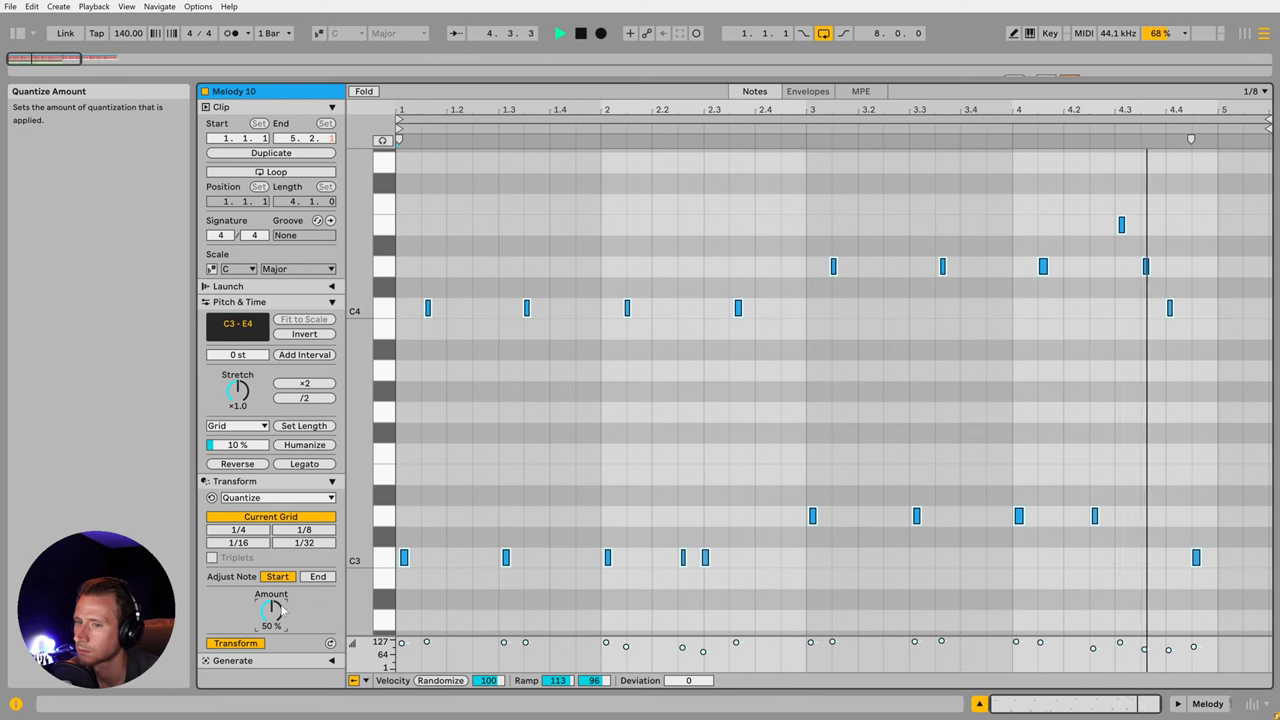
key("space")
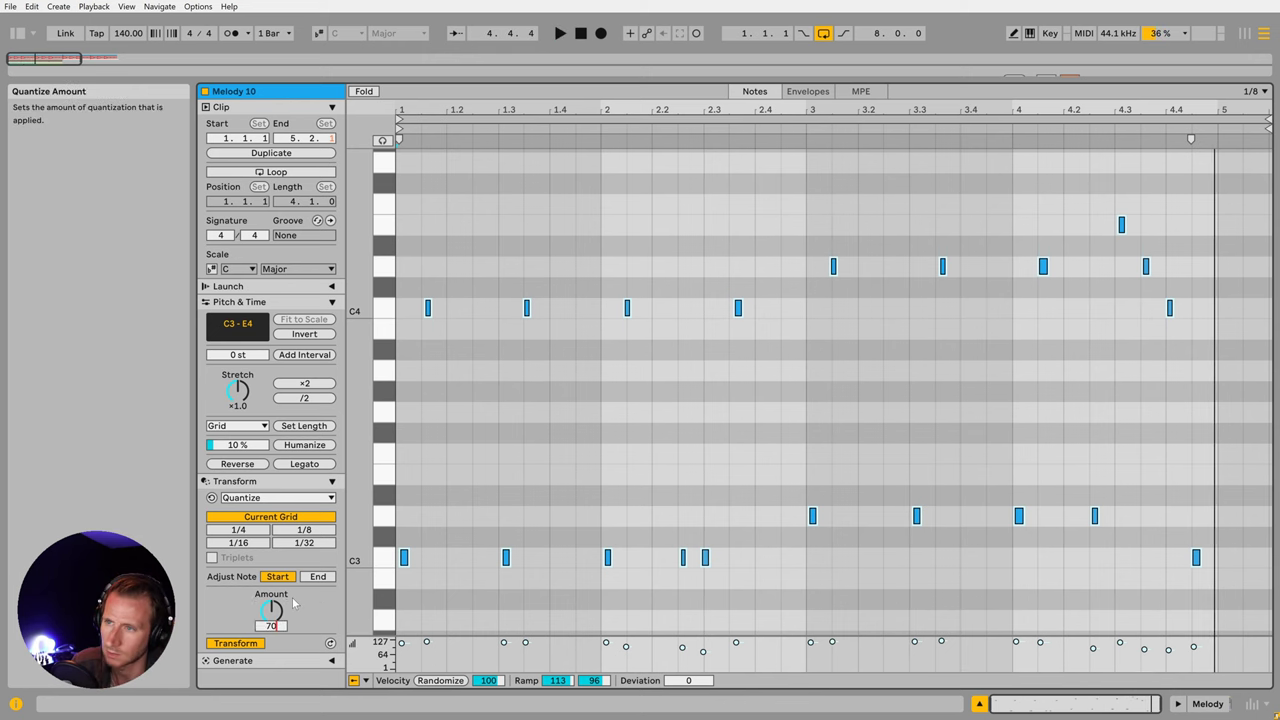
Step: Set the Quantize amount to 70%, audition the melody, and raise the amount to 100%
type("0")
key("Return")
key("space")
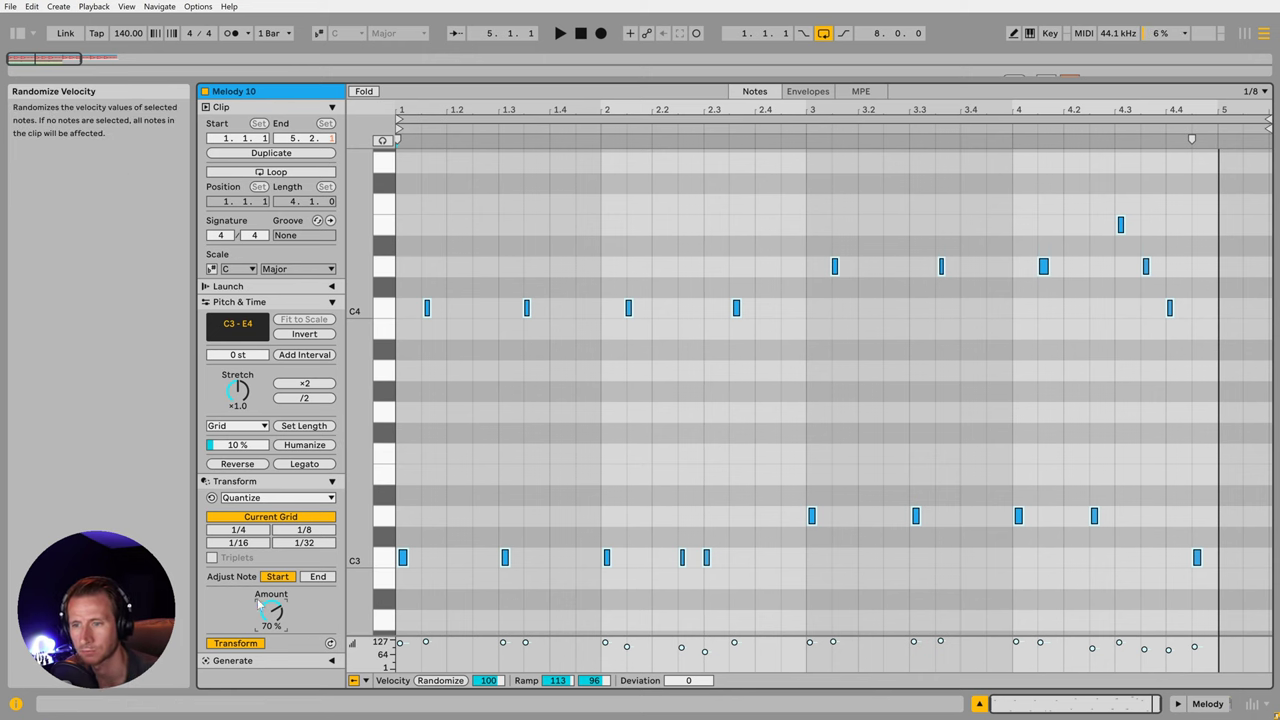
left_click_drag(271, 613, 271, 585)
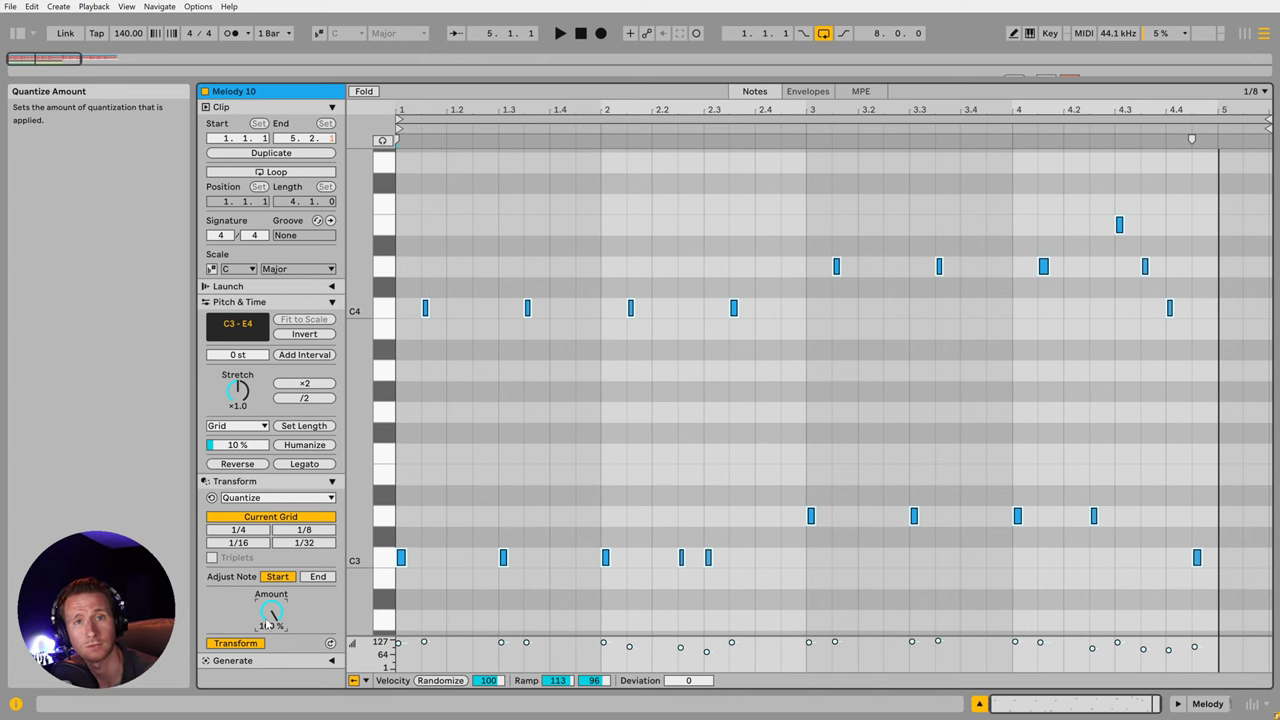
Step: Add five consecutive eighth-note F3 notes at the start of the Melody 10 clip, and delete them all
double_click(410, 457)
double_click(436, 457)
double_click(467, 457)
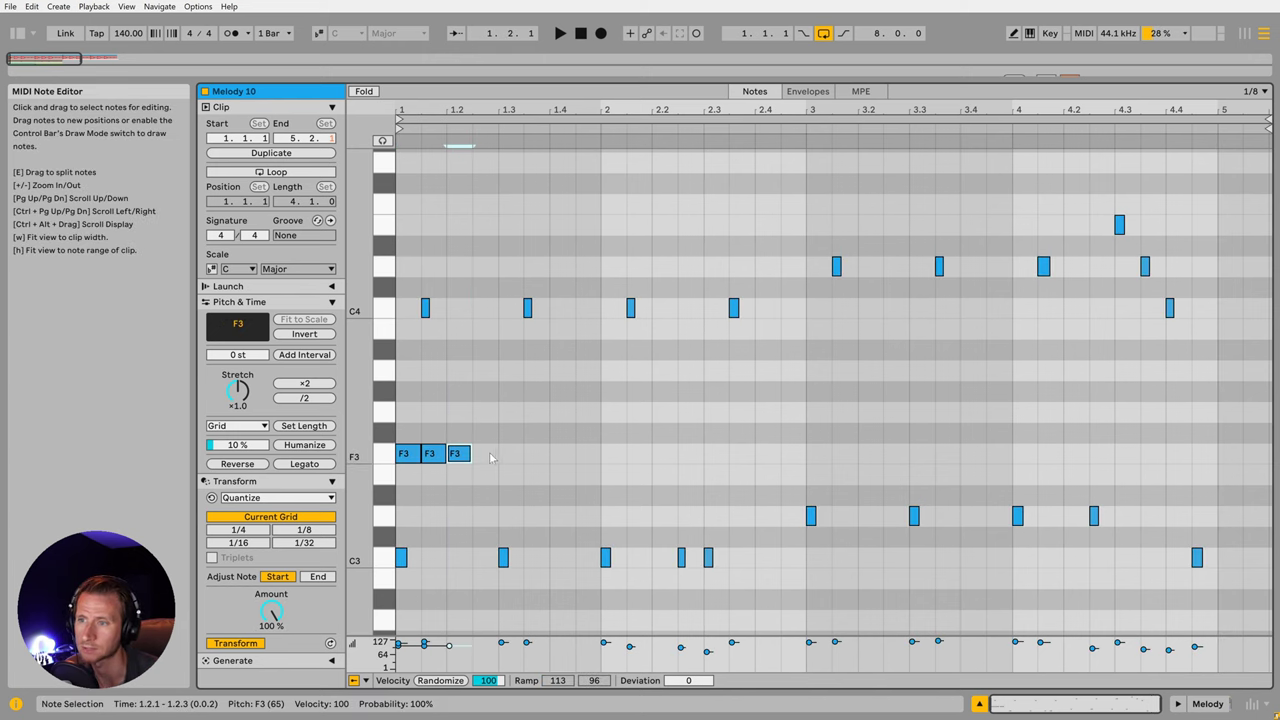
left_click(484, 455)
left_click(509, 455)
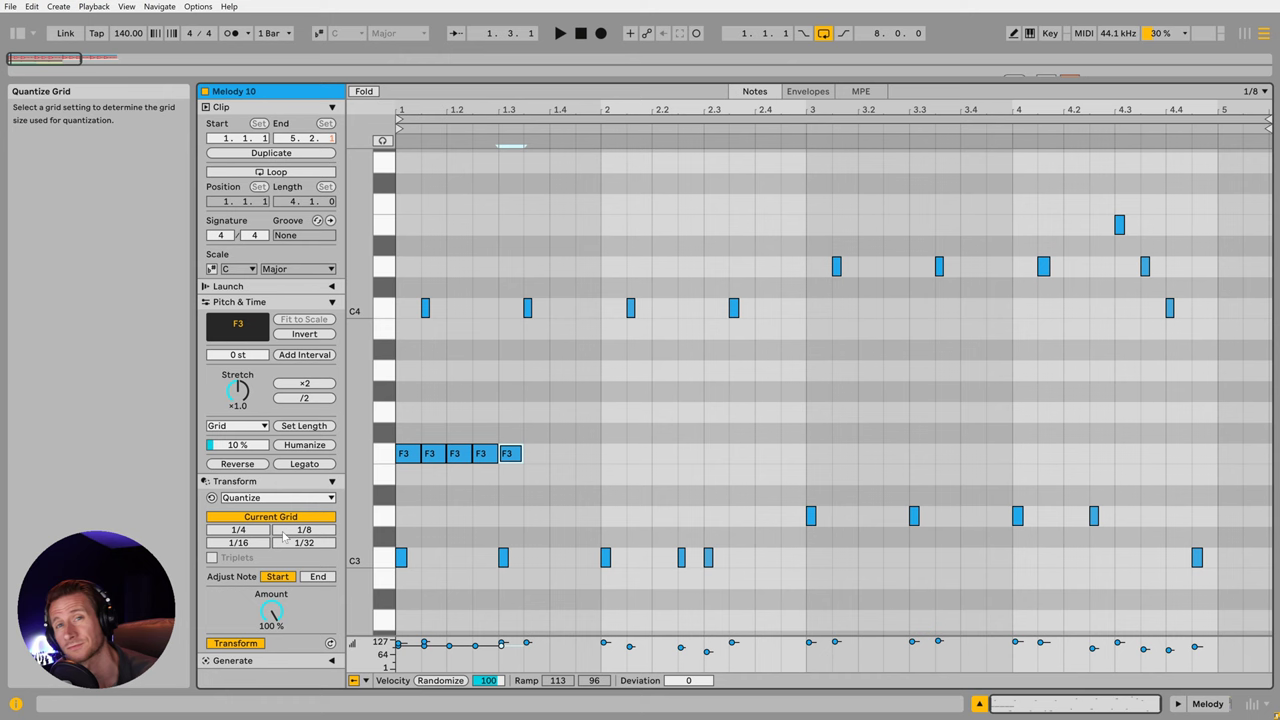
left_click_drag(564, 427, 400, 470)
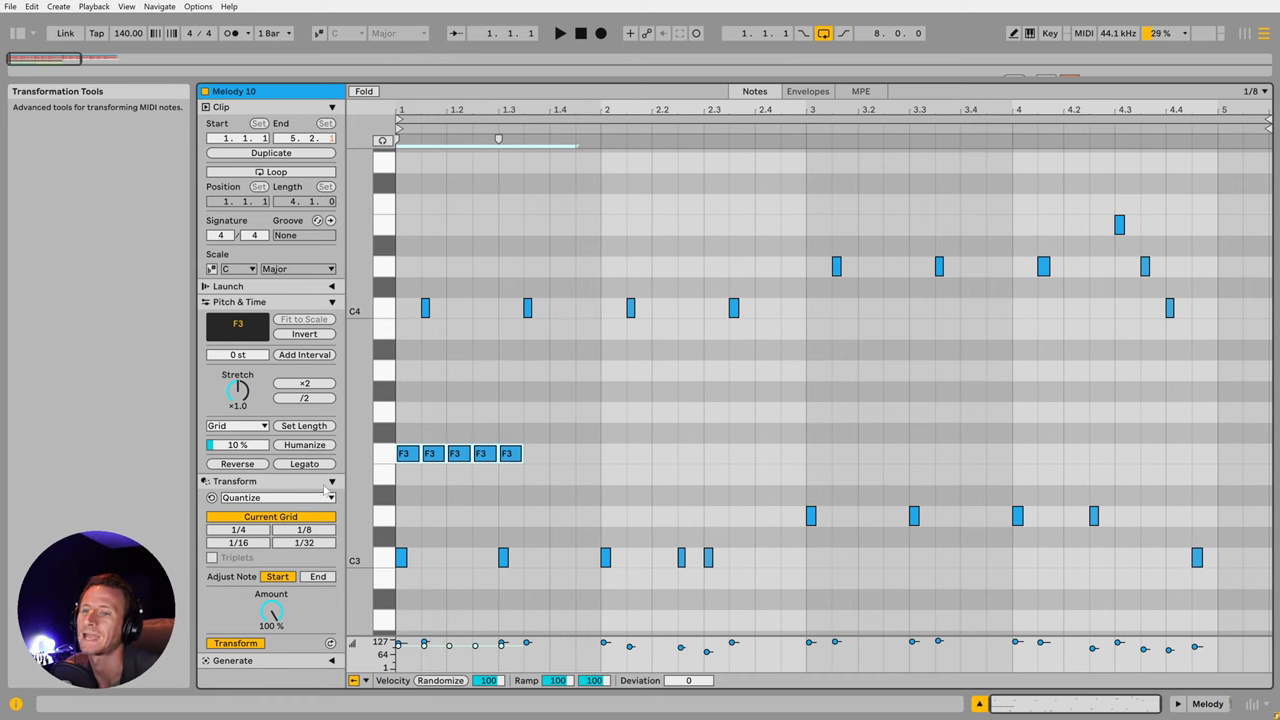
key("Delete")
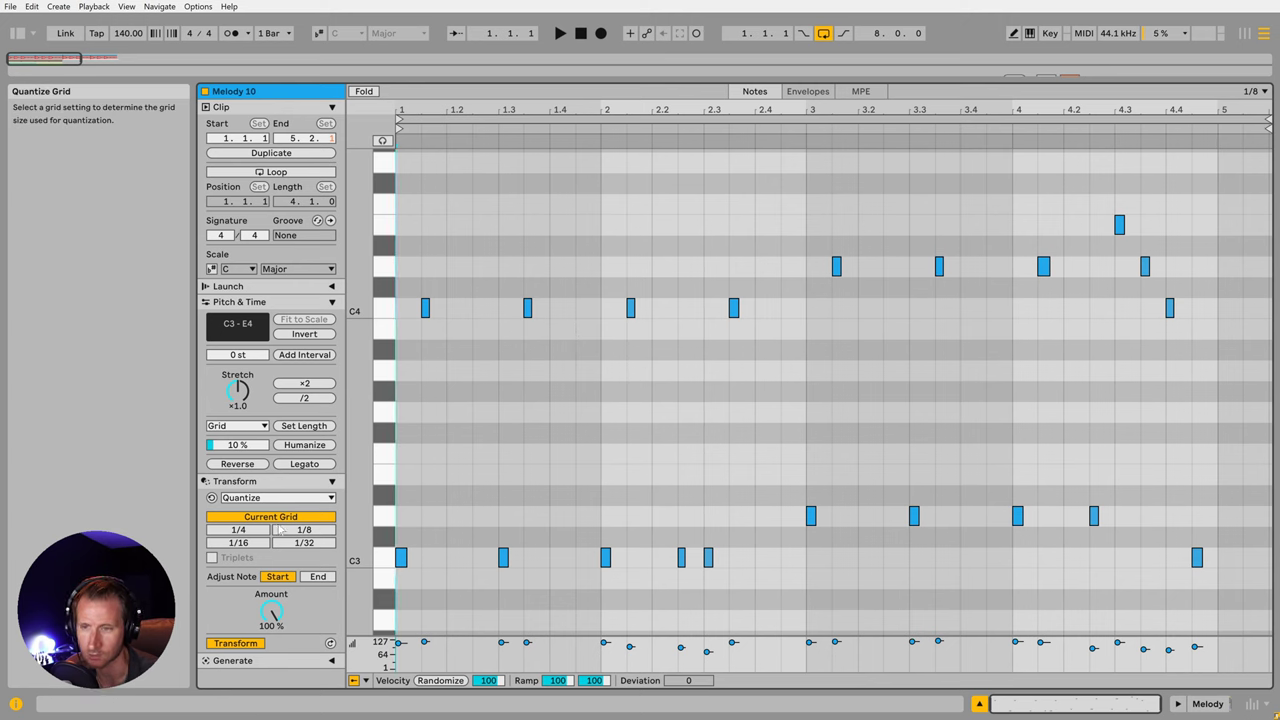
Step: Try the 1/16 quantize grid on the melody notes and switch the grid to 1/4
left_click(248, 531)
left_click(243, 543)
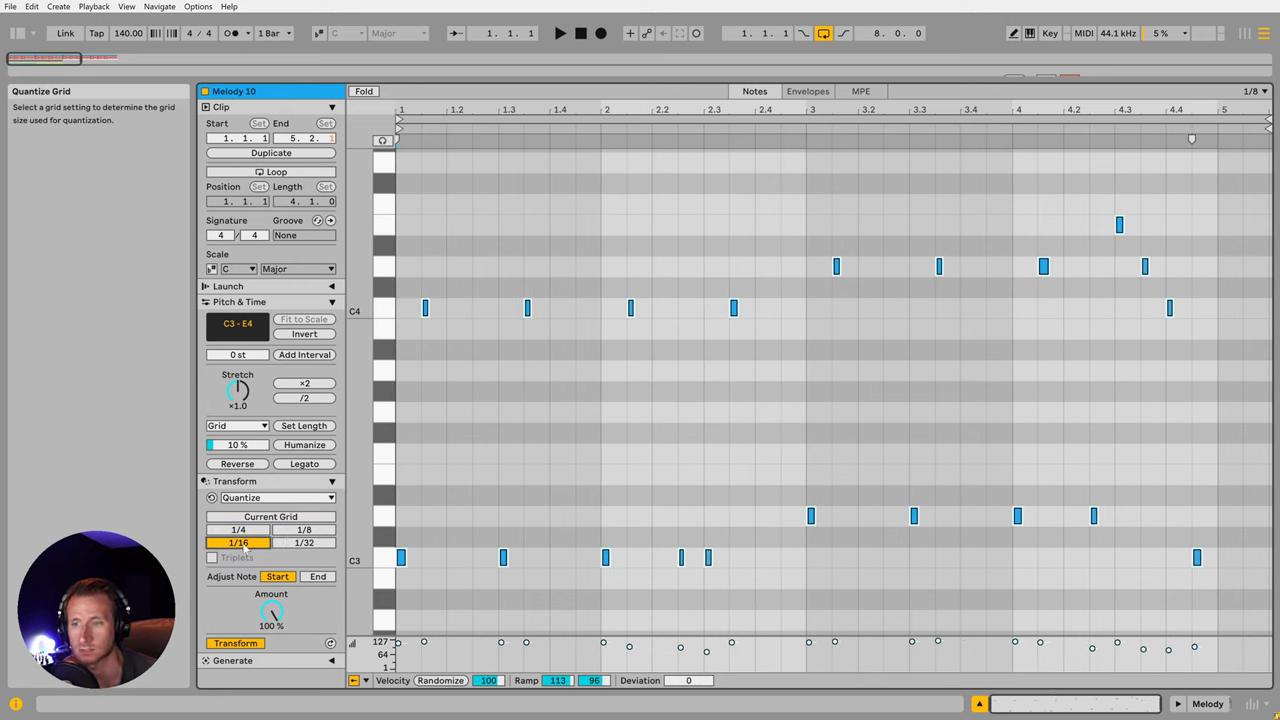
left_click(251, 530)
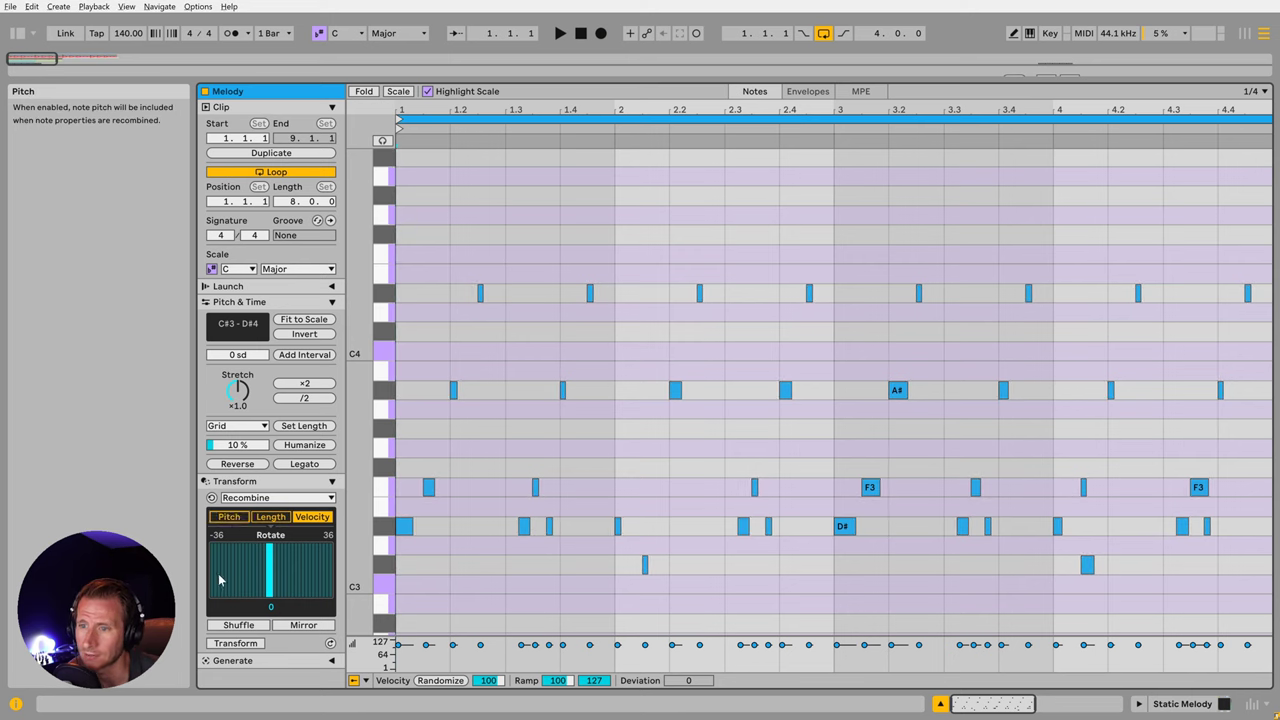
Step: Apply Recombine to the Melody clip's velocities, ramp the velocities from 26 to 127, and audition the clip
left_click(235, 643)
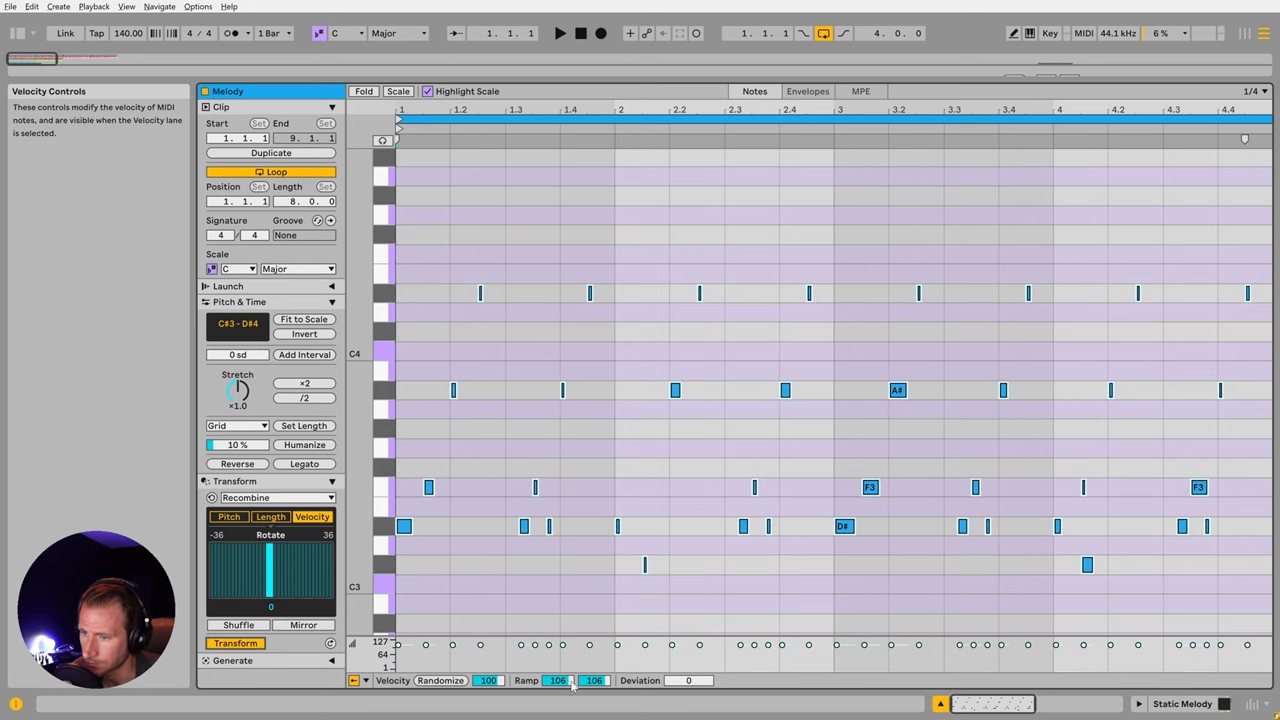
left_click_drag(557, 680, 563, 682)
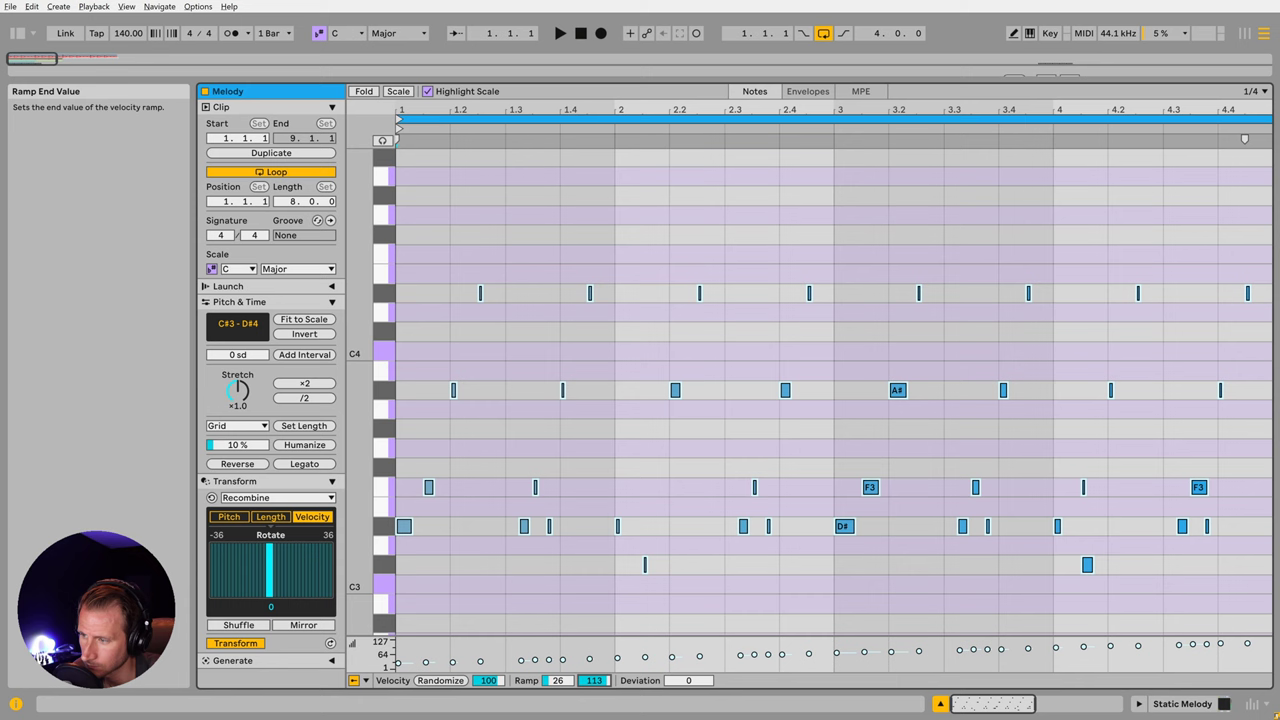
key("space")
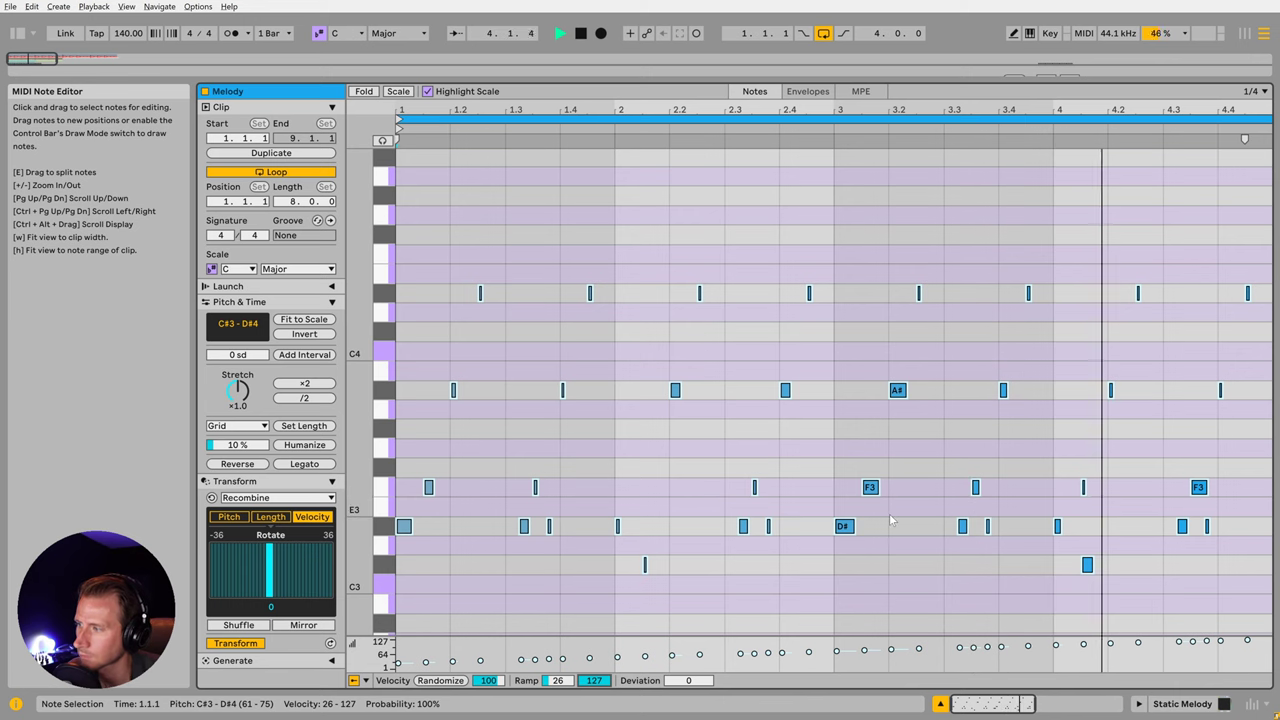
key("space")
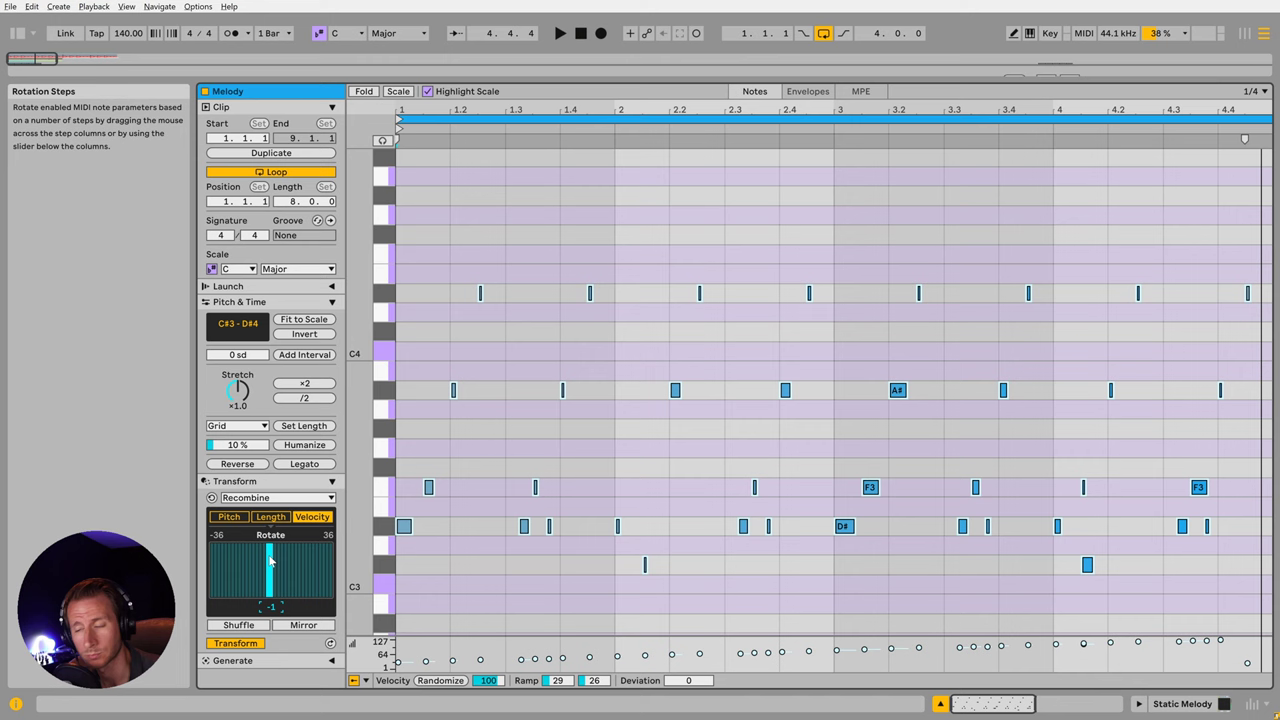
Step: Mirror the recombined velocities and rotate them by 18 steps, auditioning the clip
left_click_drag(270, 562, 307, 588)
left_click(303, 625)
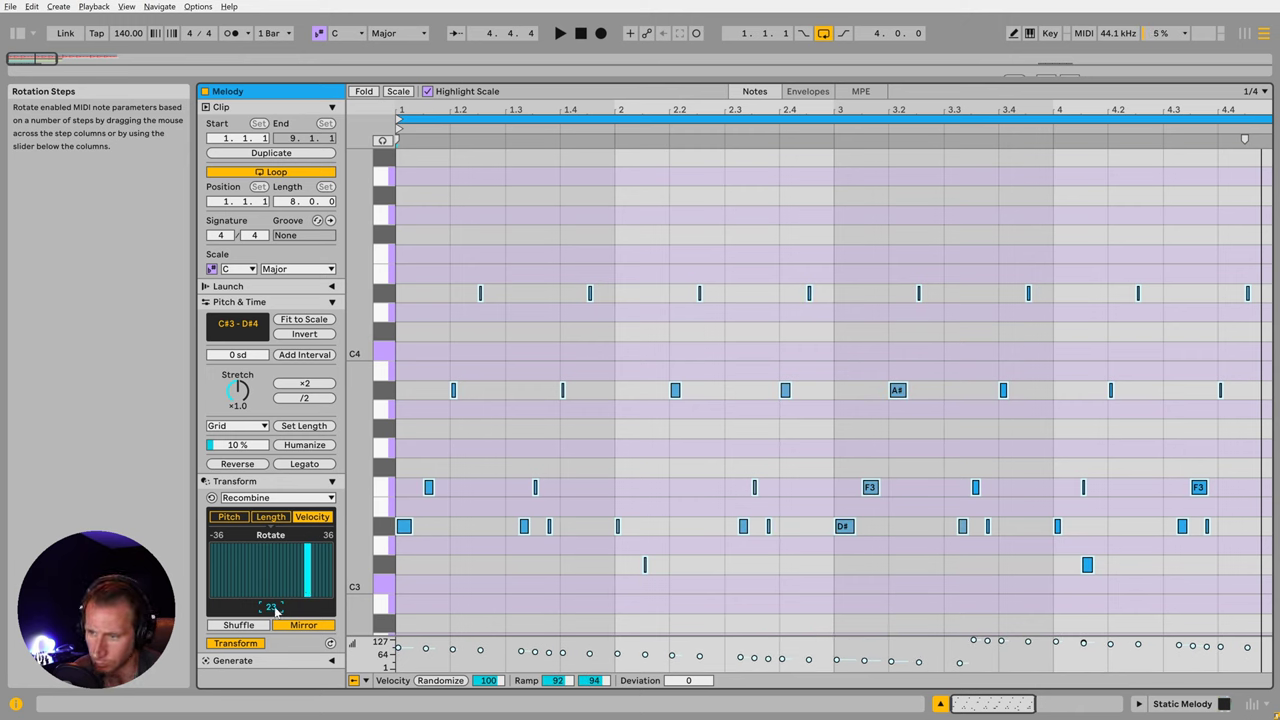
key("Down")
key("Down")
key("Down")
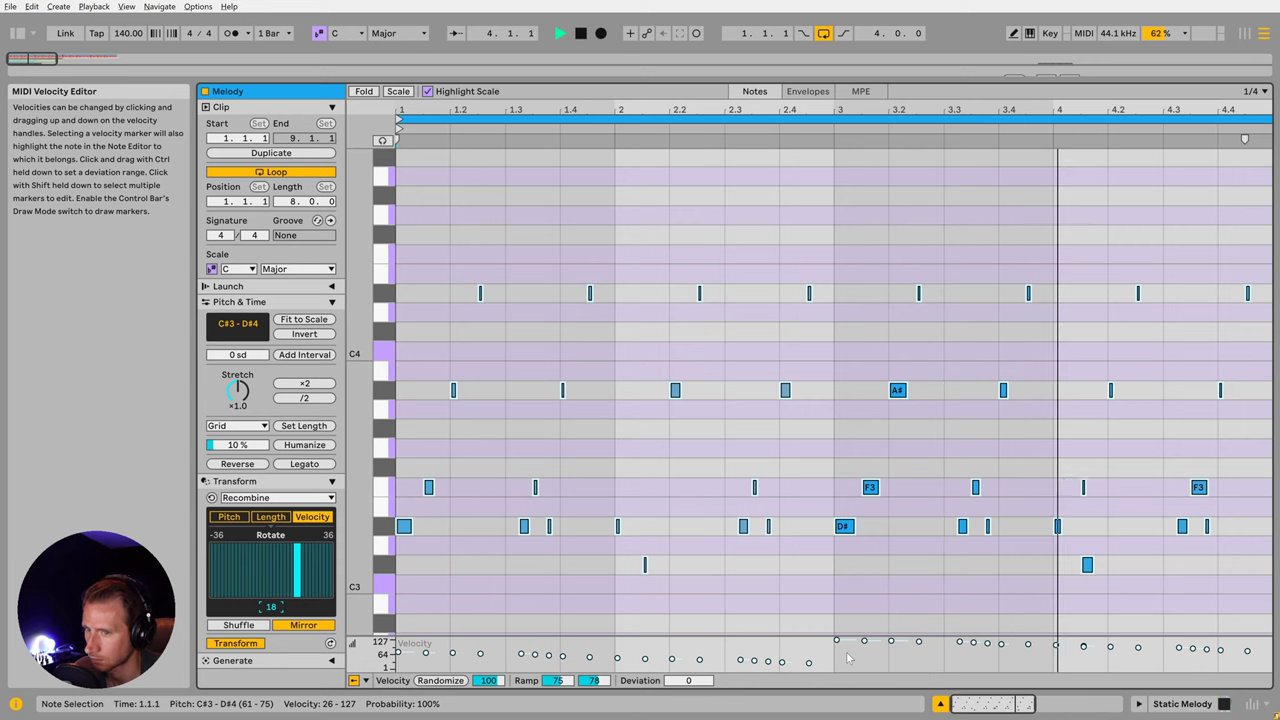
key("space")
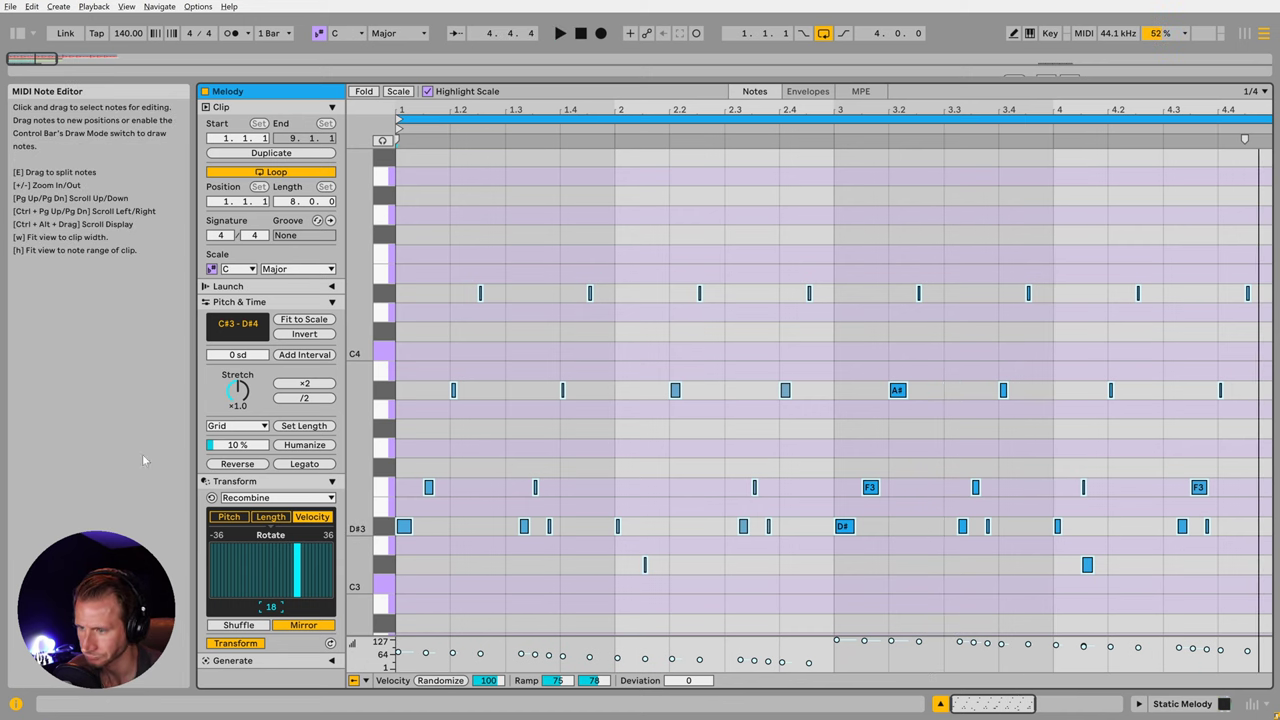
Step: Recombine note lengths instead of velocities, with Shuffle enabled and rotation set to -16, and audition the clip
left_click(271, 517)
left_click(311, 518)
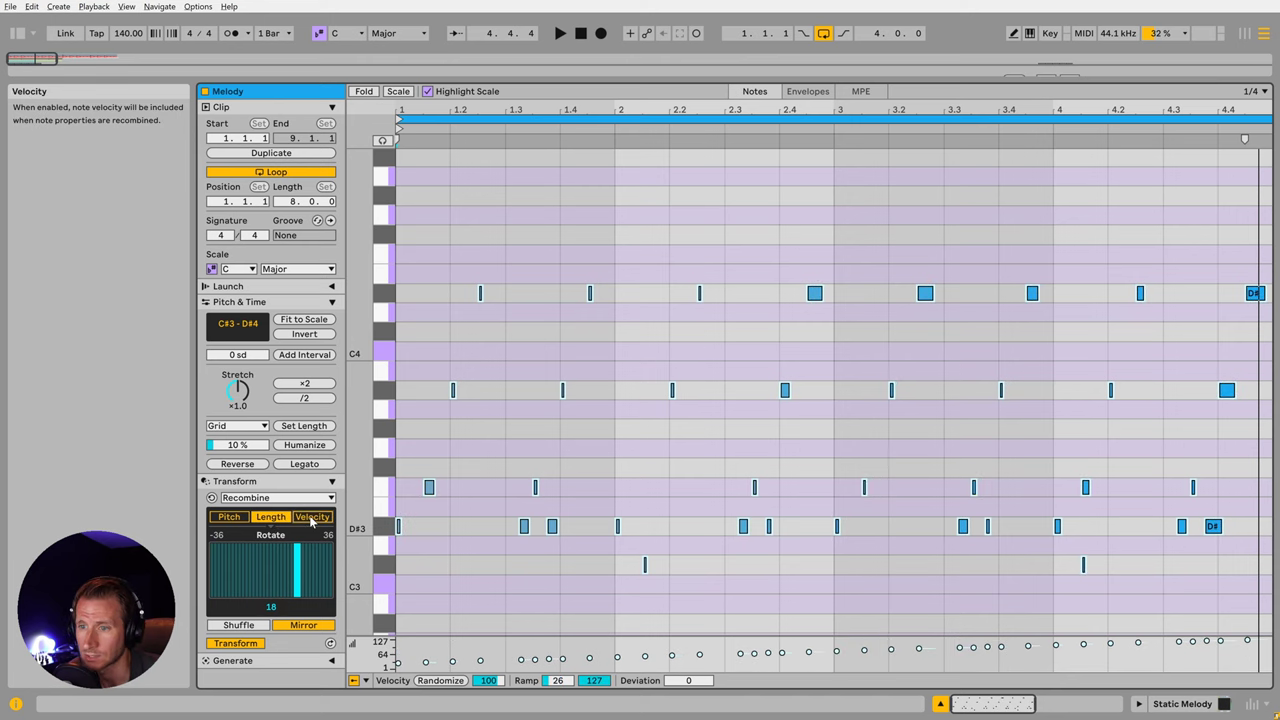
left_click(256, 625)
left_click(254, 626)
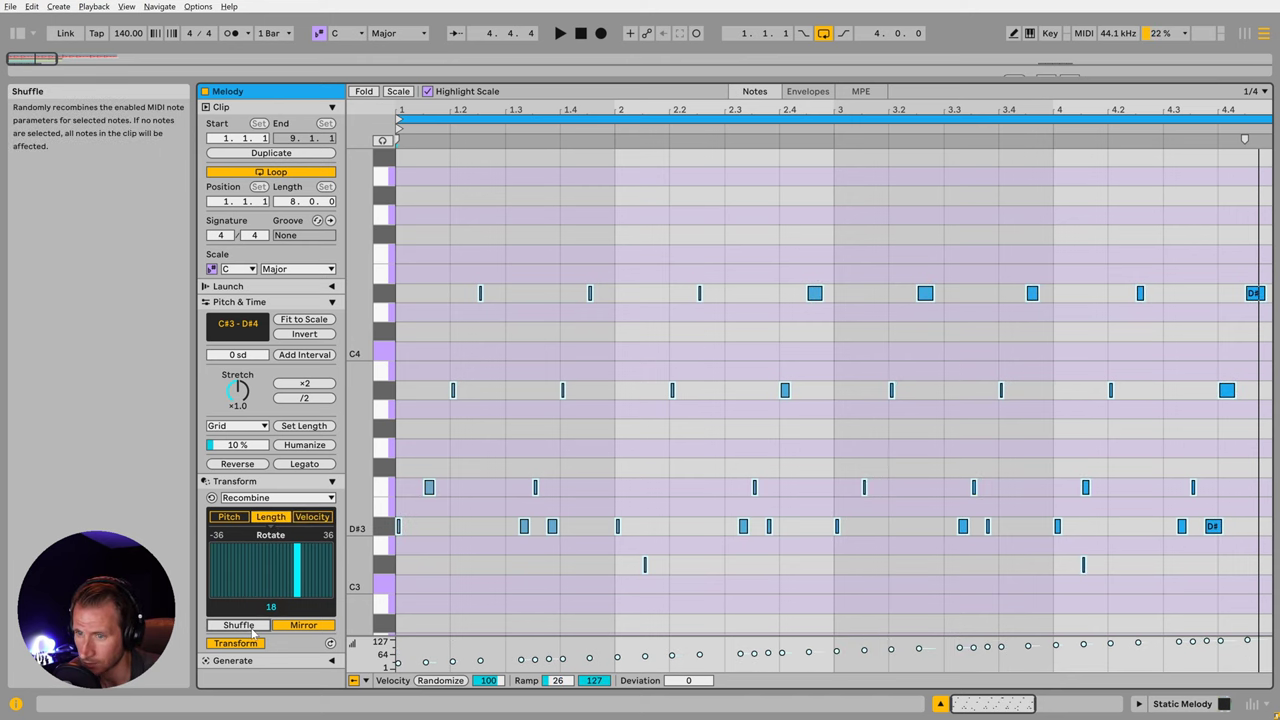
left_click(254, 626)
left_click_drag(296, 570, 246, 570)
key("space")
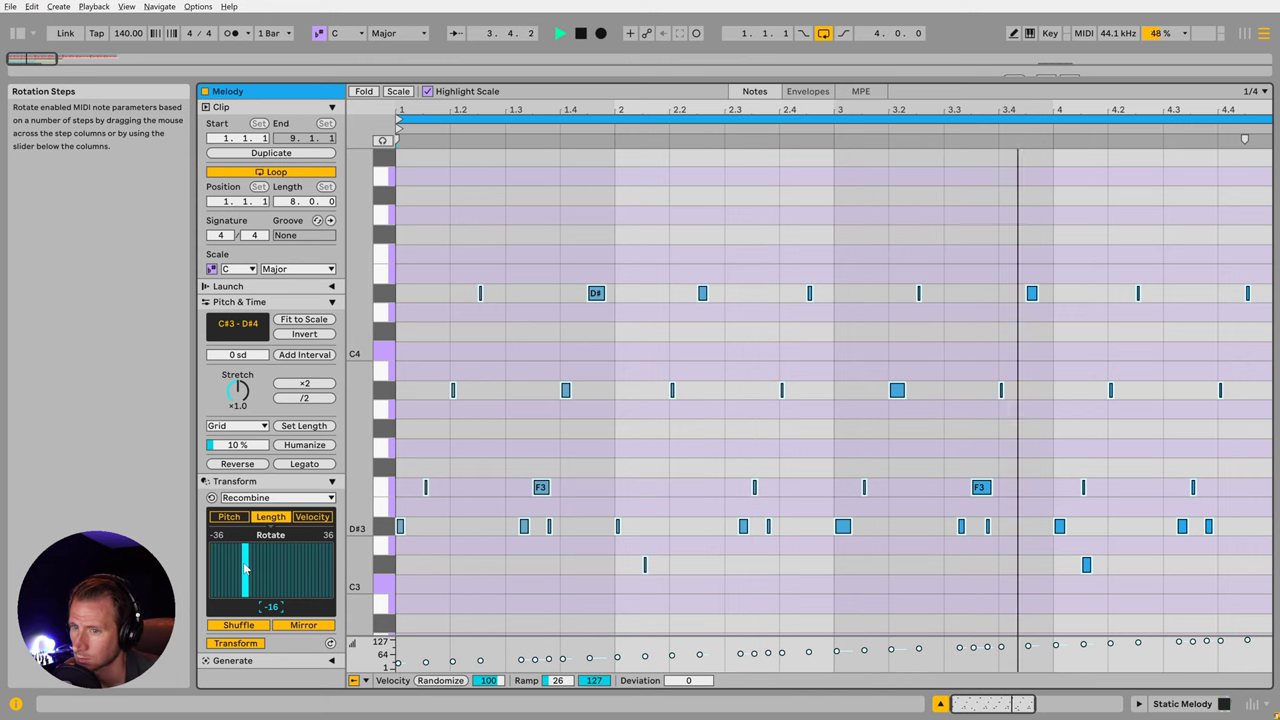
key("space")
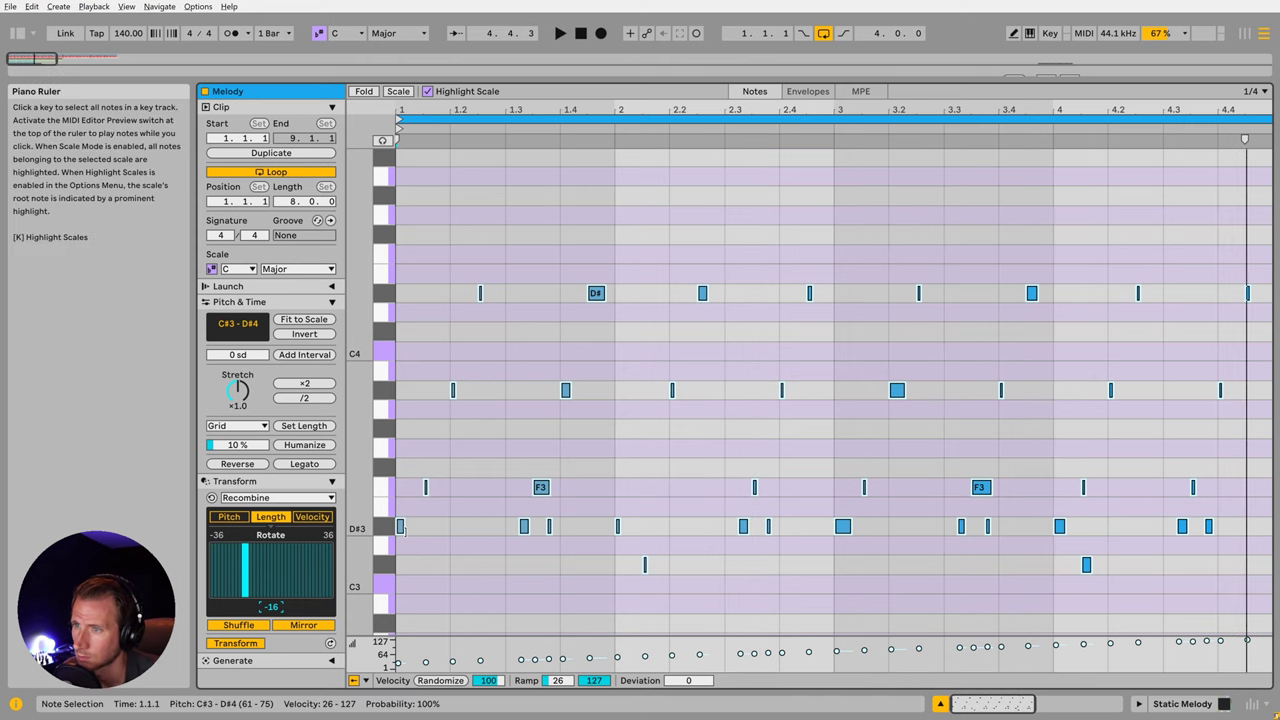
Step: Return to the arrangement and show the devices of the Static Melody track
left_click(478, 471)
key("shift+Tab")
left_click(1069, 328)
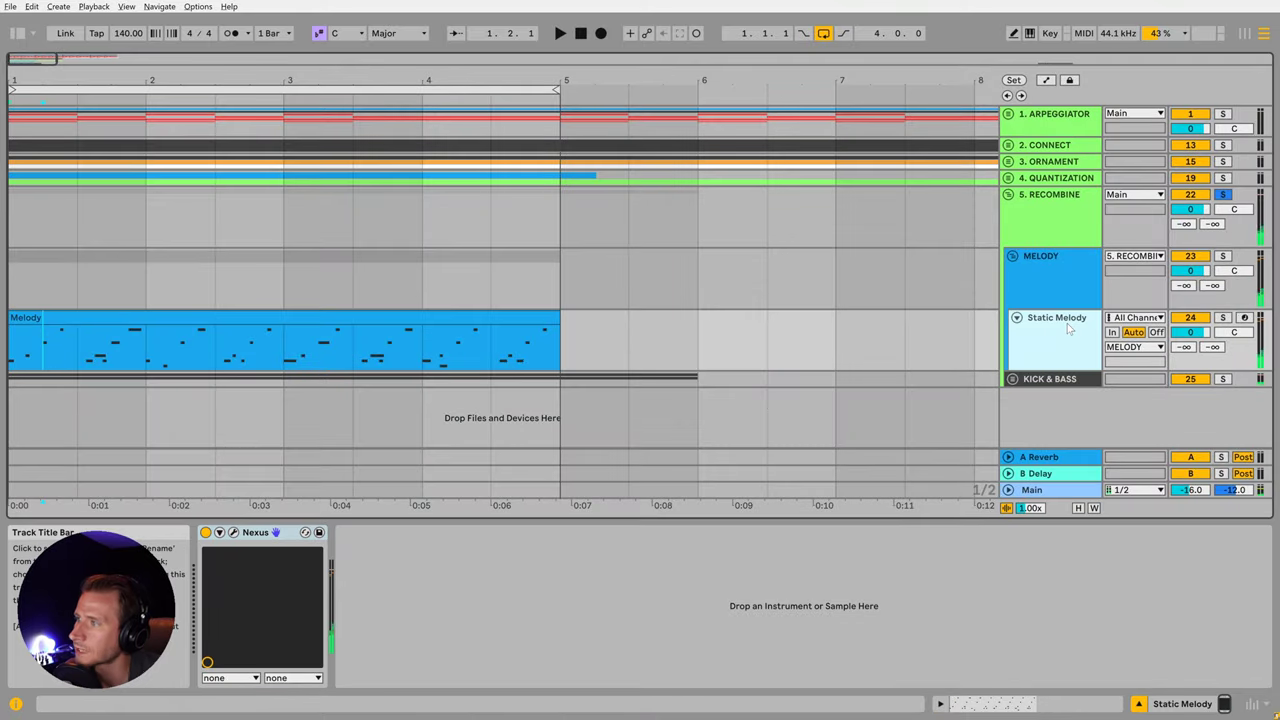
Step: Duplicate the Static Melody track, solo the copy, and open the copy's Melody clip
key("ctrl+d")
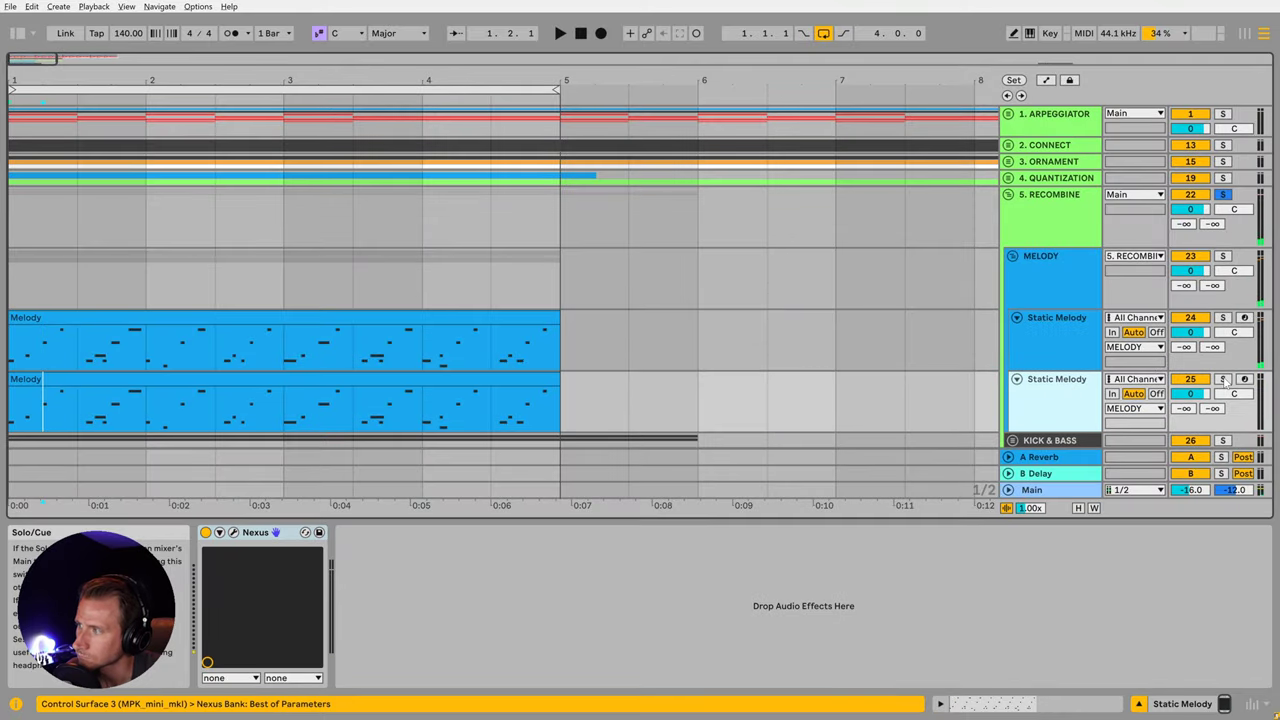
left_click(1224, 379)
double_click(479, 378)
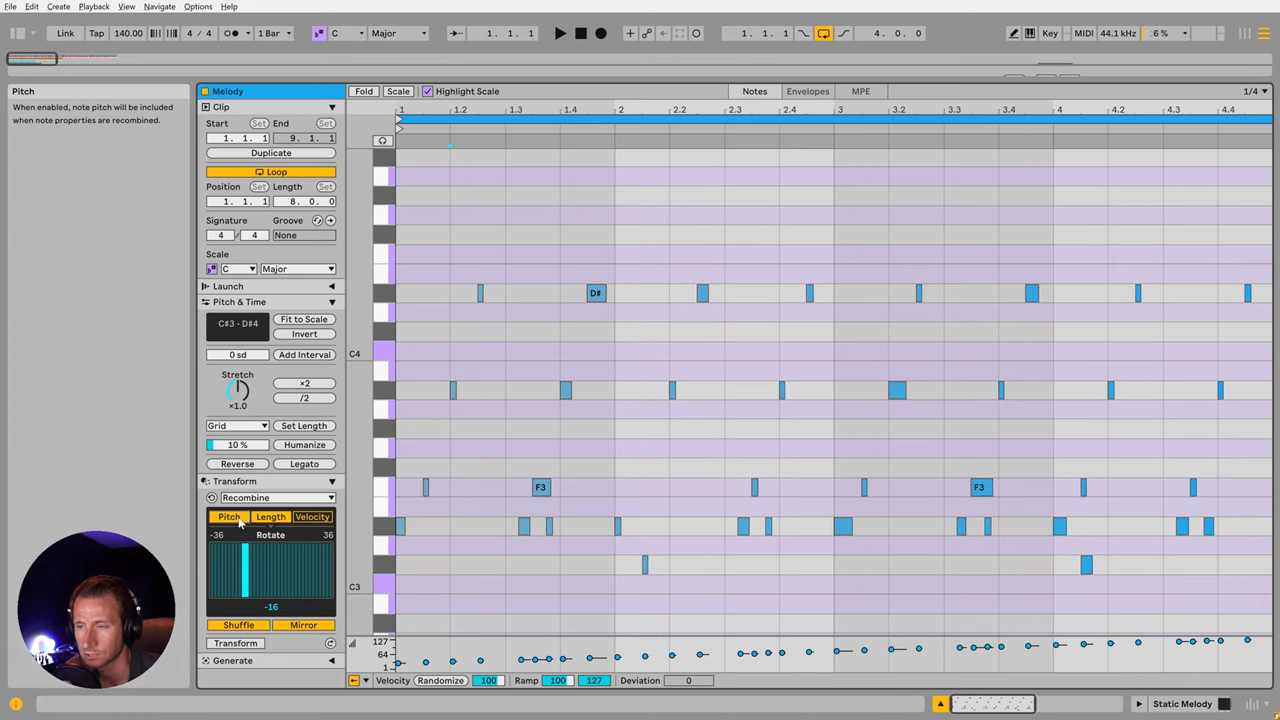
Step: Apply Recombine to the copied Melody clip's pitches only, rotated by 17 steps, and start auditioning it
left_click(233, 645)
left_click_drag(246, 582, 297, 580)
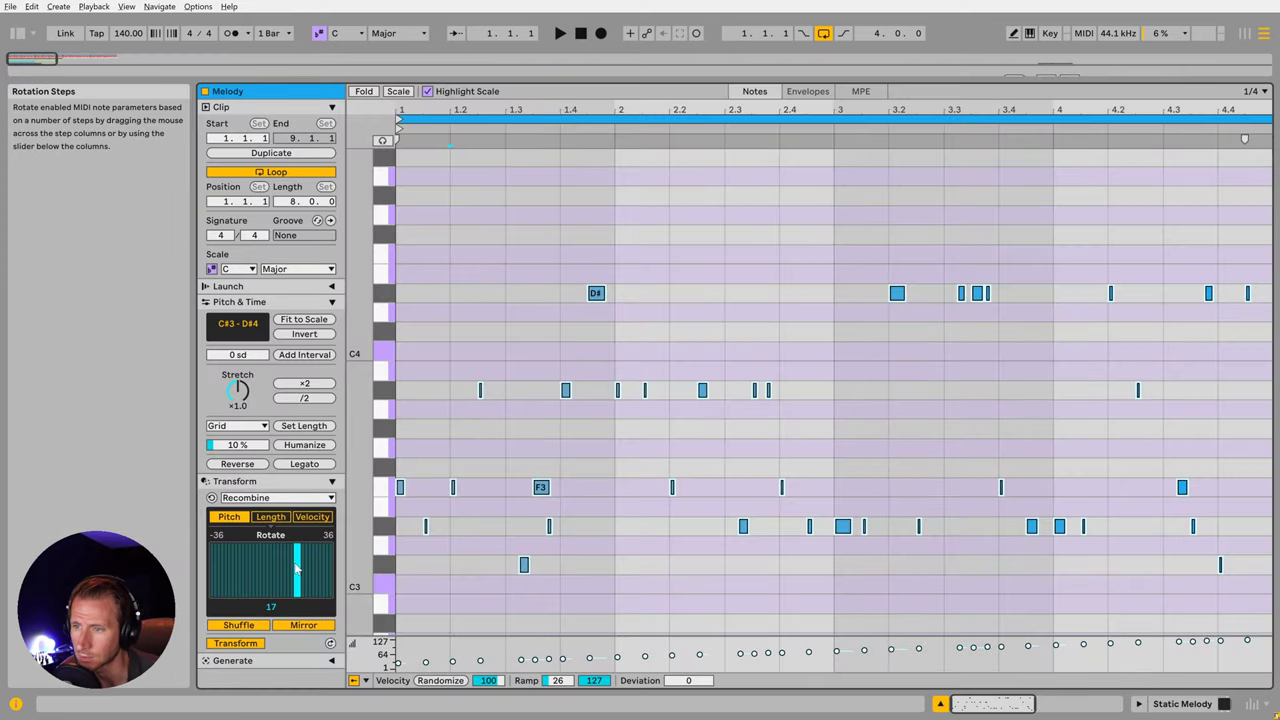
key("space")
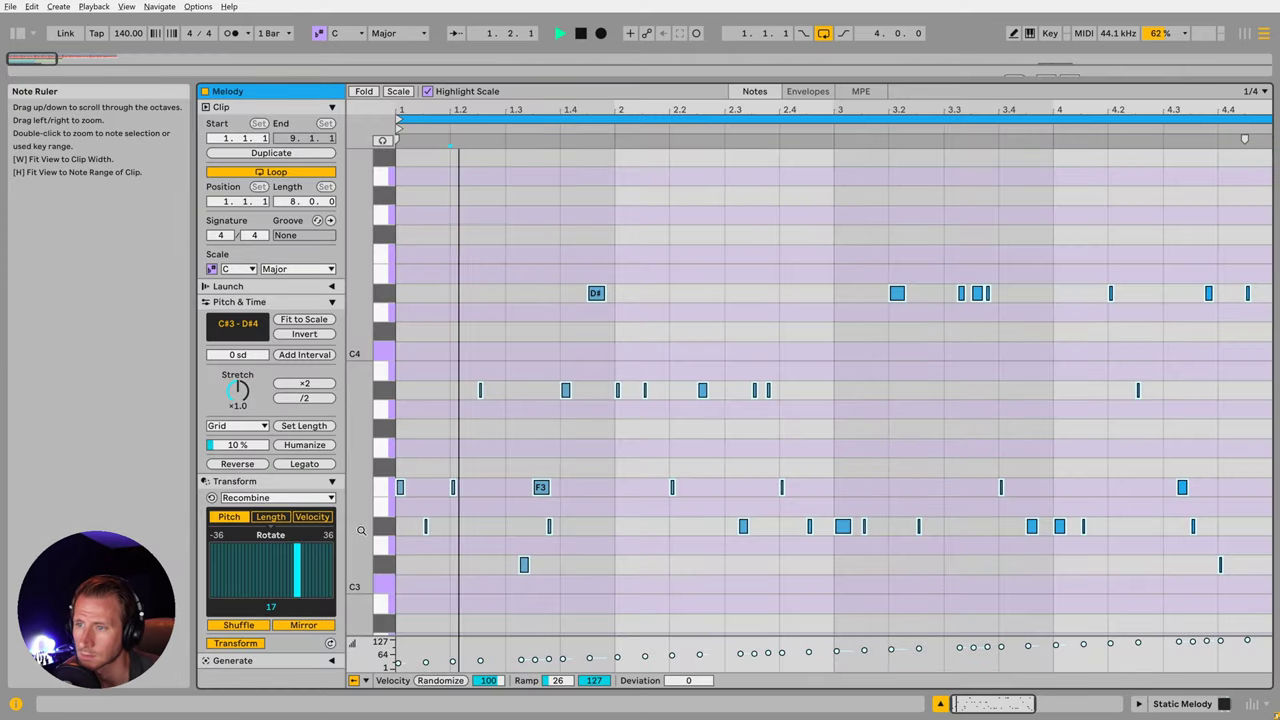
Step: Try a pitch rotation of 32 steps by ear, set the rotation to -25, and audition the clip
left_click_drag(297, 570, 322, 570)
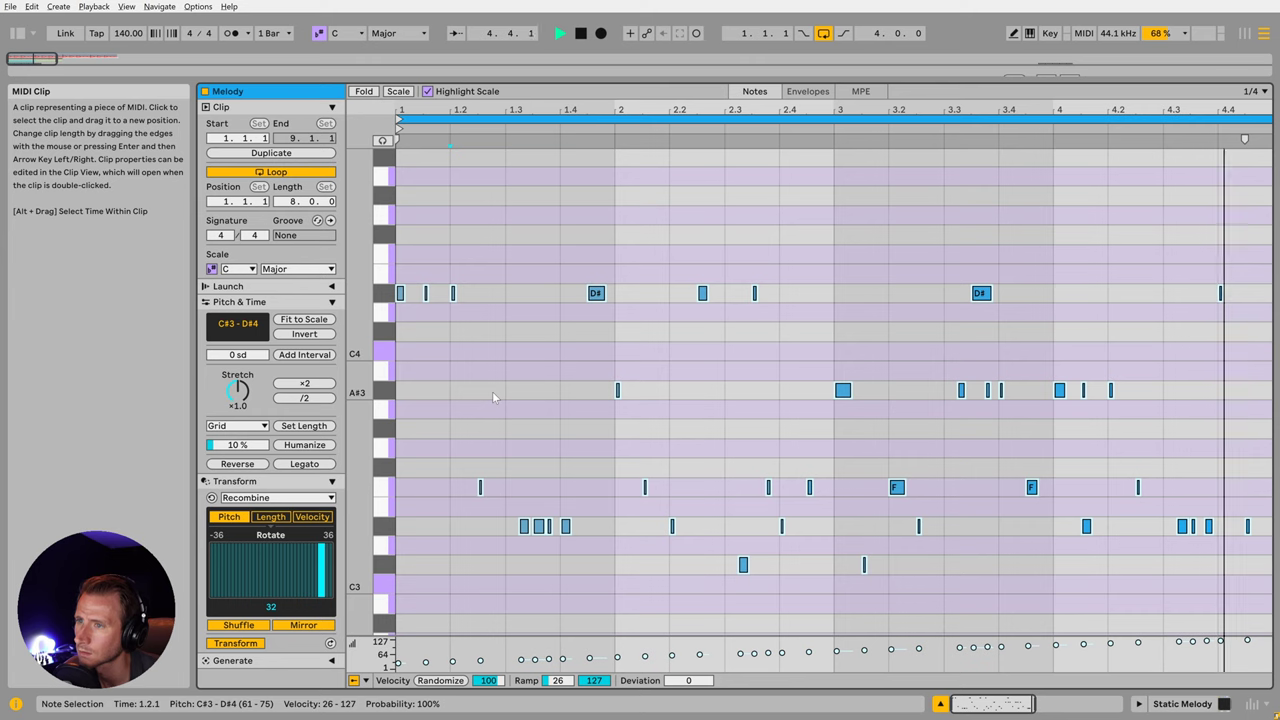
left_click(495, 396)
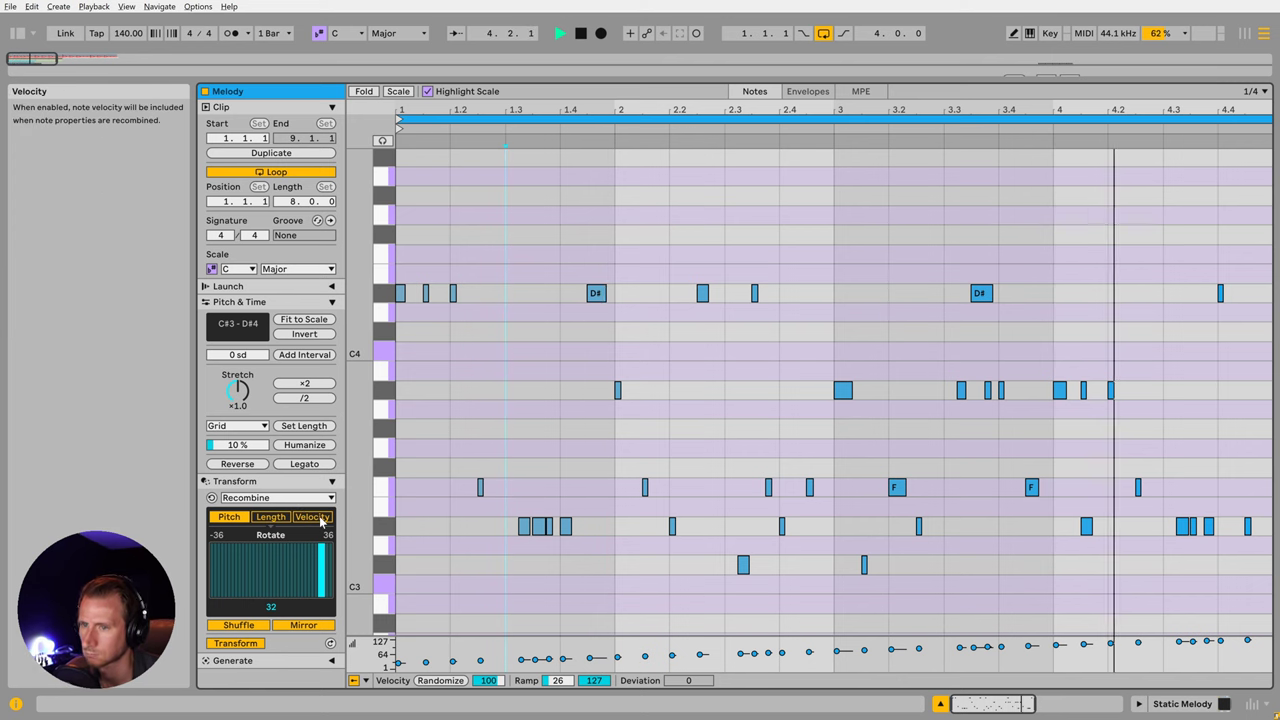
key("space")
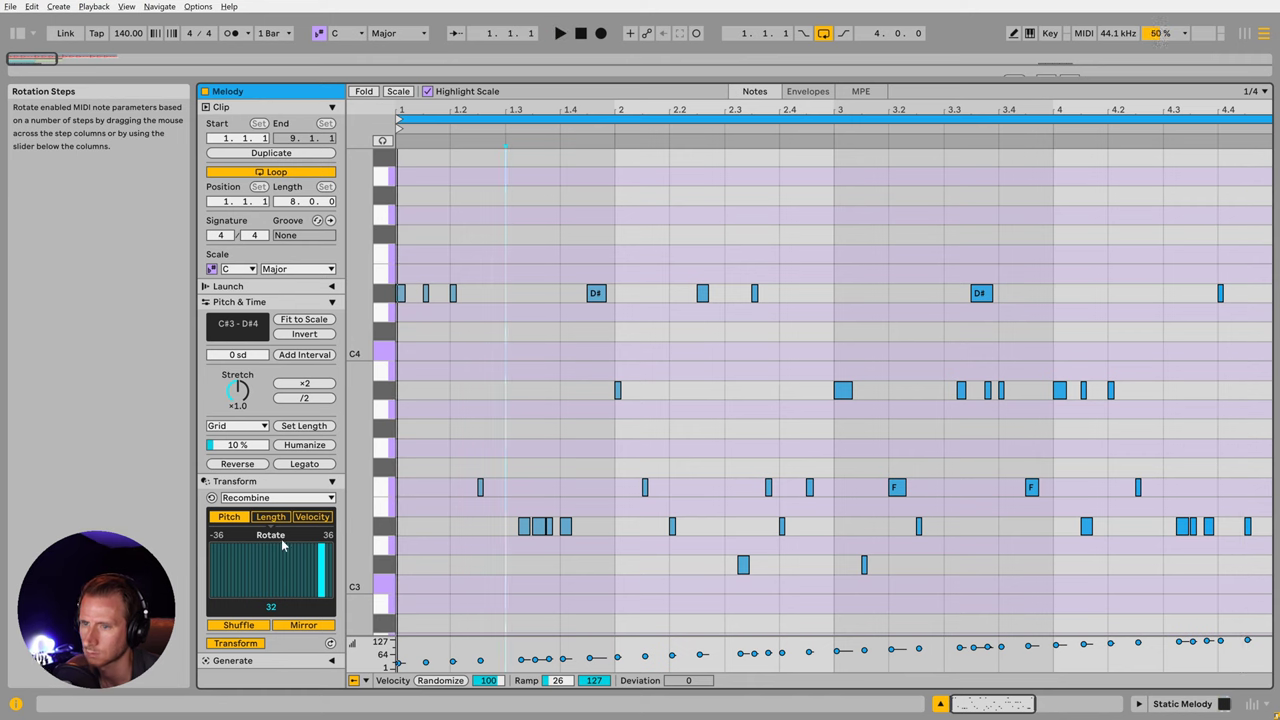
left_click(230, 566)
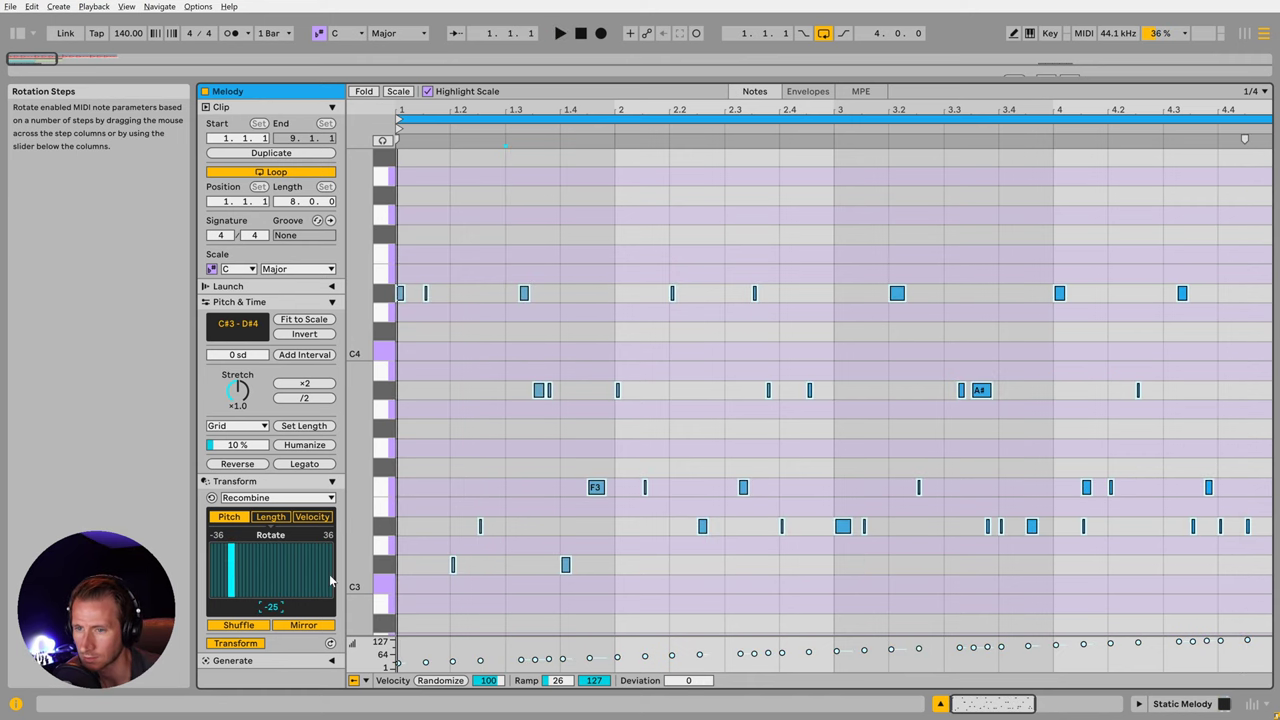
key("space")
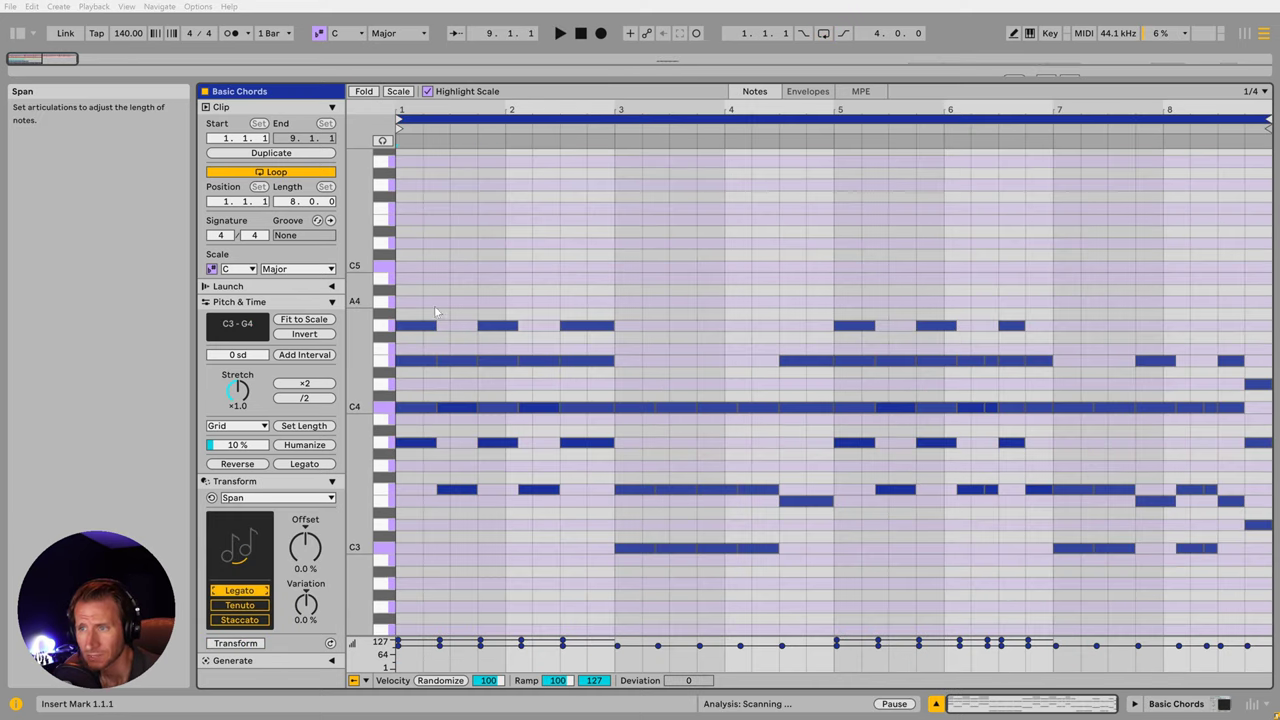
Step: Audition the Basic Chords clip from its start before any Span transformation is applied
left_click(398, 300)
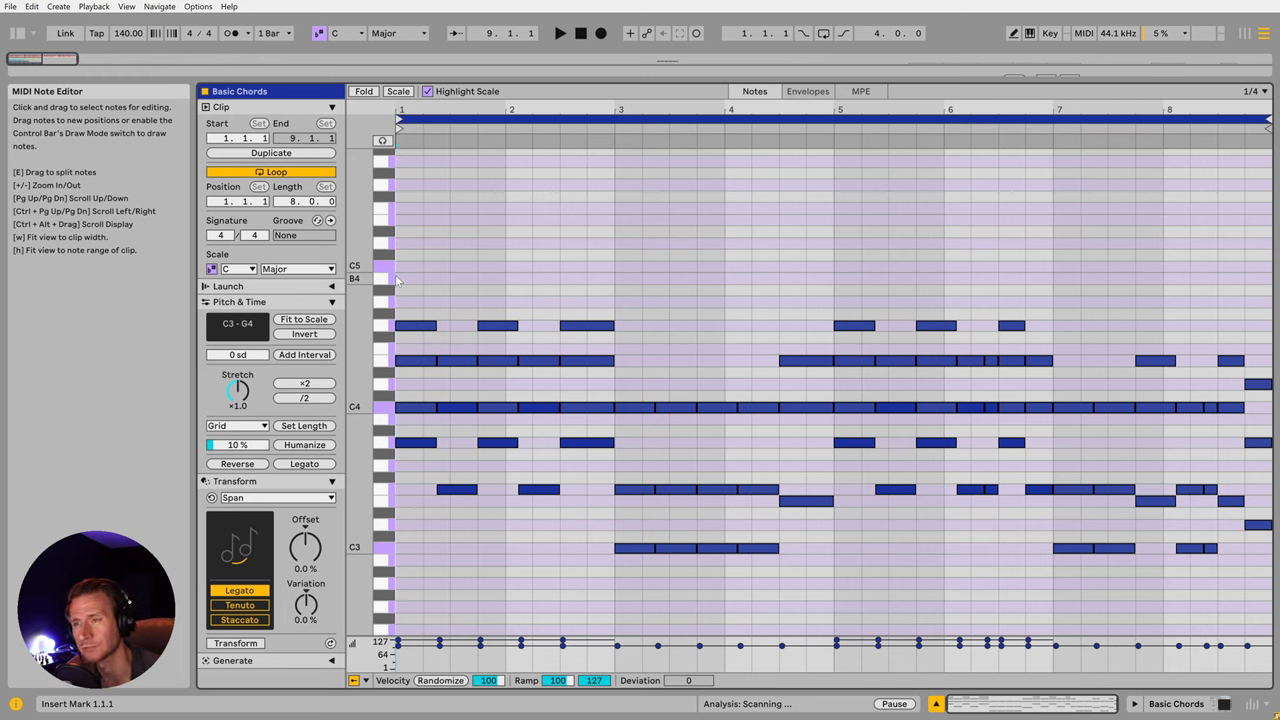
key("space")
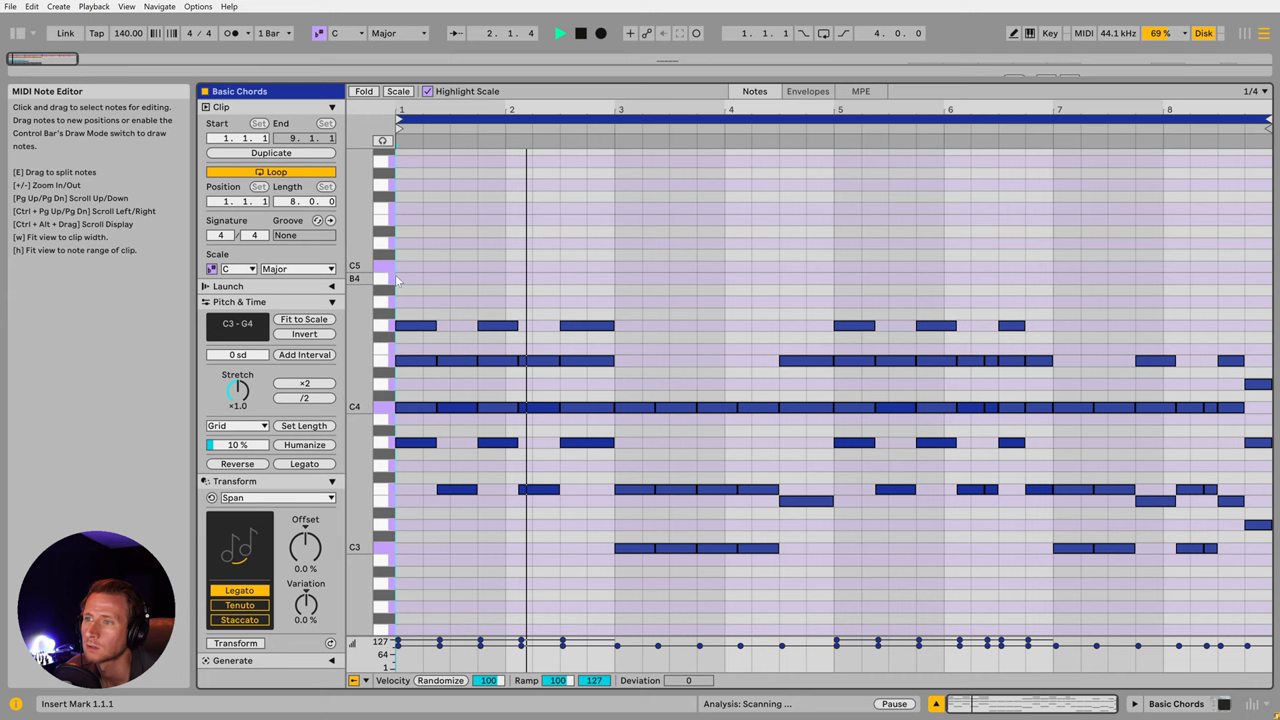
key("space")
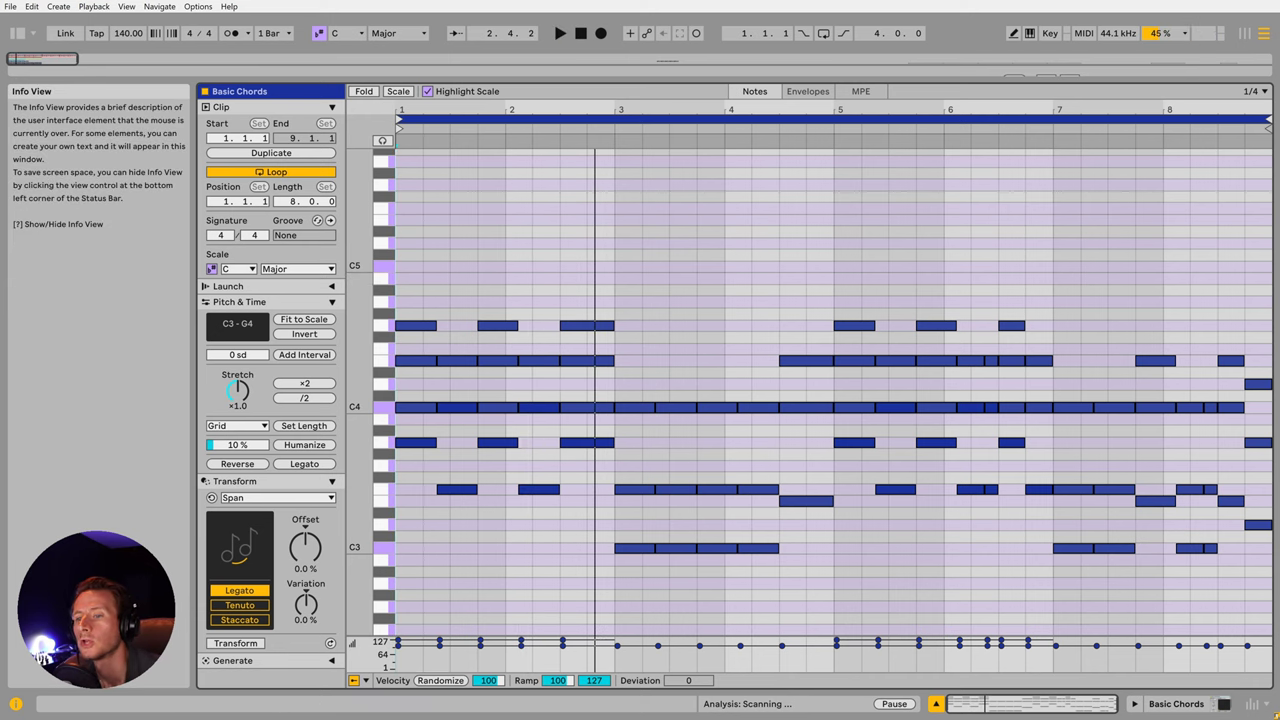
Step: Apply Span in Legato mode to the Basic Chords clip with -62% offset and 98% variation, and audition it from bar 6
mouse_move(307, 545)
left_mouse_down()
mouse_move(307, 565)
mouse_move(306, 525)
left_mouse_up()
left_click(256, 644)
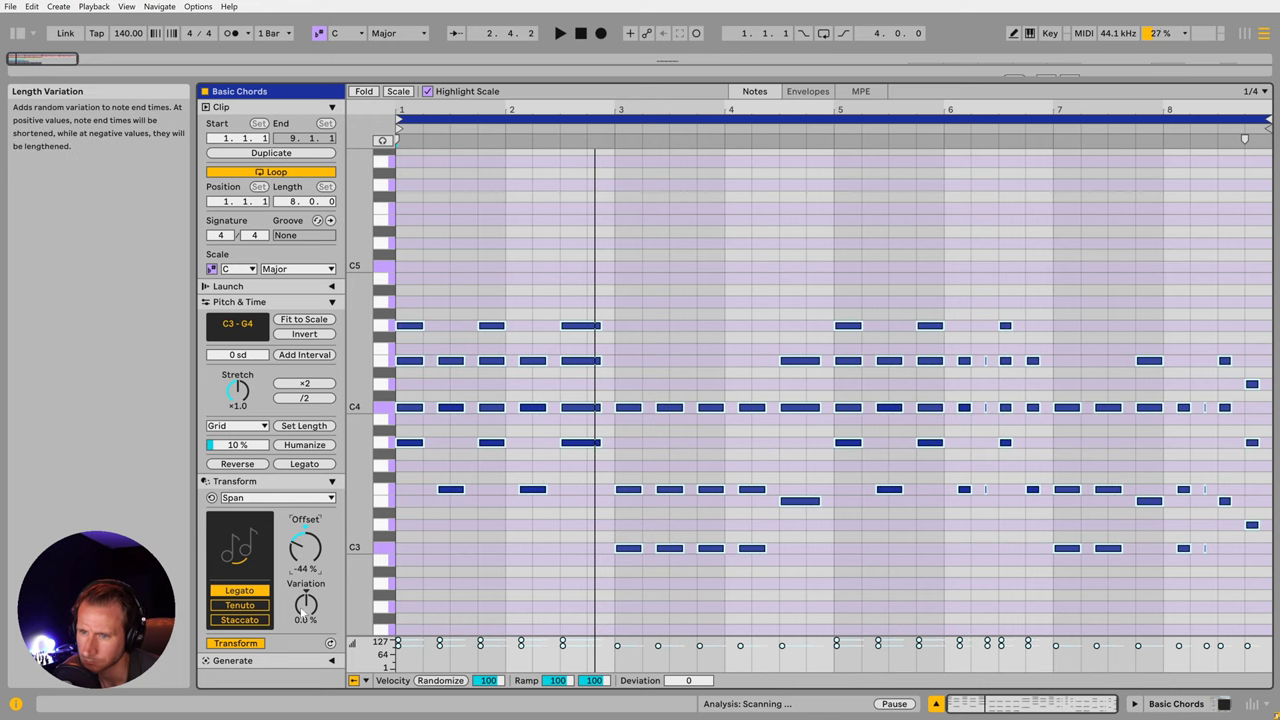
mouse_move(306, 612)
left_mouse_down()
mouse_move(309, 585)
mouse_move(307, 604)
left_mouse_up()
left_click(948, 290)
key("space")
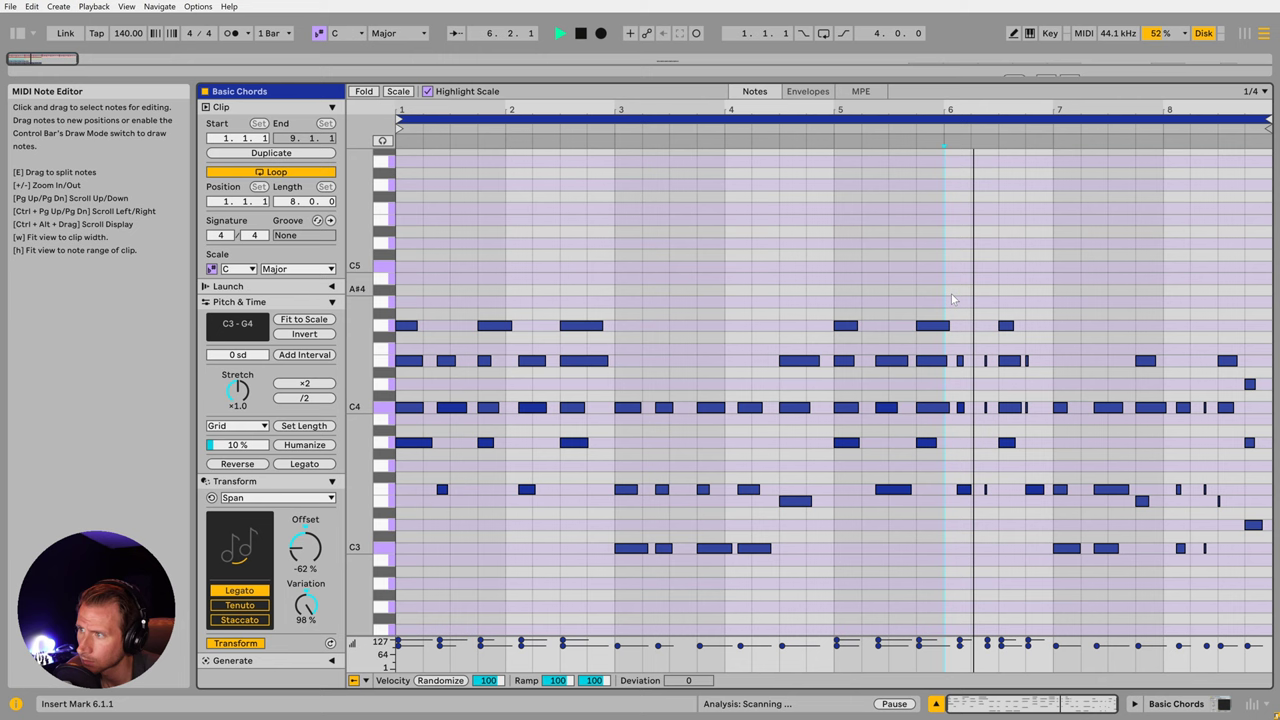
left_click(410, 301)
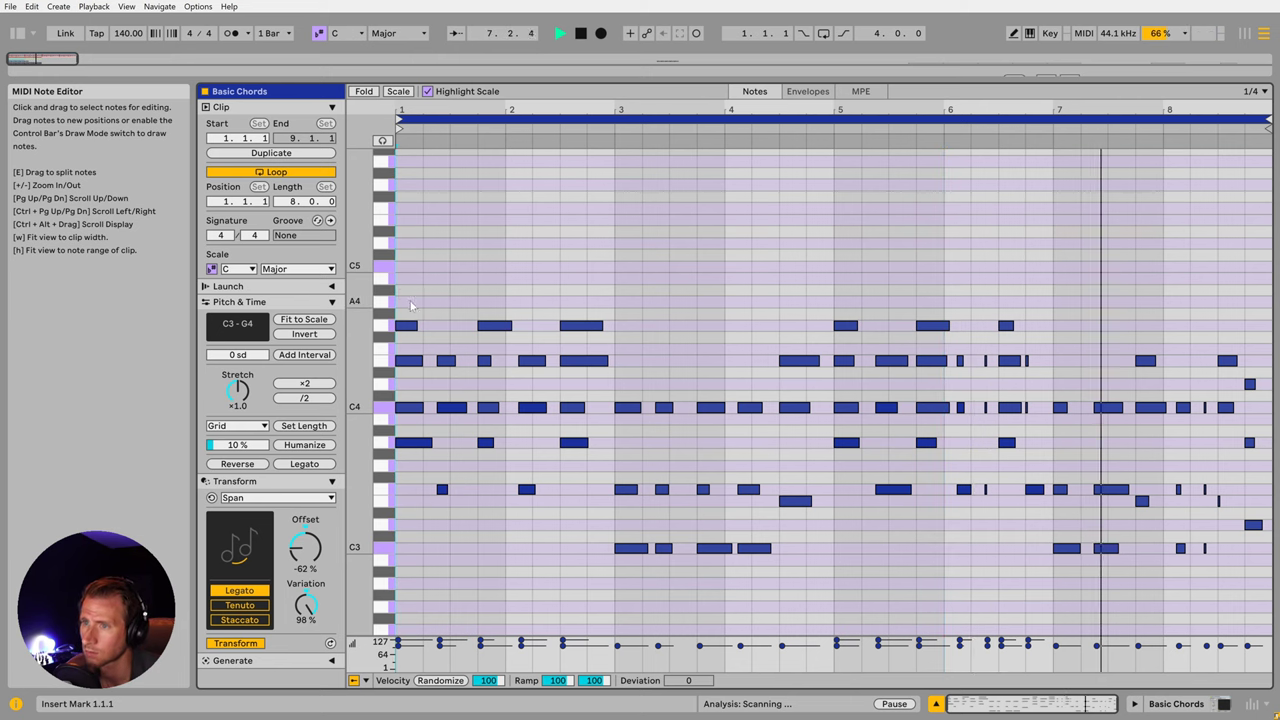
key("space")
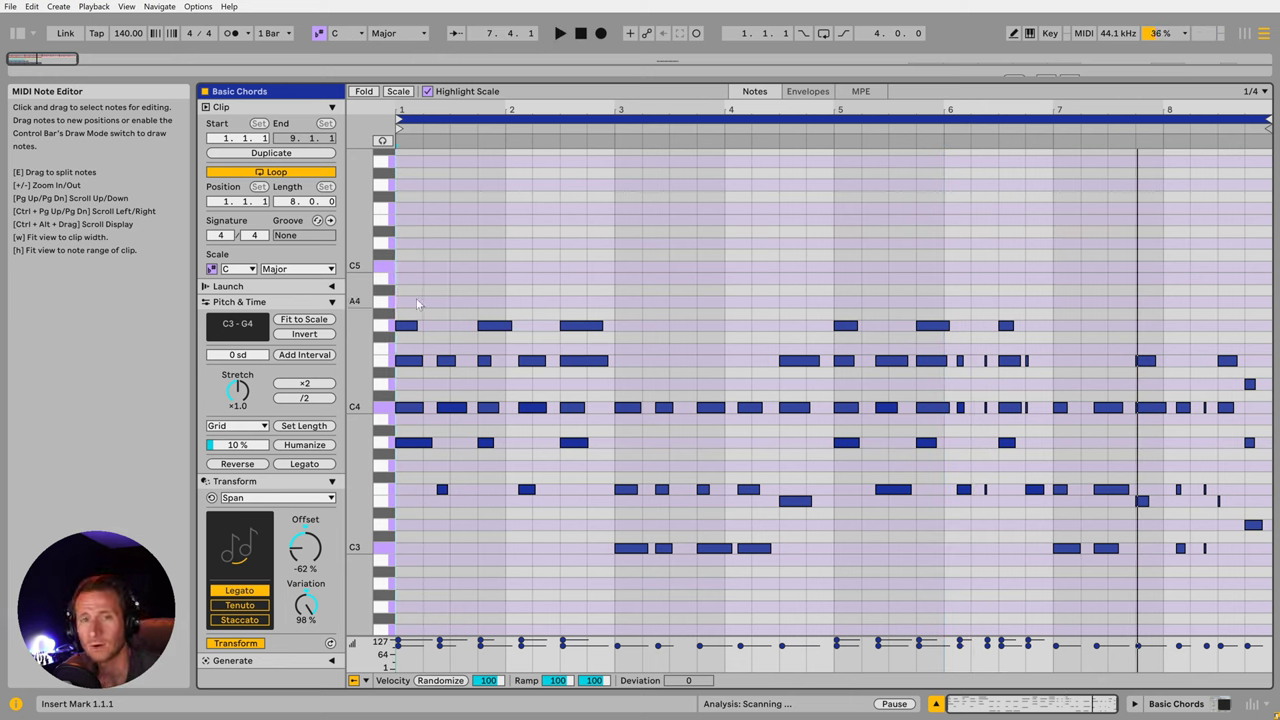
Step: Return to the arrangement, duplicate the Basic Chords track, and solo the copy
key("shift+Tab")
left_click(1064, 361)
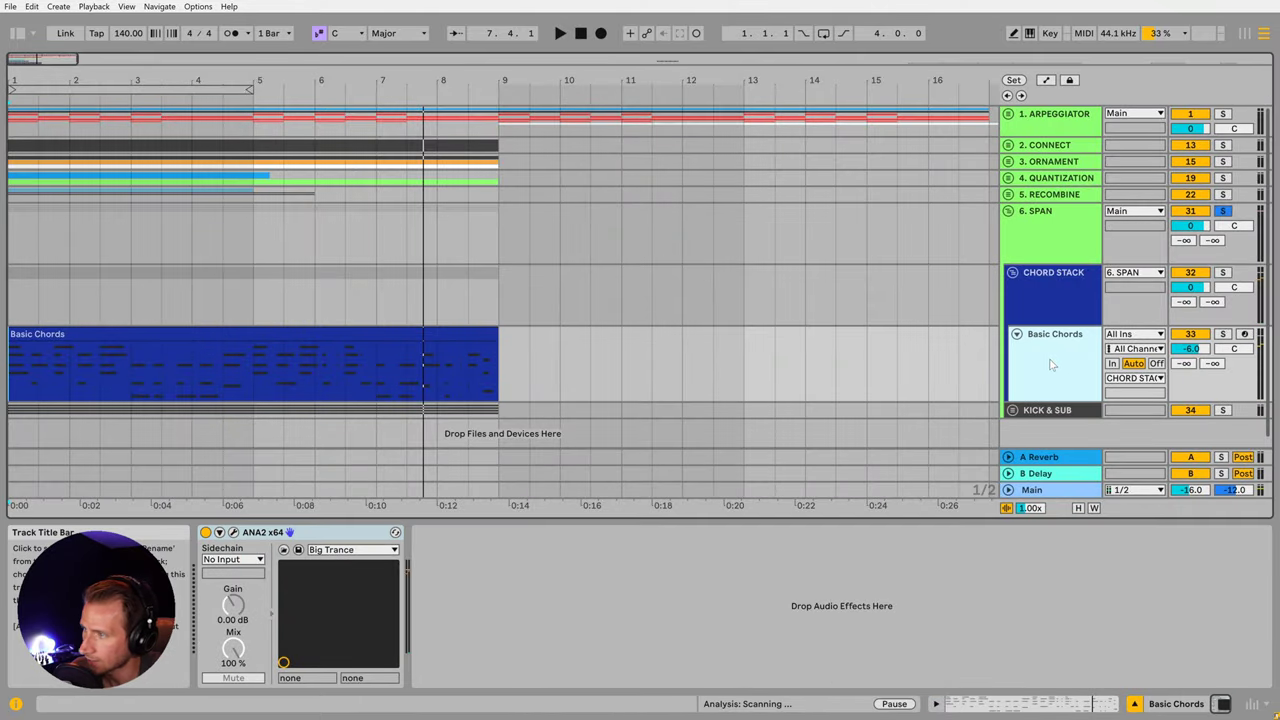
key("ctrl+d")
left_click(1222, 377)
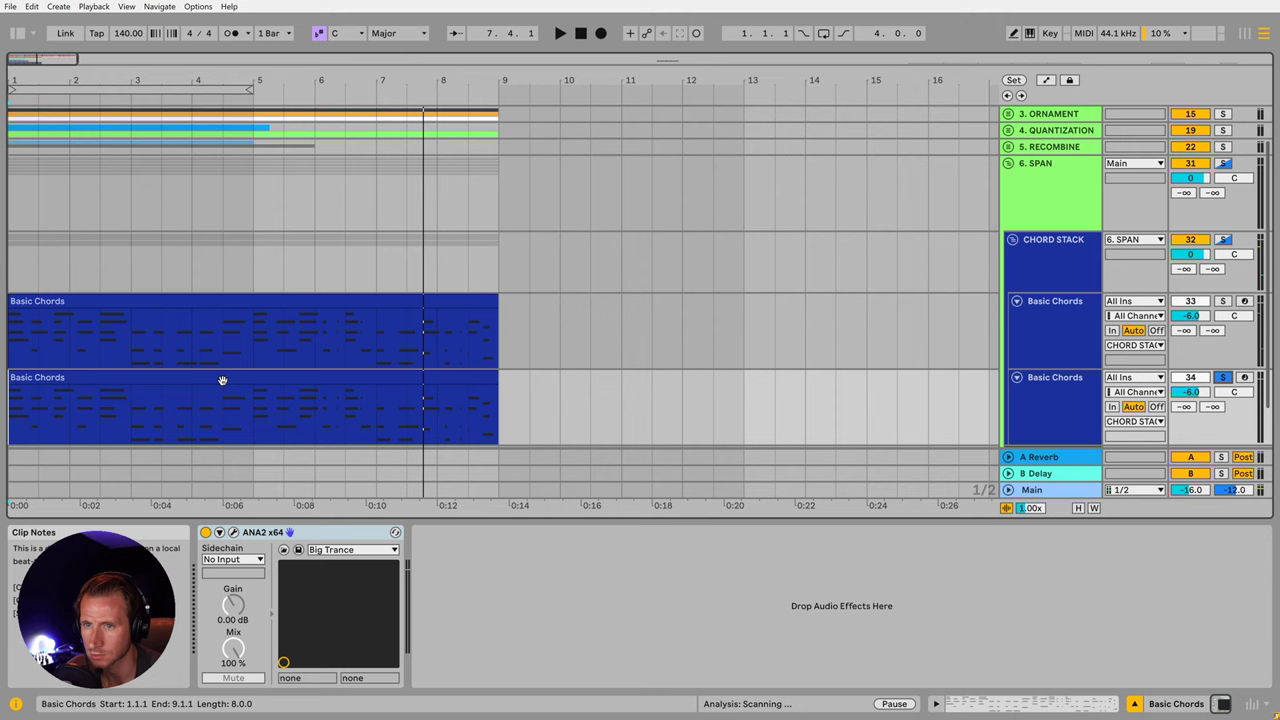
Step: Find the "- 12.adv" pitch preset in the browser and add it before ANA2 x64 on the copied Basic Chords track
left_click(1053, 400)
key("ctrl+f")
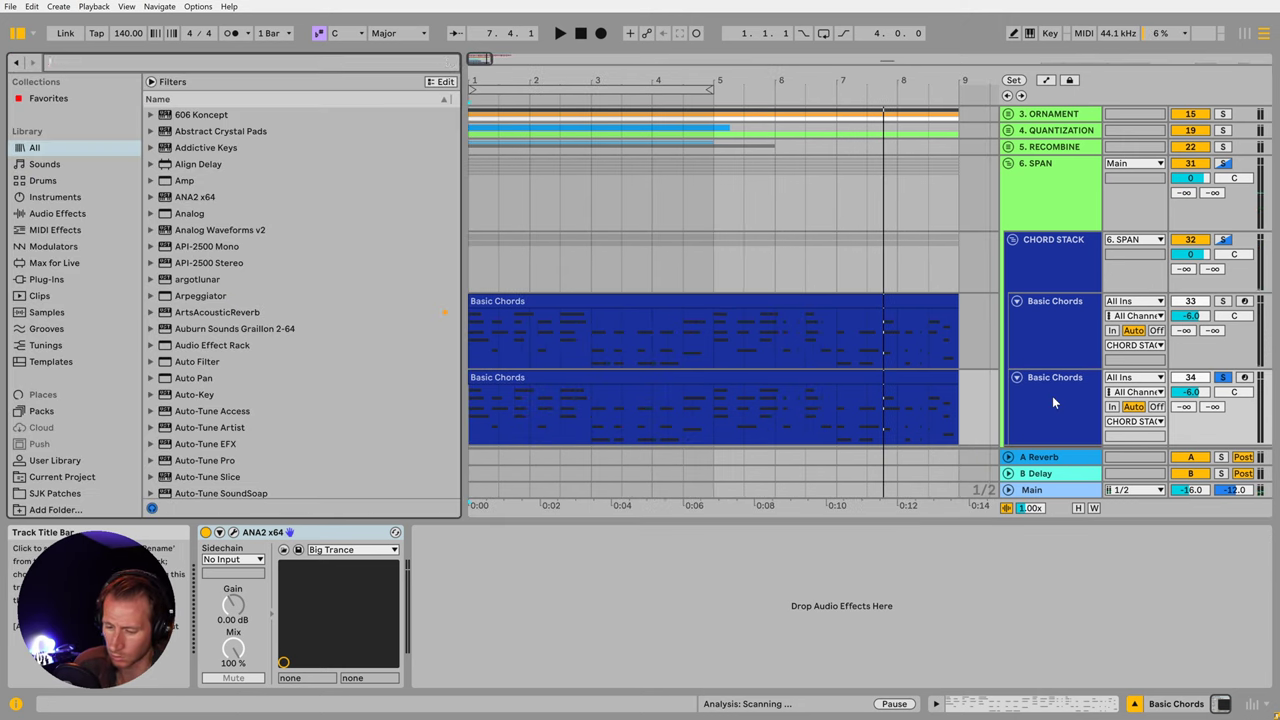
type("pitch")
key("Down")
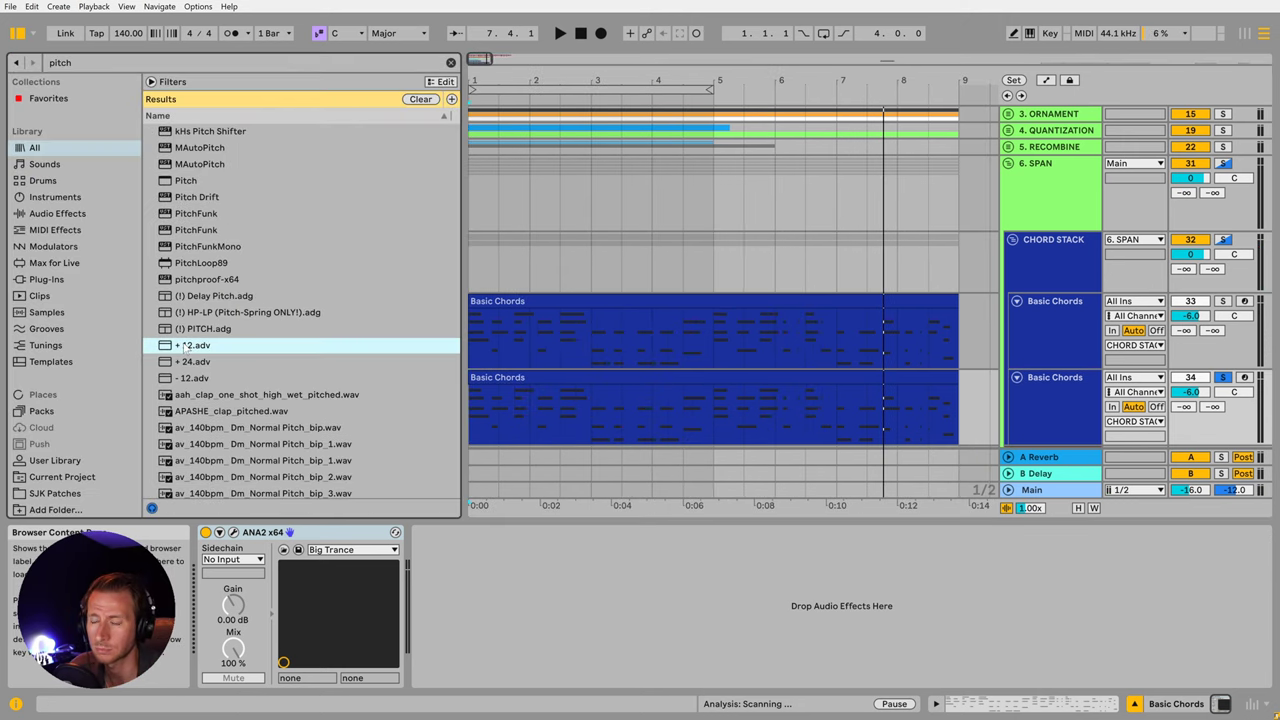
left_click(193, 379)
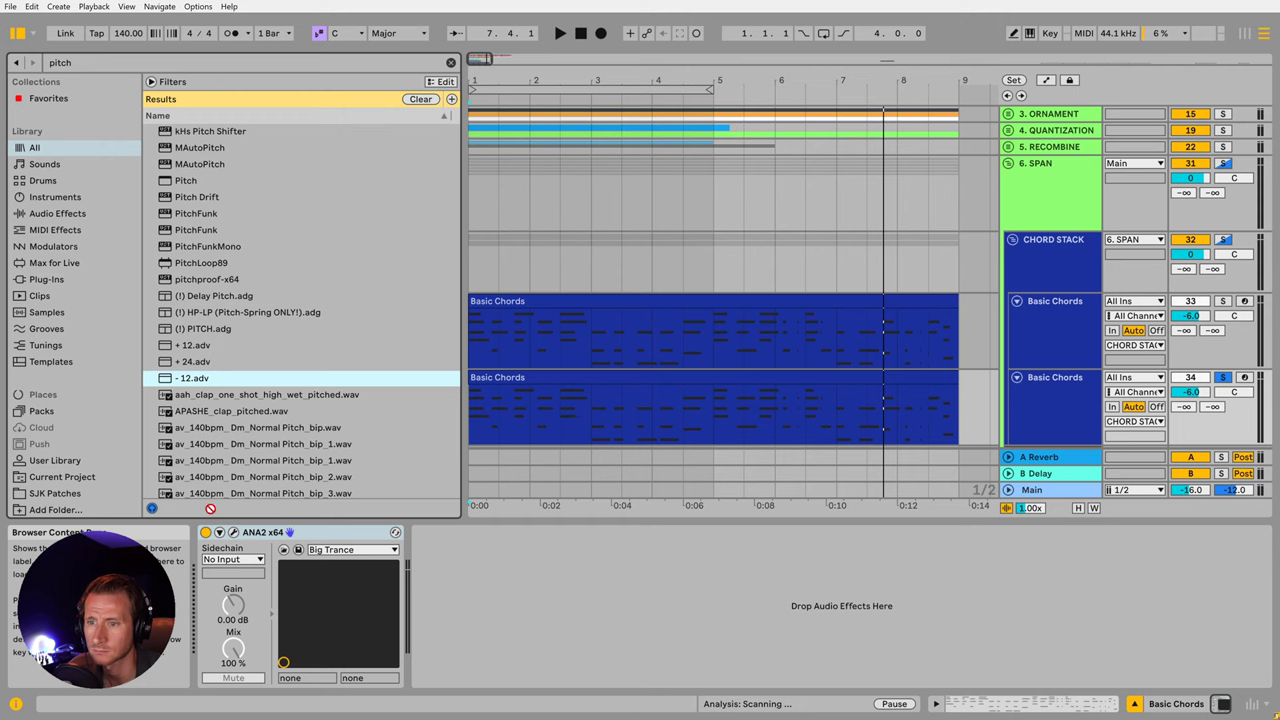
left_click_drag(210, 509, 210, 568)
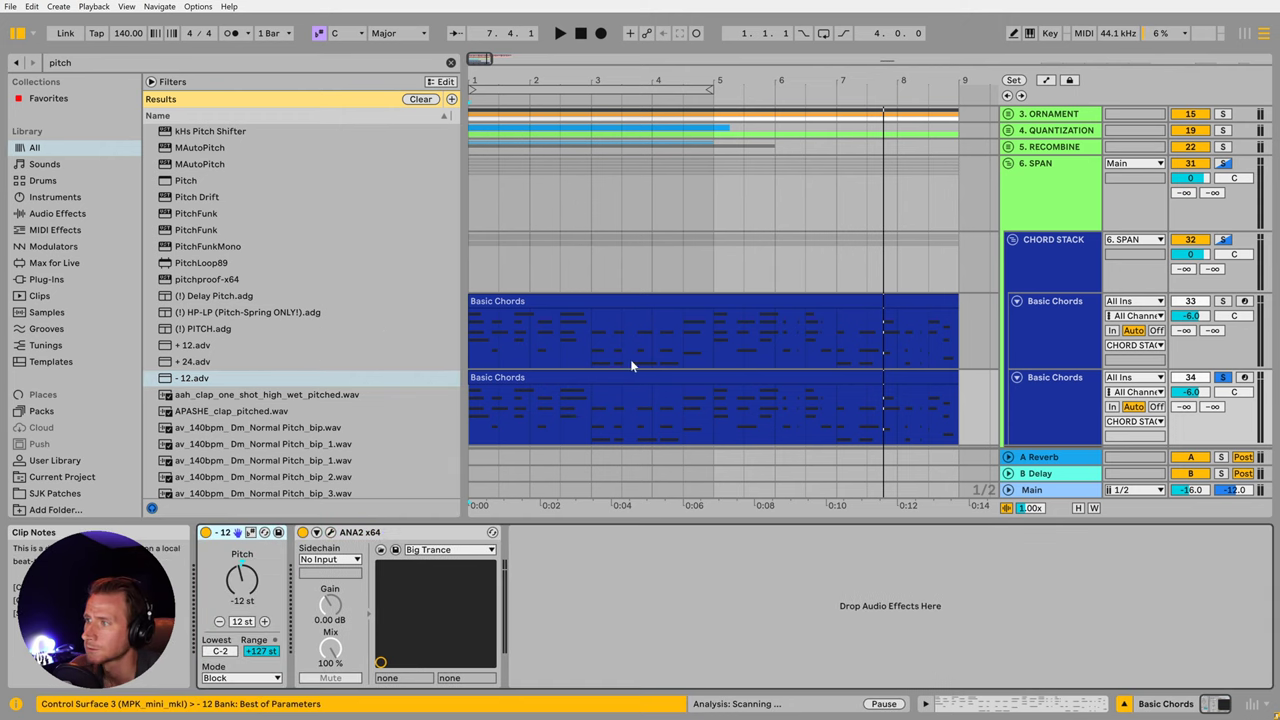
key("ctrl+alt+b")
Step: Apply Span in Staccato mode to the copied Basic Chords clip with -13% offset and 30% variation
double_click(285, 374)
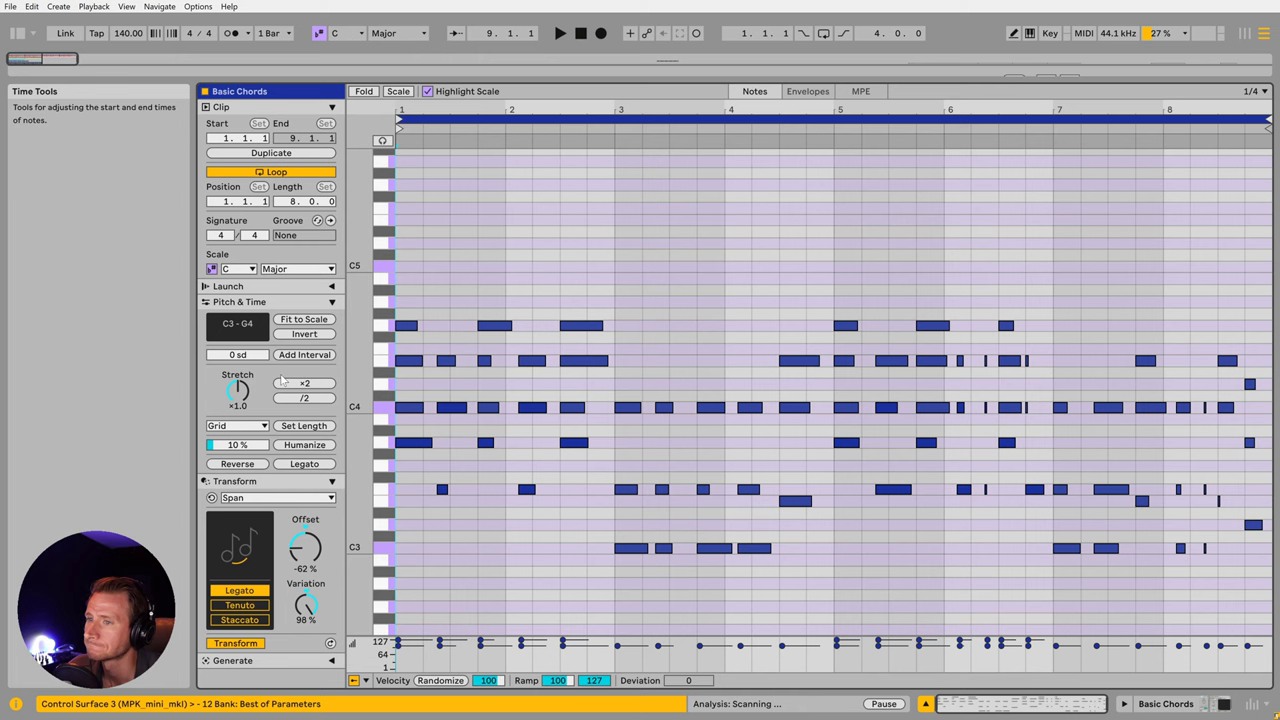
left_click(240, 620)
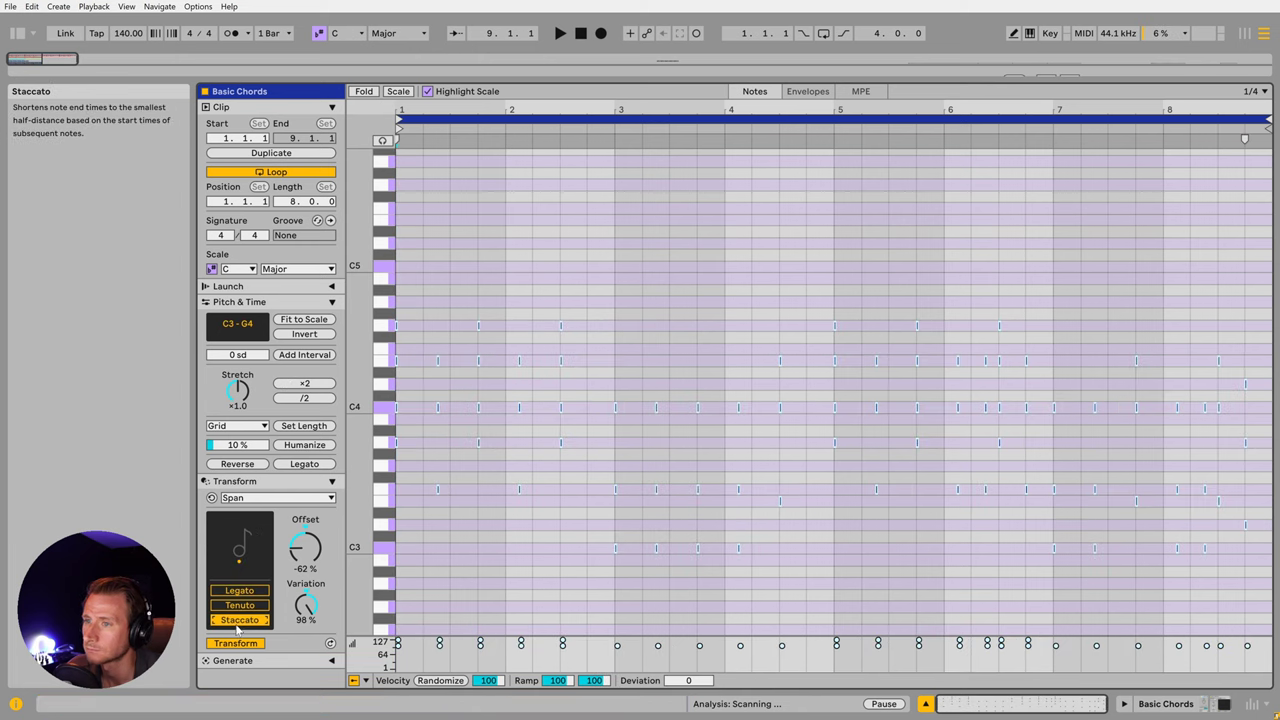
left_click_drag(297, 560, 297, 530)
left_click_drag(306, 605, 306, 630)
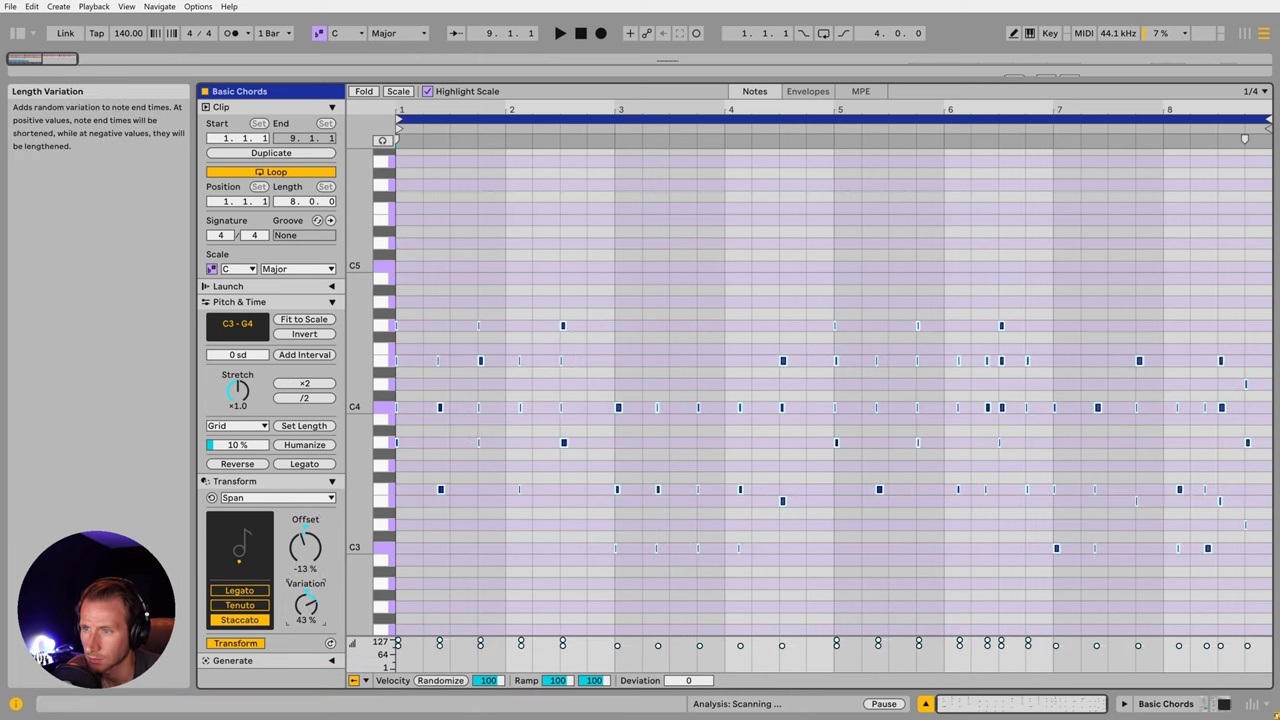
Step: Audition the staccato layer alone and with the whole 6. SPAN group soloed in the arrangement
key("space")
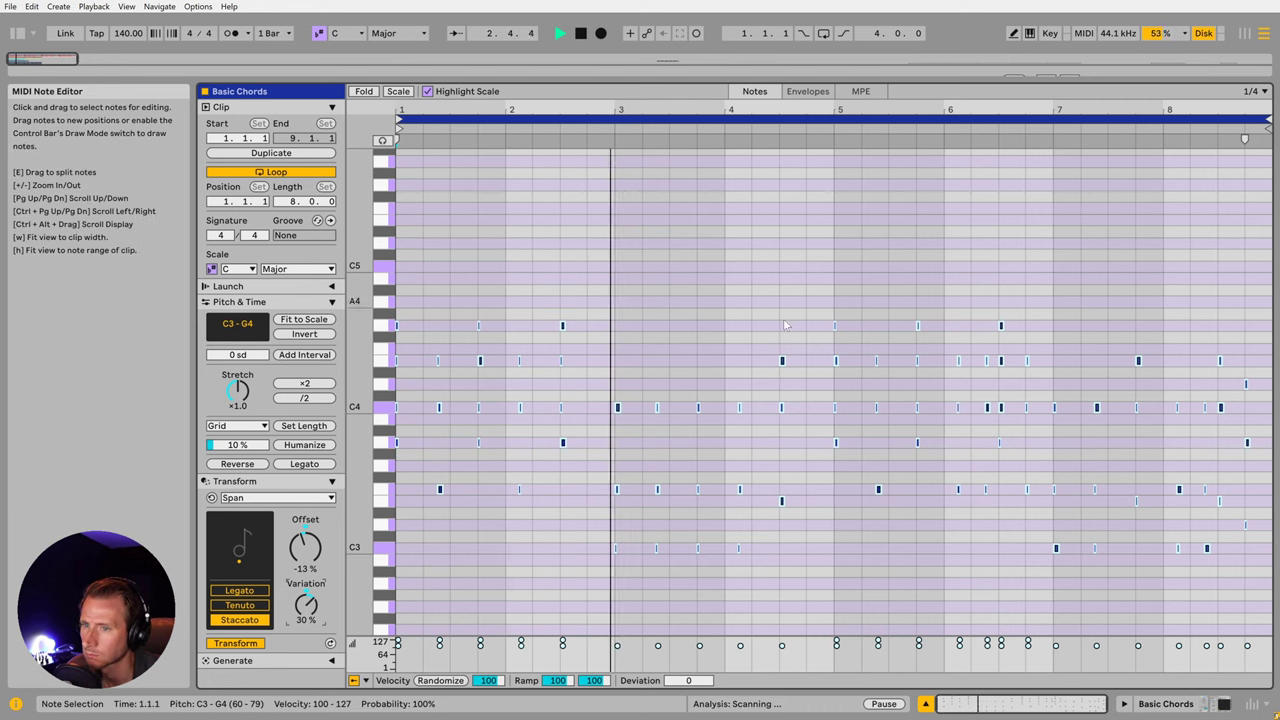
key("shift+Tab")
left_click(1223, 242)
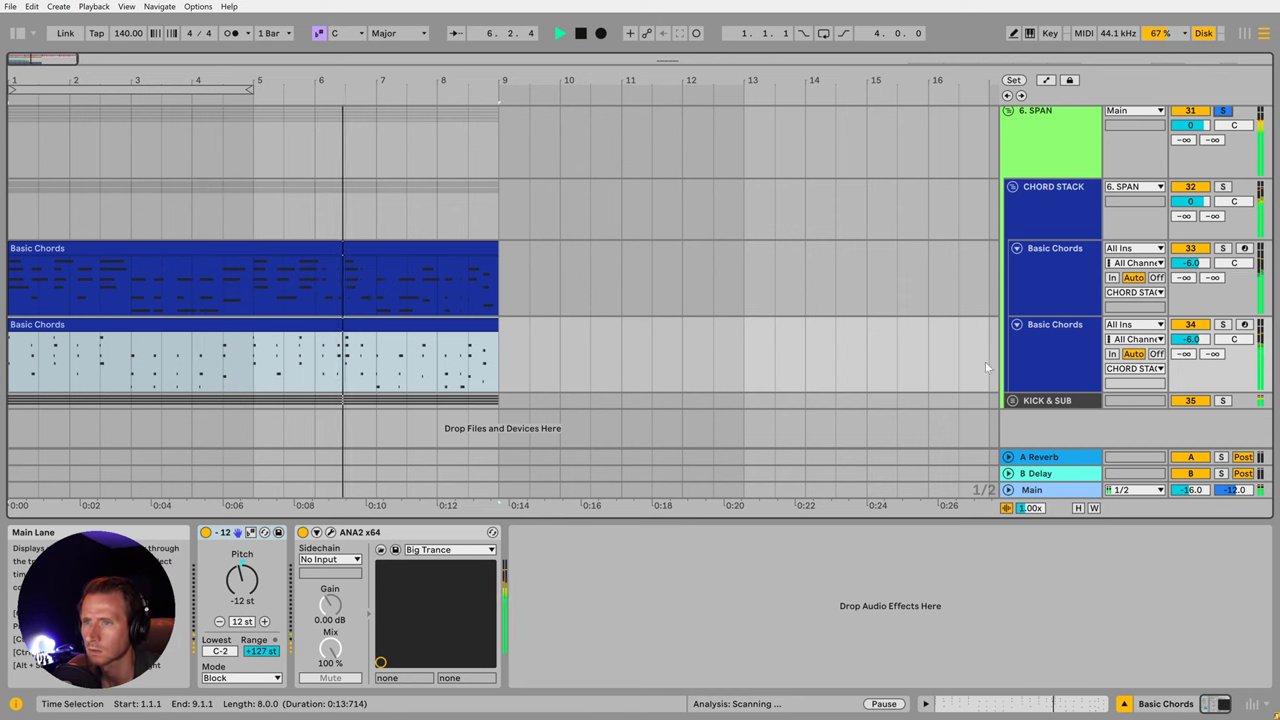
Step: Duplicate the staccato Basic Chords track and set the new soloed copy's Pitch device to +12 st
left_click(1030, 356)
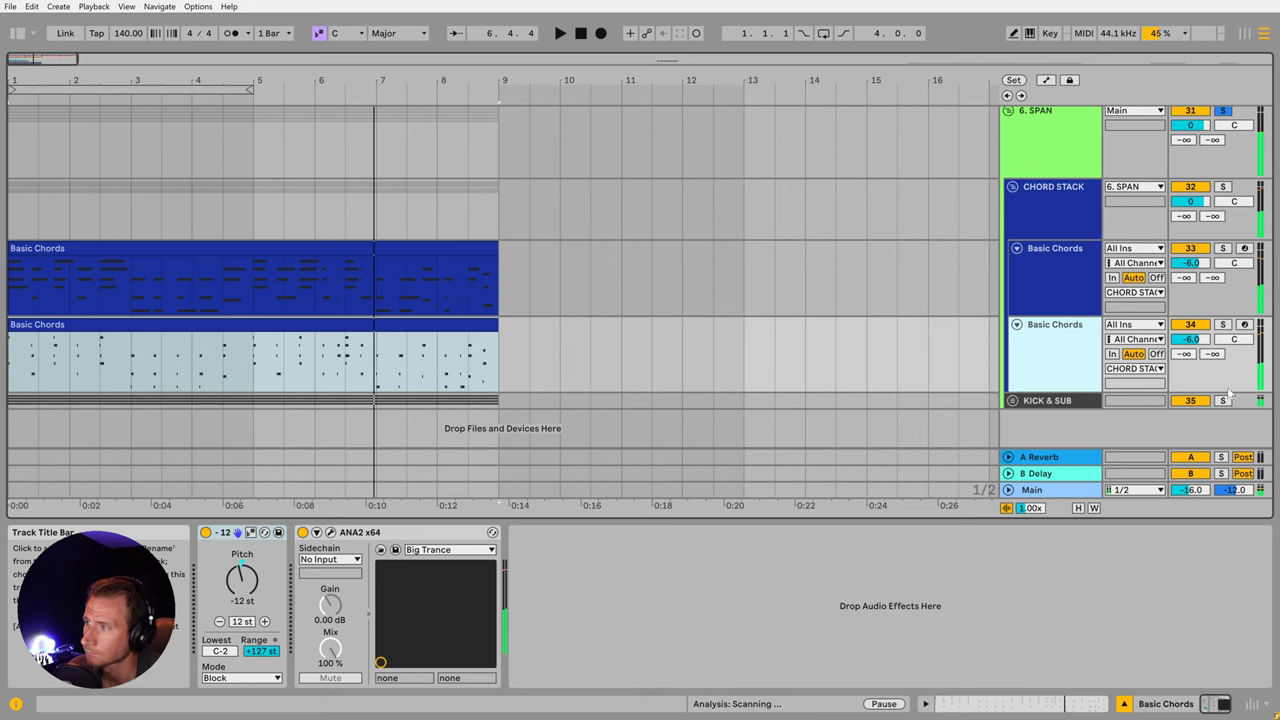
key("ctrl+d")
double_click(372, 410)
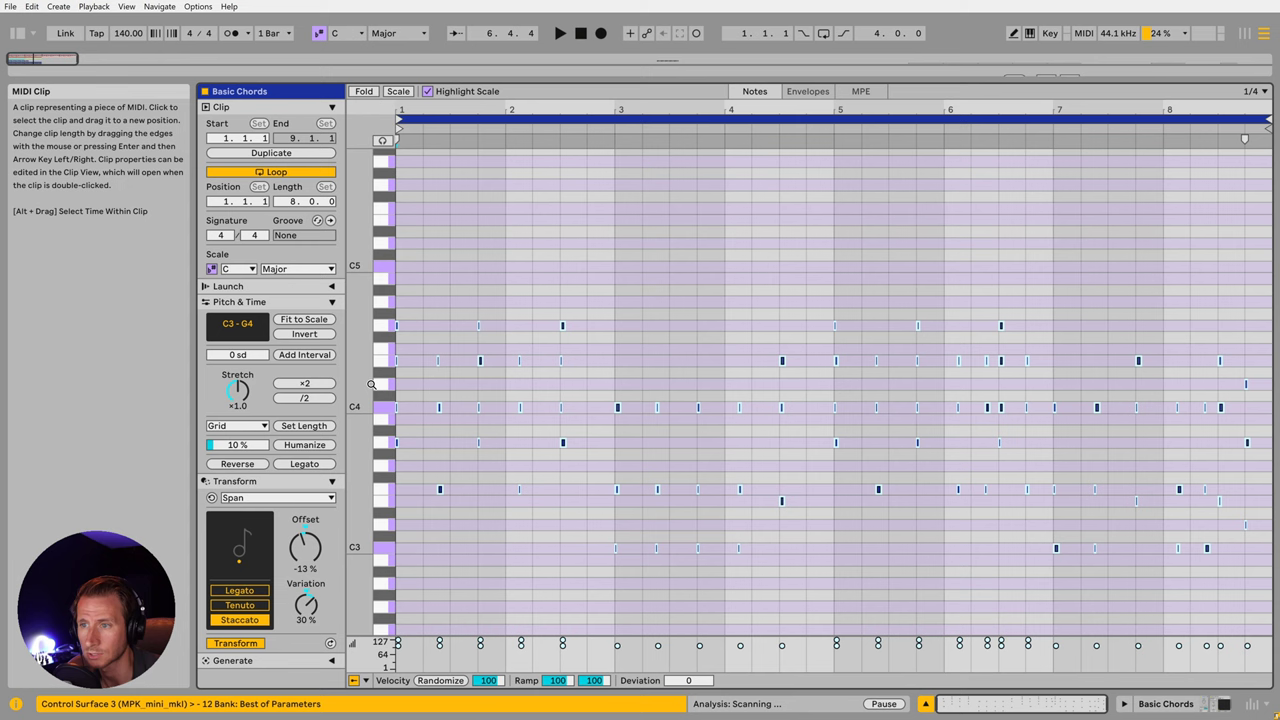
left_click(252, 605)
key("shift+Tab")
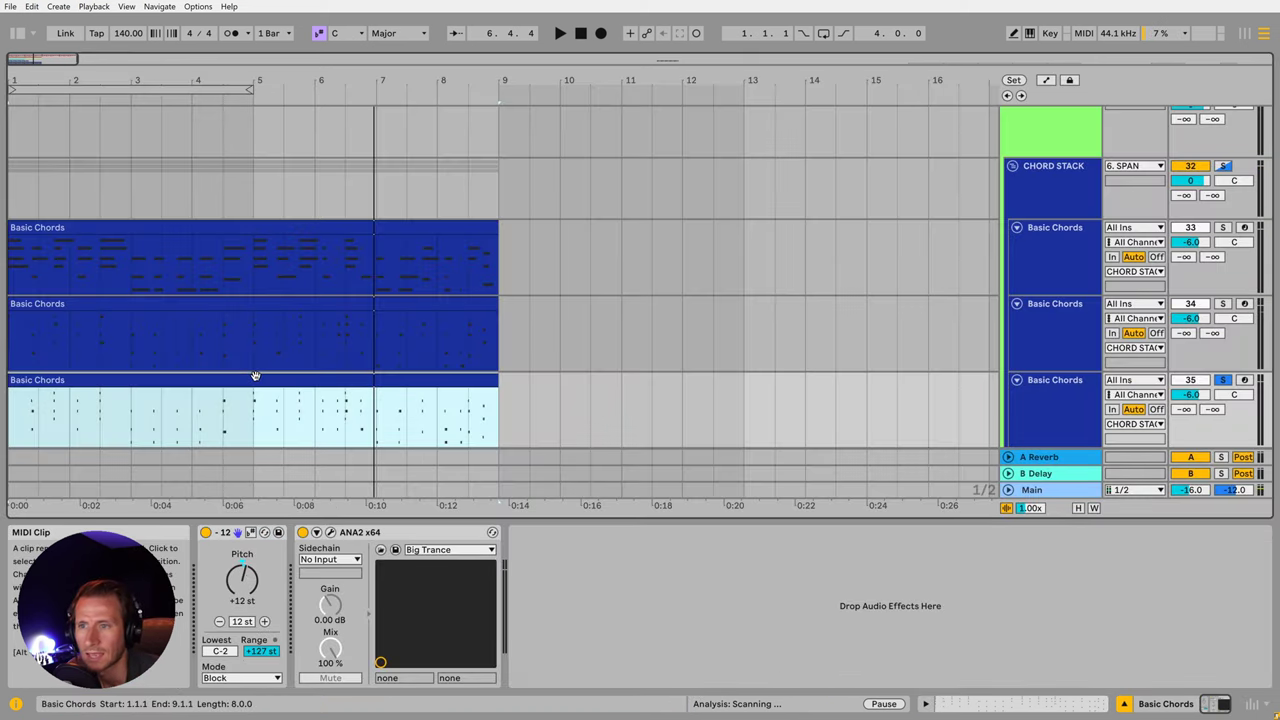
Step: Apply Span in Tenuto mode to the third Basic Chords clip with 81% offset and -54% variation
double_click(267, 405)
left_click_drag(305, 548, 305, 521)
left_click_drag(306, 605, 306, 632)
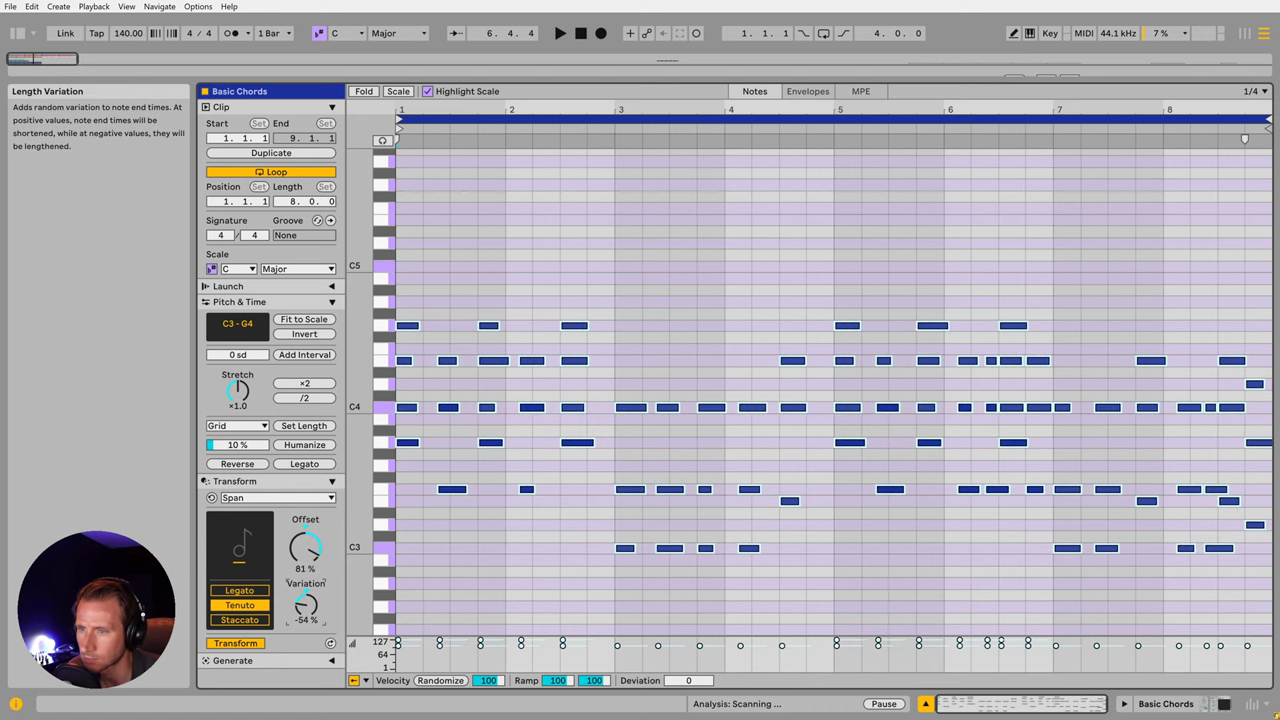
Step: Audition all three chord layers from bar 1 with the 6. SPAN group soloed, and show the third Basic Chords track's devices
key("shift+Tab")
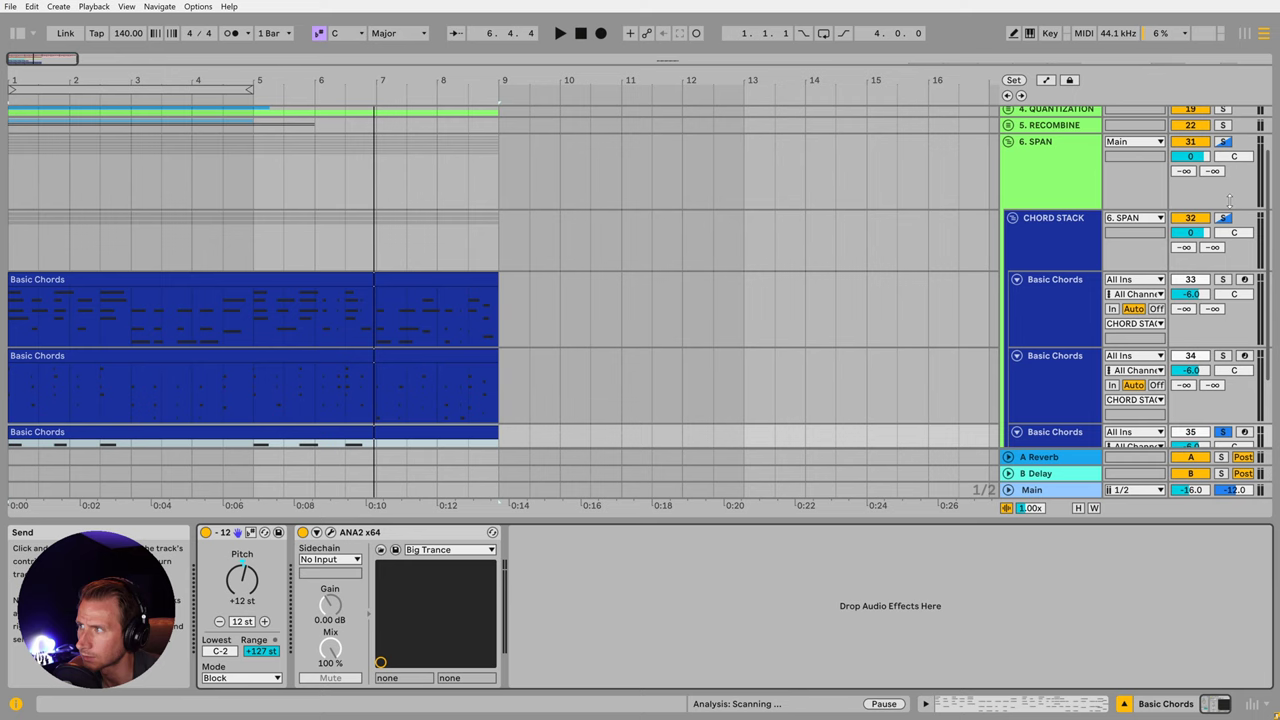
left_click(1221, 142)
scroll(797, 240, "down", 1)
left_click(19, 180)
key("space")
scroll(120, 260, "down", 1)
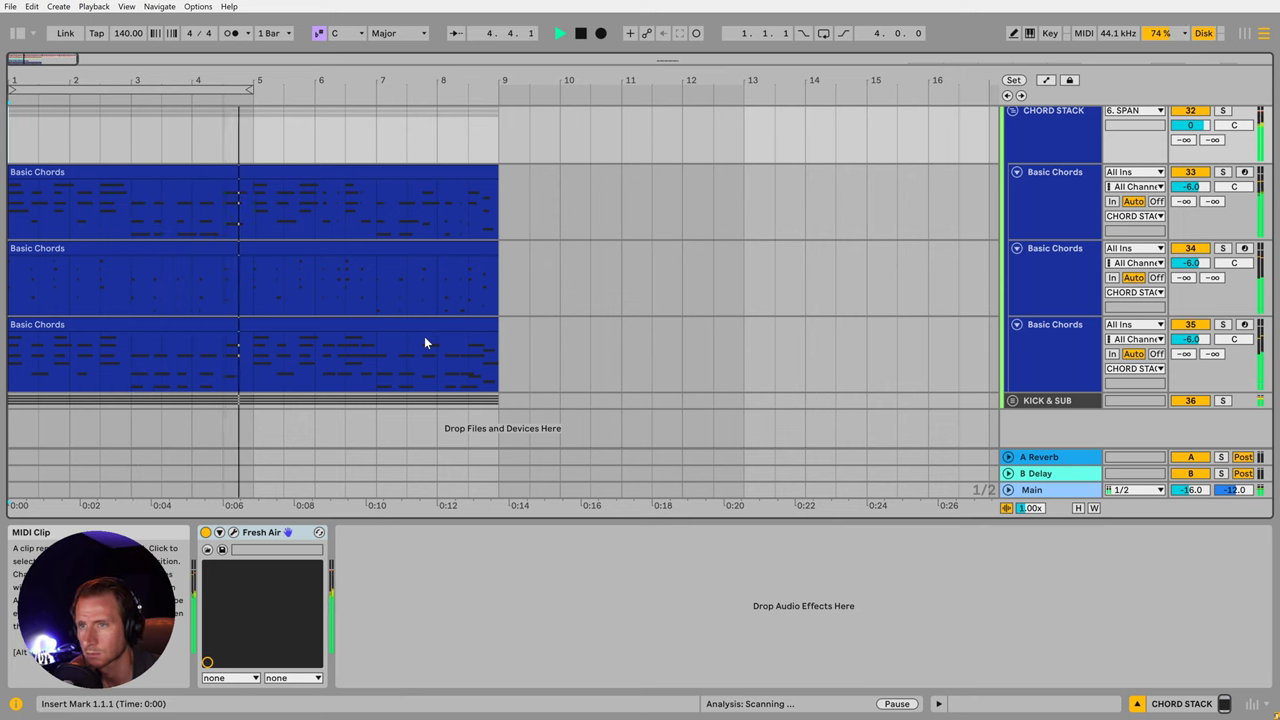
key("space")
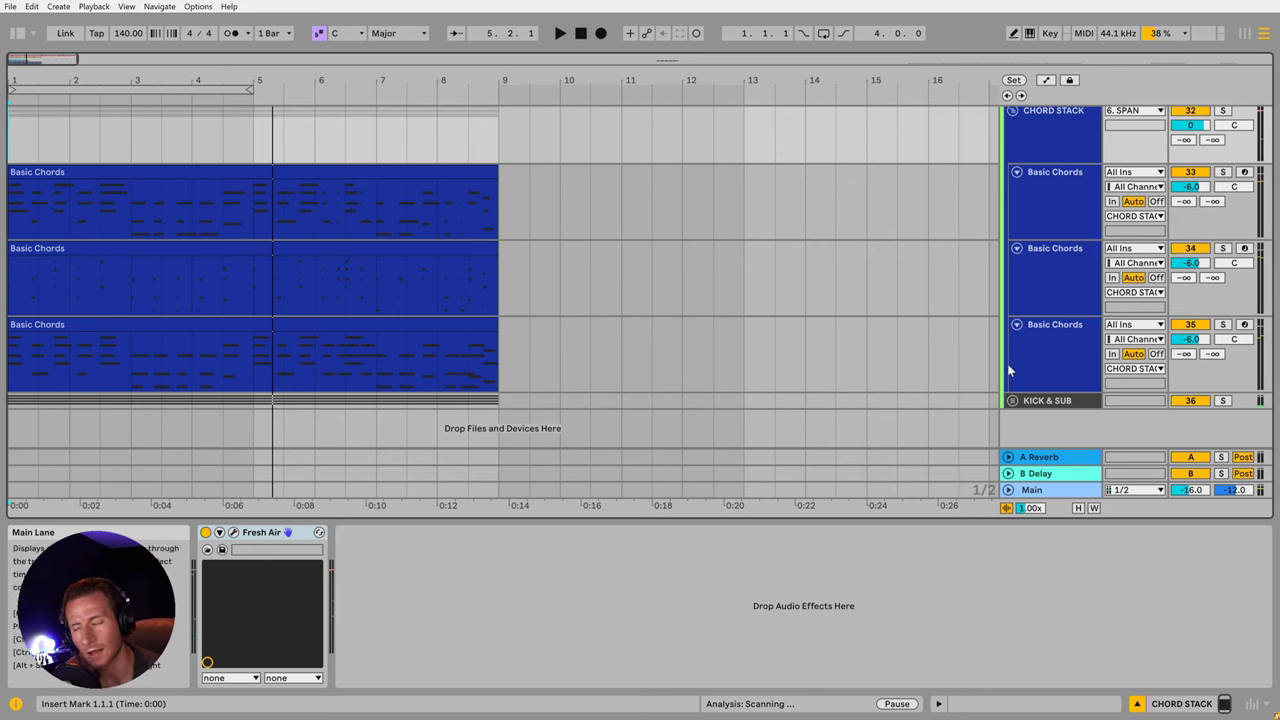
left_click(1074, 347)
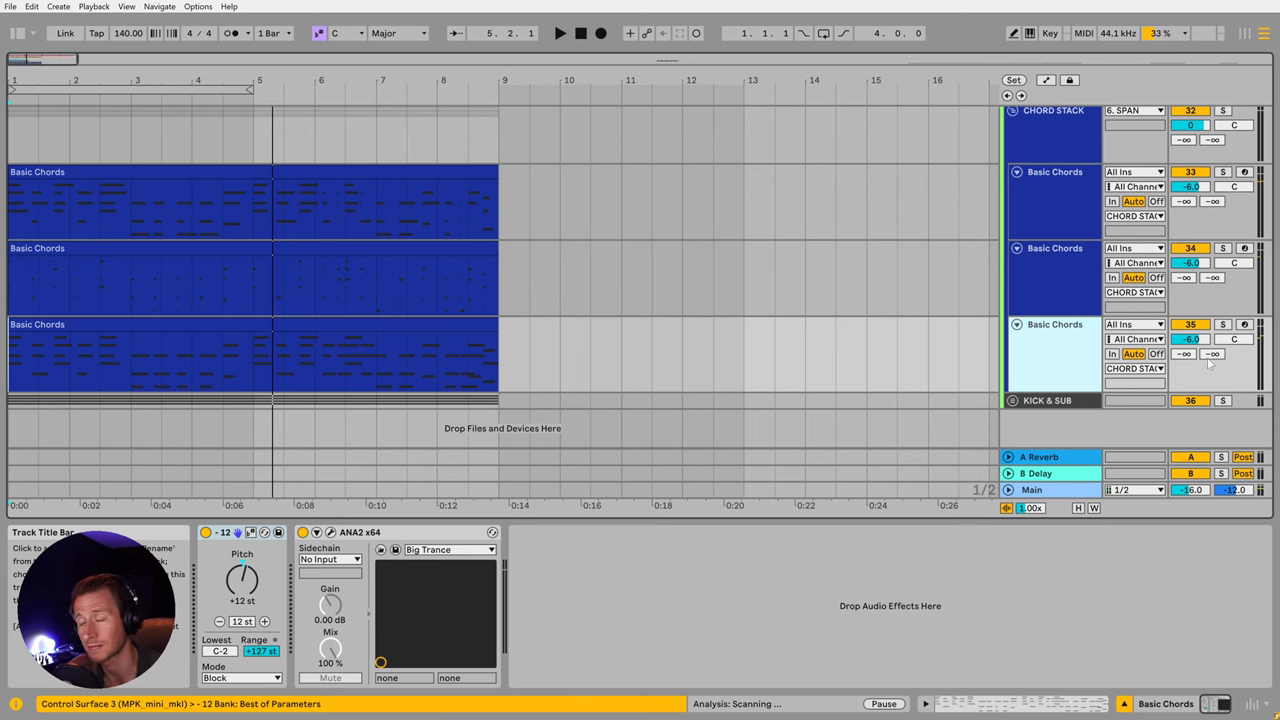
Step: Duplicate the third Basic Chords track, solo the new copy and rename its clip Strum
key("ctrl+d")
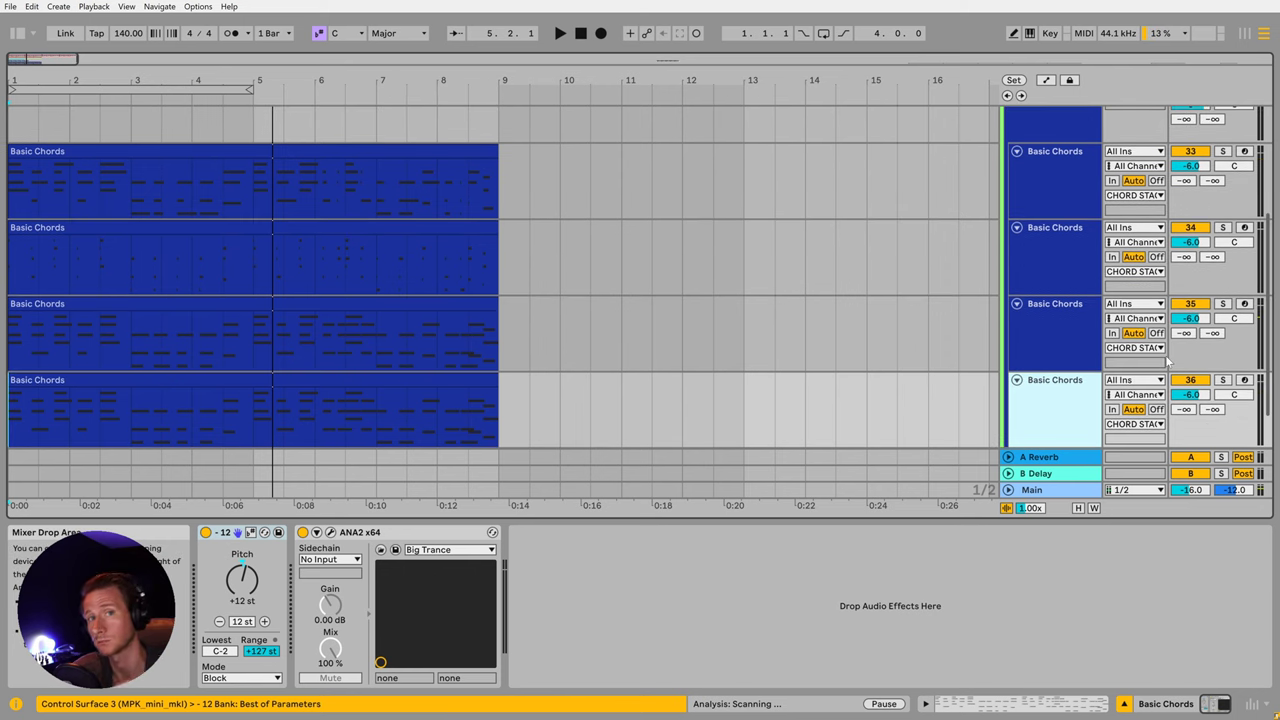
left_click(1222, 380)
scroll(681, 345, "down", 2)
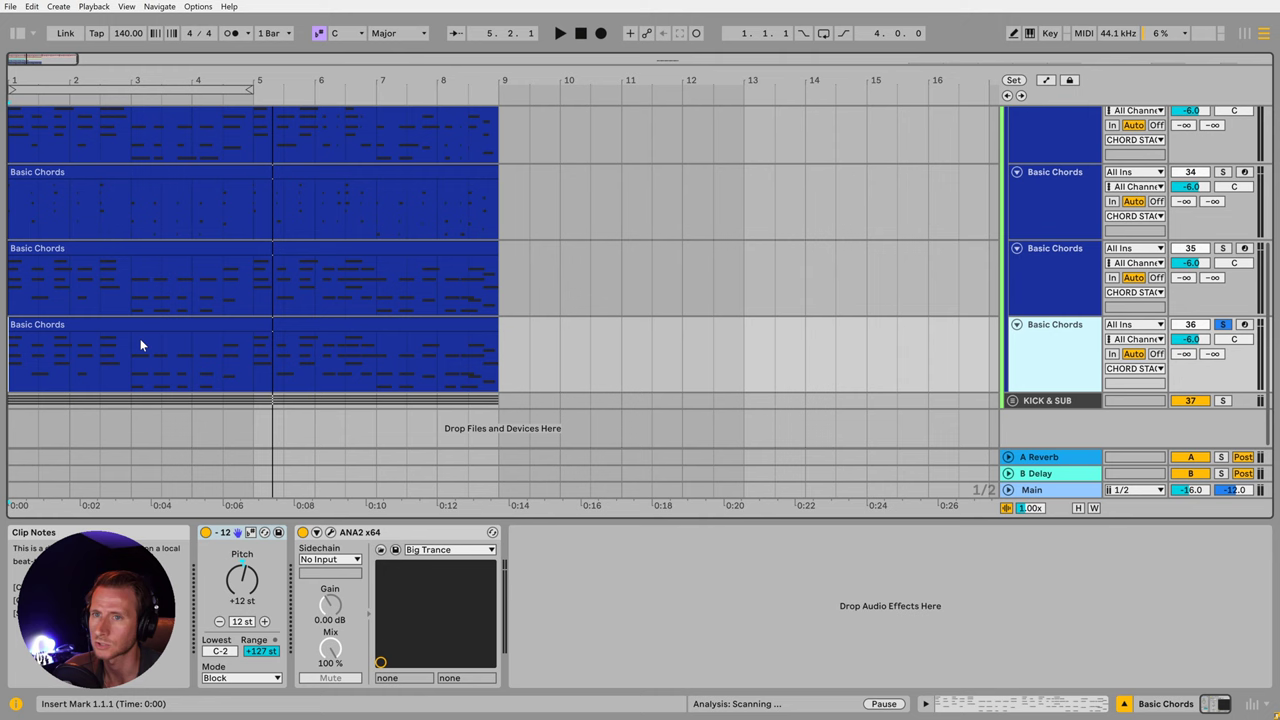
left_click(106, 325)
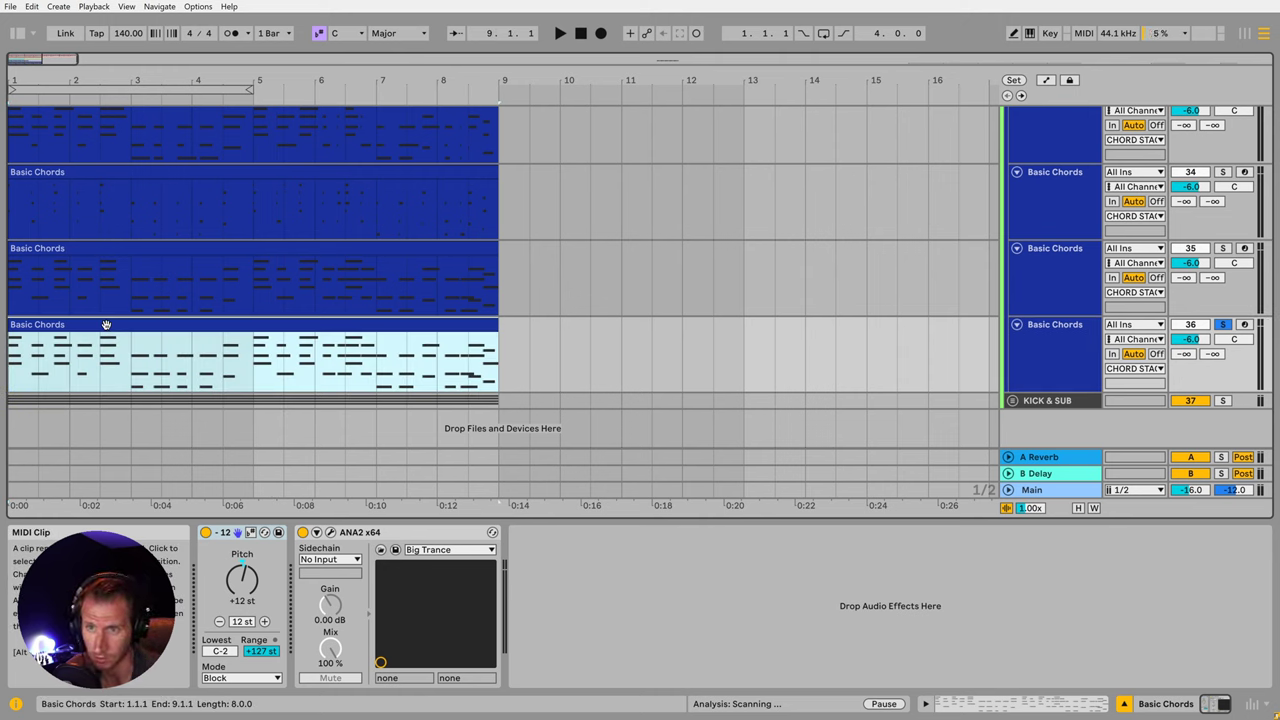
type("Strum")
key("Return")
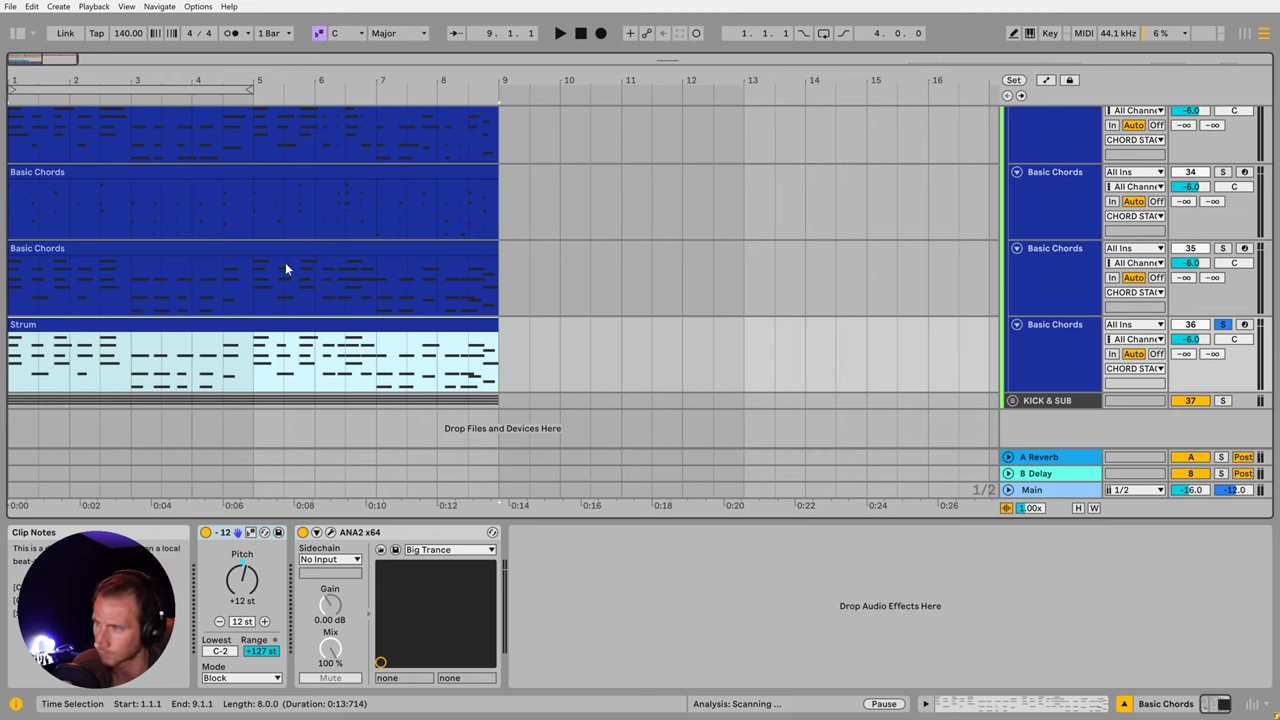
Step: Apply the Strum transformation to the Strum clip with Low at 14%, leaving High and Tension at 0%
double_click(177, 323)
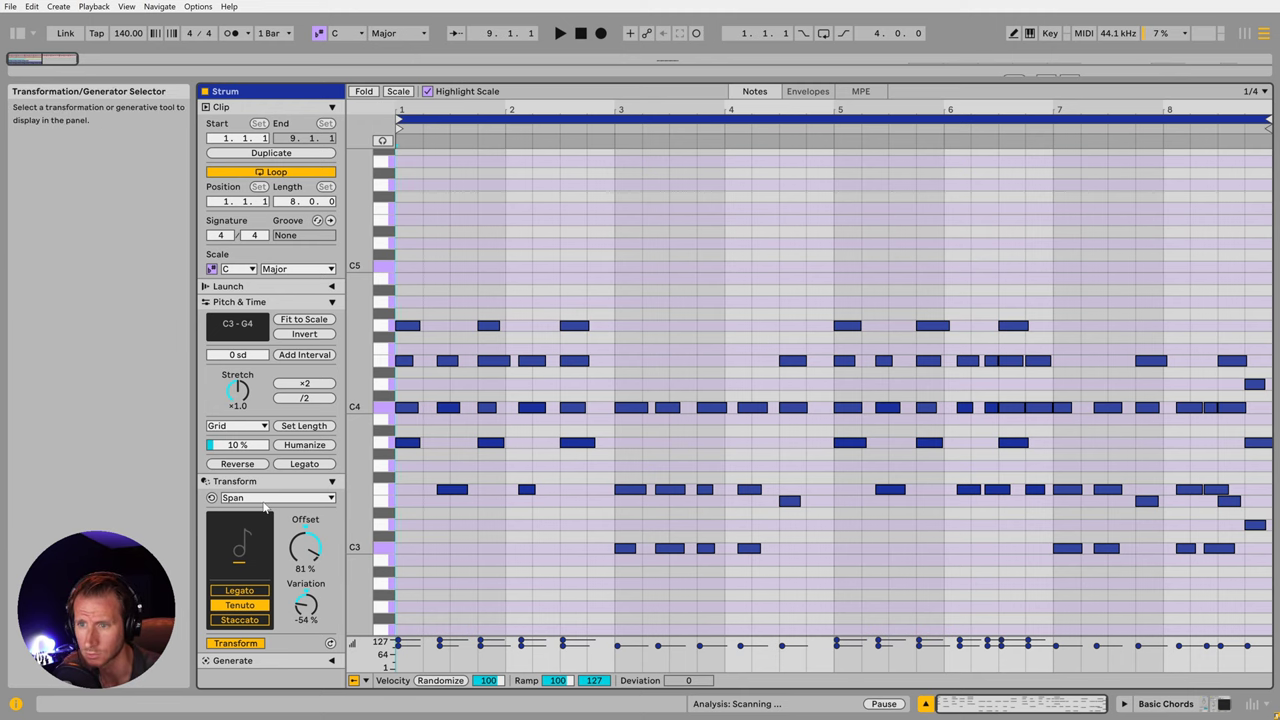
left_click(268, 498)
left_click(236, 602)
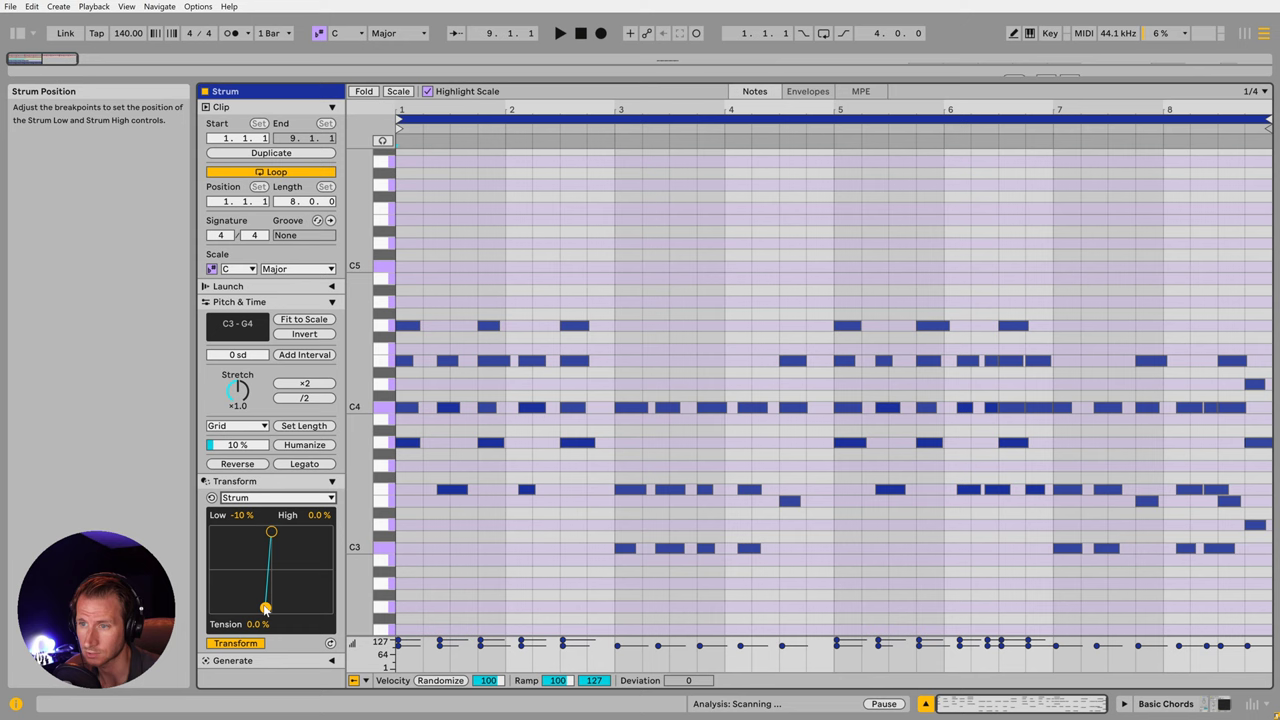
left_click_drag(265, 608, 280, 613)
Step: Audition the strummed layer alone, then the soloed CHORD STACK group, and add the KICK & SUB group to the solo
key("space")
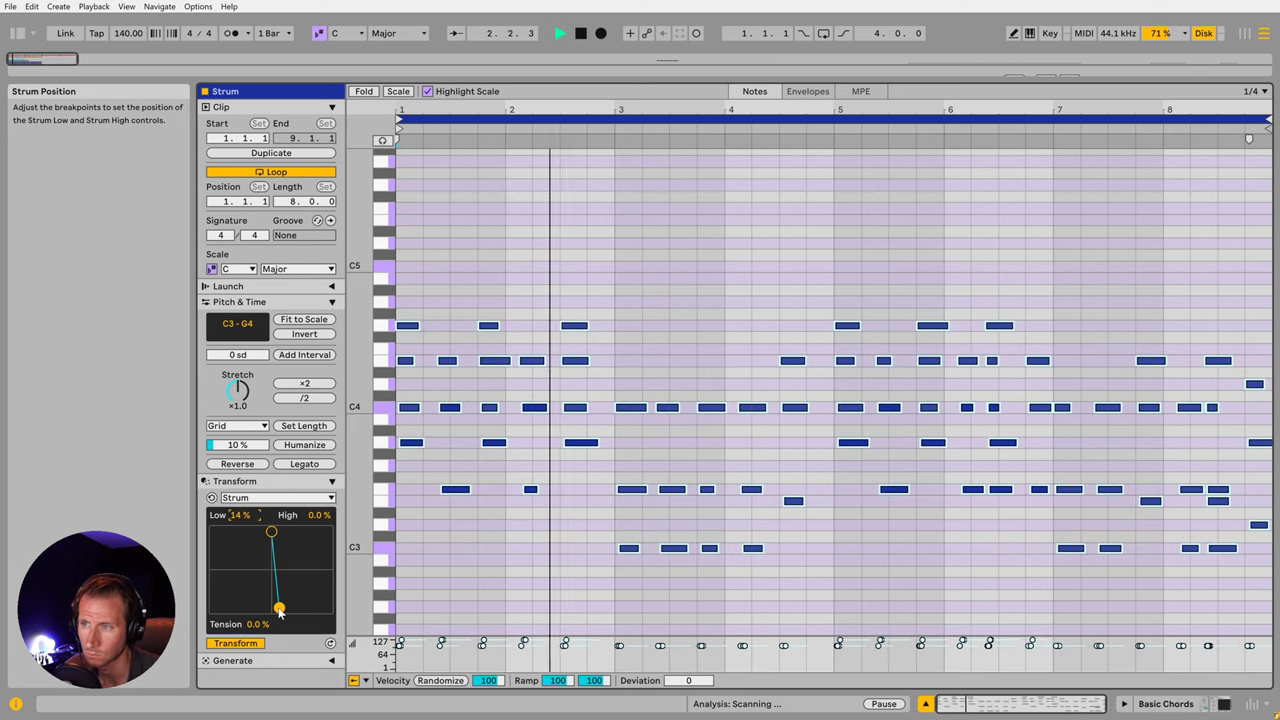
key("shift+Tab")
scroll(1150, 228, "up", 1)
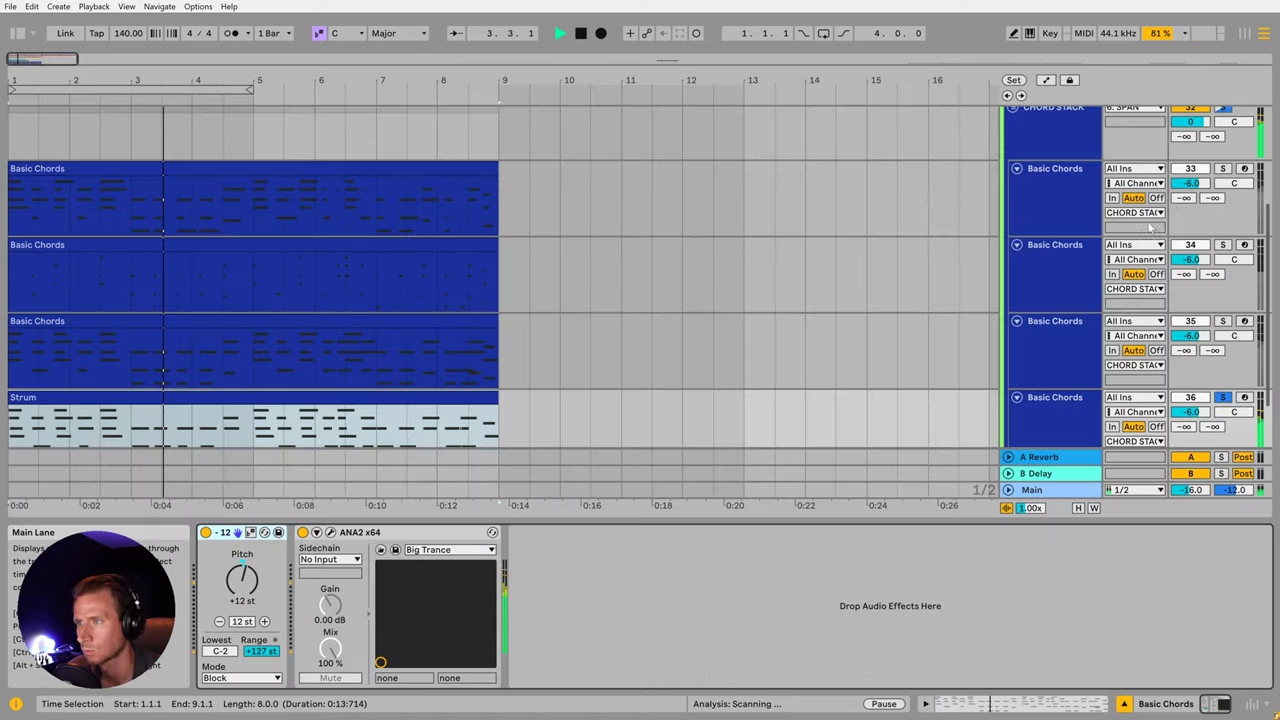
scroll(1150, 228, "up", 1)
left_click(1223, 177)
scroll(637, 416, "down", 2)
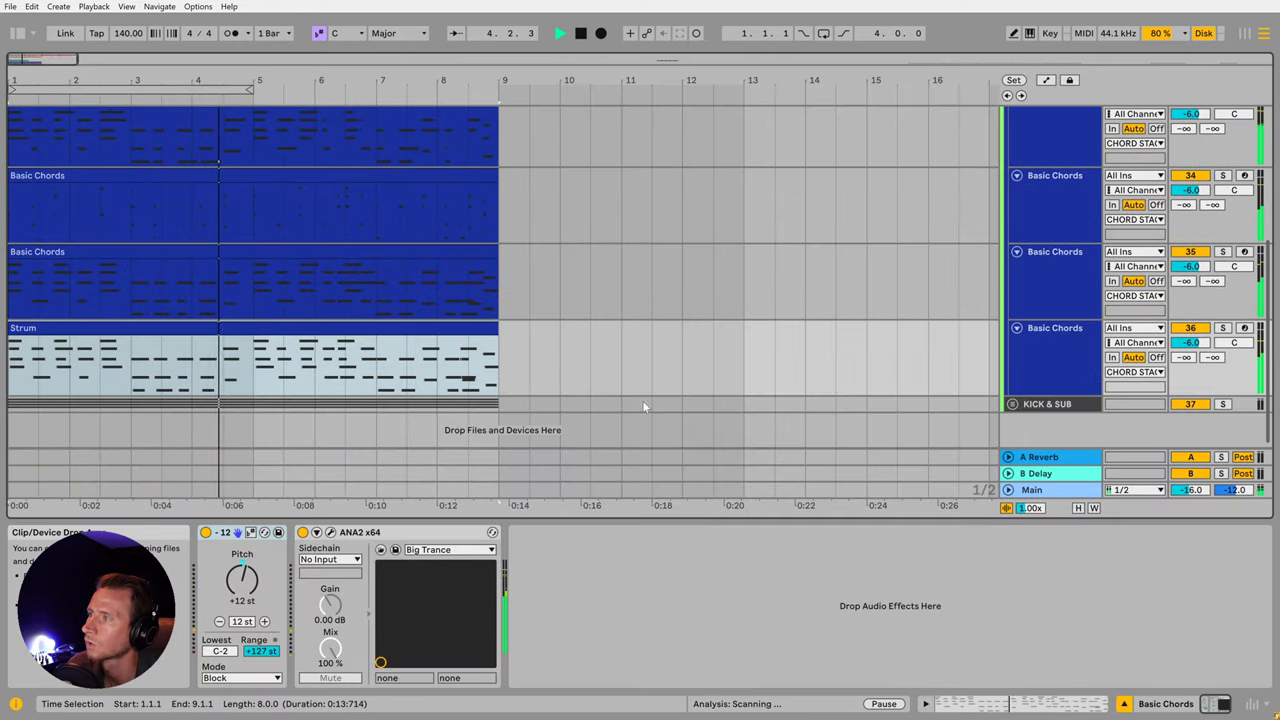
left_click(1223, 405, "ctrl")
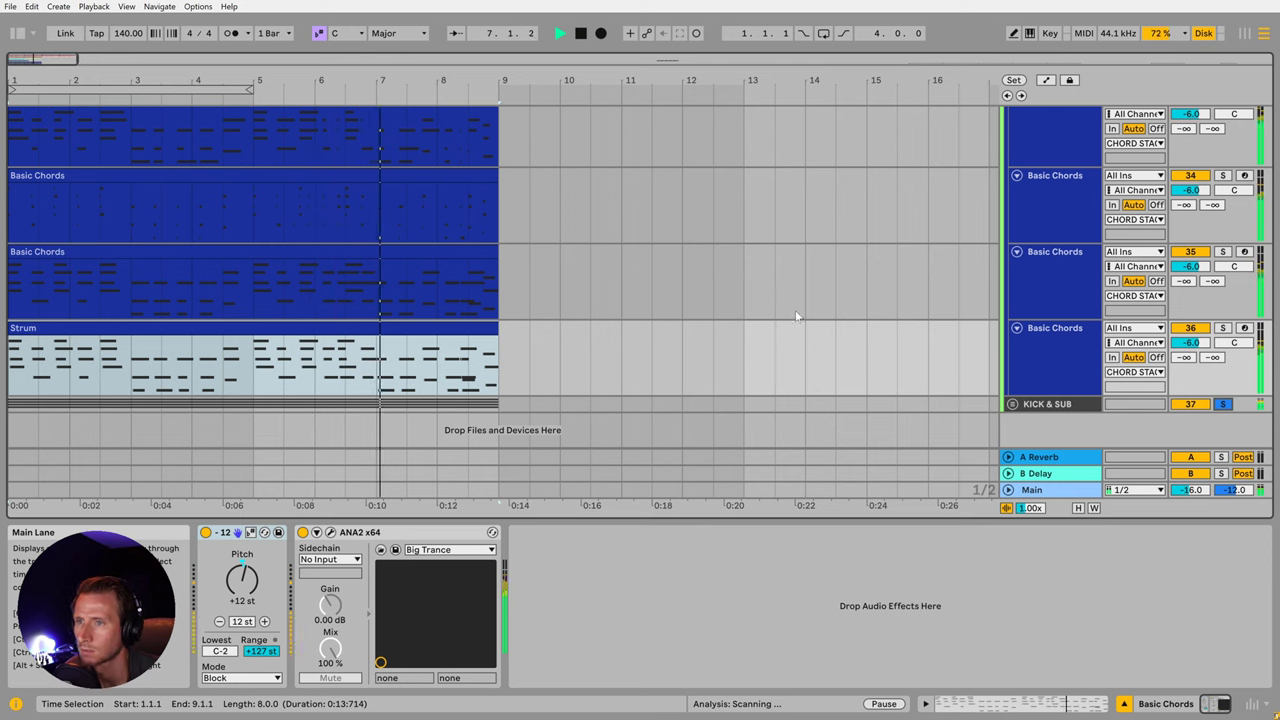
scroll(351, 328, "up", 1)
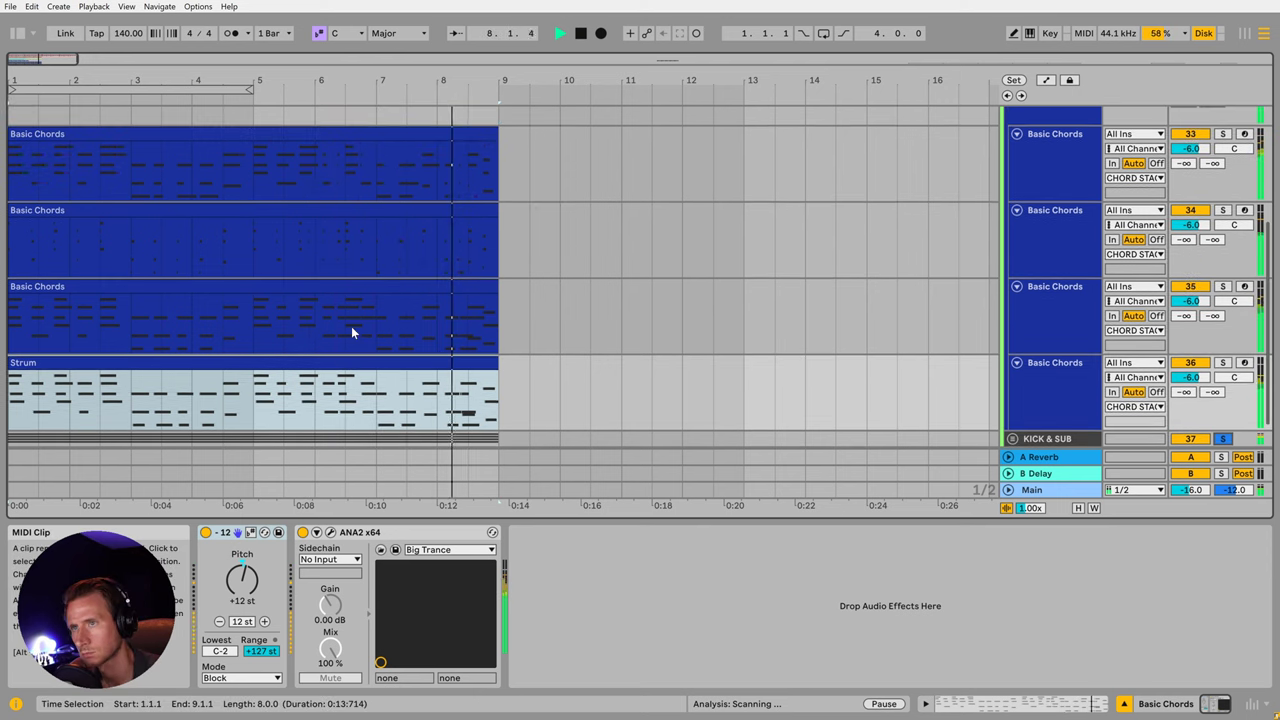
key("space")
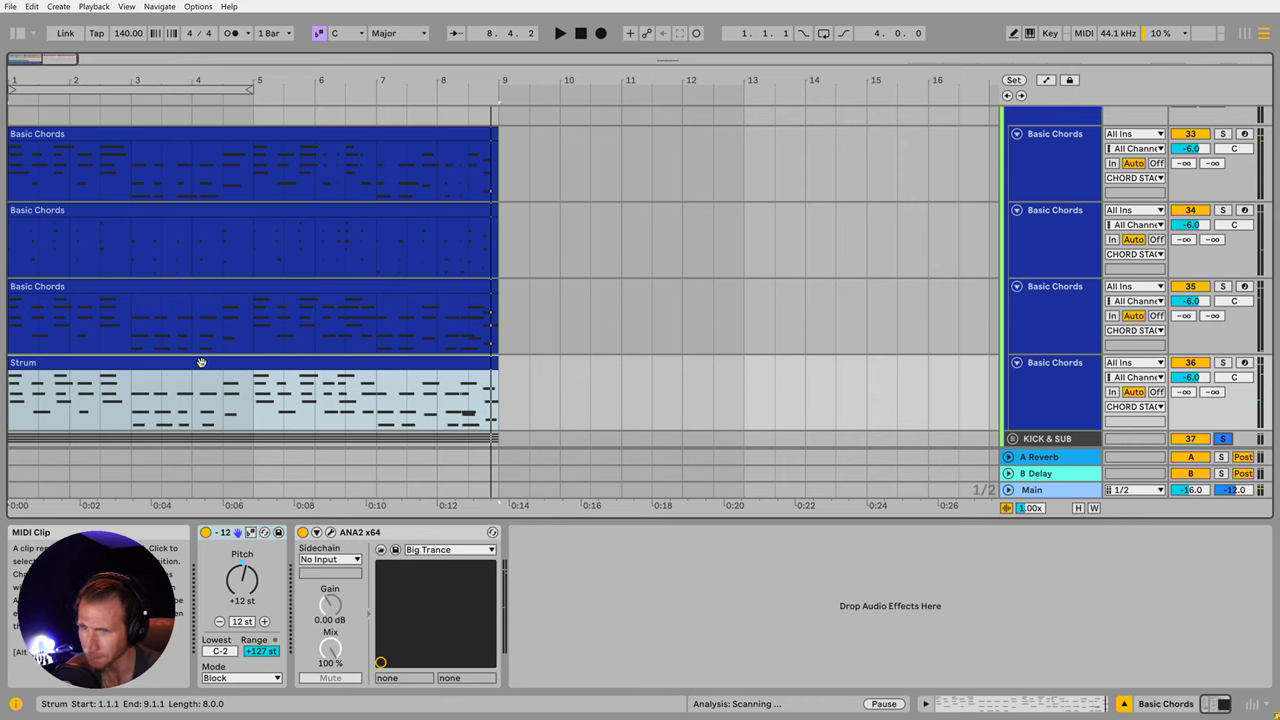
scroll(201, 362, "down", 1)
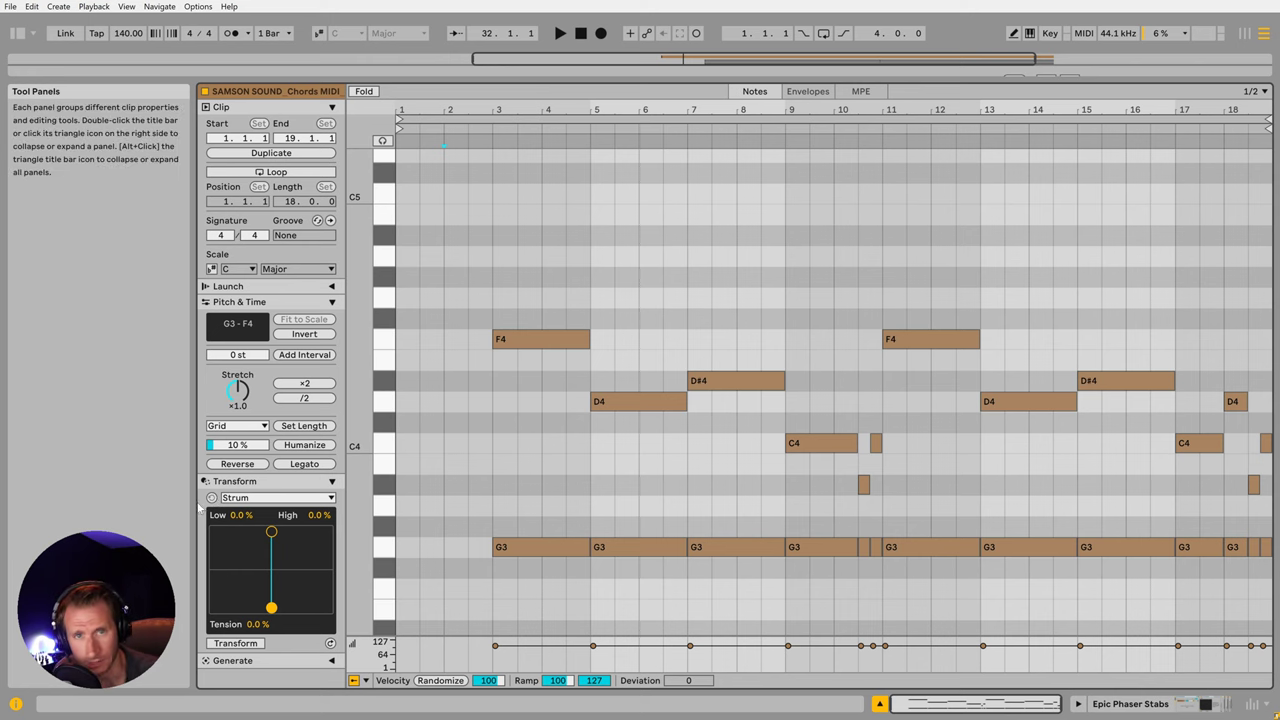
Step: Audition the unstrummed Epic Phaser Stabs chord clip from its bar 3
left_click(475, 460)
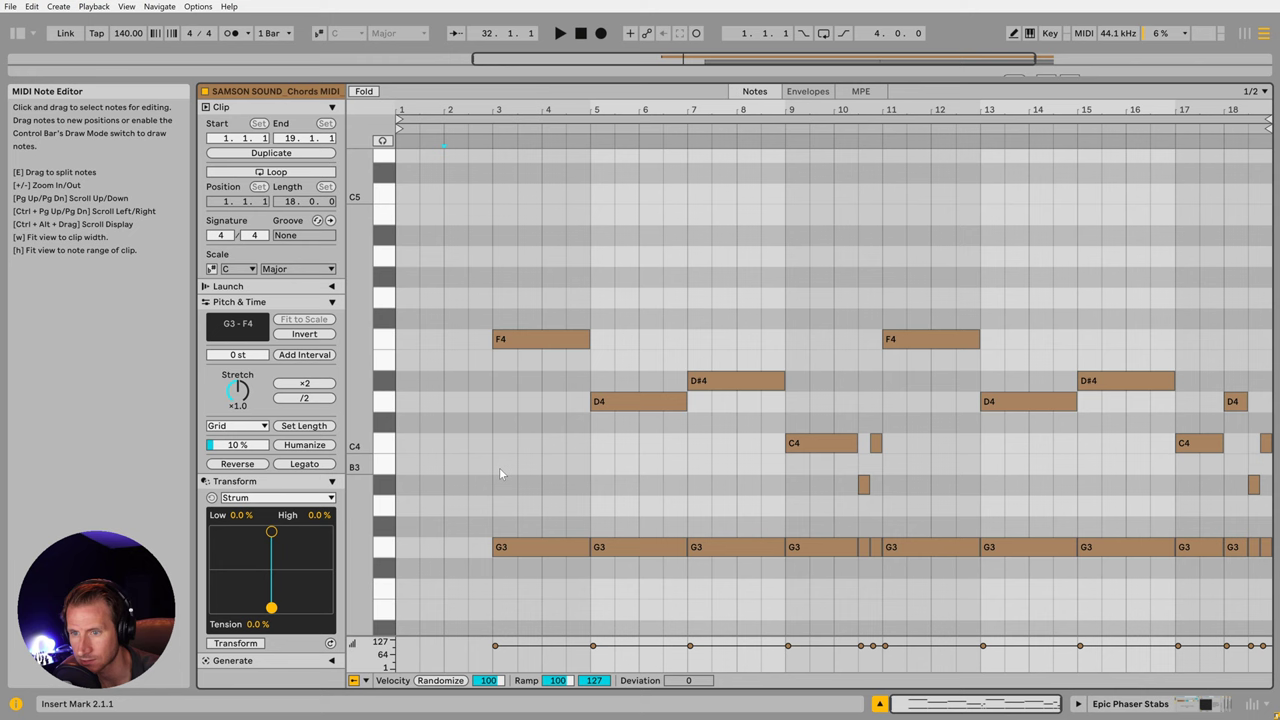
left_click(491, 432)
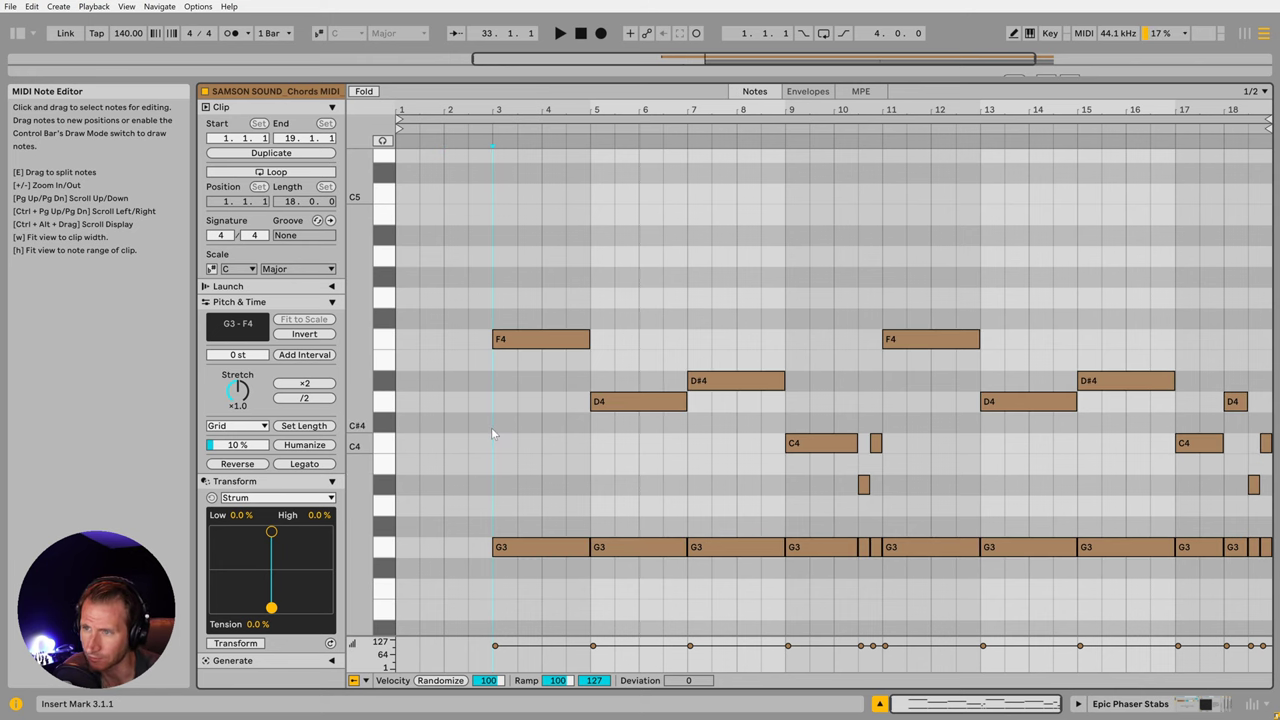
key("space")
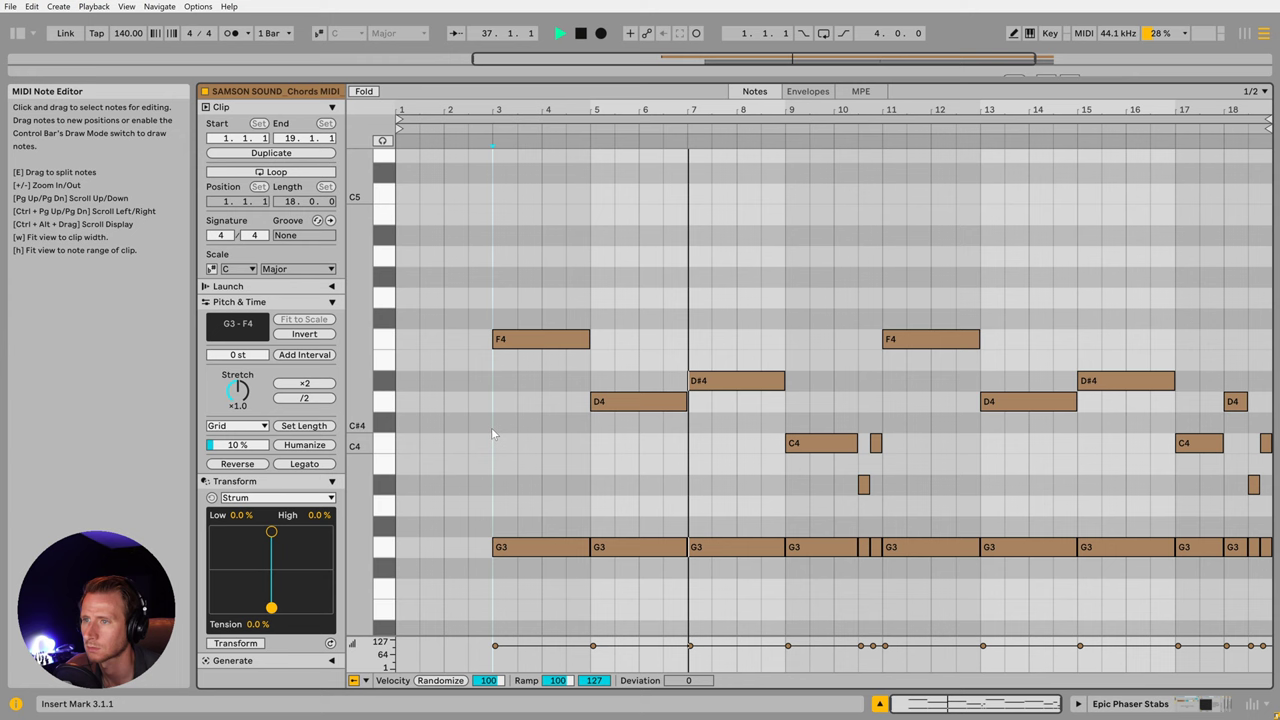
key("space")
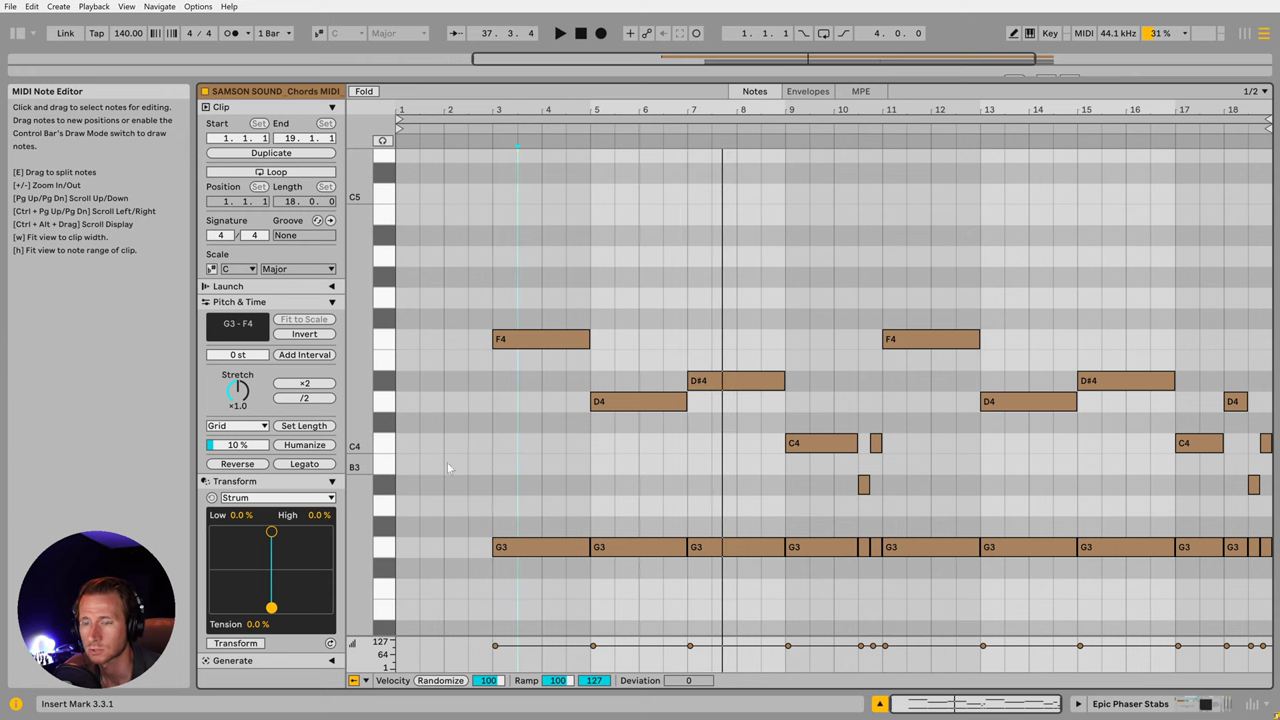
Step: Apply Strum with Low at -20% to the Epic Phaser Stabs chord clip and audition it from 2.3
left_click(250, 643)
left_click_drag(271, 609, 260, 609)
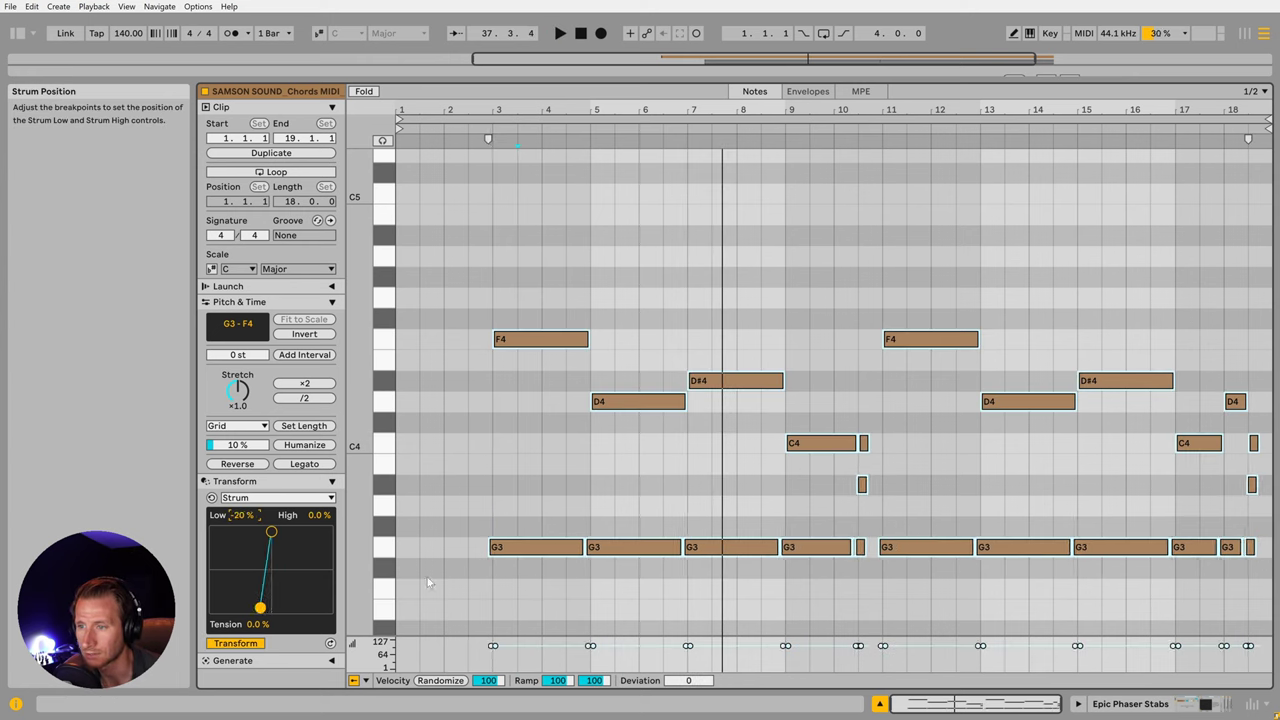
left_click(473, 491)
key("space")
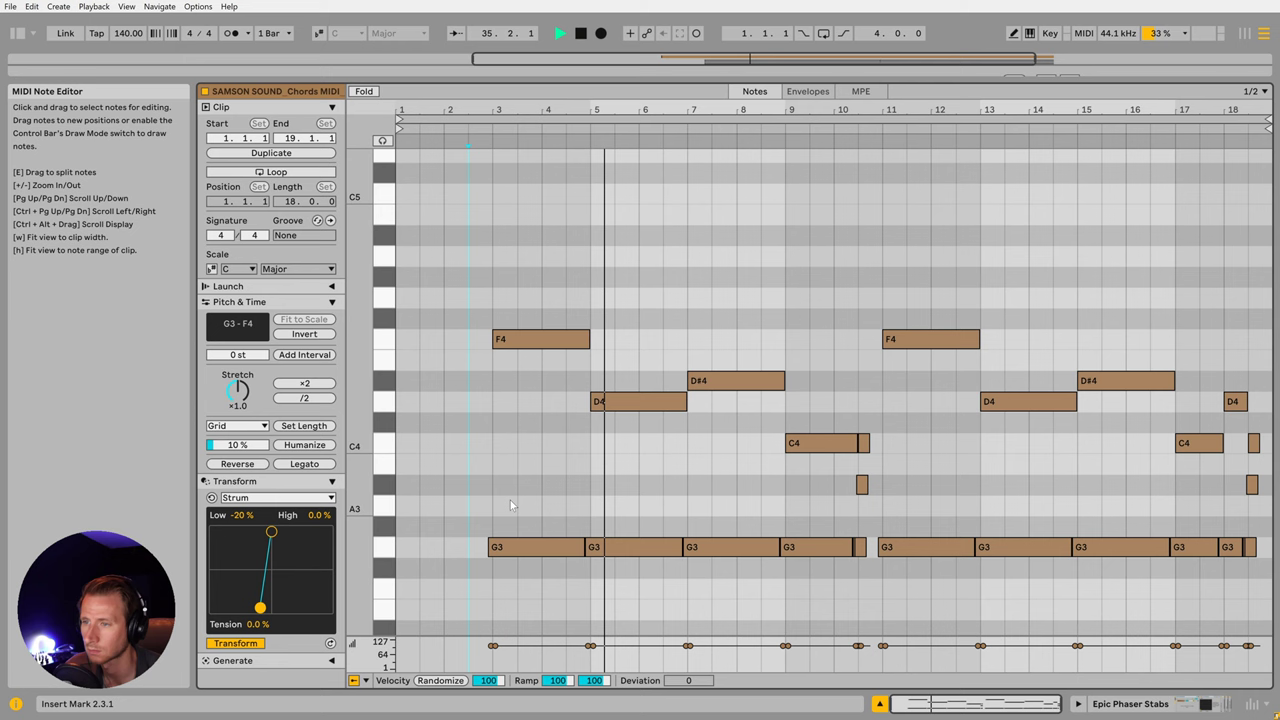
left_click(506, 504)
key("space")
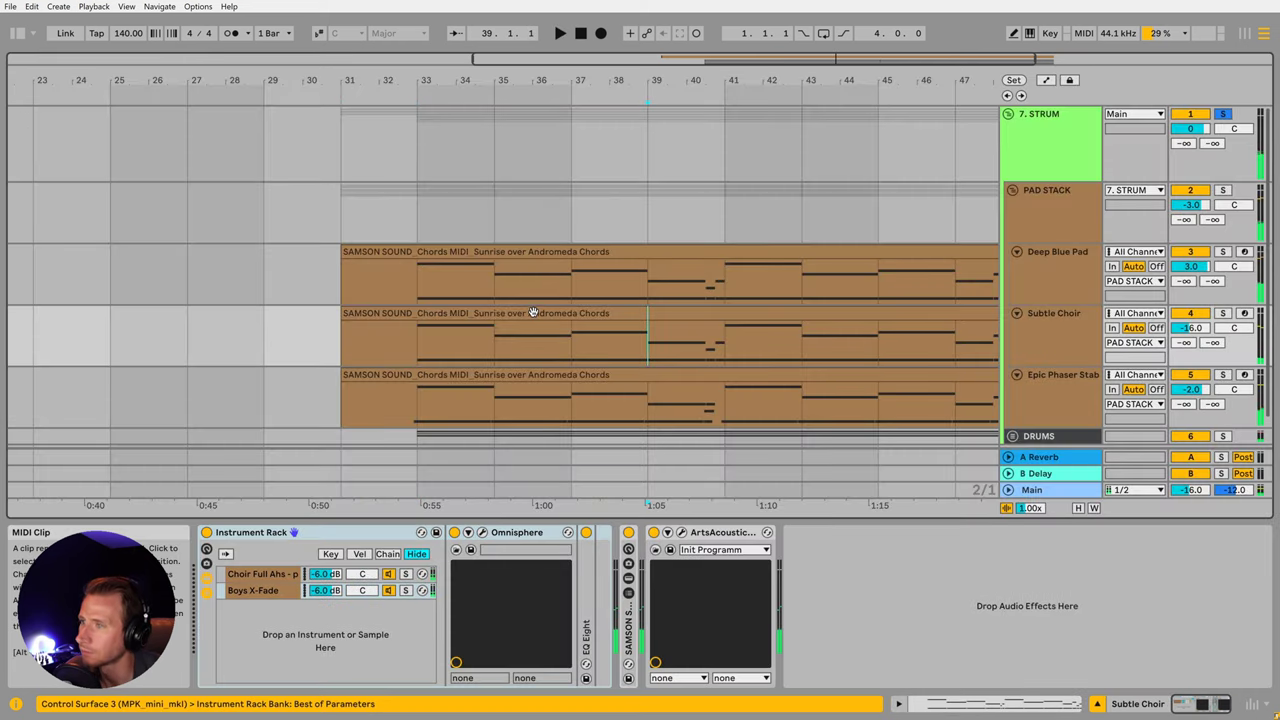
Step: Add a copy of all notes one octave higher in the Subtle Choir chord clip, keeping the originals
double_click(533, 312)
scroll(478, 293, "up", 2)
key("ctrl+a")
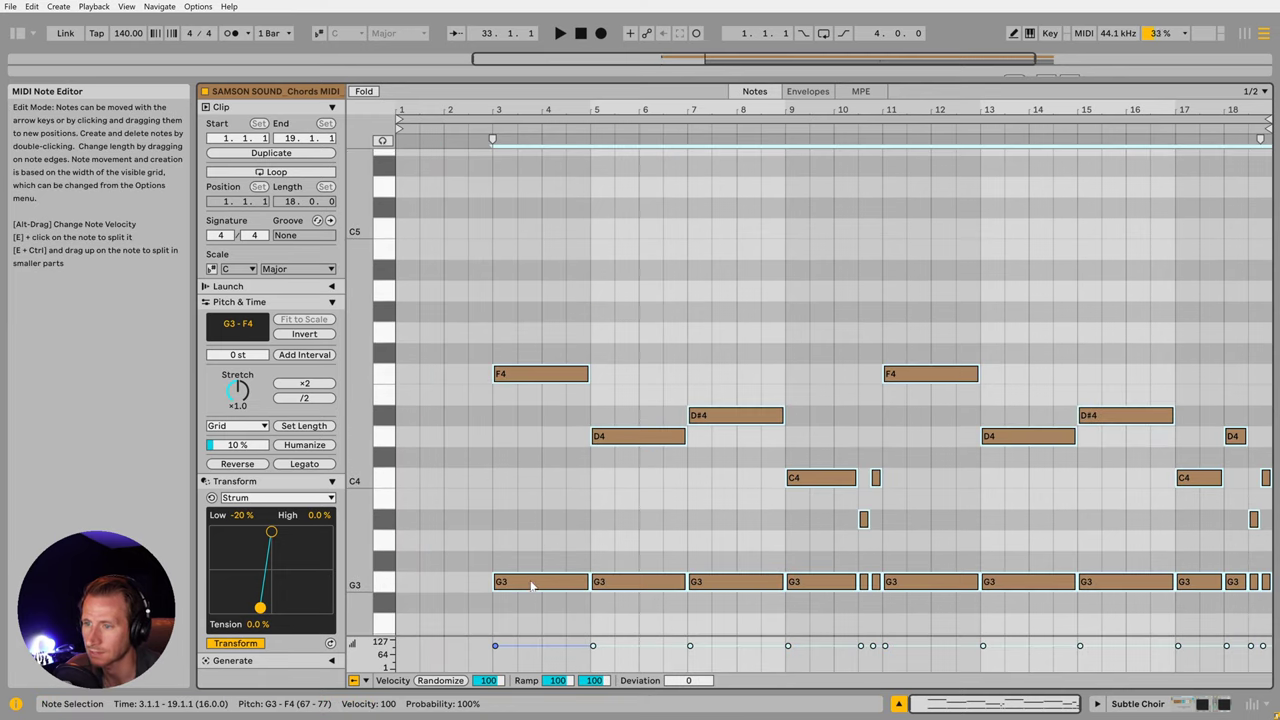
left_click_drag(532, 586, 537, 329)
scroll(447, 550, "down", 1)
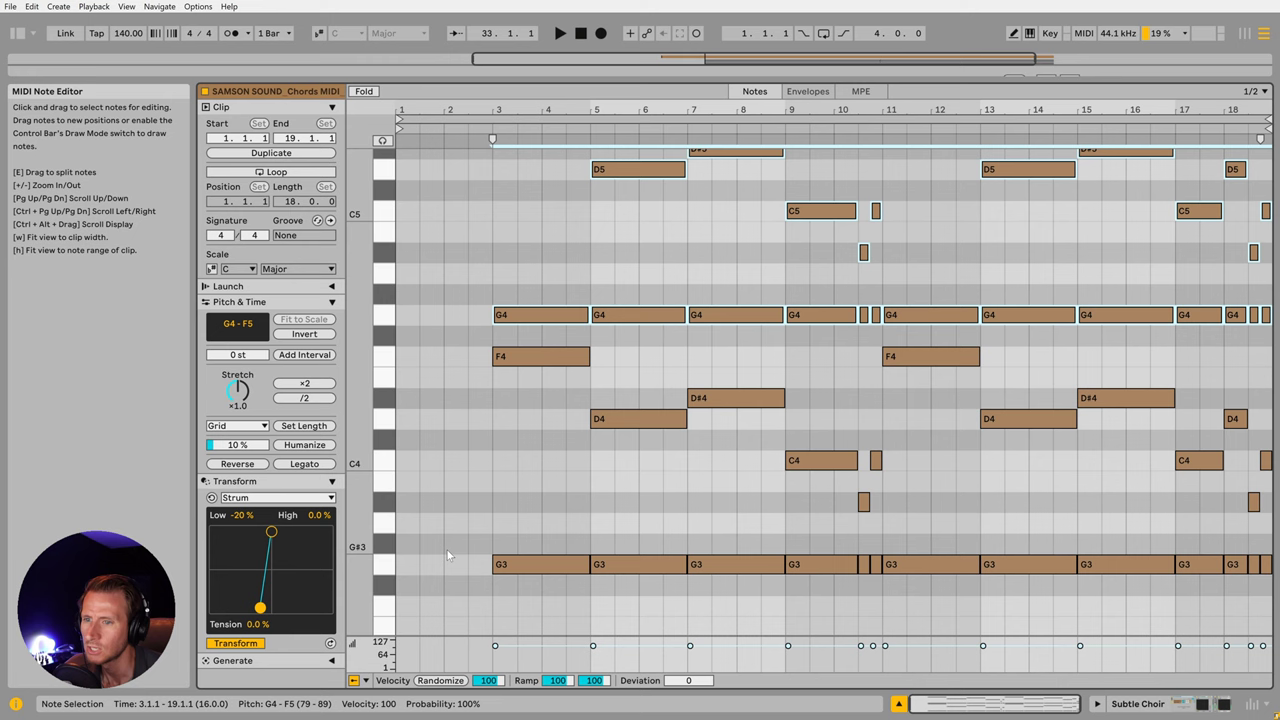
Step: Strum all Subtle Choir notes with Tension at 77% and Low at -31%, trying other tension amounts first
left_click(489, 497)
left_click_drag(258, 624, 258, 528)
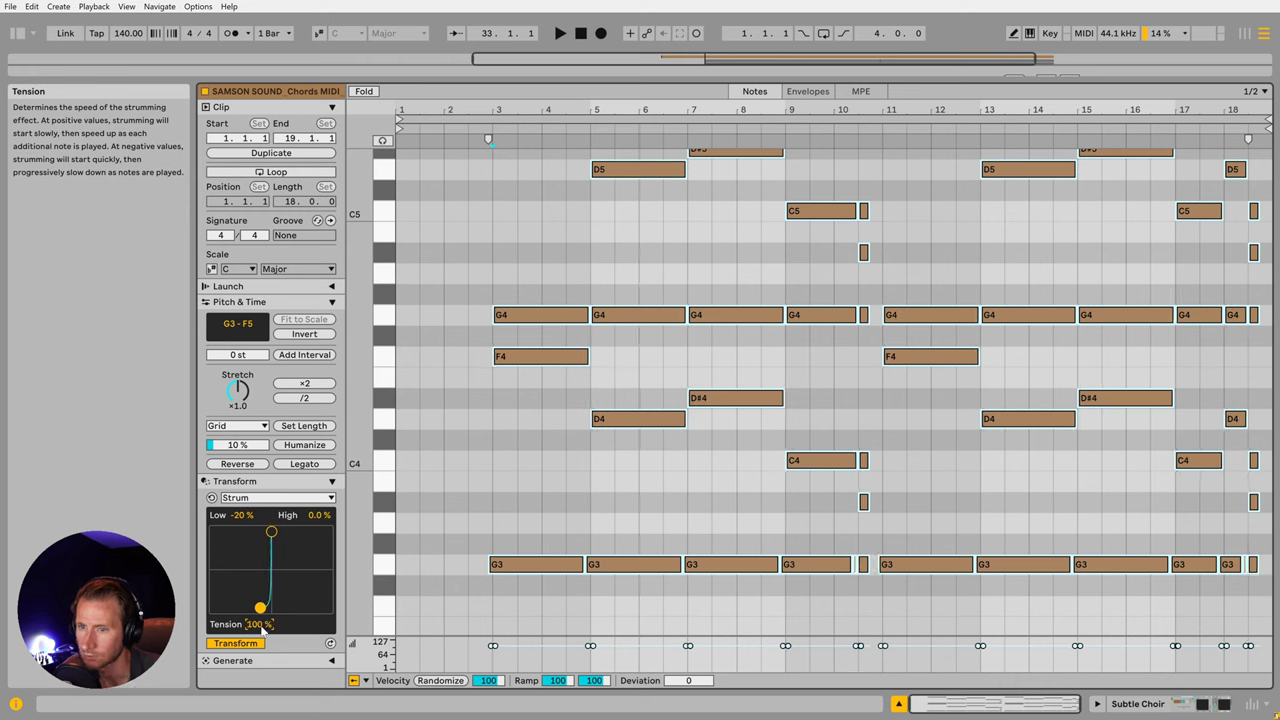
left_click_drag(262, 626, 262, 693)
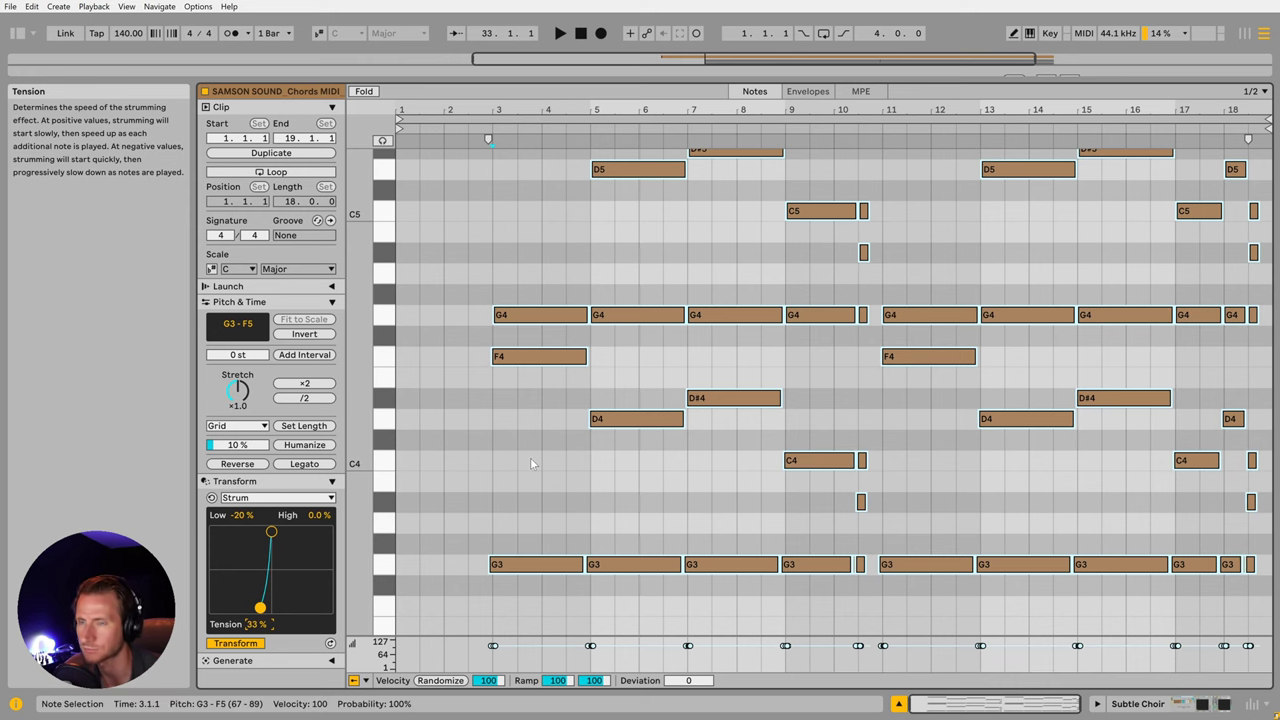
left_click_drag(262, 624, 262, 580)
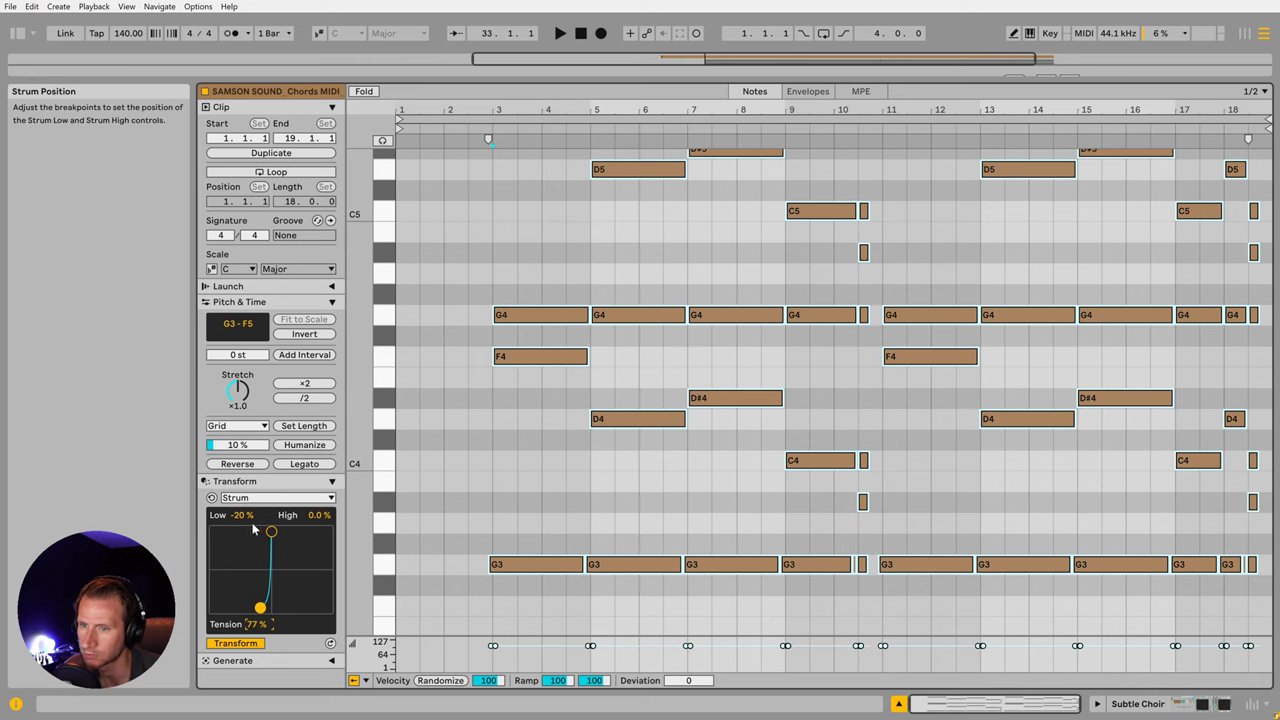
left_click_drag(259, 607, 253, 607)
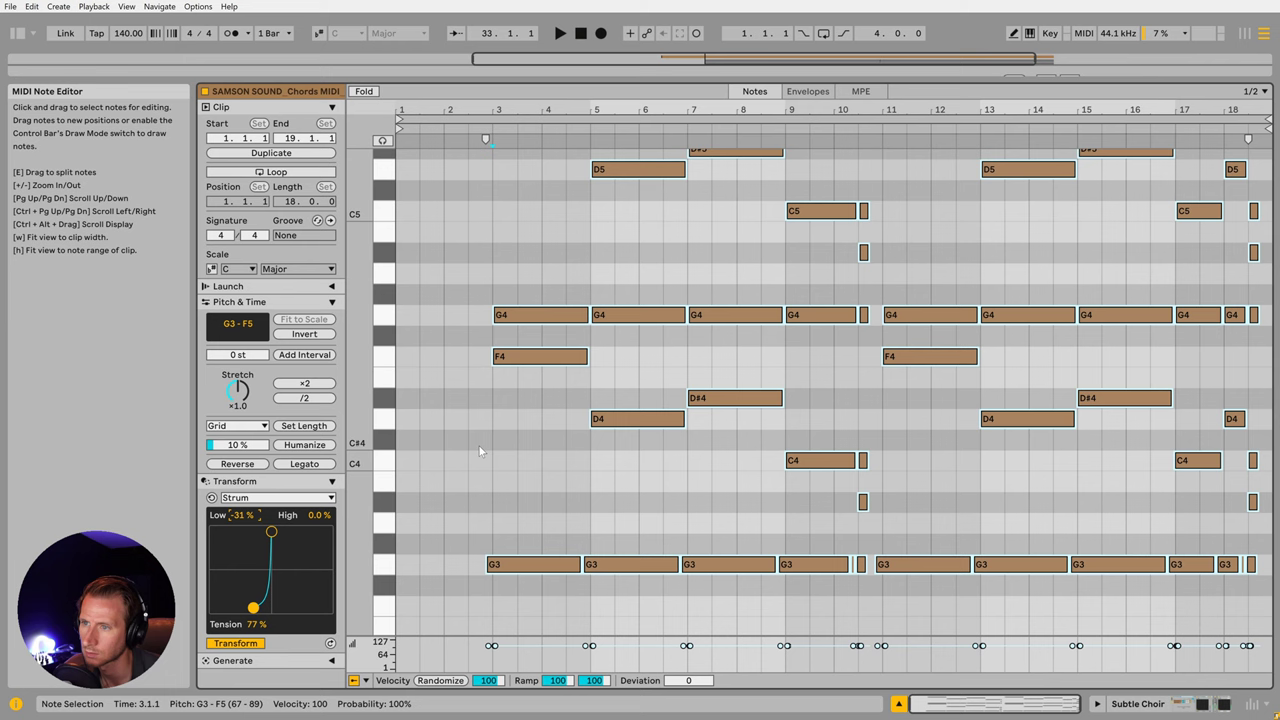
Step: Audition the strummed Subtle Choir chords from 2.3 while viewing the full note range
left_click(474, 456)
key("space")
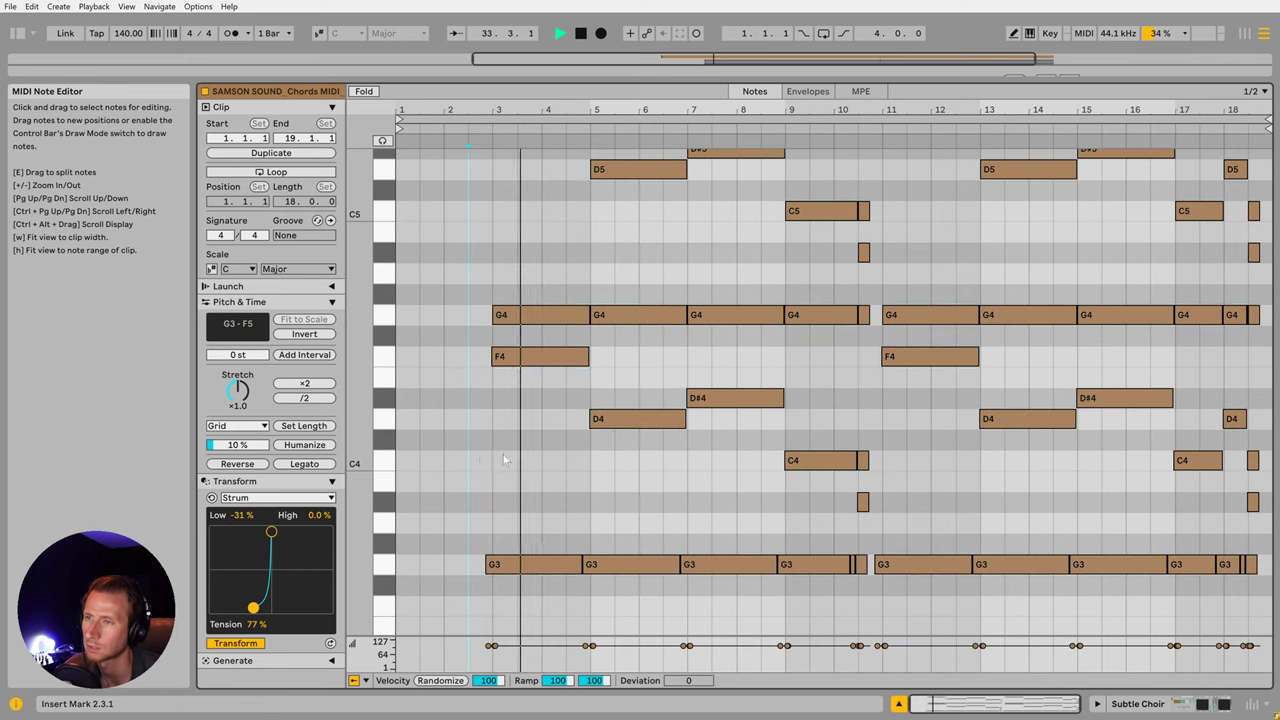
scroll(567, 455, "up", 1)
scroll(567, 455, "up", 1)
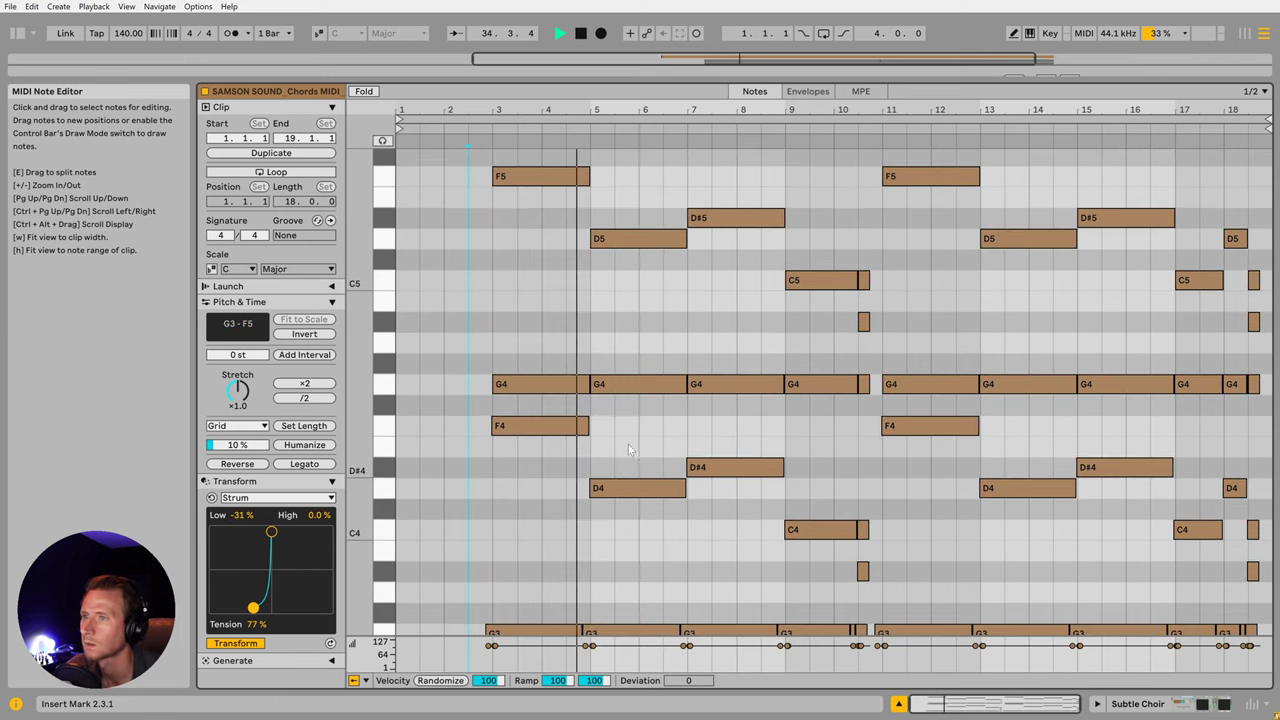
scroll(692, 455, "up", 1)
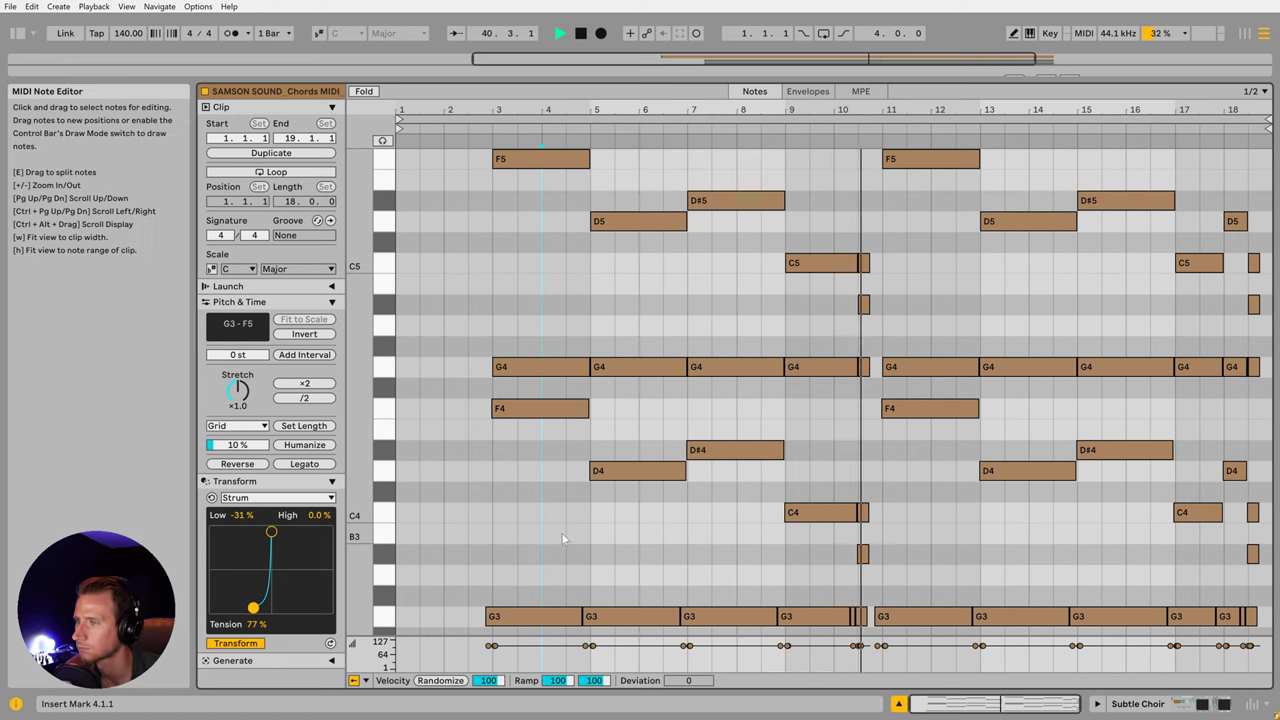
left_click(517, 522)
key("space")
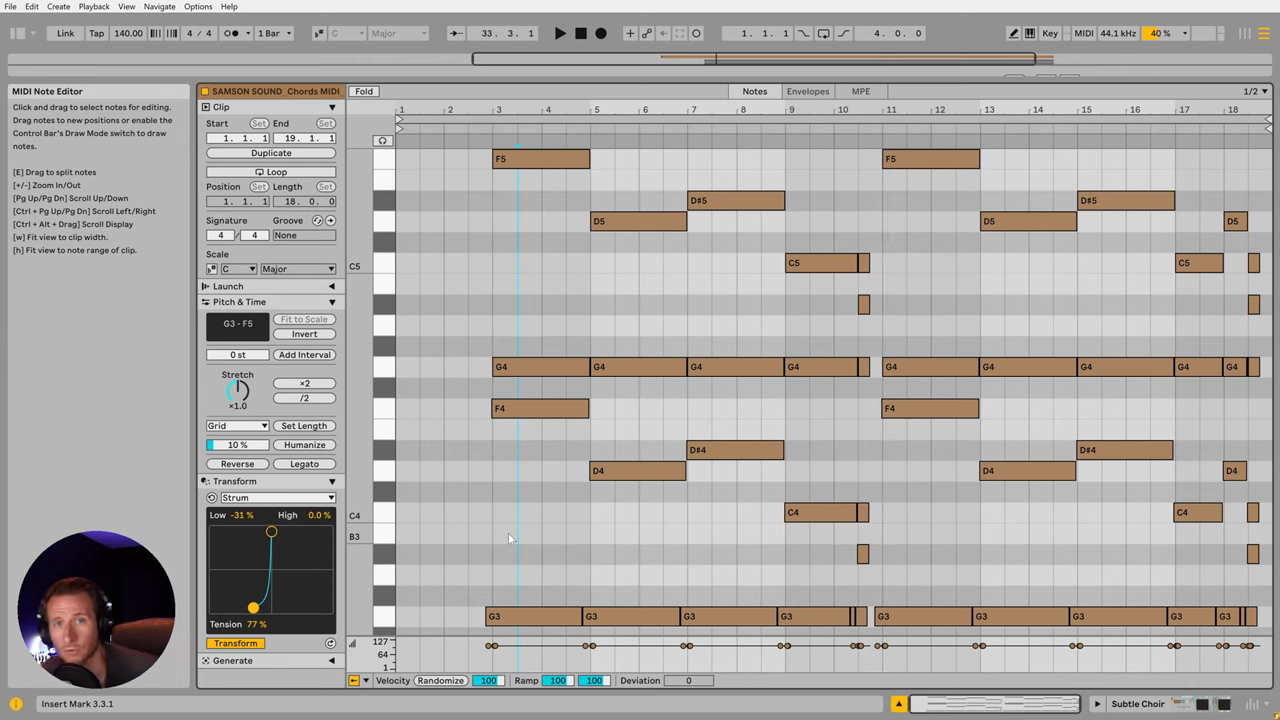
left_click(452, 545)
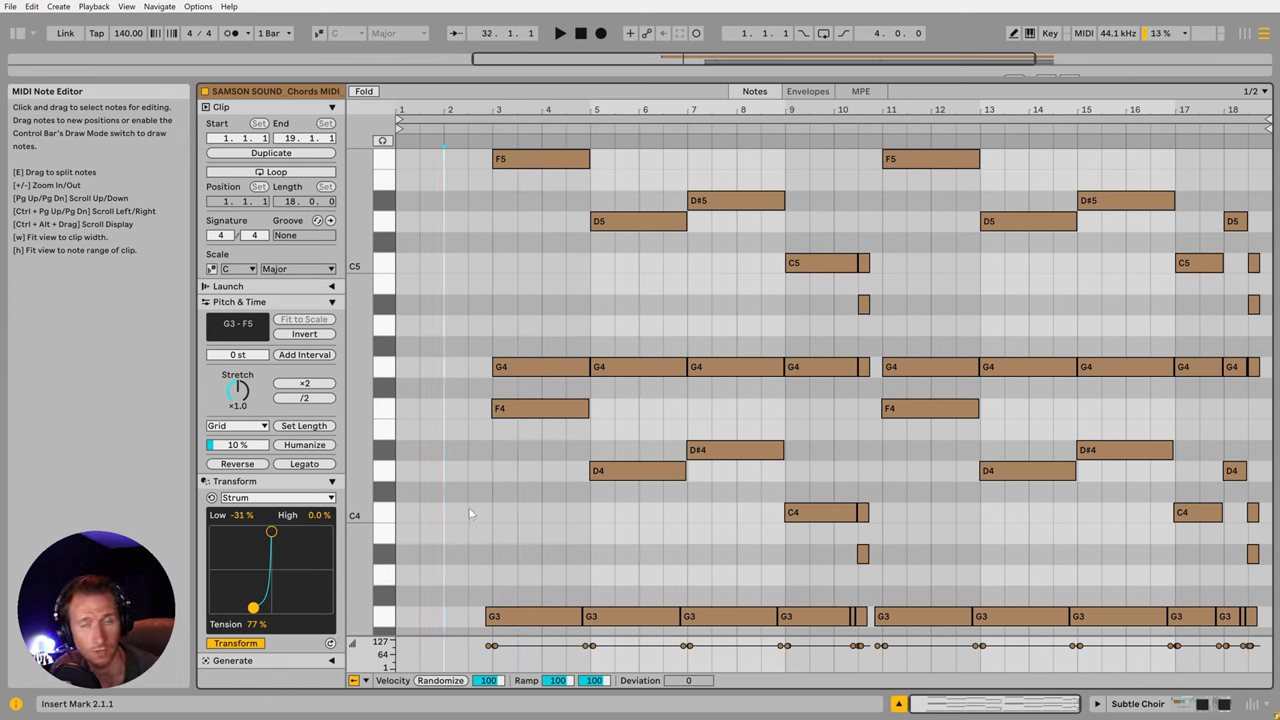
left_click(473, 472)
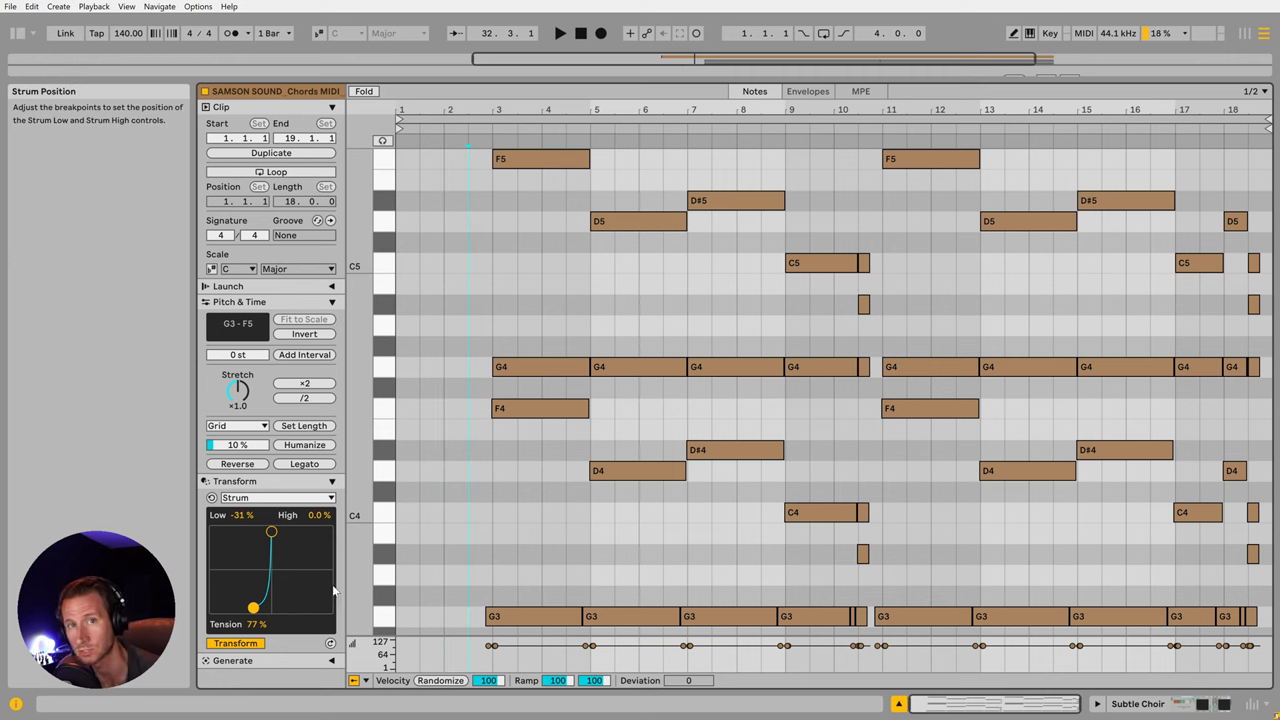
left_click(448, 555)
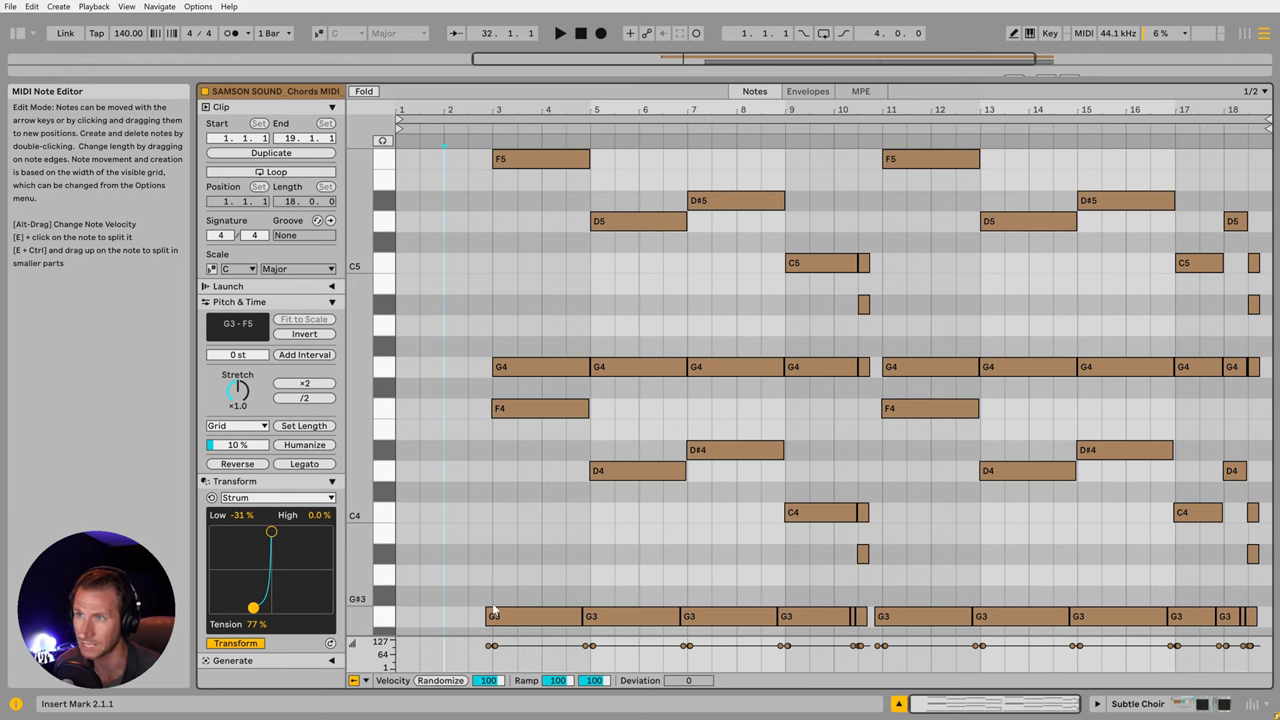
Step: Shift the first F5 note of the Subtle Choir clip slightly later by hand
scroll(549, 236, "up", 1)
left_click_drag(502, 230, 508, 230)
left_click(492, 298)
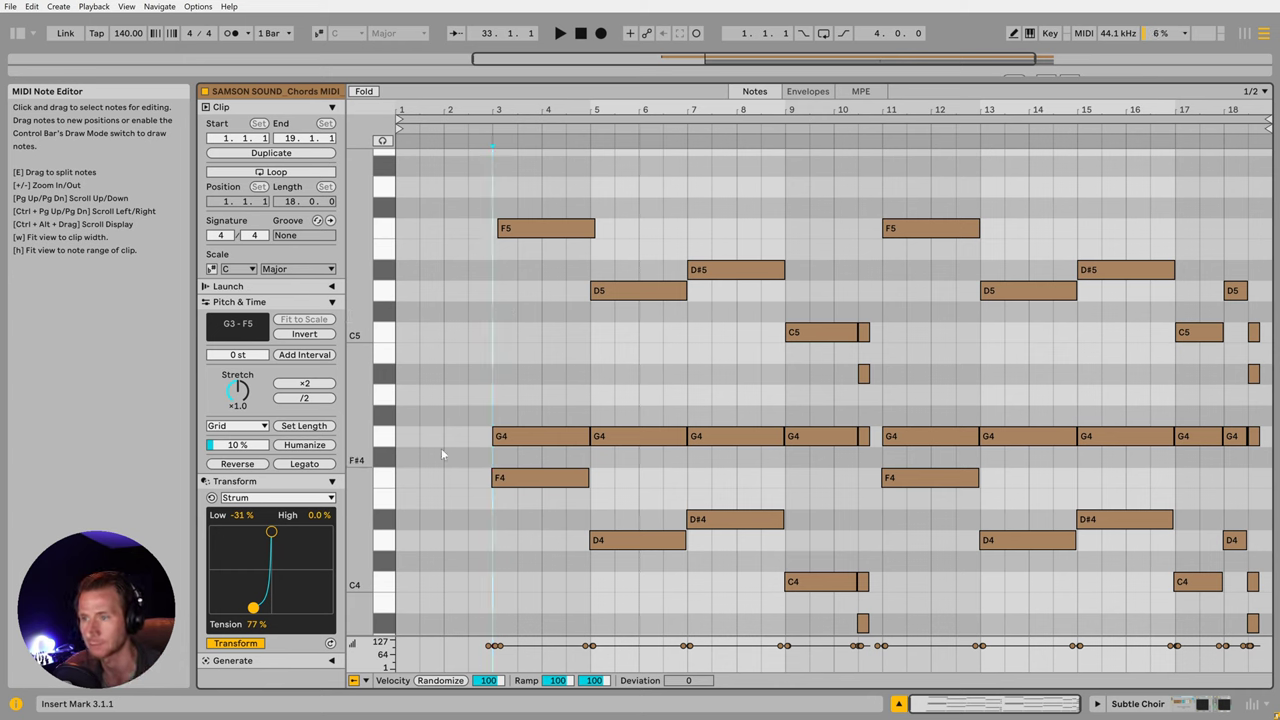
left_click_drag(427, 447, 1272, 425)
left_click(447, 350)
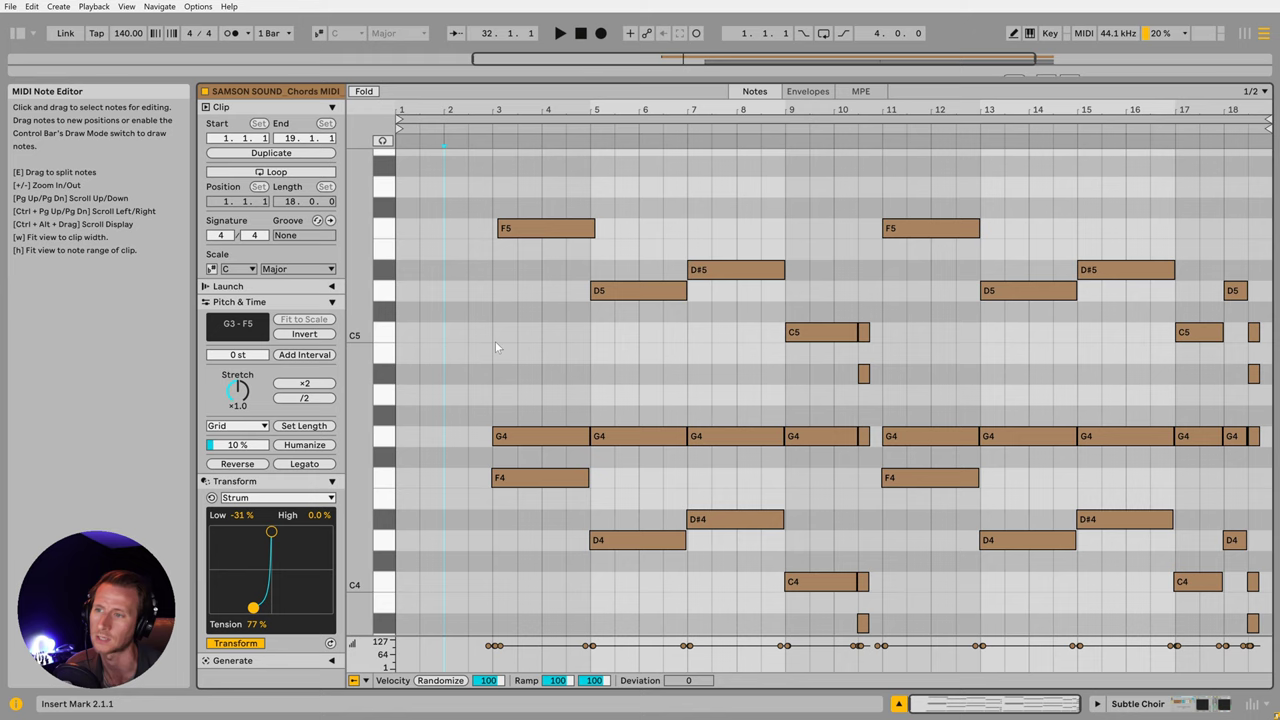
Step: Review the available transformations, keep Time Warp for the Snare Build clip, and audition its straight C3 notes from the start
scroll(492, 342, "down", 2)
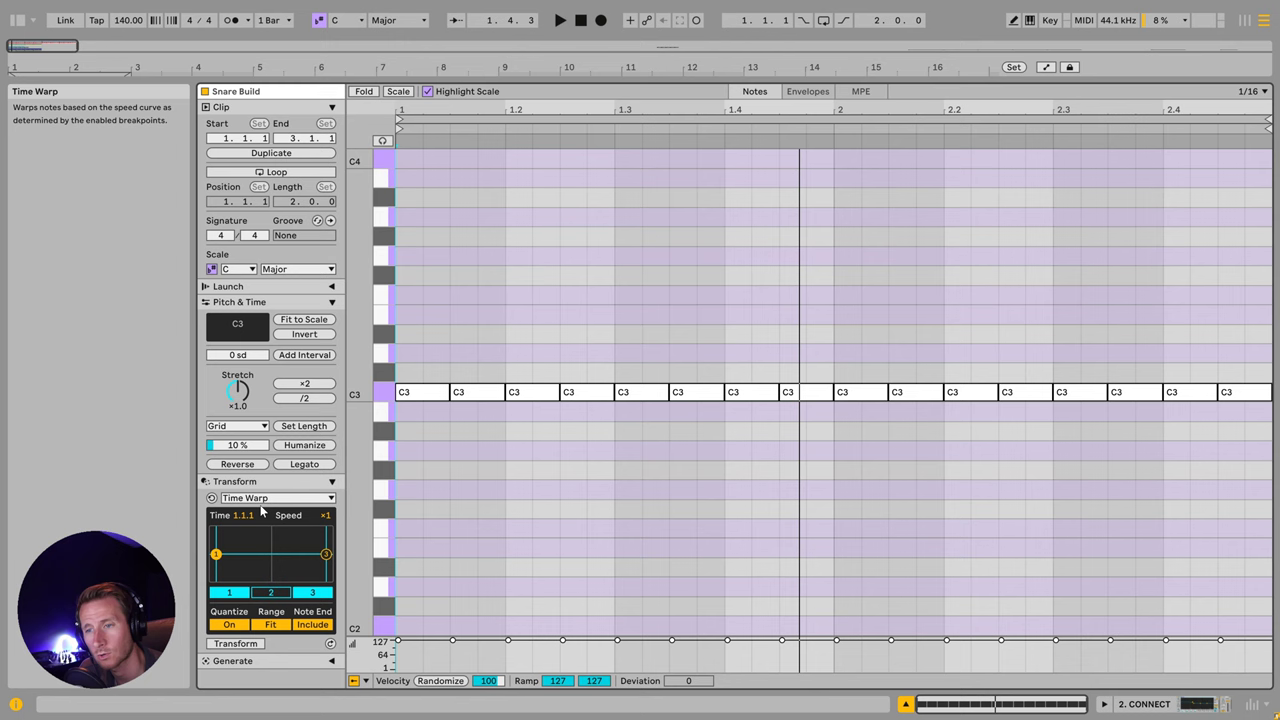
left_click(270, 497)
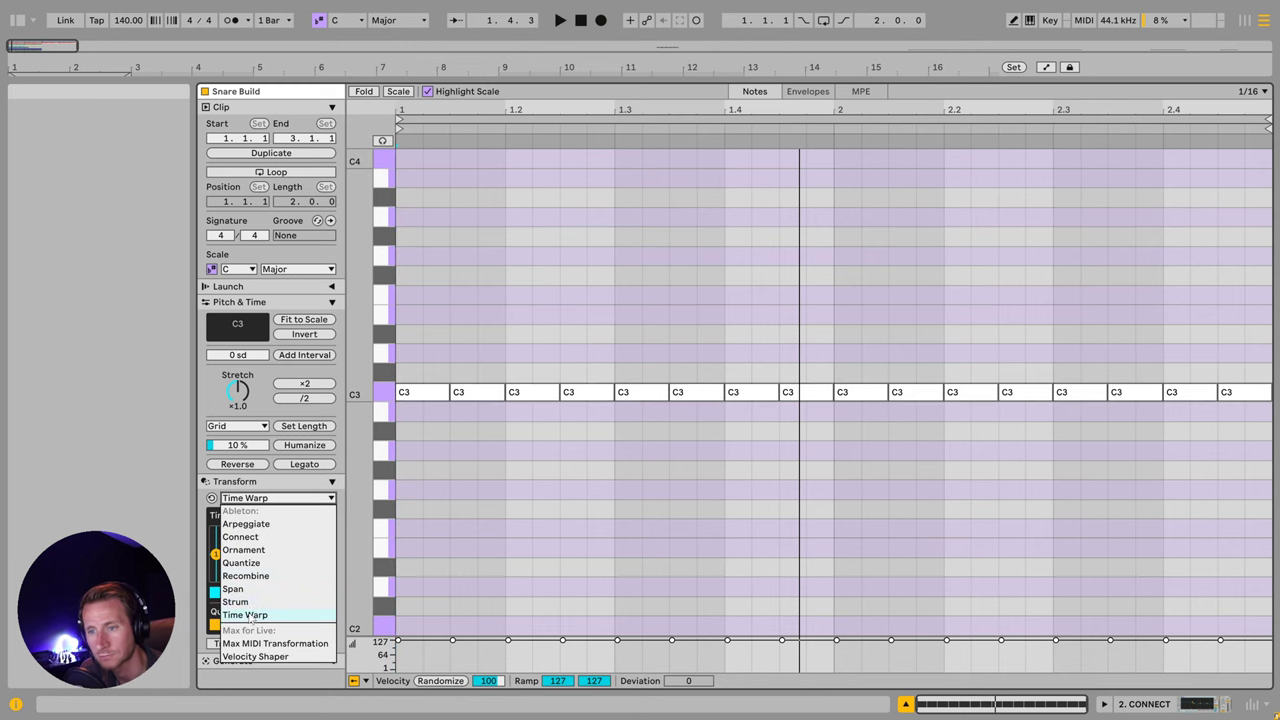
left_click(386, 520)
left_click(409, 528)
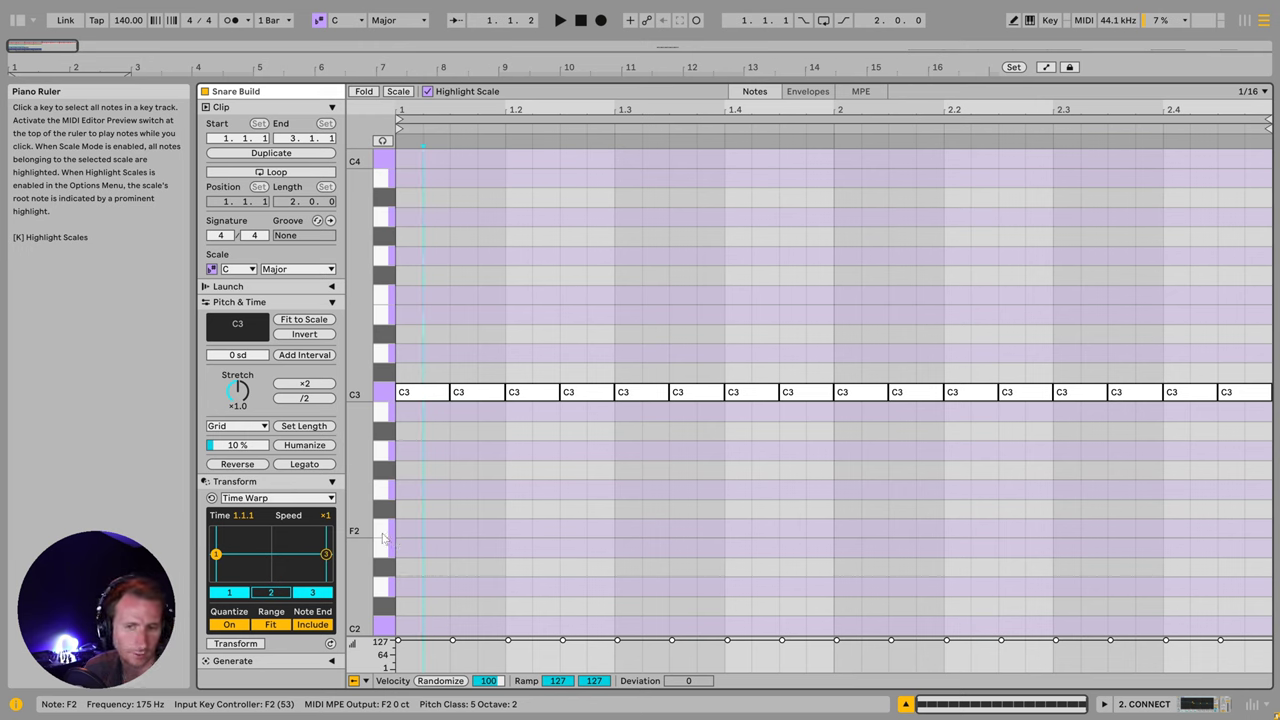
left_click(402, 499)
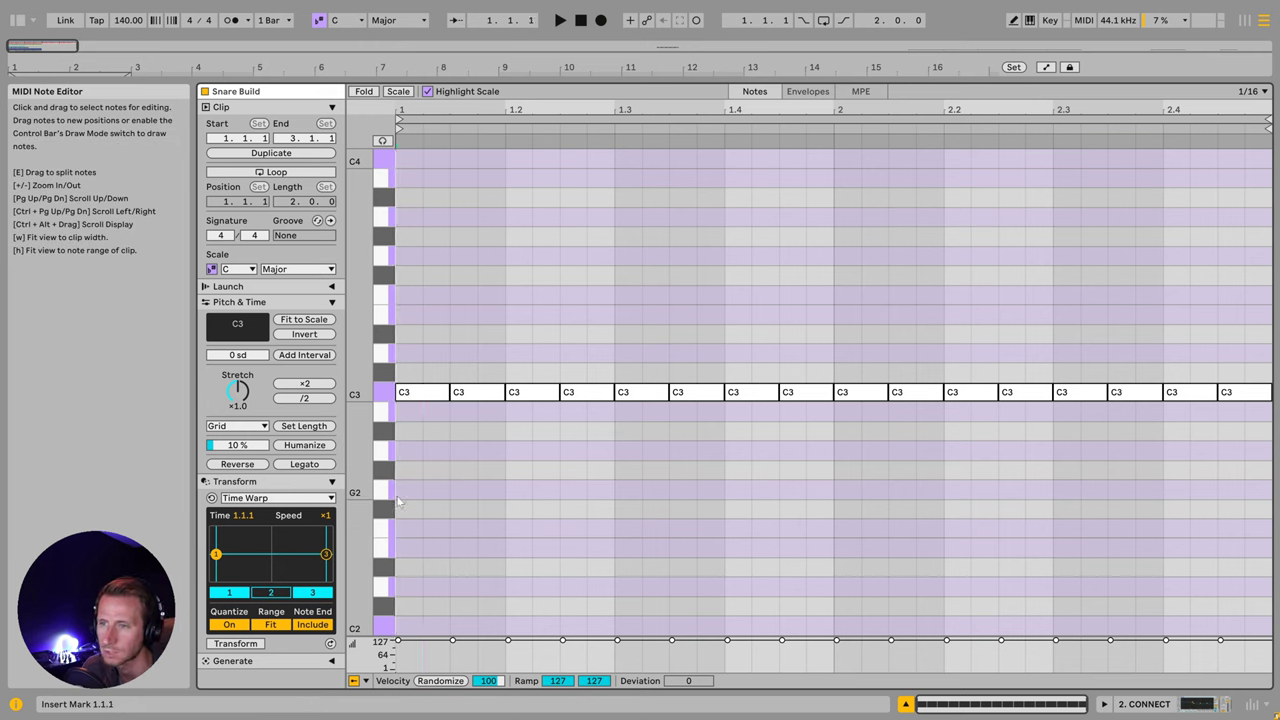
key("space")
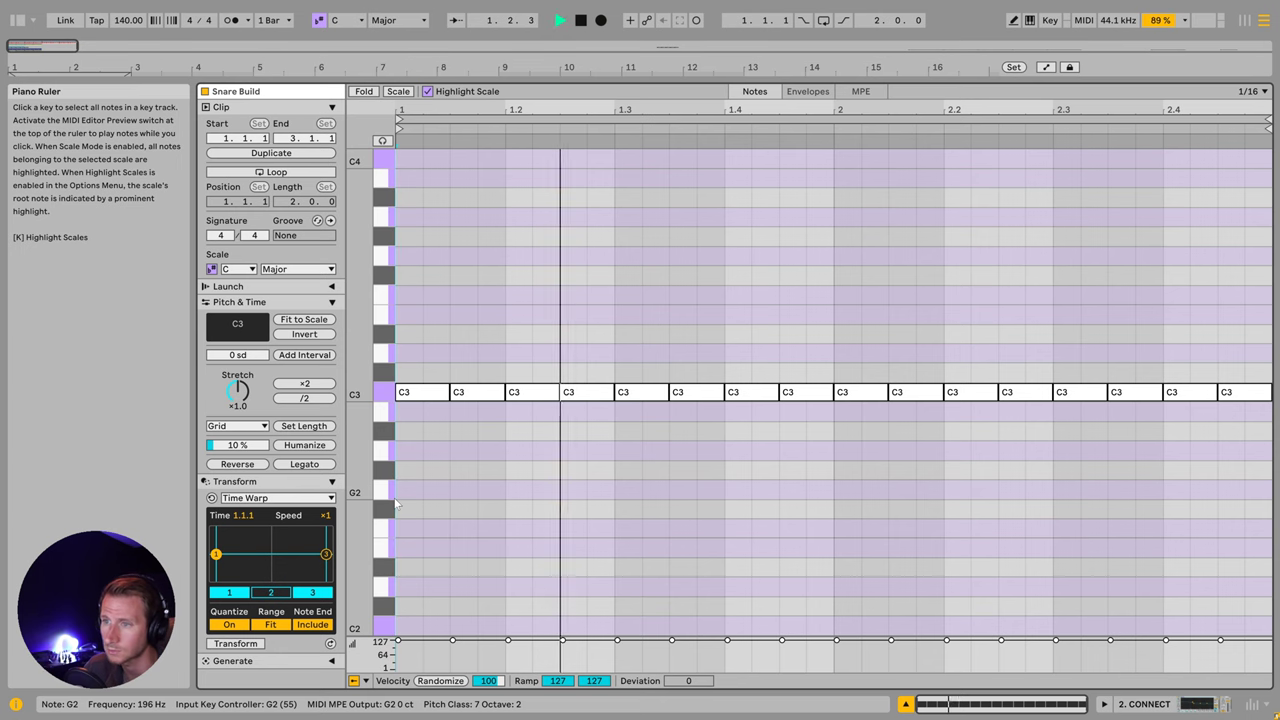
Step: Time-warp the Snare Build notes with breakpoint 3 at 2.3.4 and speed ×10, and audition the accelerating roll
left_click(236, 644)
left_click_drag(328, 554, 311, 530)
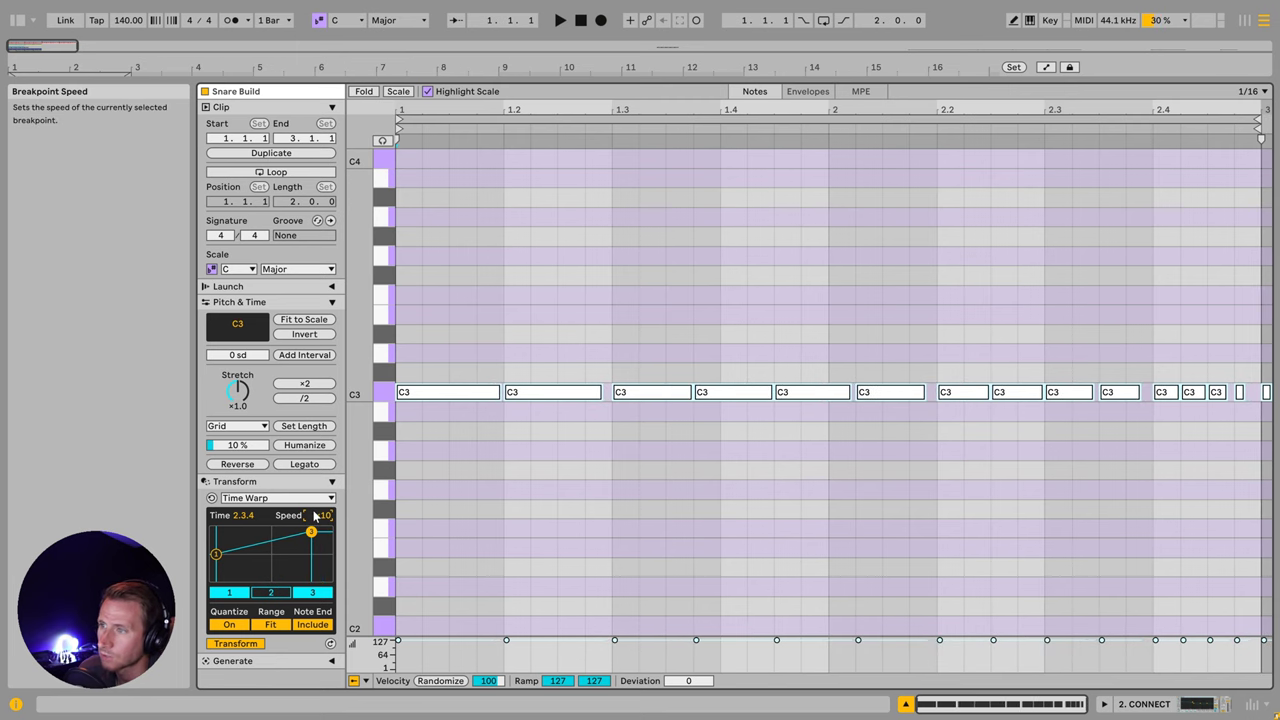
key("space")
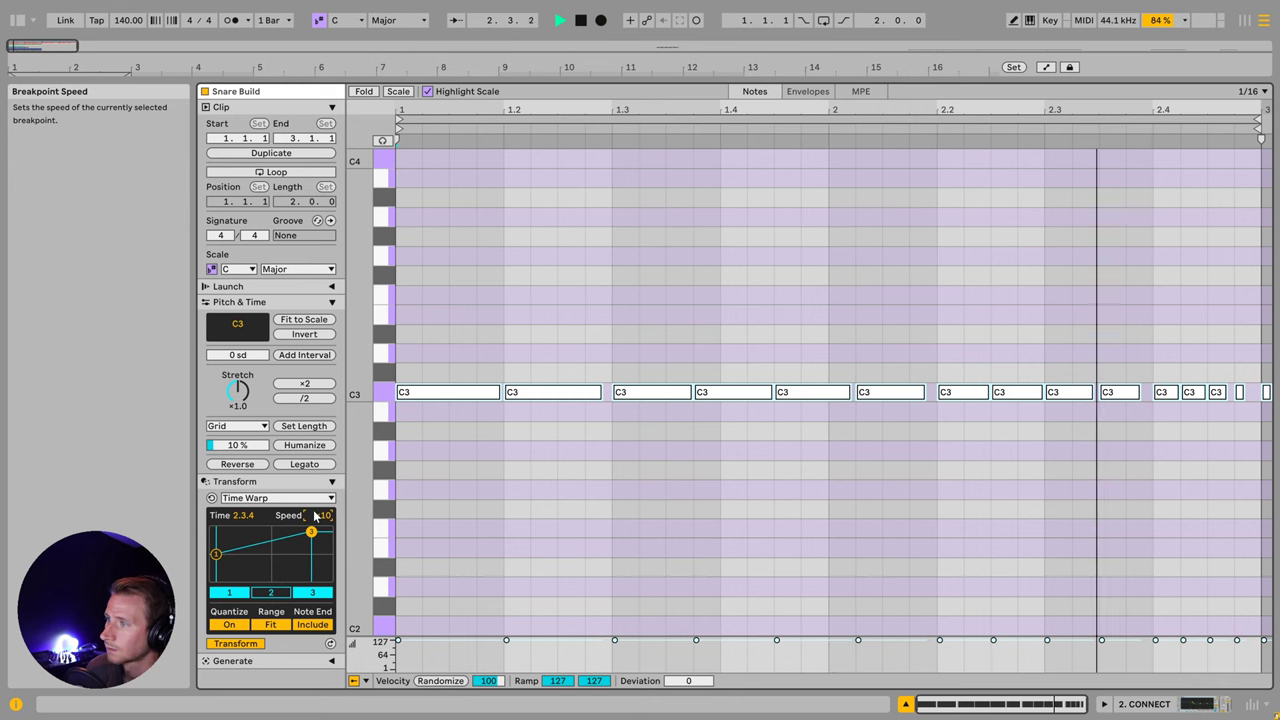
key("space")
left_click(531, 500)
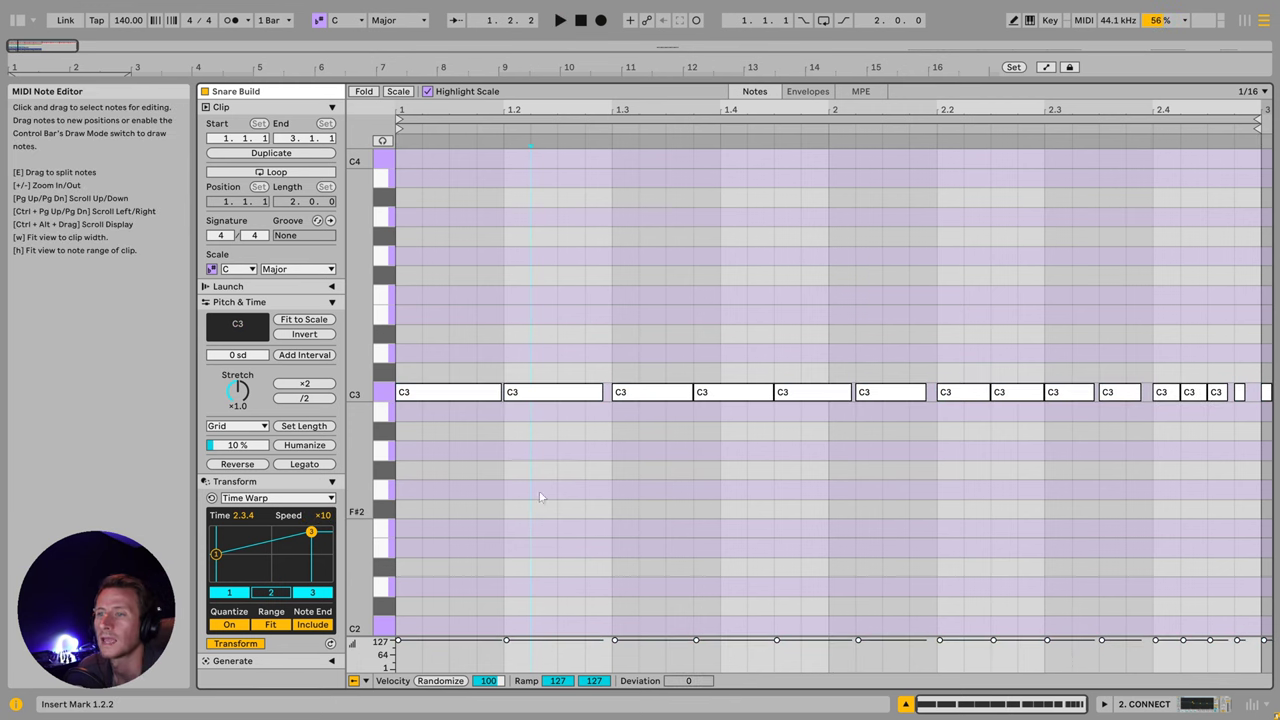
Step: Solo the 1. ARPEGGIATOR group in the arrangement and loop the first four bars of the Melody track
key("Tab")
left_click(15, 204)
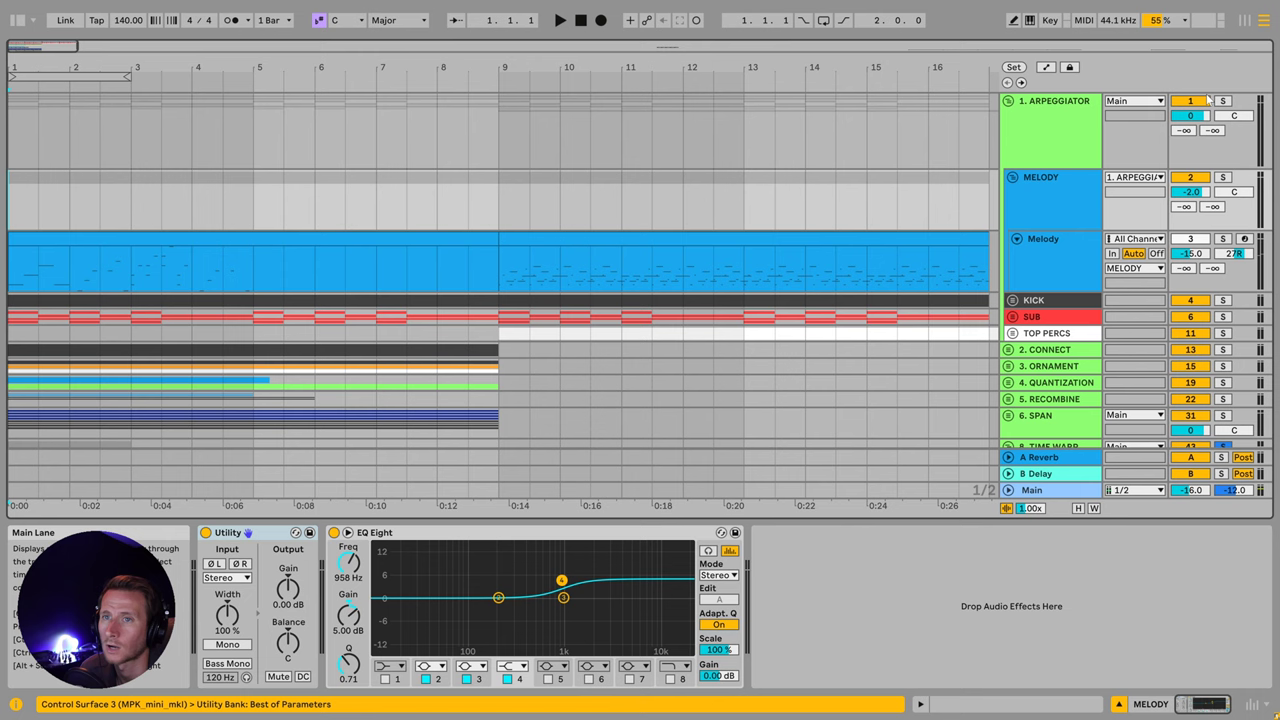
left_click(1225, 101)
left_click(206, 243)
left_click_drag(251, 265, 9, 265)
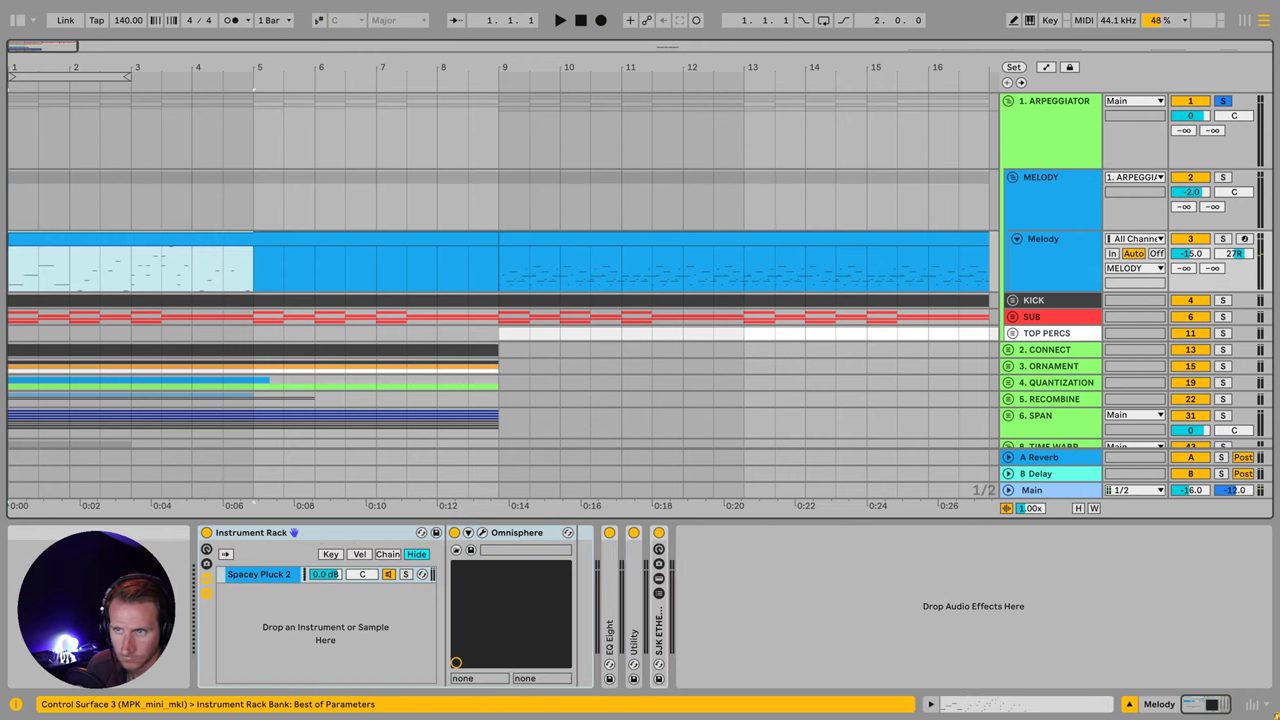
key("super+l")
Step: Open the first Melody clip in the note editor and audition its notes from the start
key("Tab")
key("space")
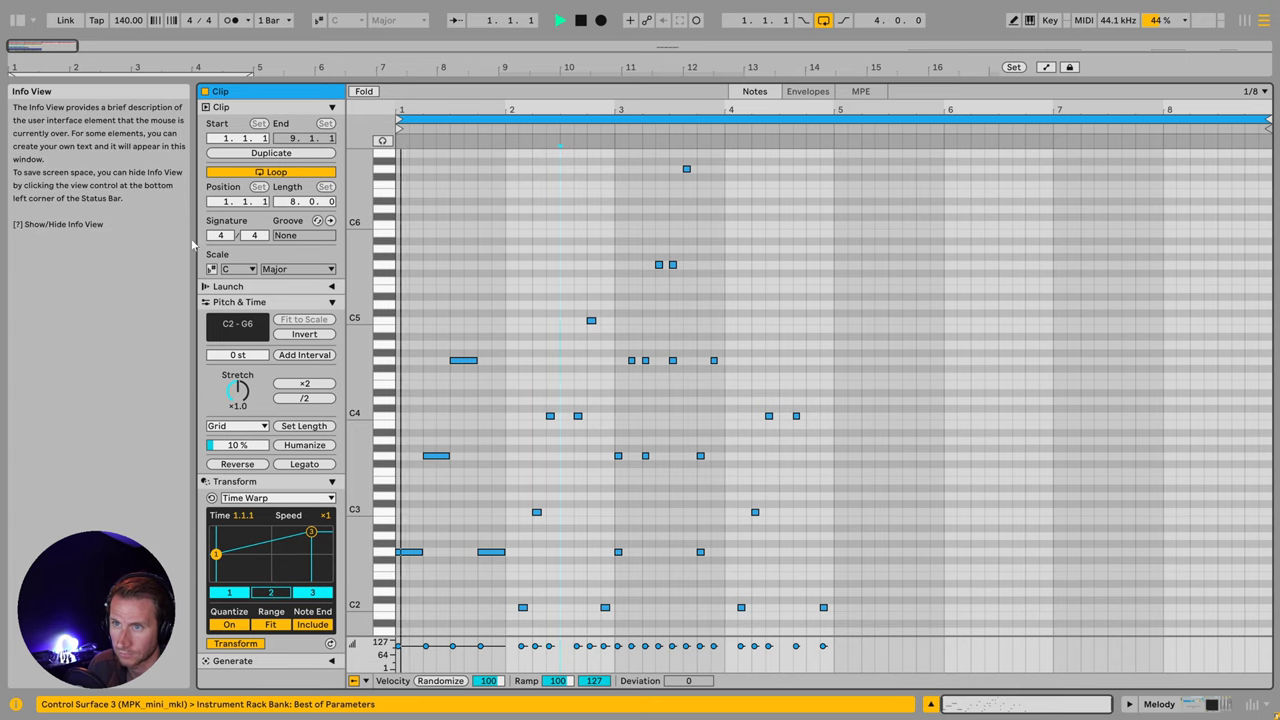
left_click(480, 312)
key("space")
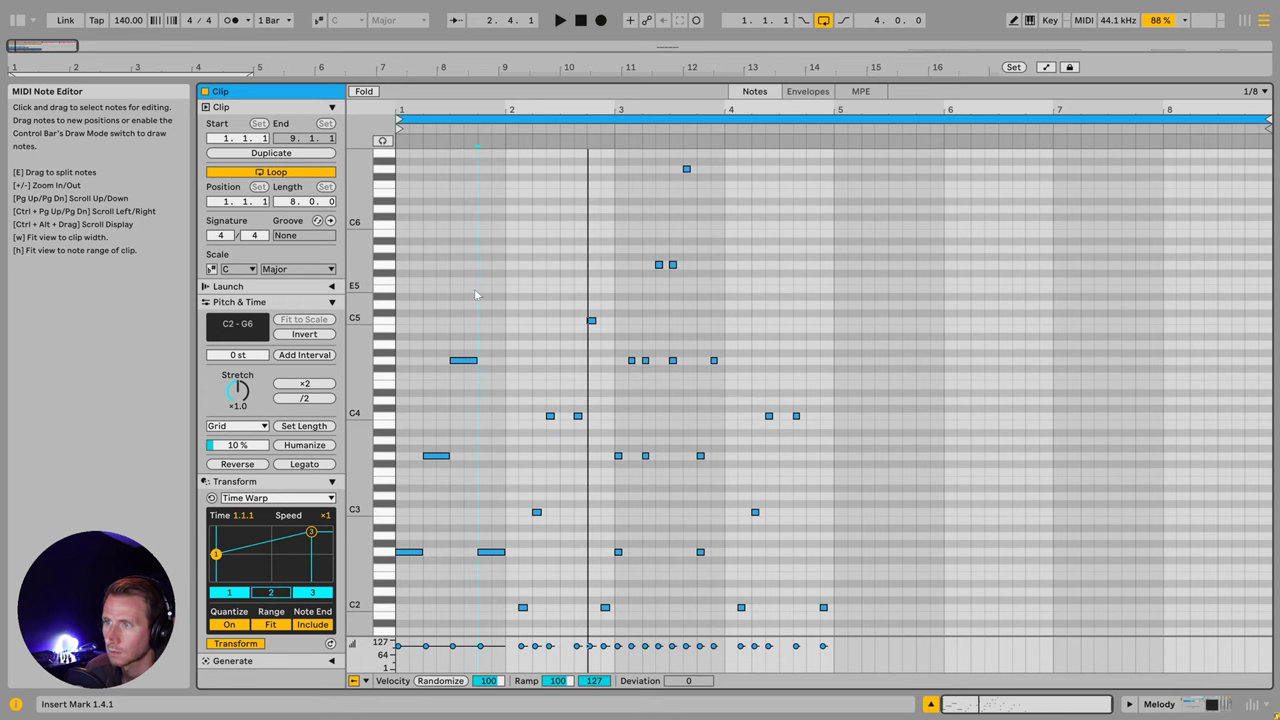
Step: Time-warp the Melody clip with breakpoint 3 at 4.3.1 and speed ×10, and audition the result
left_click(255, 648)
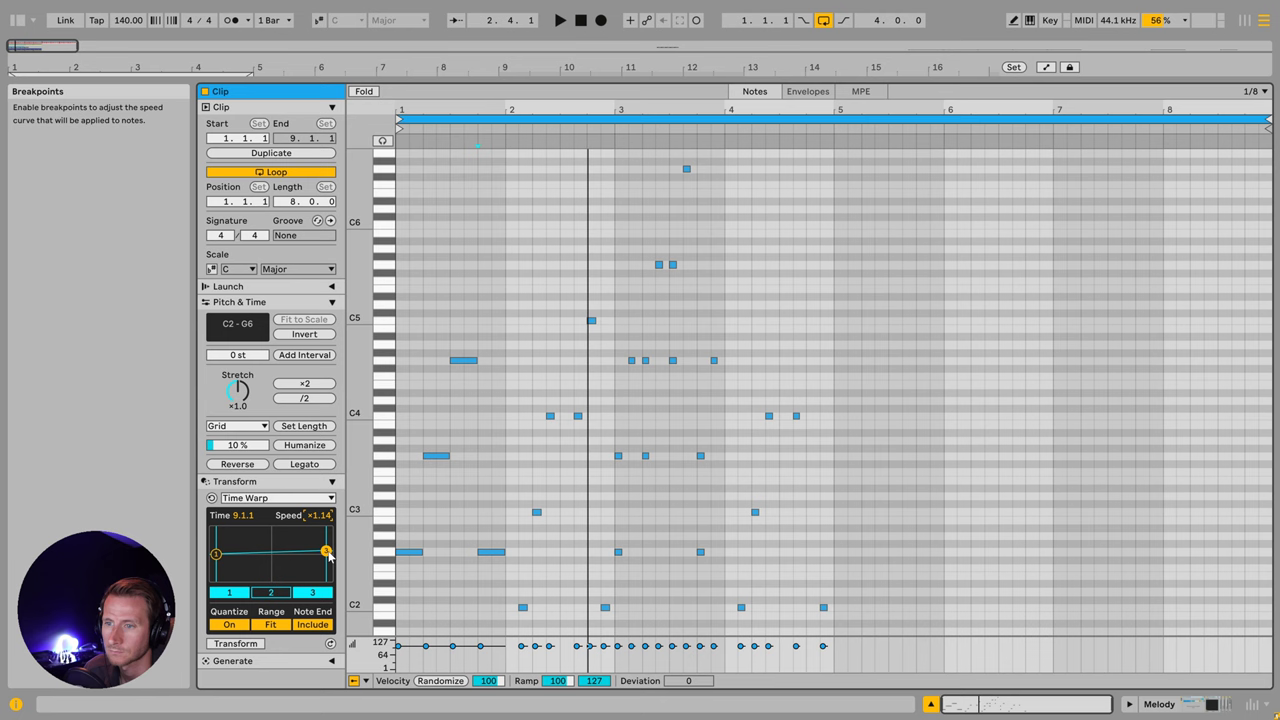
left_click_drag(326, 555, 265, 500)
key("space")
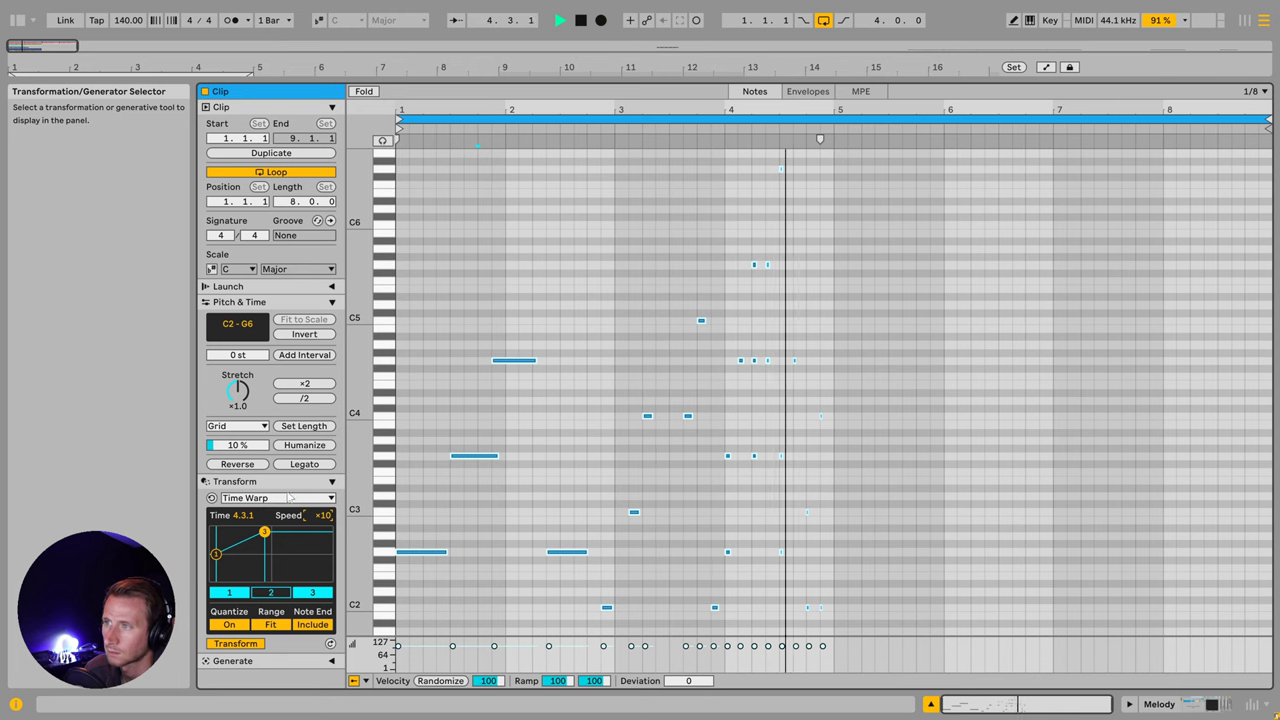
key("space")
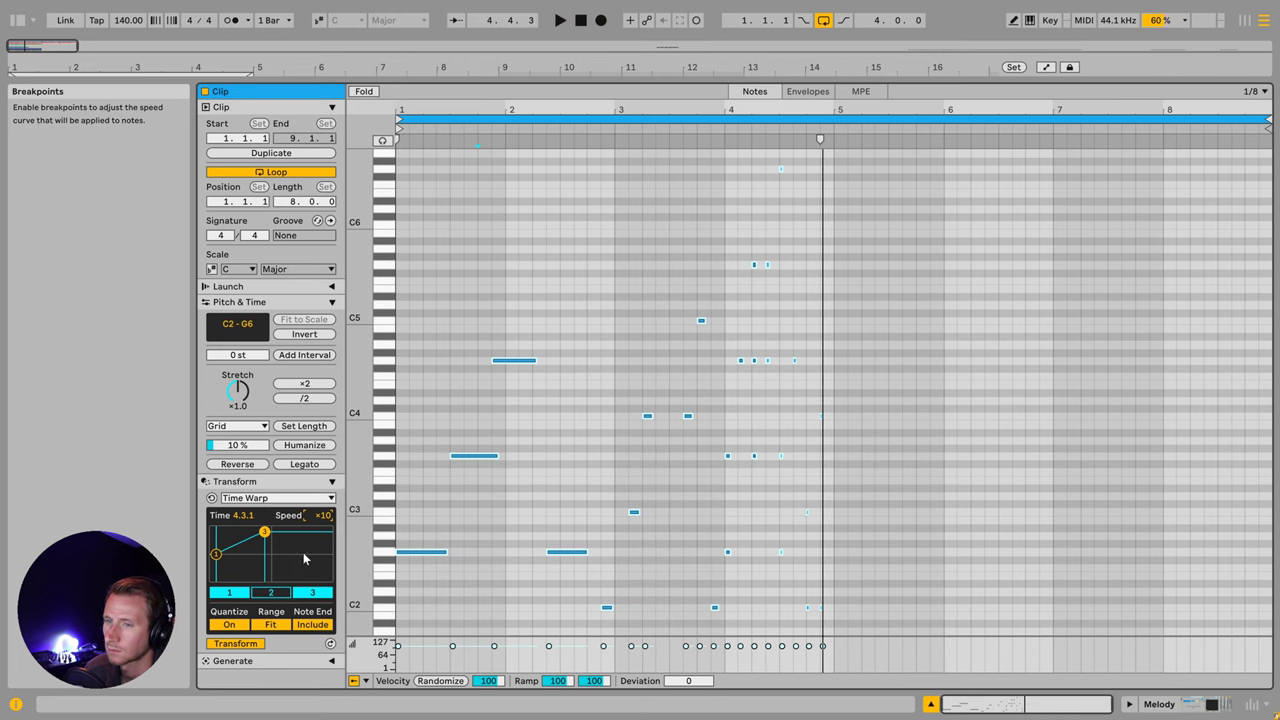
Step: Enable Time Warp breakpoint 2 for the Melody clip and reshape the speed curve by moving its breakpoints
left_click(271, 593)
left_click_drag(268, 556, 240, 592)
mouse_move(275, 533)
left_mouse_down()
mouse_move(312, 529)
mouse_move(296, 531)
left_mouse_up()
left_click_drag(242, 576, 267, 563)
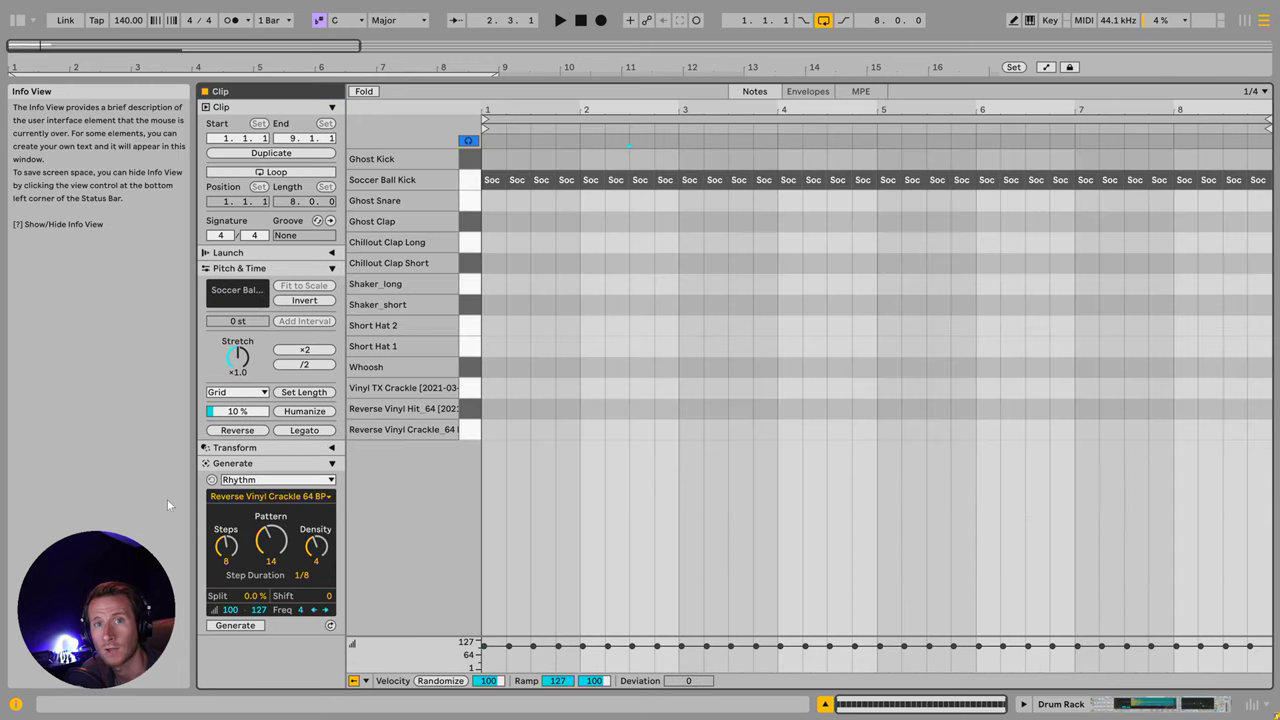
Step: Review the available MIDI generators for the Drum Rack clip and audition its Soccer Ball Kick pattern from the start
left_click(250, 481)
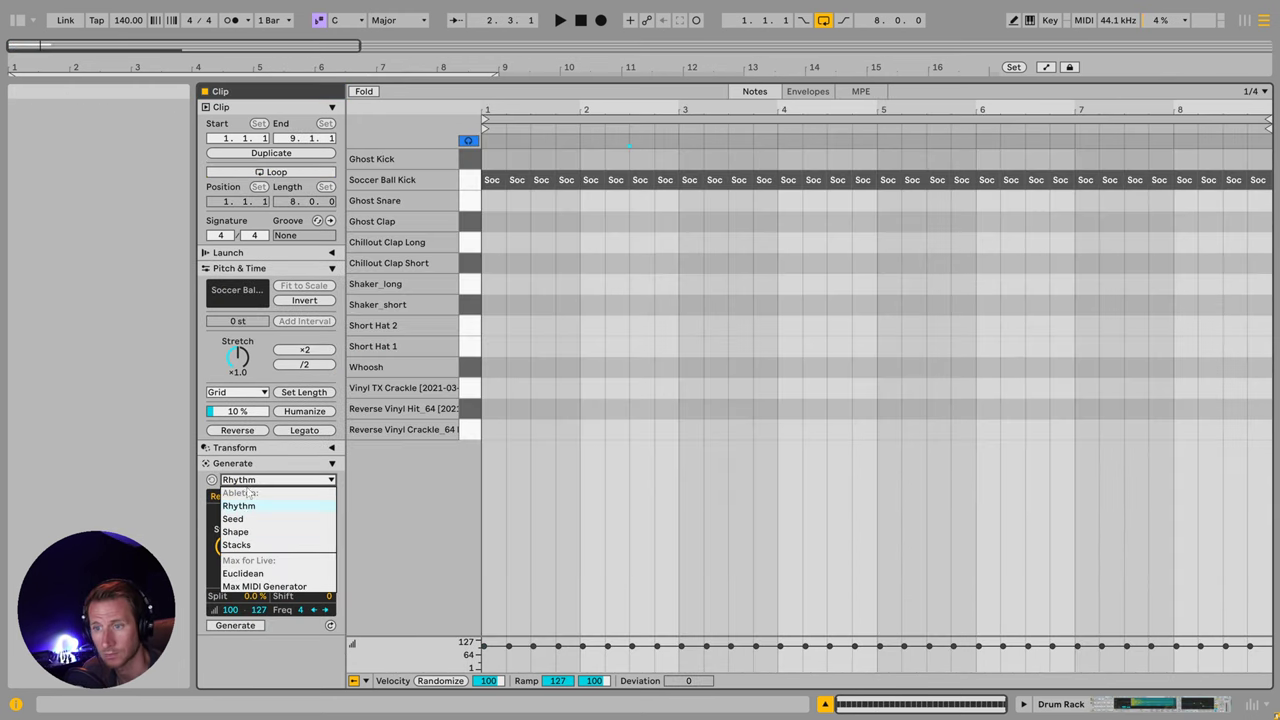
left_click(160, 485)
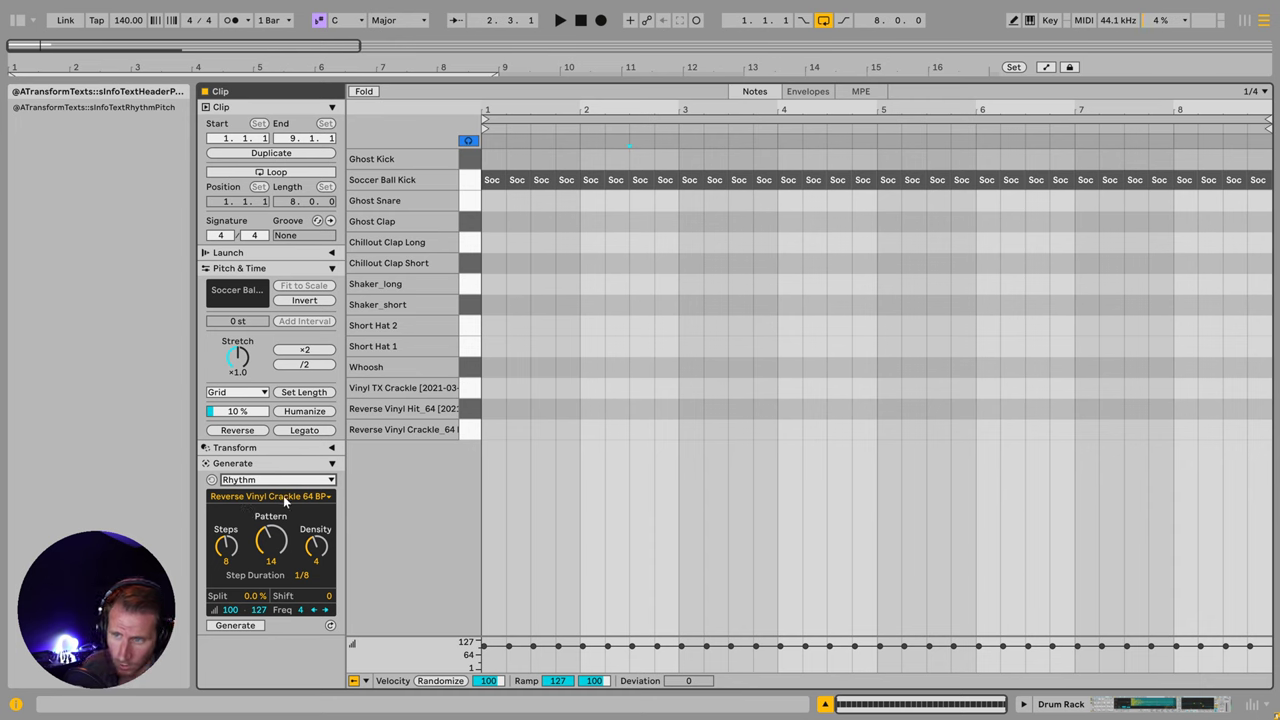
left_click(484, 406)
key("space")
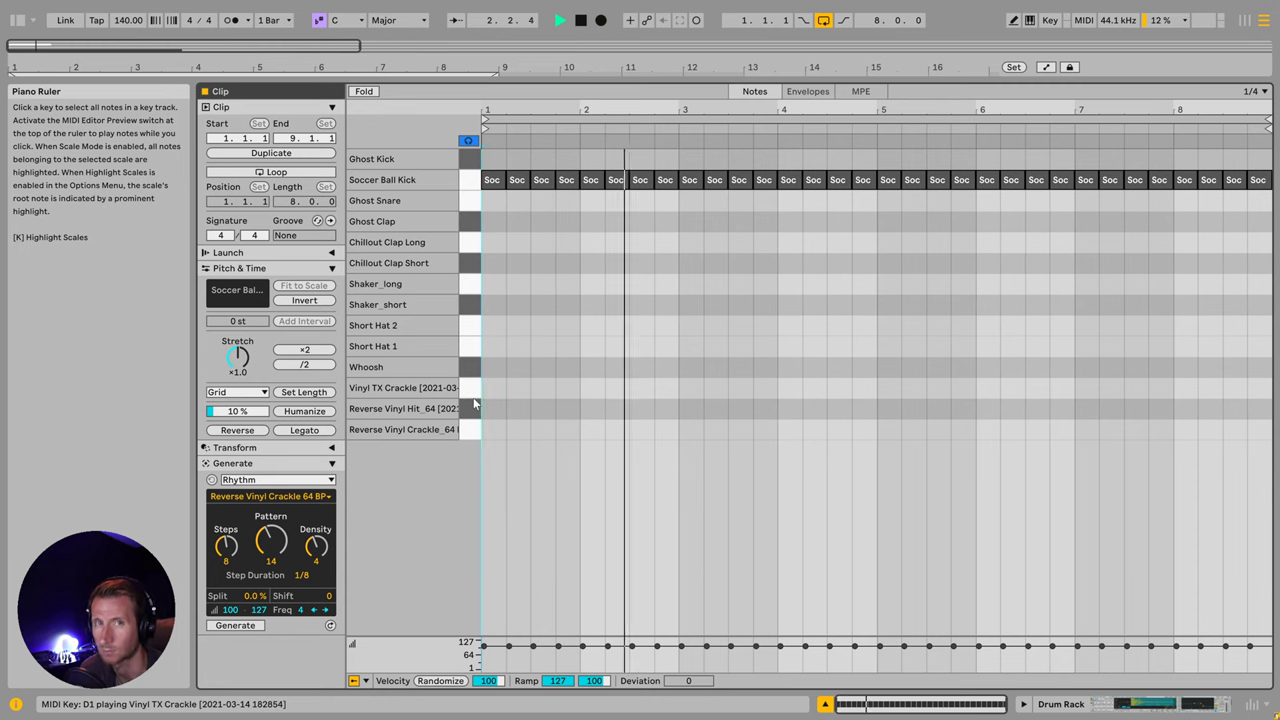
key("space")
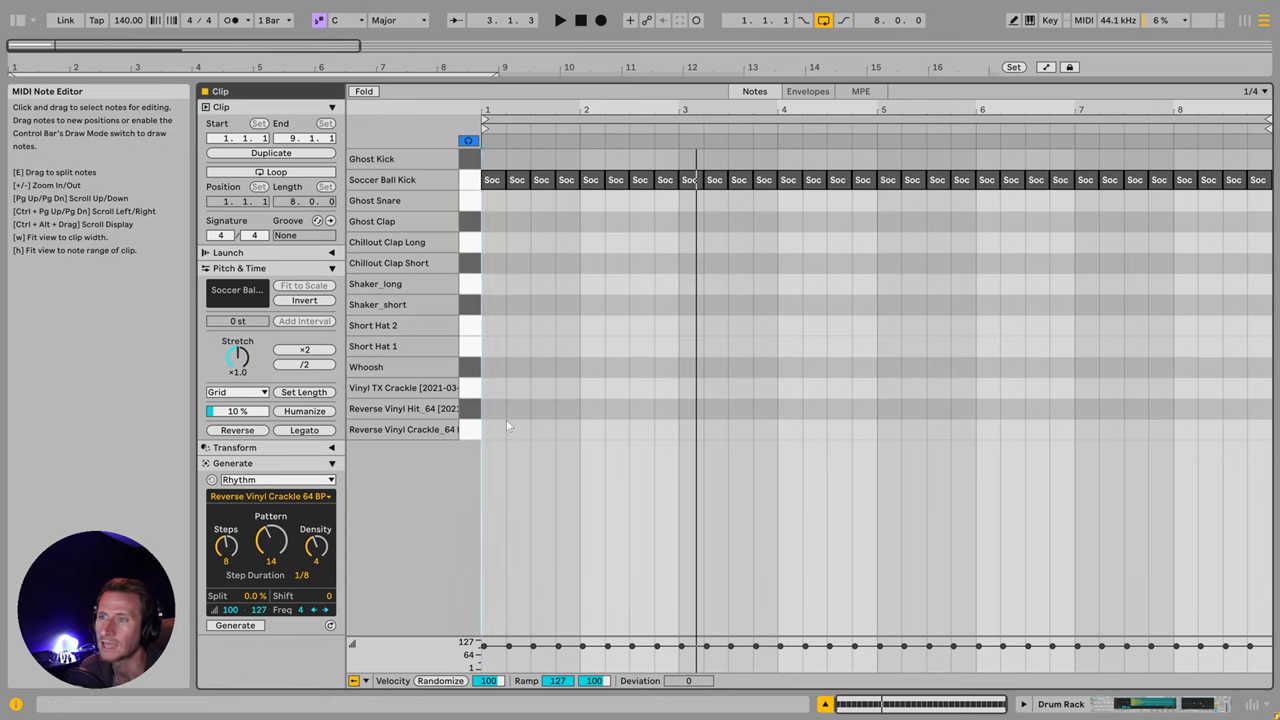
Step: Generate a Rhythm pattern on Short Hat 2 in the Drum Rack clip
left_click(270, 496)
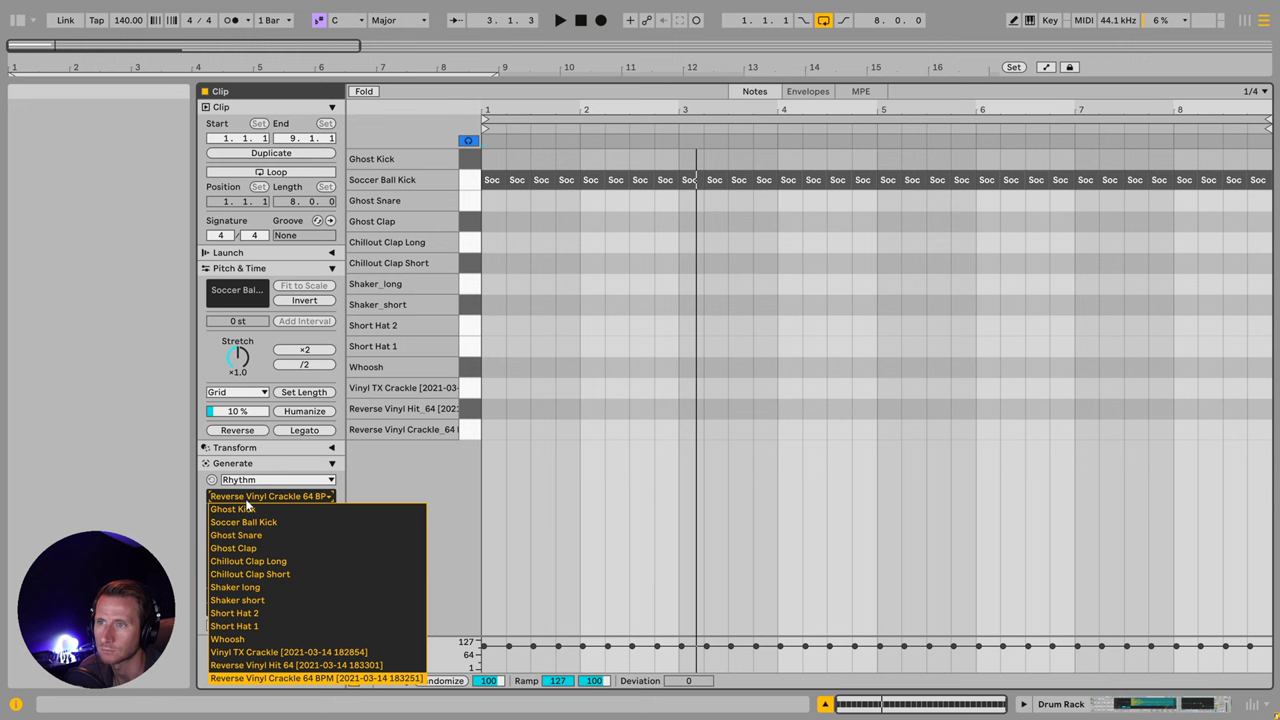
left_click(220, 613)
left_click(246, 625)
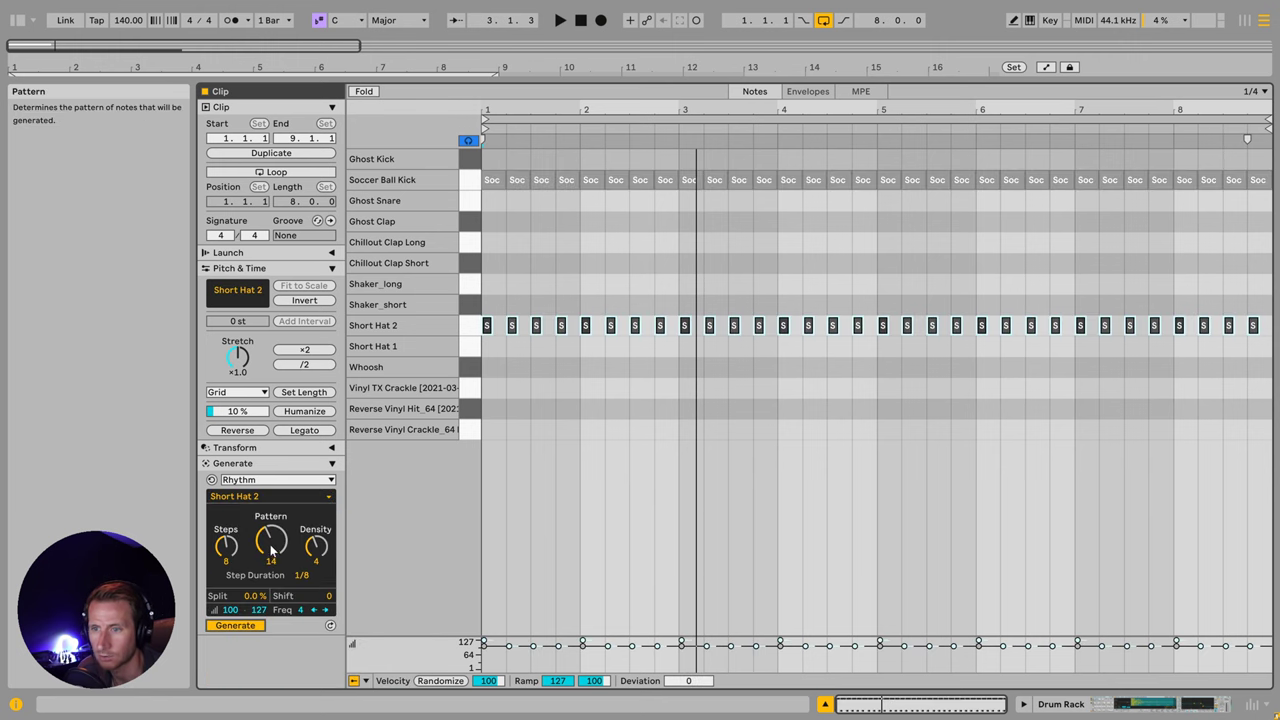
Step: Set the Short Hat 2 rhythm to 7 steps, density 2 and 1/32 step duration, trying pattern 26 first
mouse_move(272, 544)
left_mouse_down()
mouse_move(272, 508)
mouse_move(272, 519)
left_mouse_up()
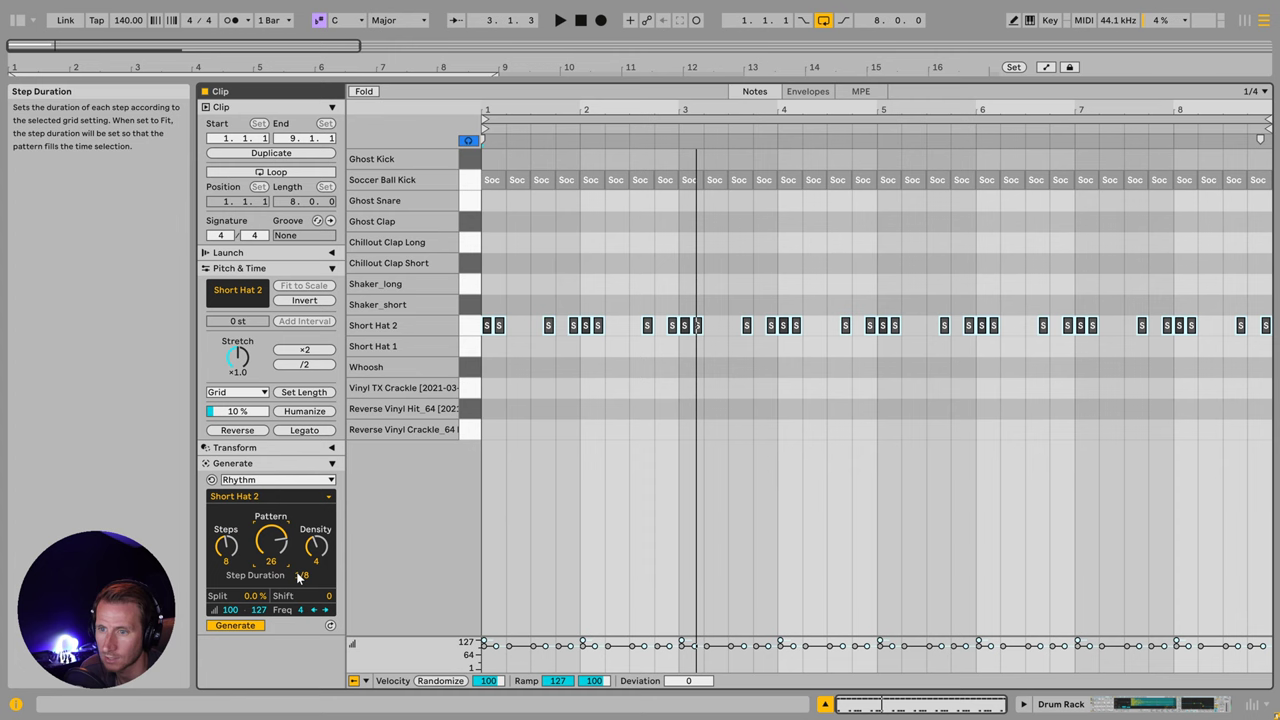
mouse_move(300, 576)
left_mouse_down()
mouse_move(300, 592)
mouse_move(308, 555)
left_mouse_up()
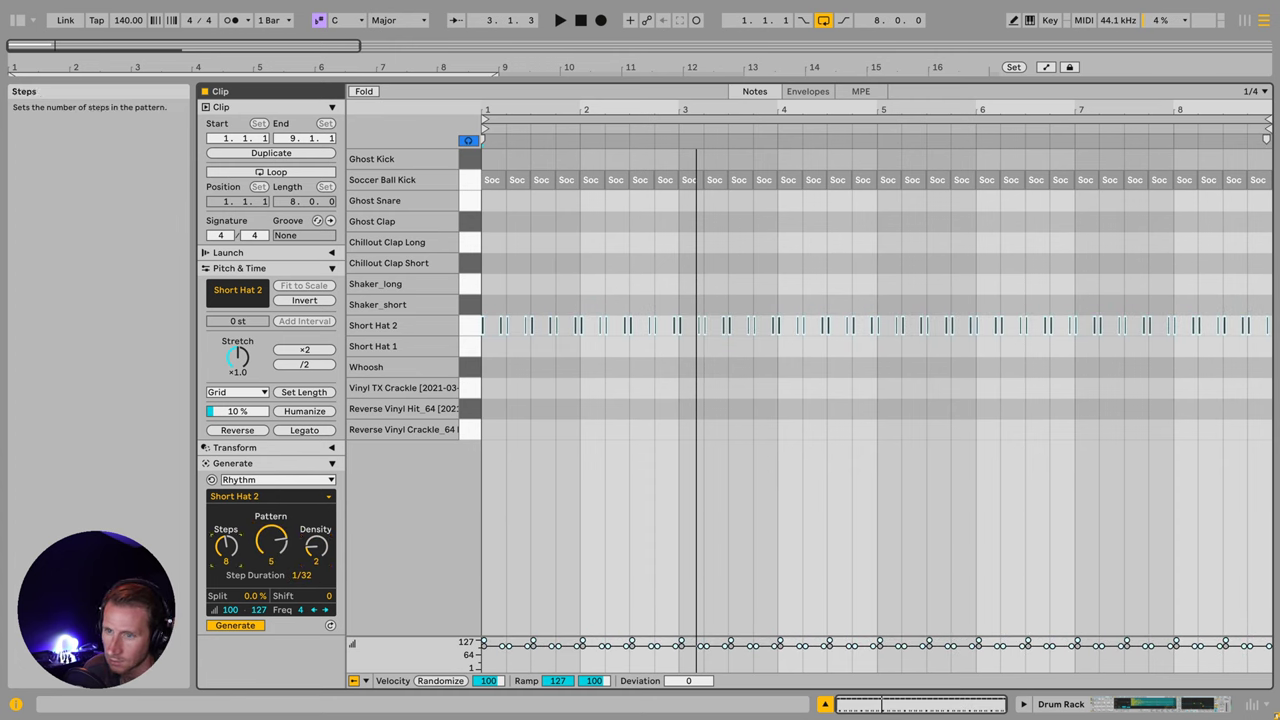
mouse_move(226, 546)
left_mouse_down()
mouse_move(226, 528)
mouse_move(226, 549)
left_mouse_up()
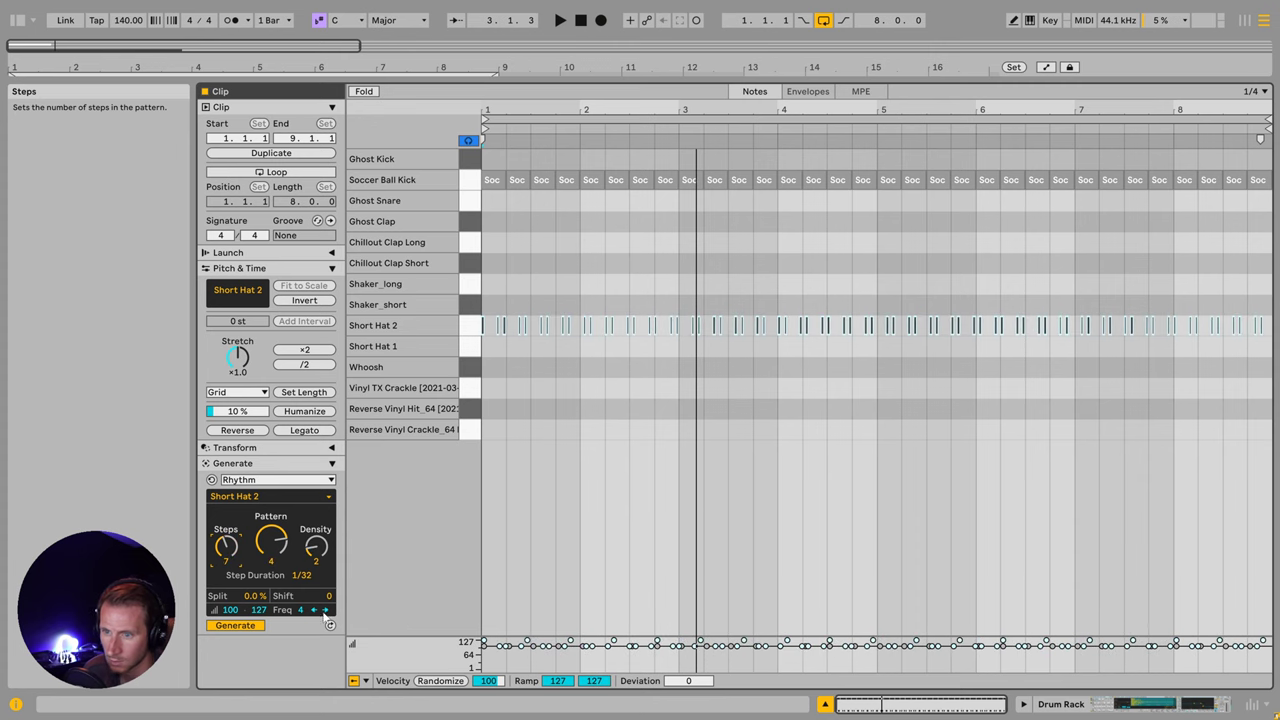
Step: Set the Short Hat 2 rhythm's step duration to 1/8, trying other durations such as 1/24 first
left_click(302, 576)
key("Down")
key("Down")
key("Up")
key("Up")
key("Up")
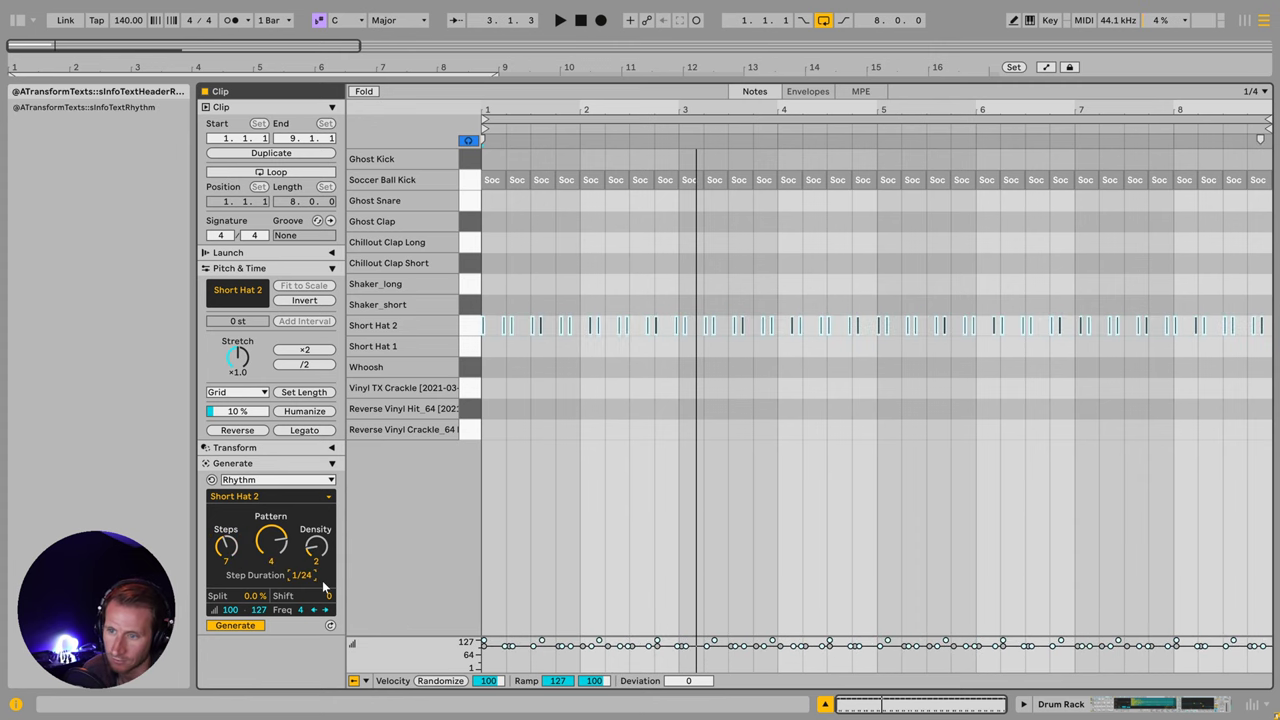
scroll(322, 580, "up", 3)
Step: Audition the 1/8 Short Hat 2 rhythm together with the kick from the start of the clip
key("space")
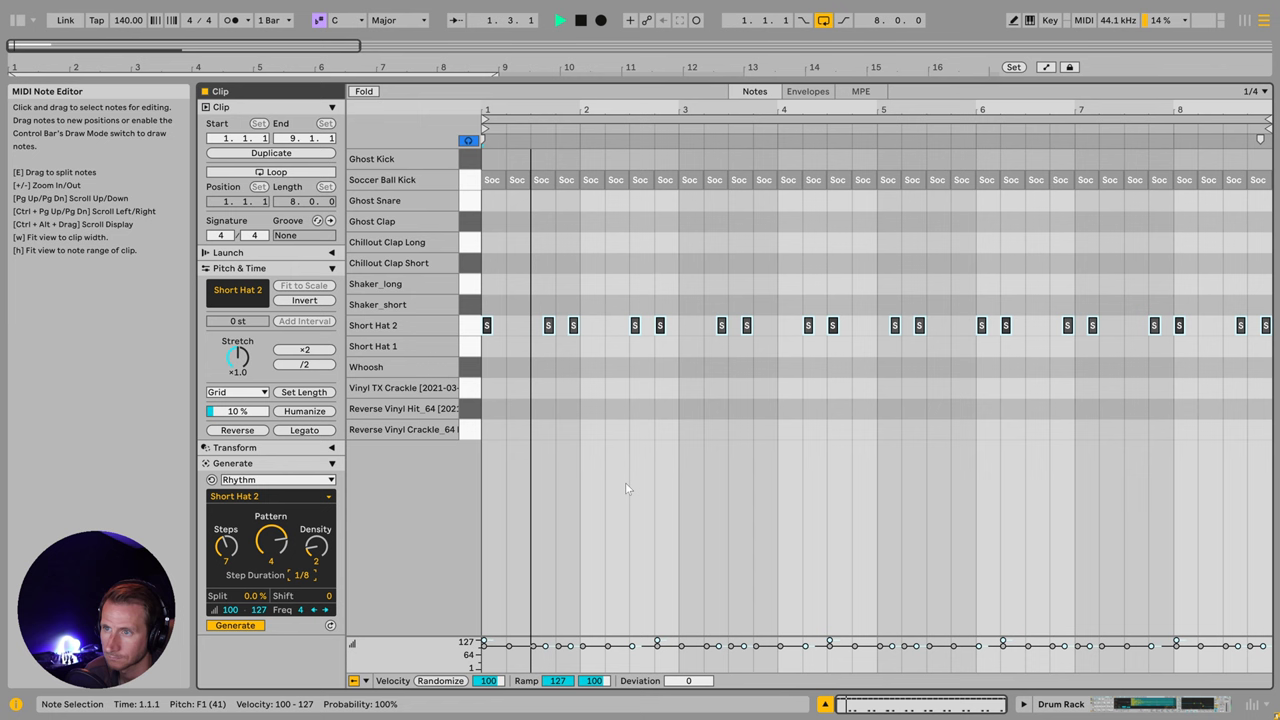
key("space")
key("space")
left_click(471, 328)
key("space")
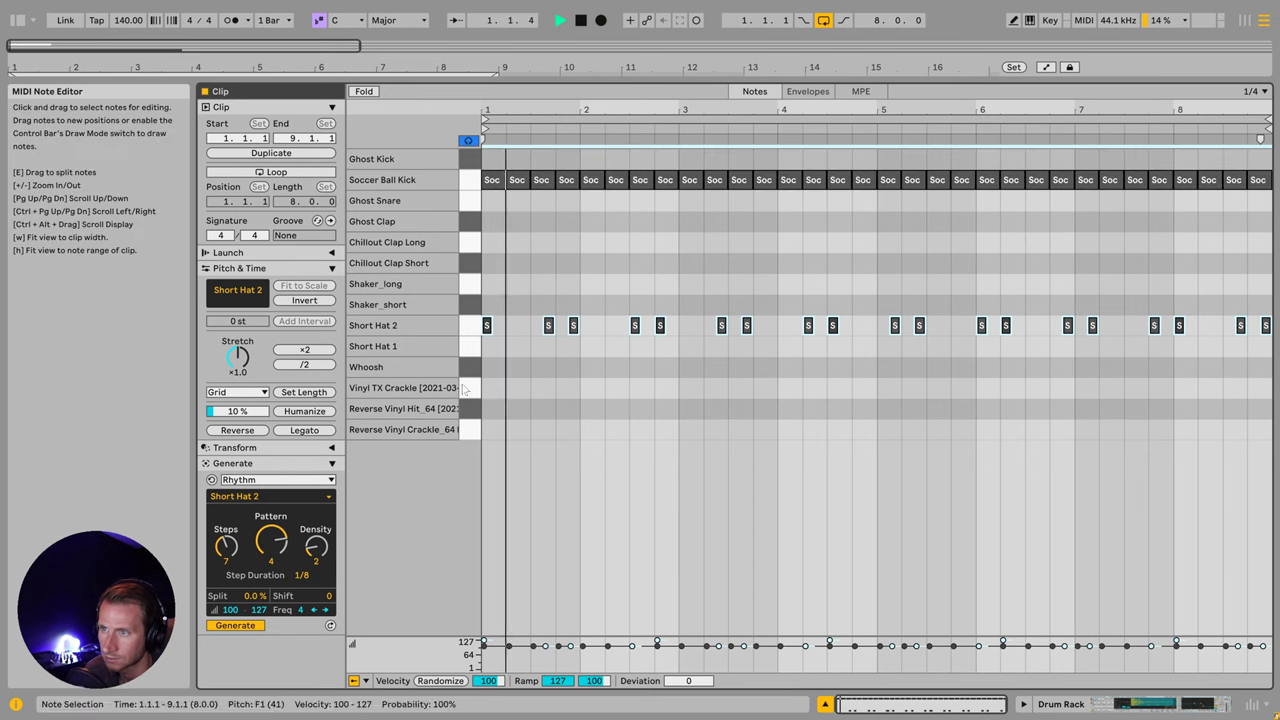
Step: Set Split to 50% for the Short Hat 2 rhythm and audition the pattern
left_click(255, 596)
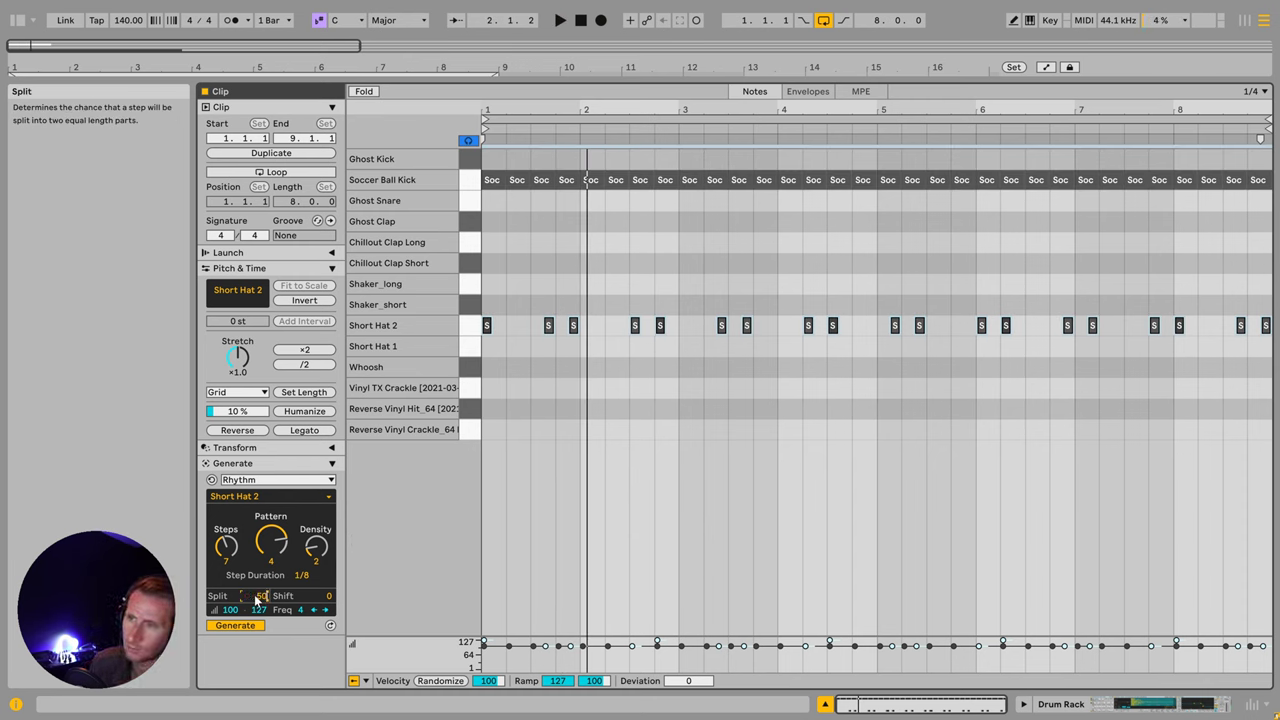
key("Return")
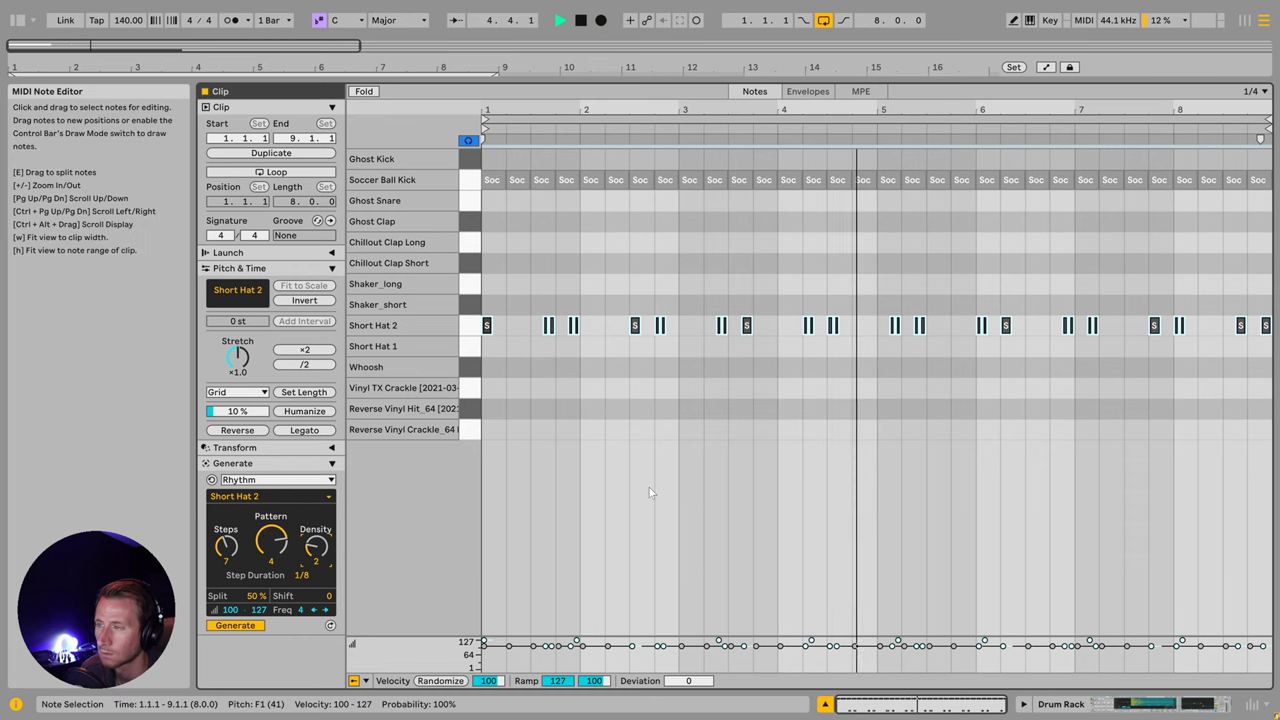
left_click(583, 447)
key("space")
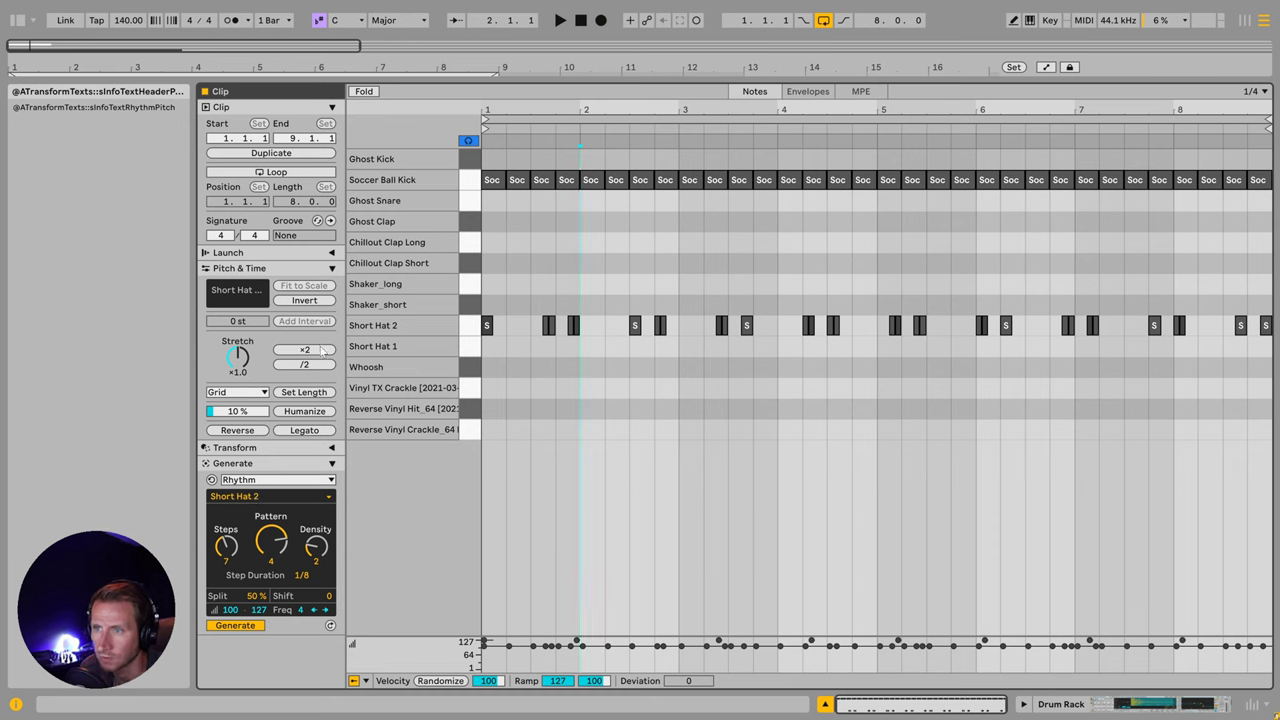
Step: Generate a Short Hat 1 rhythm with 1/16 step duration and 0% split, and try shifting its accent position in both directions
left_click(250, 497)
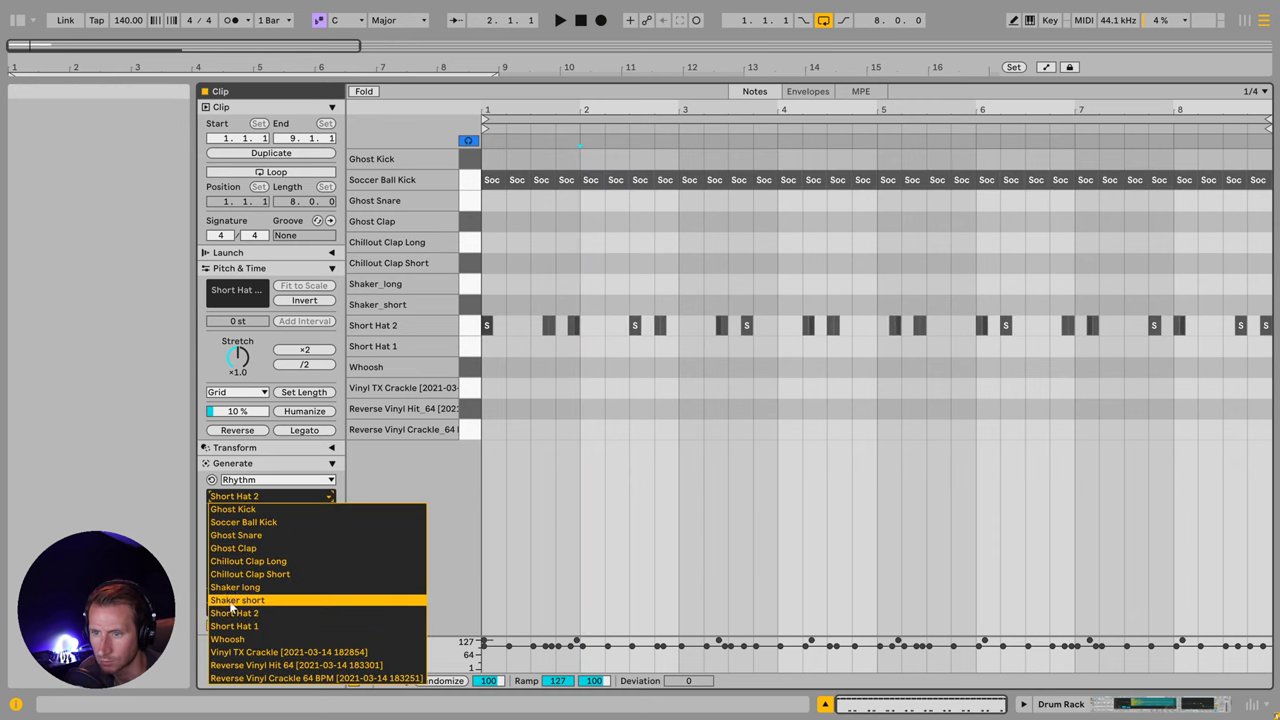
left_click(234, 627)
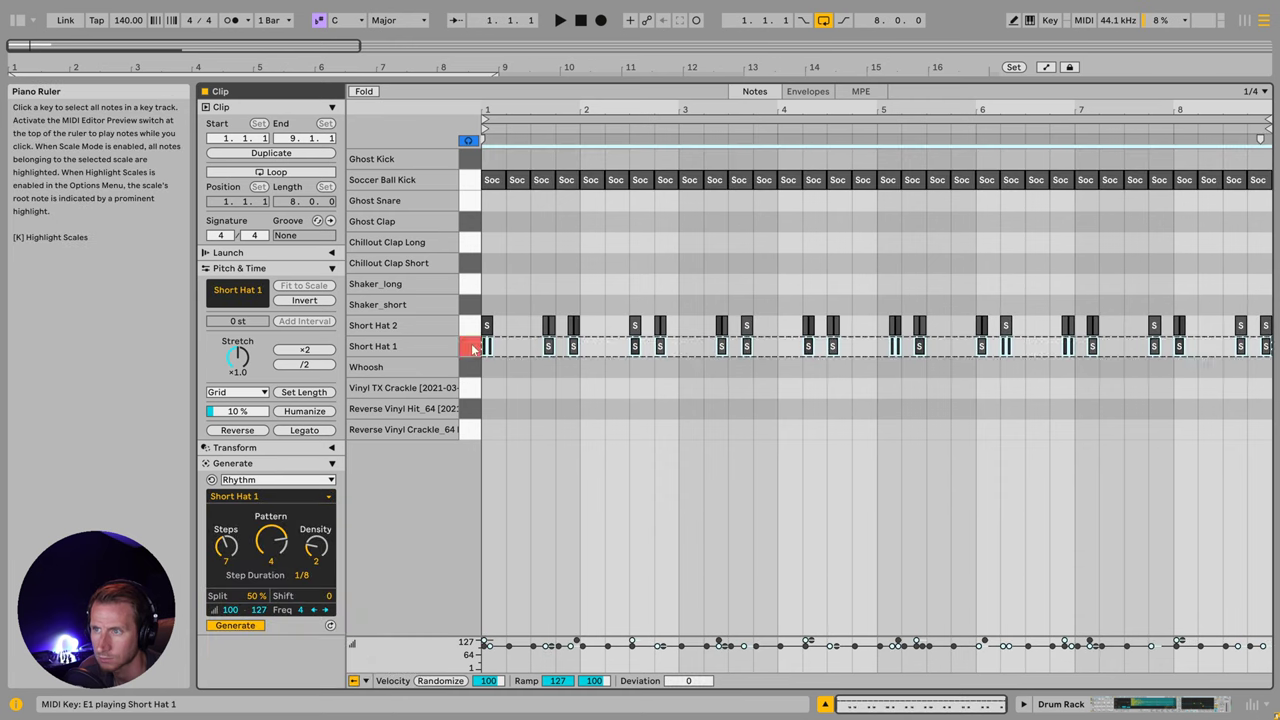
left_click_drag(302, 576, 261, 650)
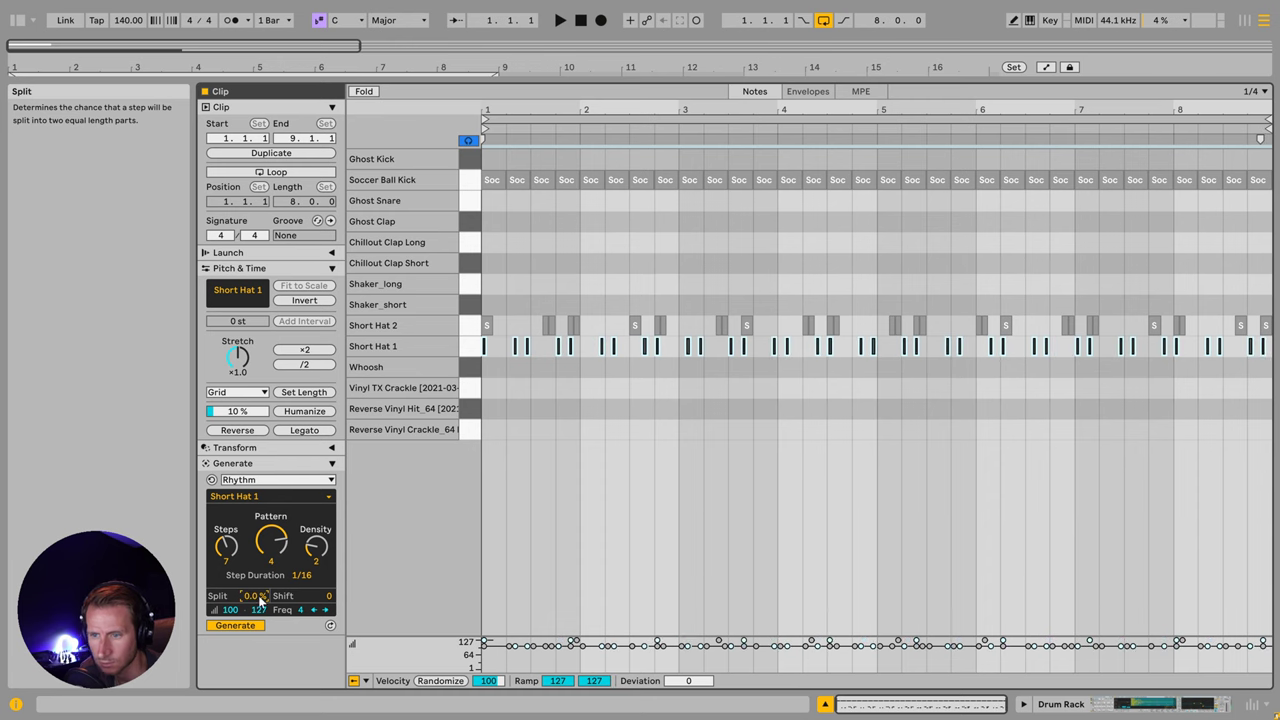
left_click(315, 611)
left_click(325, 611)
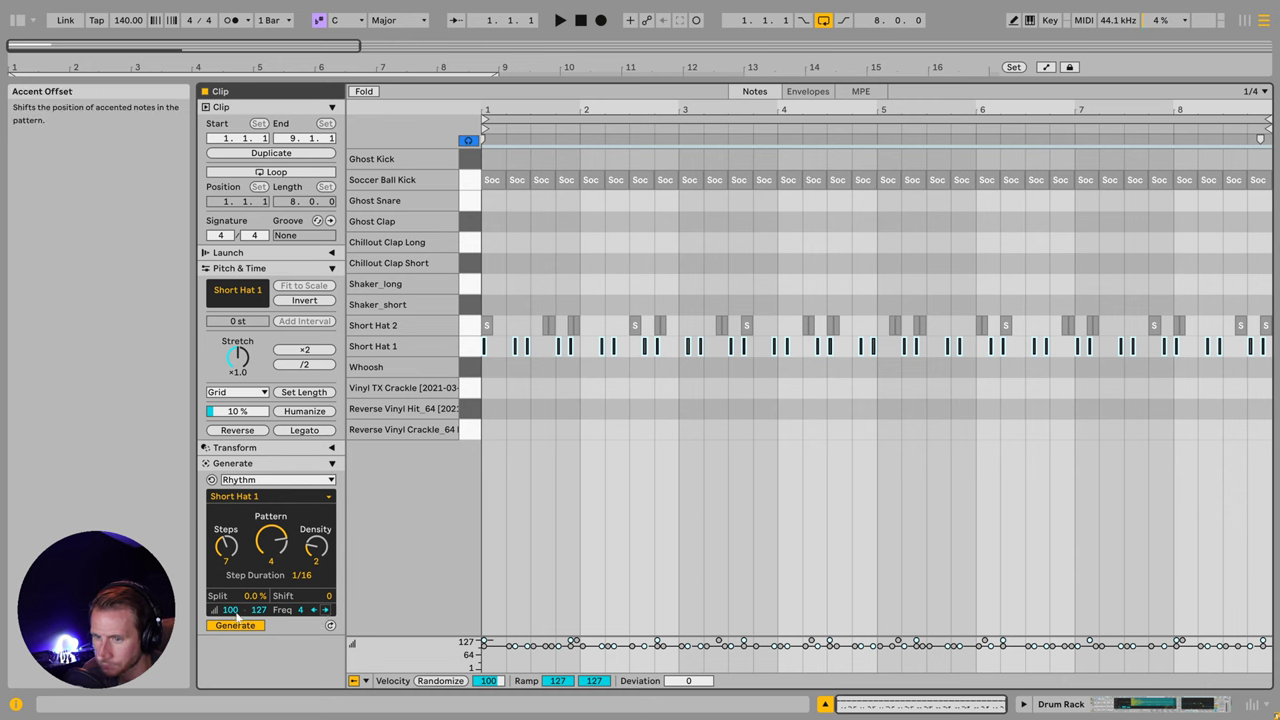
Step: Set the Short Hat 1 rhythm's velocity to 94, audition it and try a different pattern setting
mouse_move(230, 610)
left_mouse_down()
mouse_move(230, 621)
mouse_move(230, 605)
left_mouse_up()
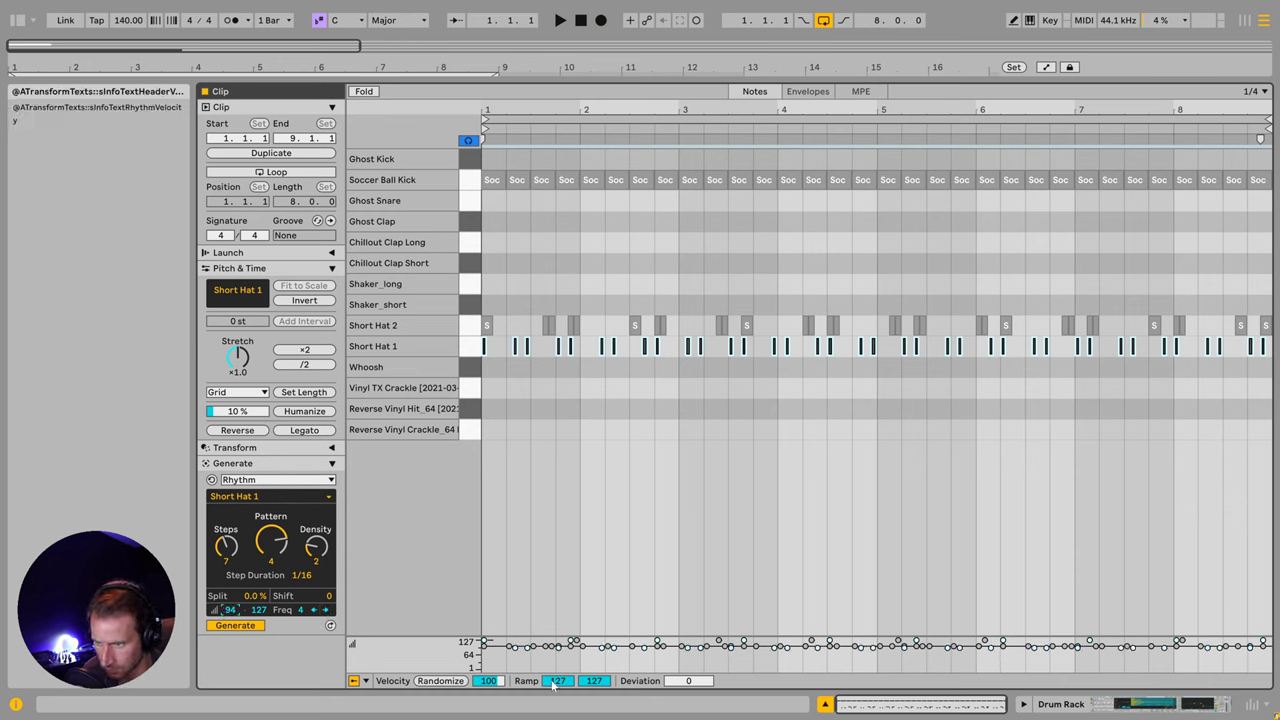
key("space")
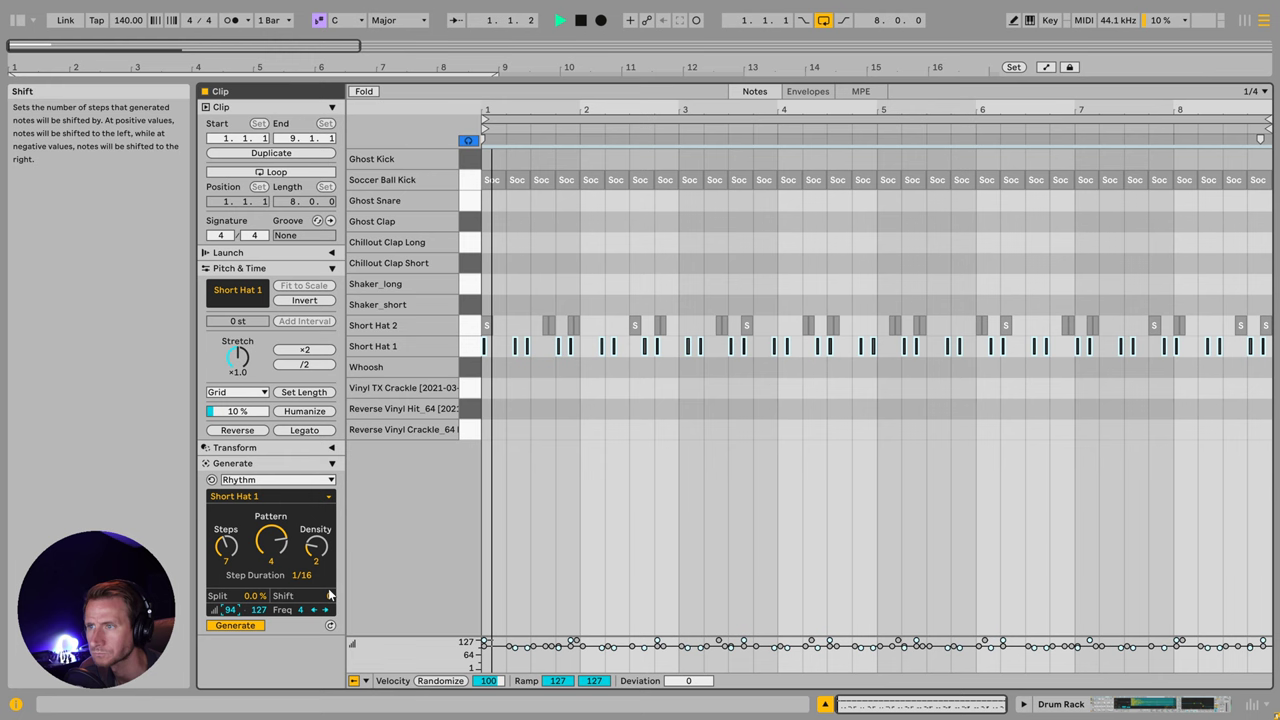
left_click_drag(280, 543, 321, 537)
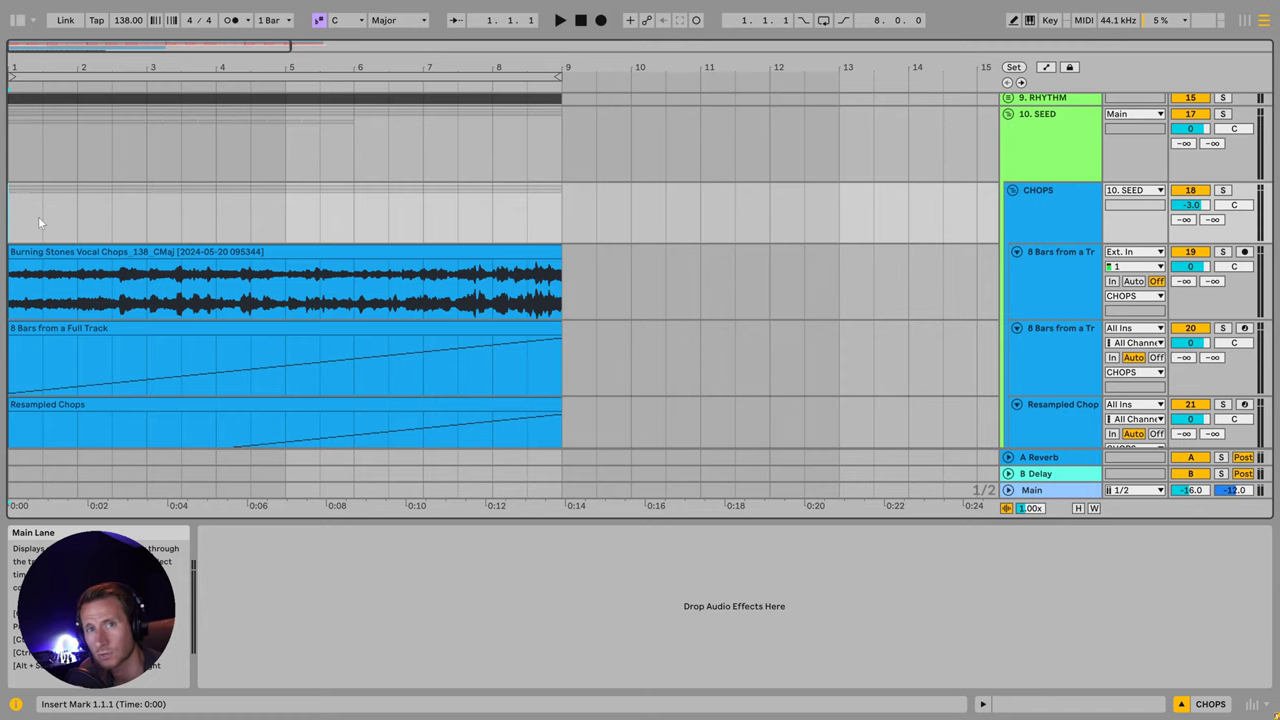
Step: Solo the Burning Stones Vocal Chops audio track, loop its eight bars and audition the clip
left_click(16, 225)
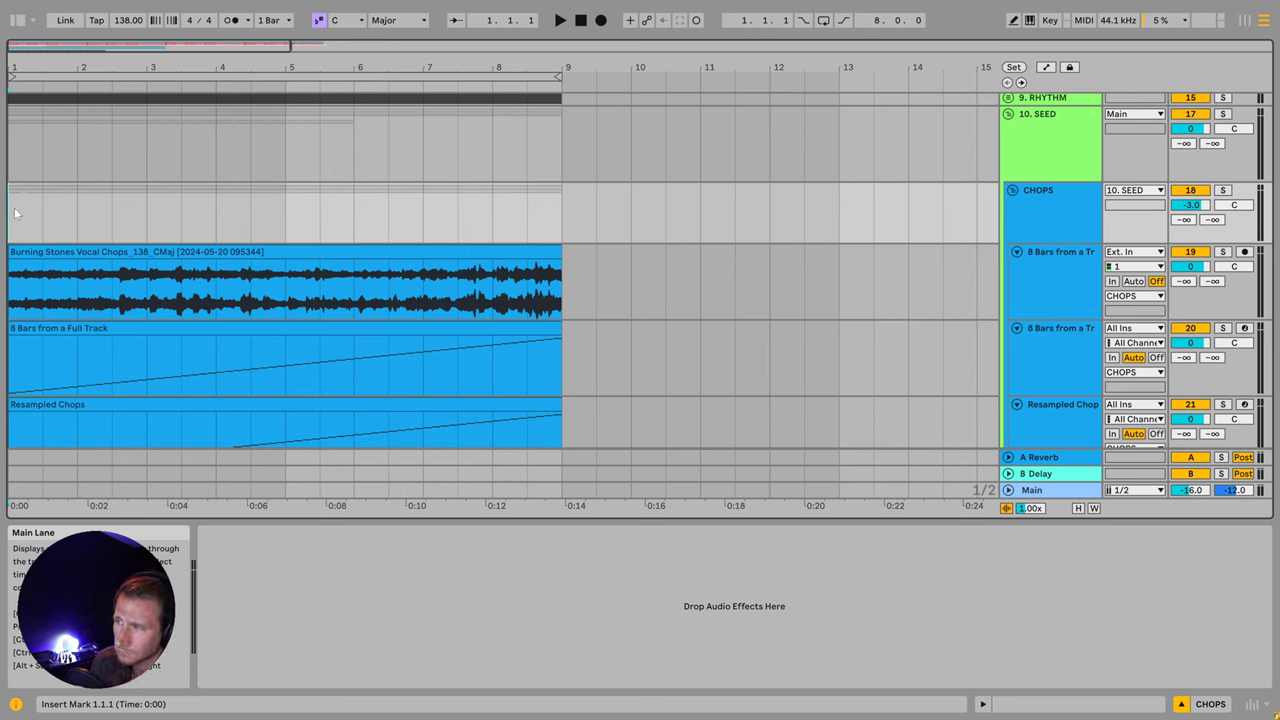
left_click(24, 252)
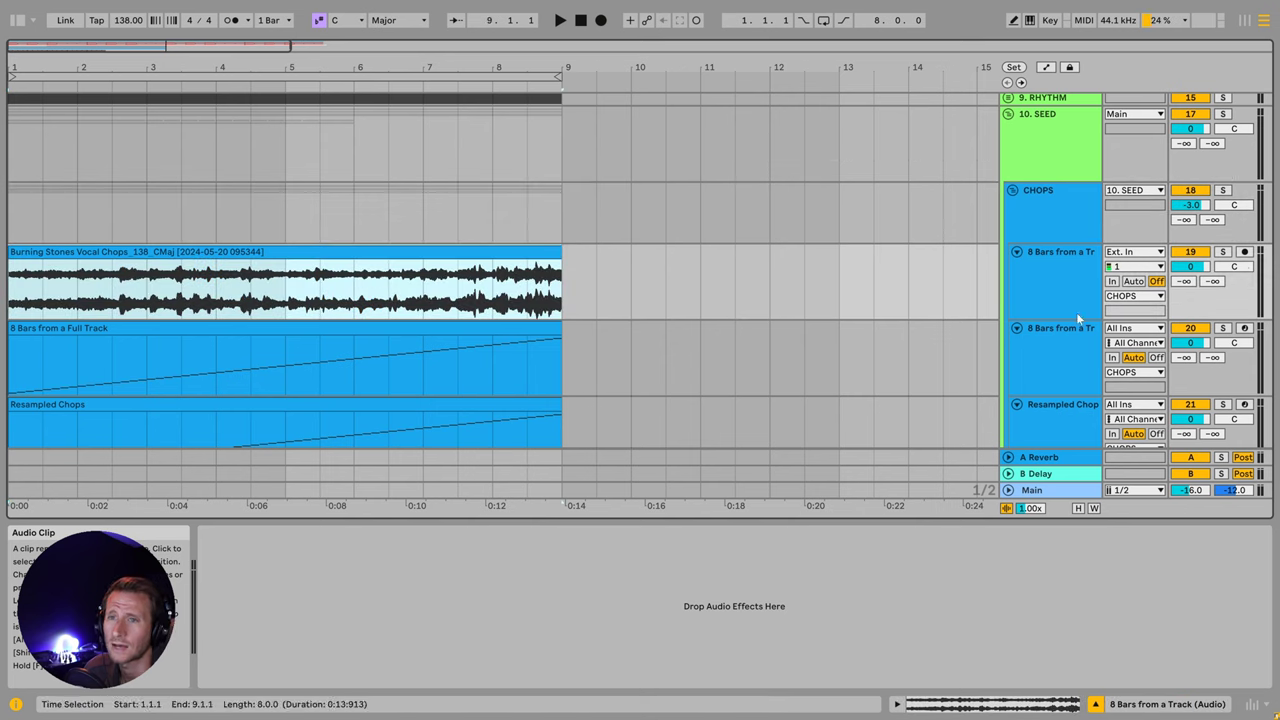
left_click(1223, 252)
left_click(467, 253)
key("ctrl+l")
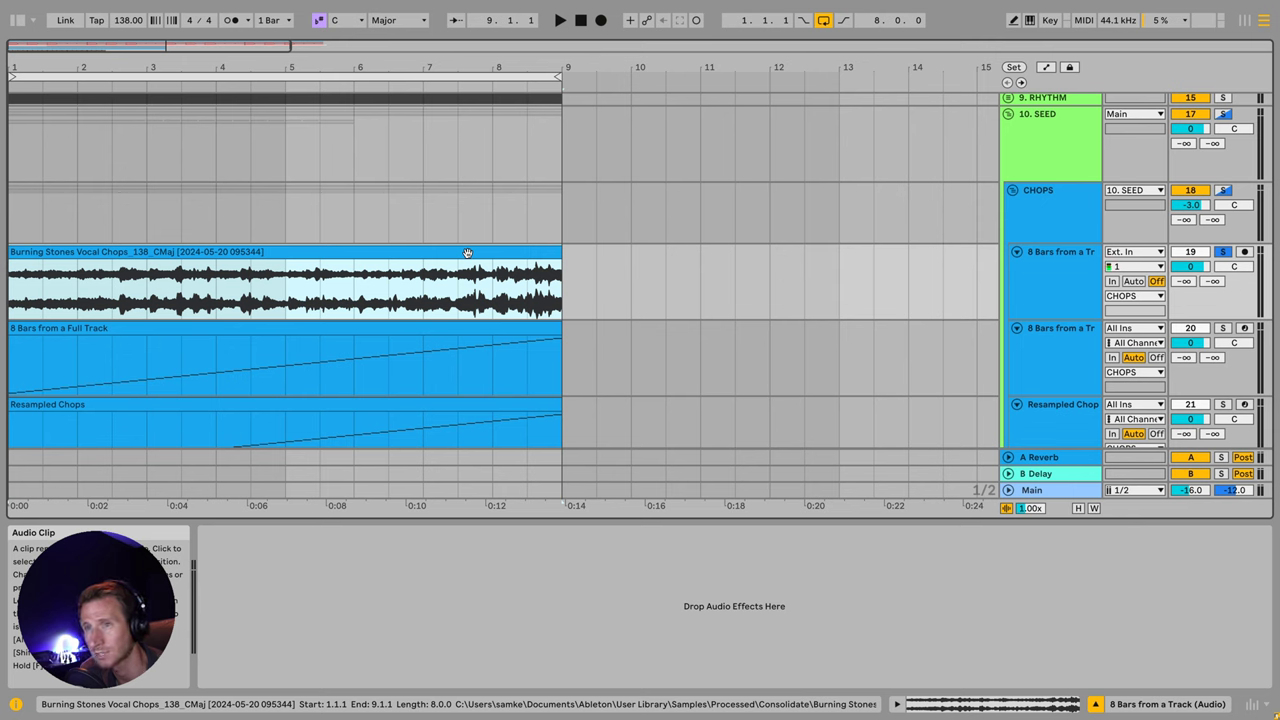
key("space")
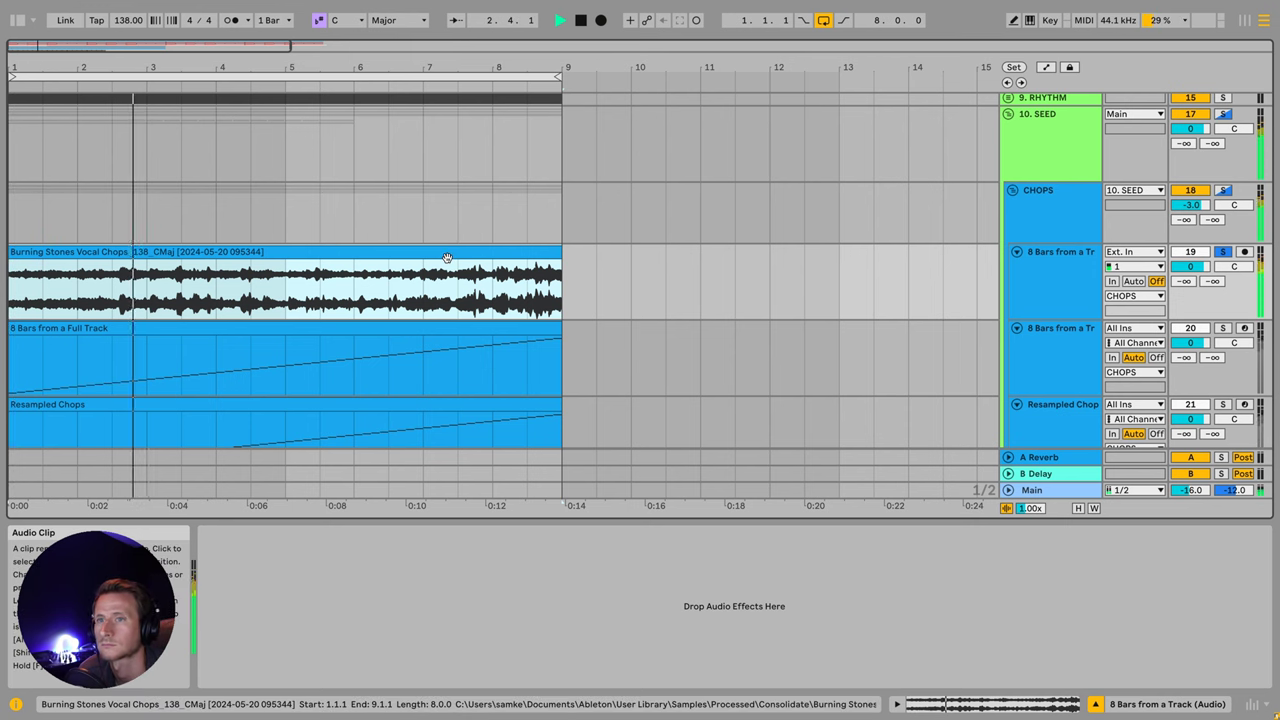
left_click(447, 258)
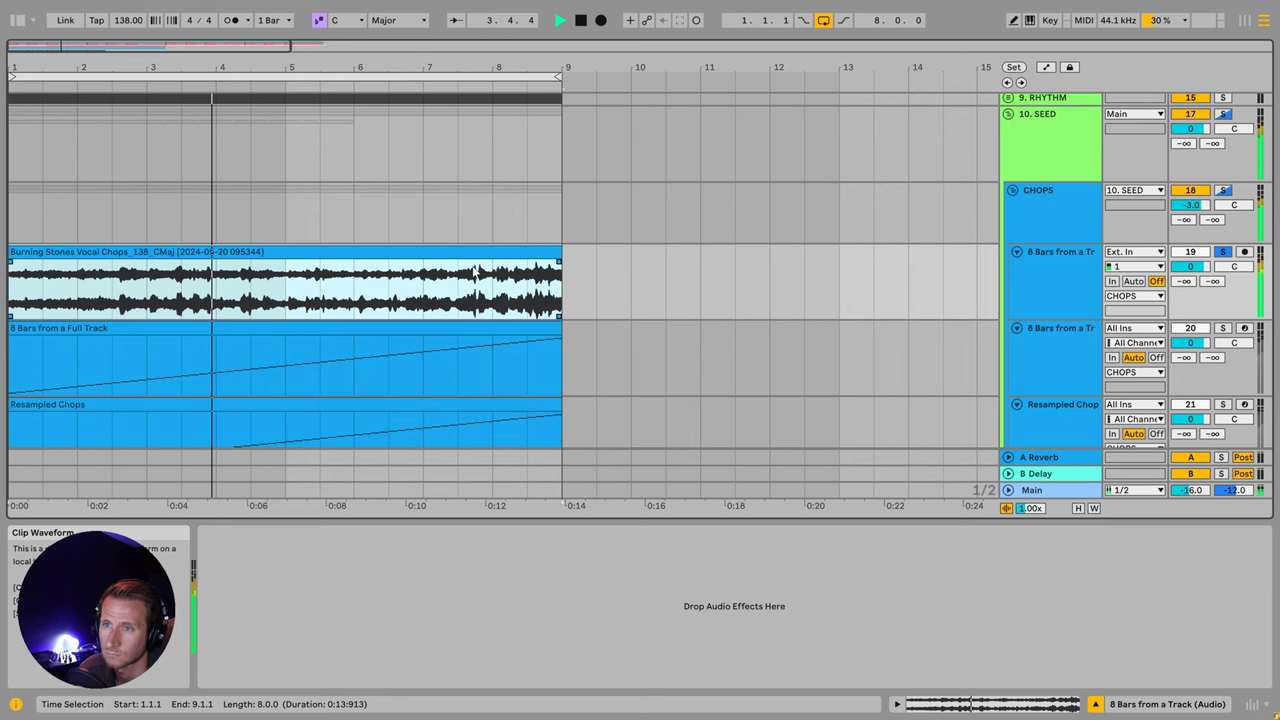
left_click(43, 215)
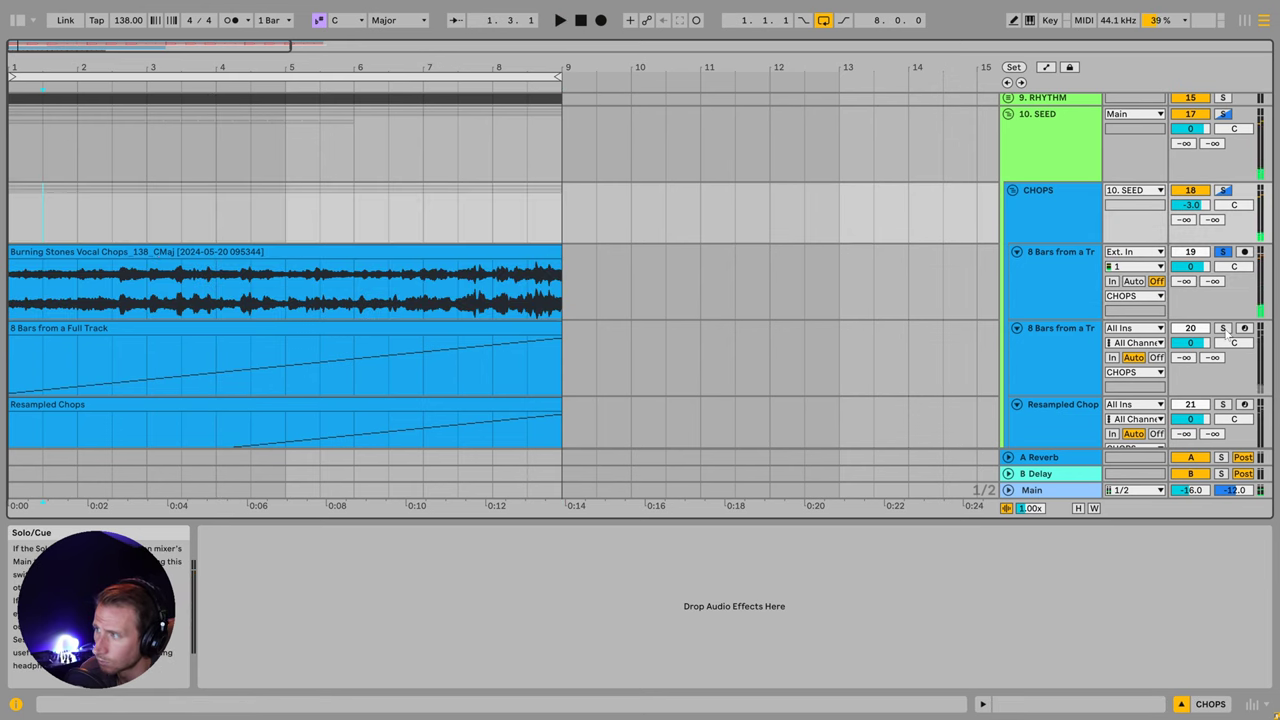
Step: Show the Slice to New MIDI Track options for the vocal chops clip, with one slice per 1/8 note
right_click(452, 258)
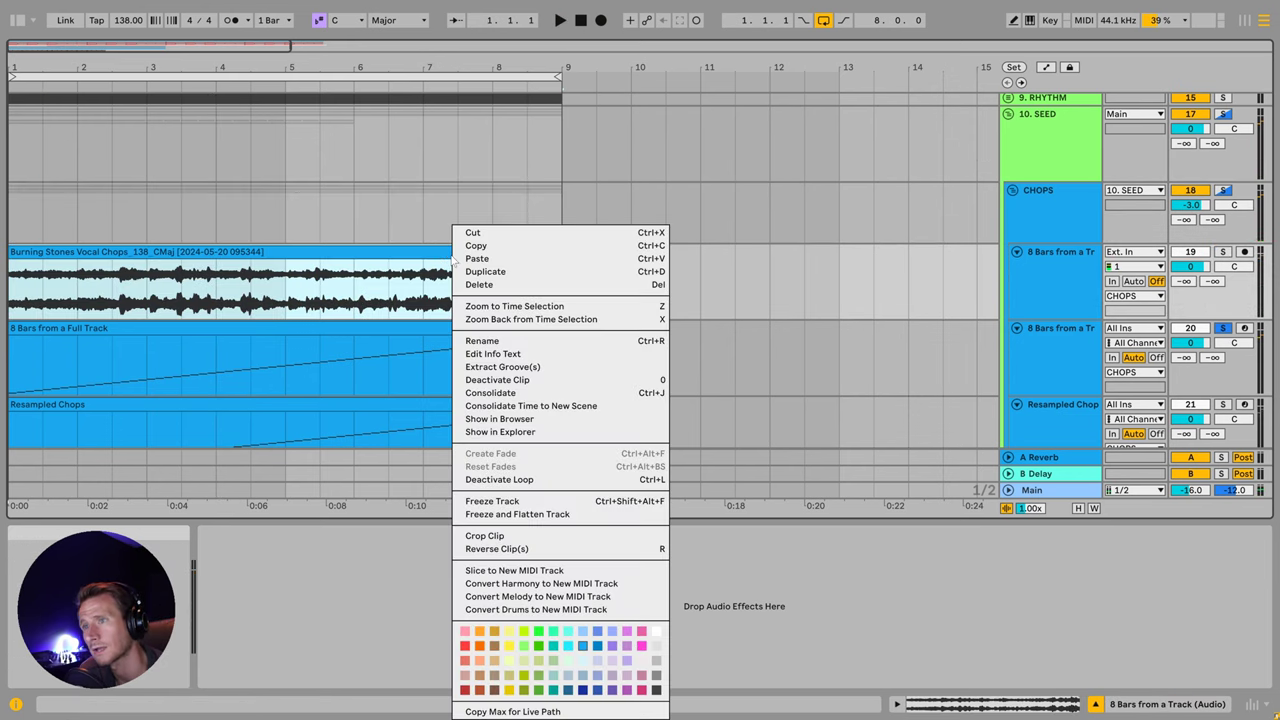
left_click(520, 574)
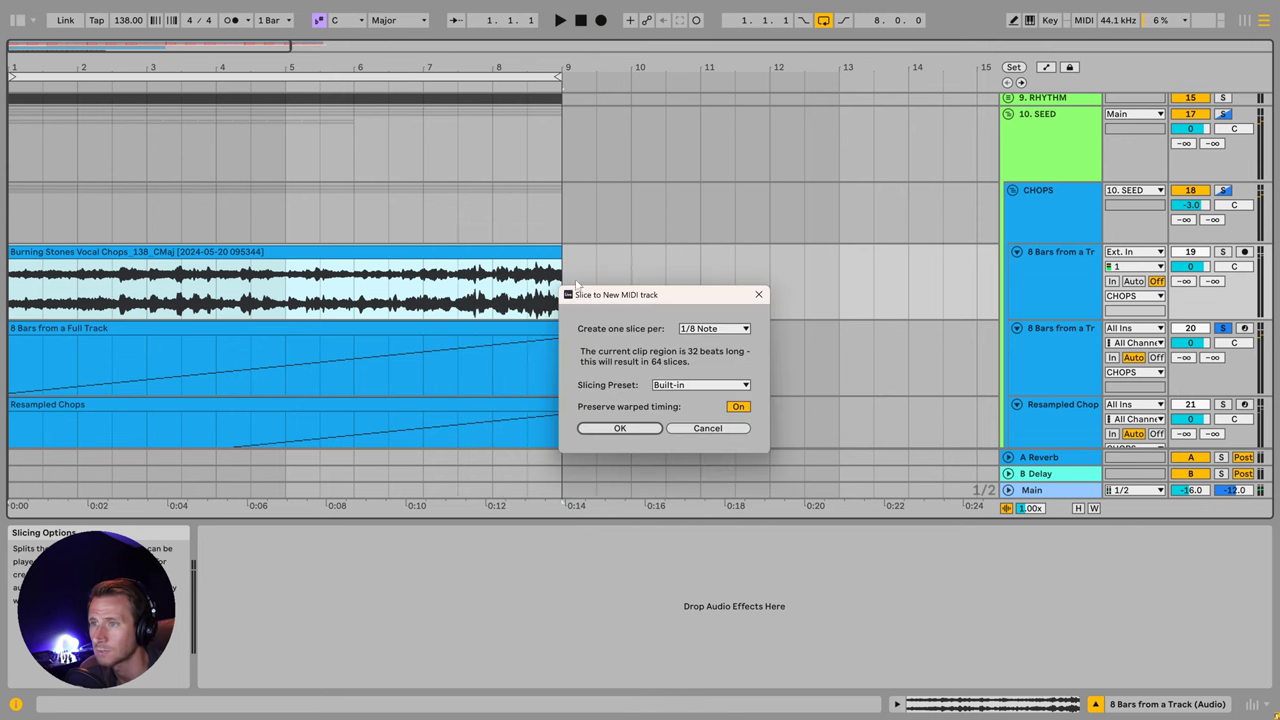
key("Return")
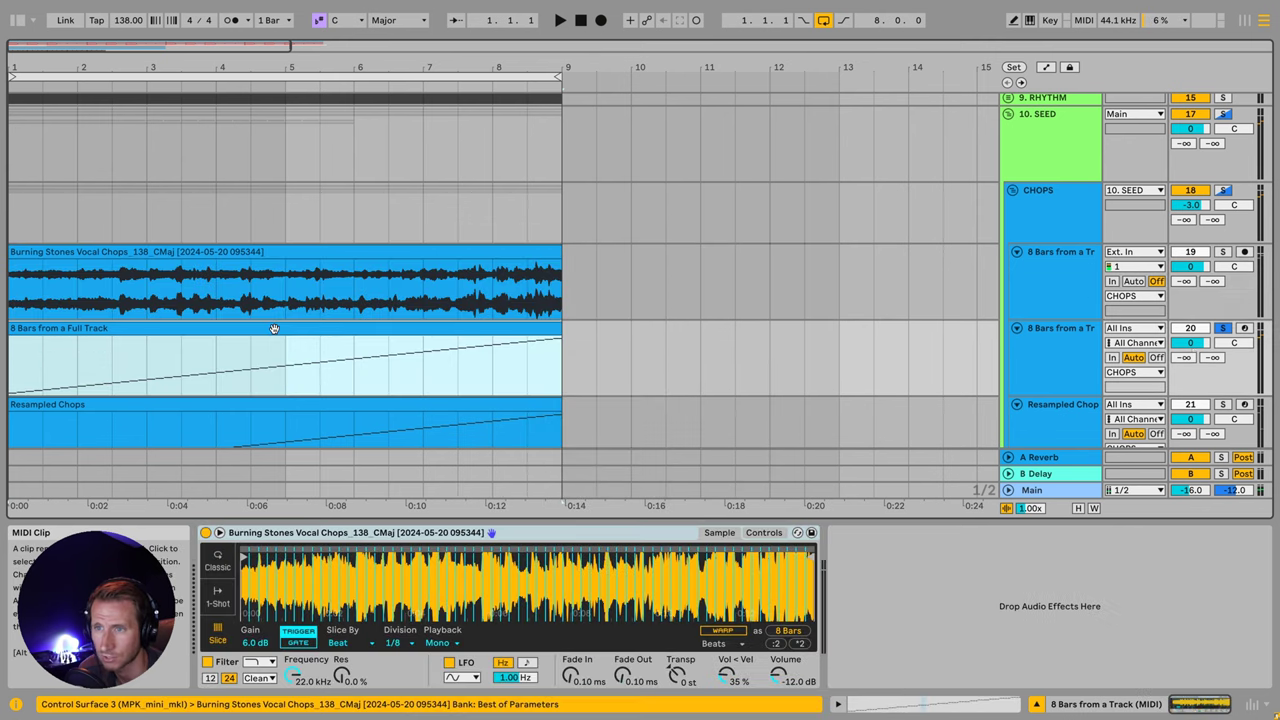
Step: Open the 8 Bars from a Full Track MIDI clip and audition individual slices on its piano ruler
double_click(462, 335)
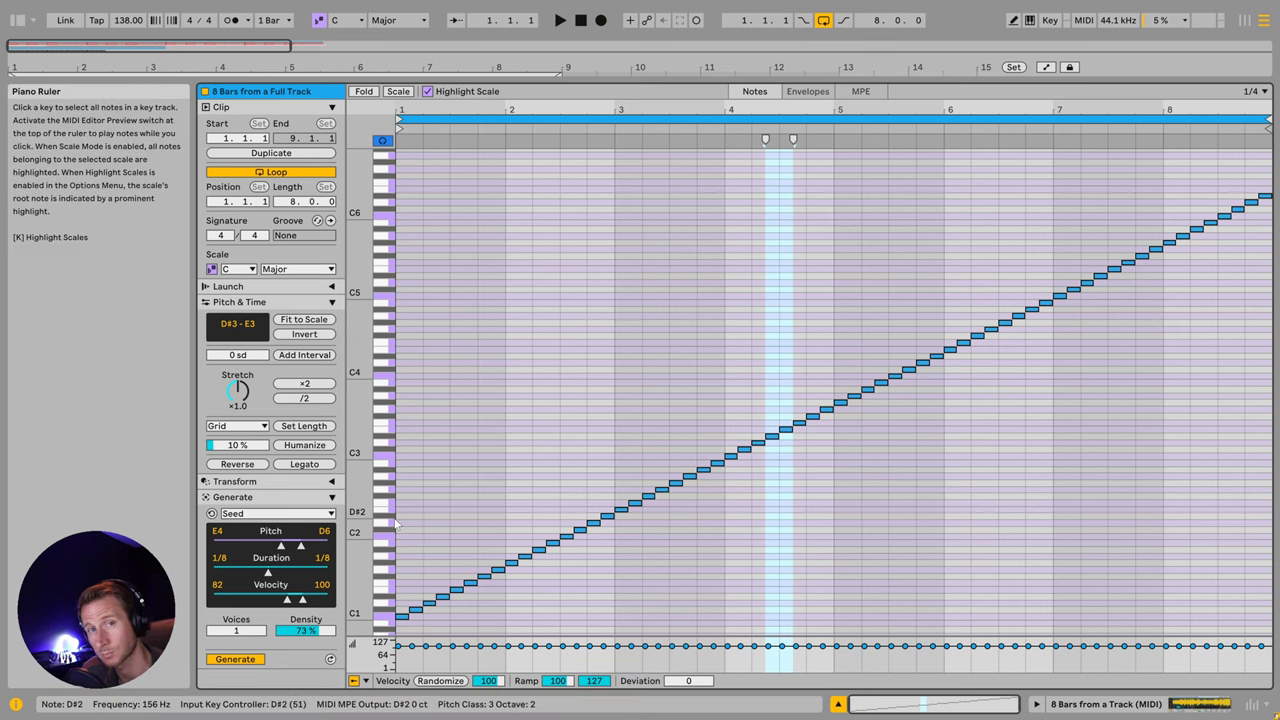
left_click_drag(387, 527, 380, 449)
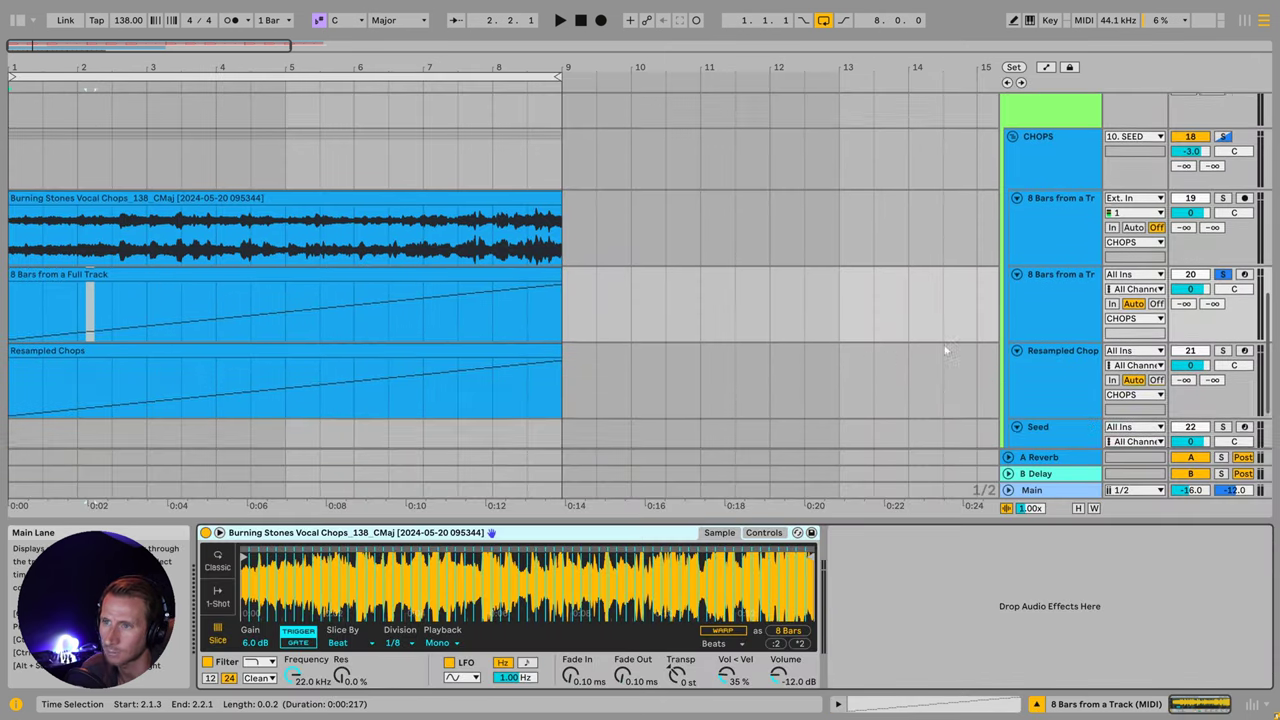
Step: Open the Resampled Chops clip and audition its individual slices on the piano ruler
scroll(945, 350, "down", 3)
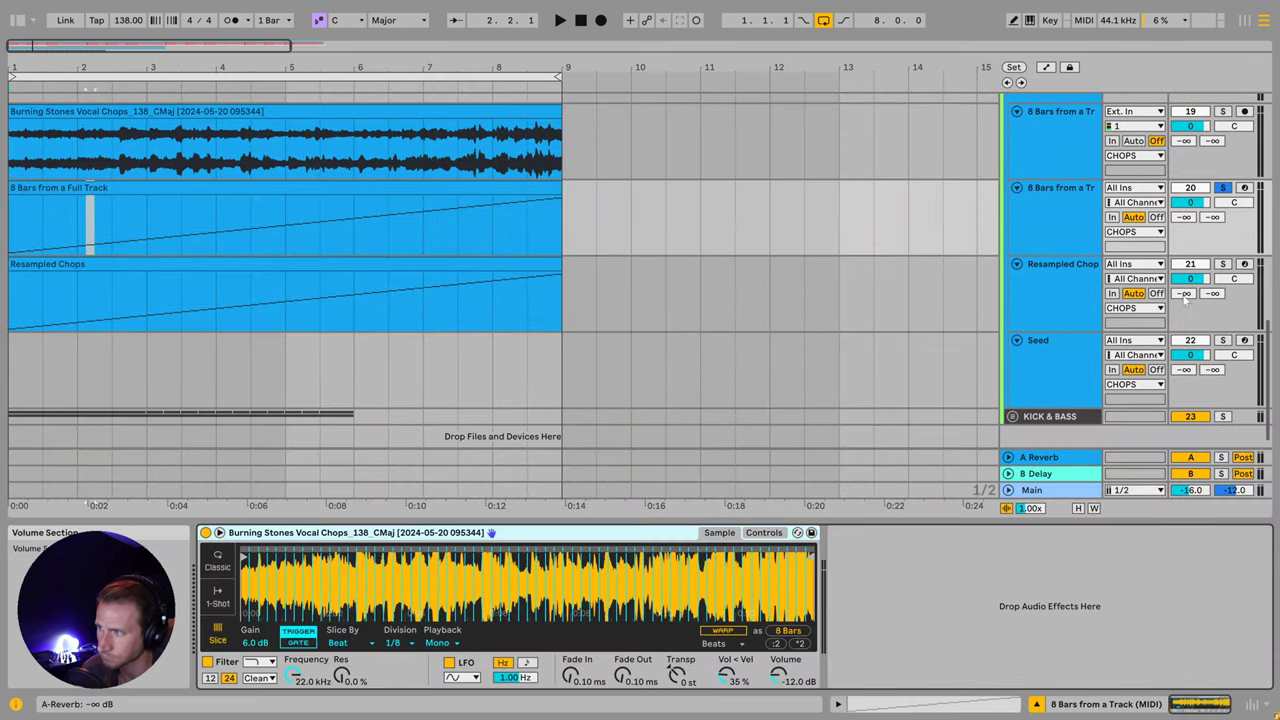
key("Down")
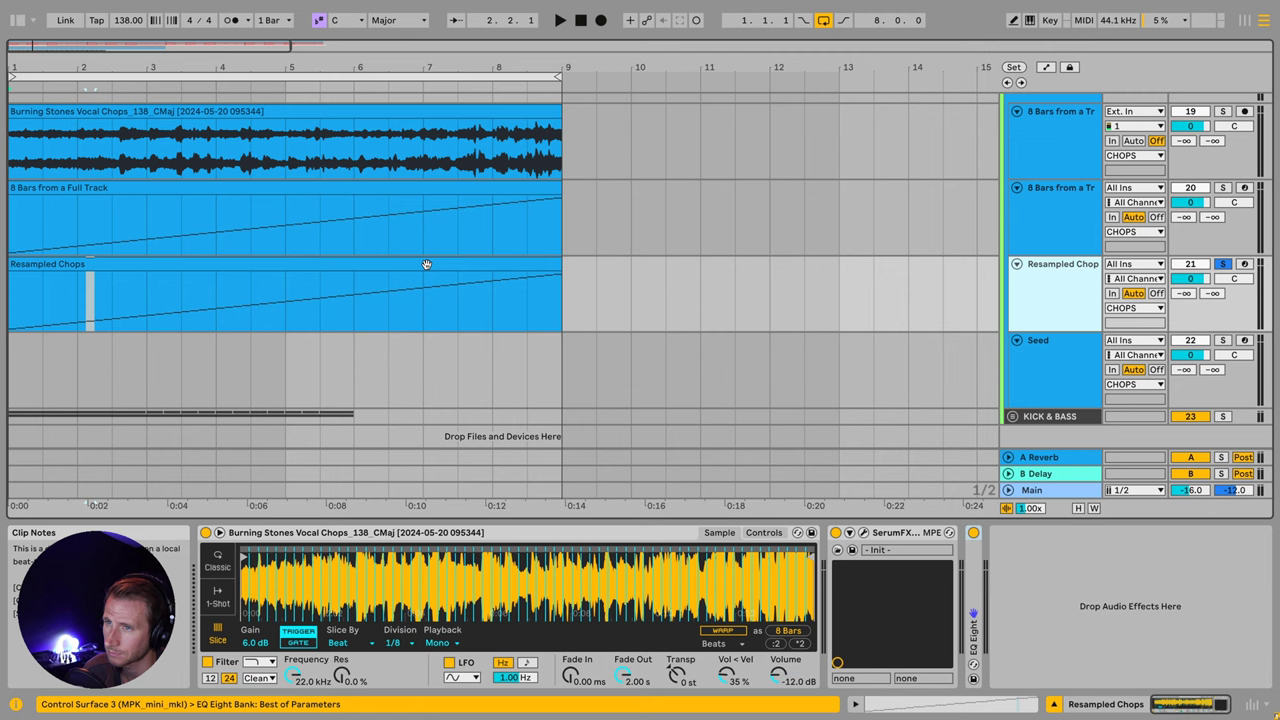
left_click(426, 264)
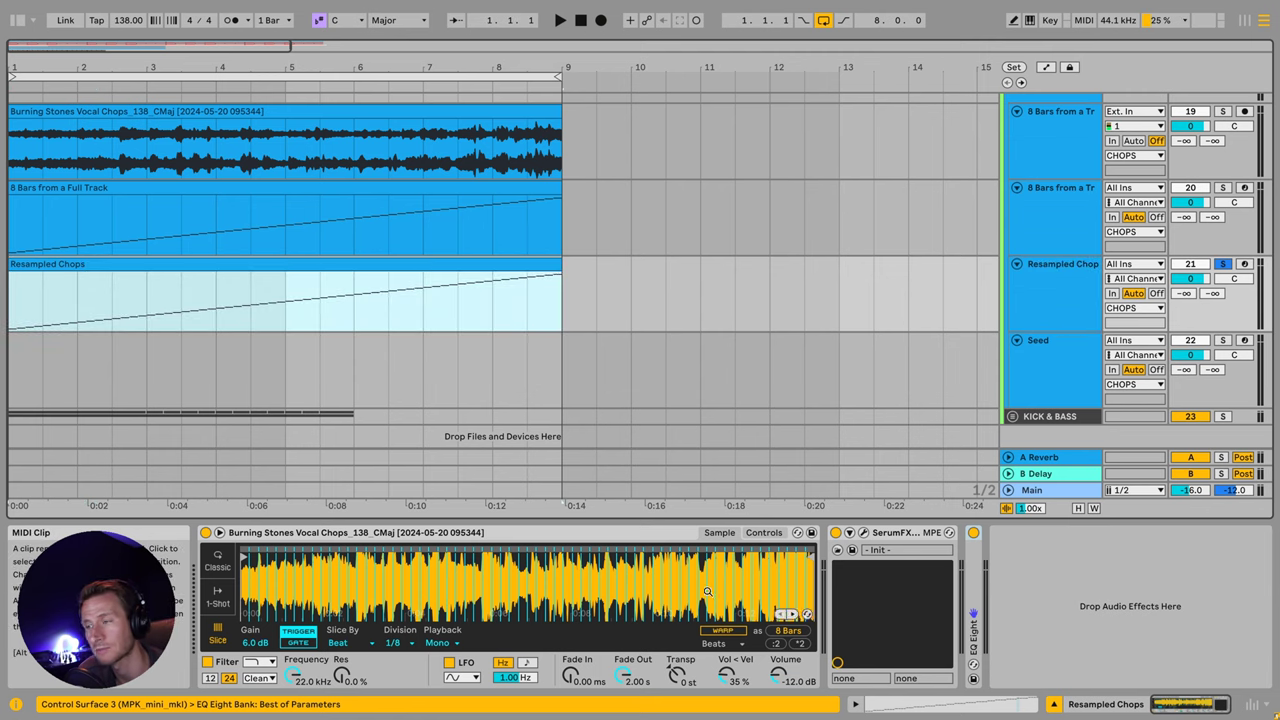
double_click(322, 263)
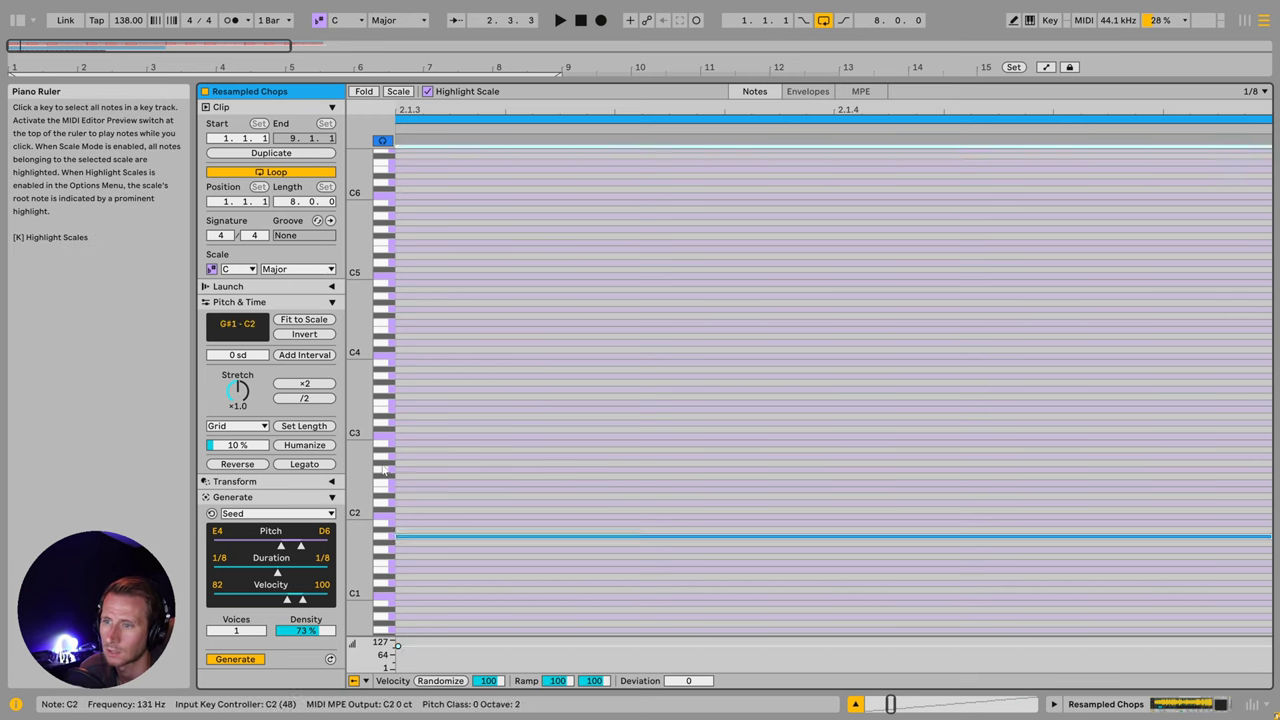
left_click_drag(376, 269, 423, 346)
Step: Copy the Resampled Chops clip to the start of the Seed track and solo that track
key("shift+Tab")
scroll(421, 365, "down", 3)
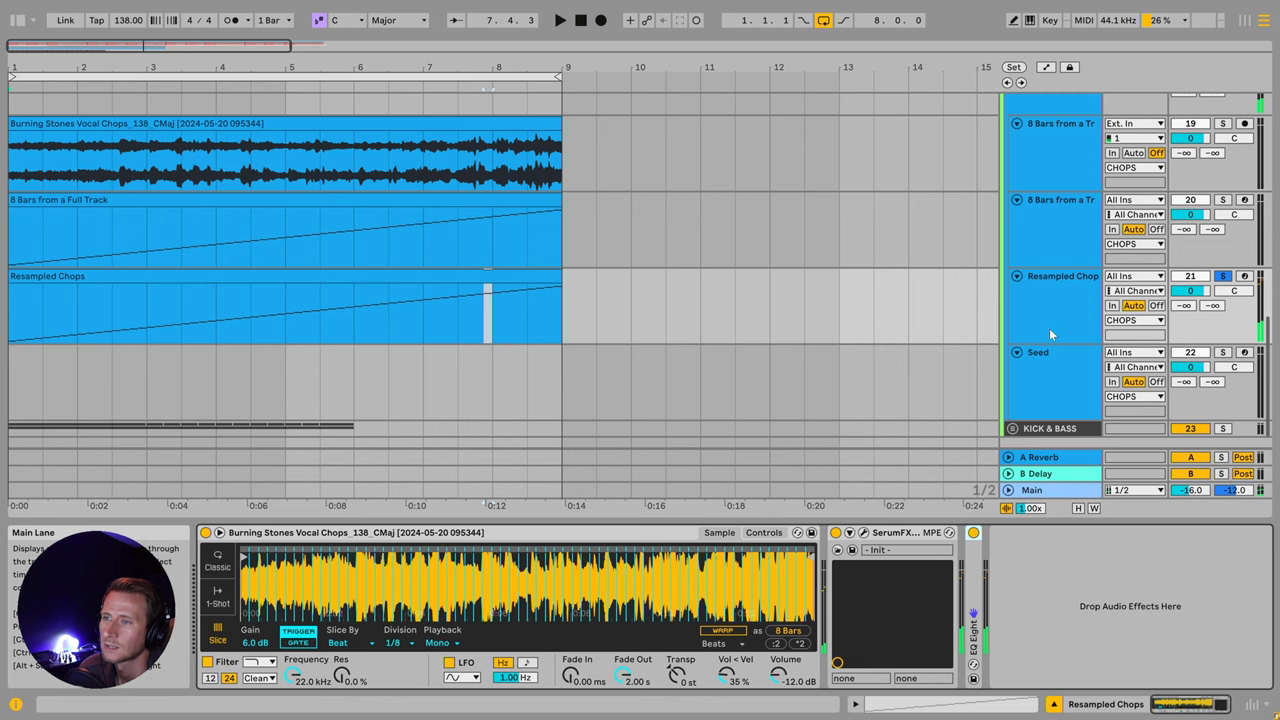
left_click(518, 279)
key("ctrl+c")
left_click(22, 370)
key("ctrl+v")
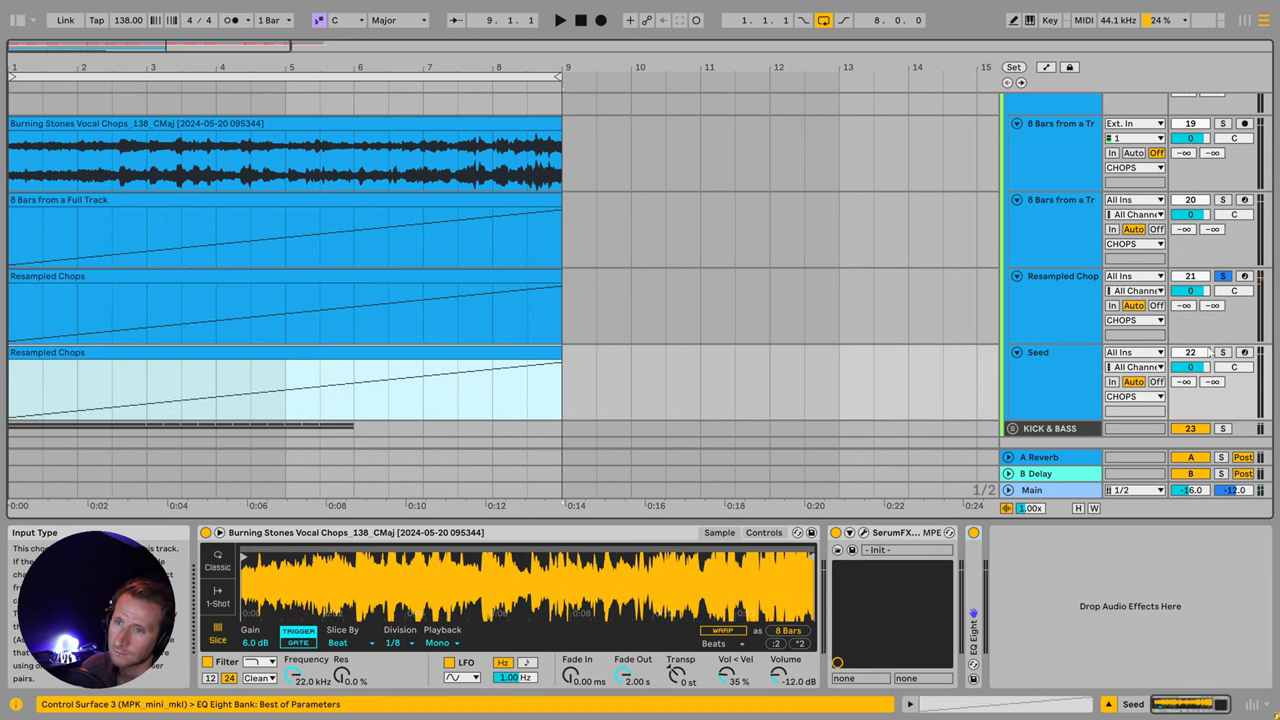
left_click(1222, 352)
Step: Clear all notes from the Seed track's clip and generate random 1/8 notes with Seed at 73% density
double_click(264, 350)
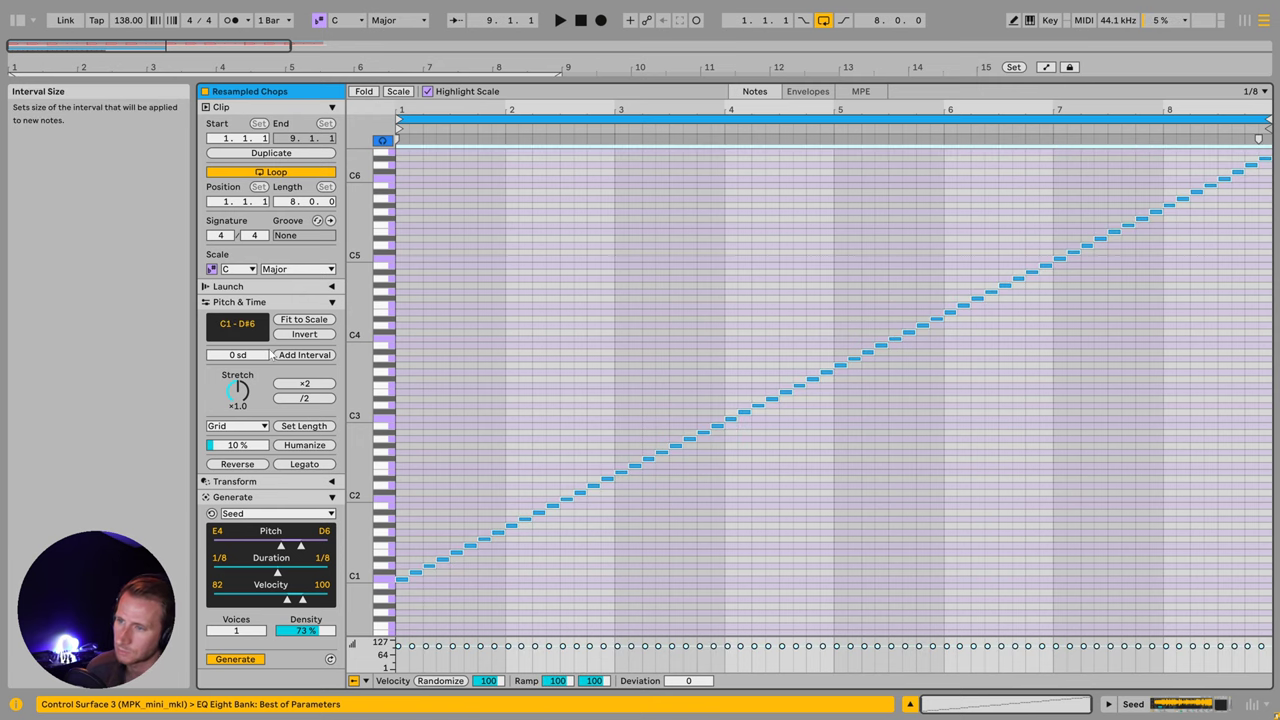
key("Delete")
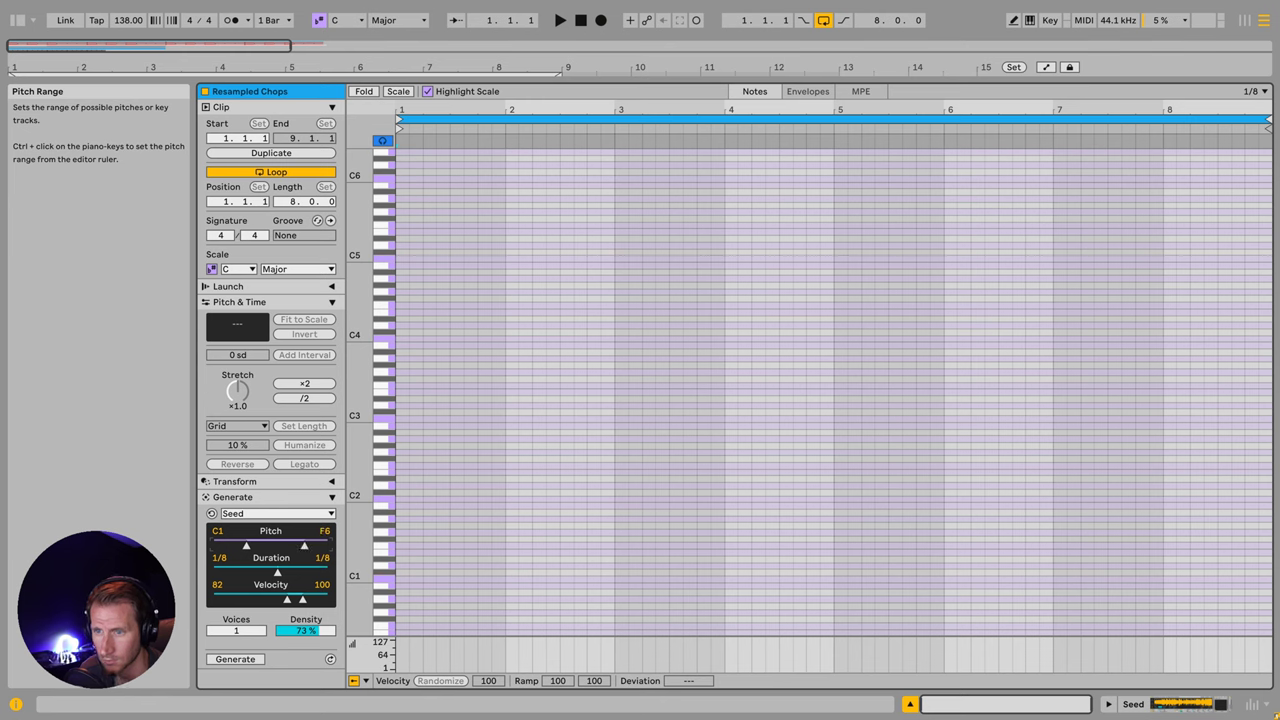
left_click(236, 659)
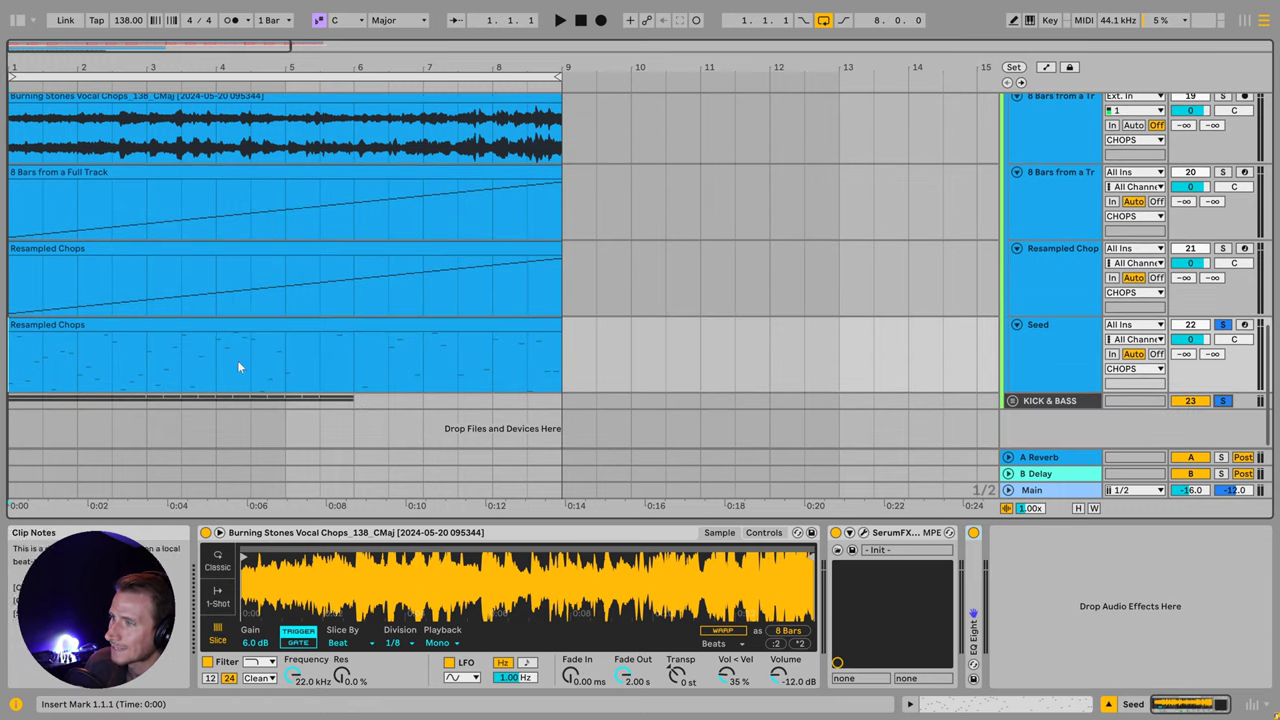
Step: Loop the first five bars, audition the Seed track's clip and generate a new random set between C1 and C7
left_click(320, 371)
left_click_drag(353, 365, 10, 365)
left_click(209, 322)
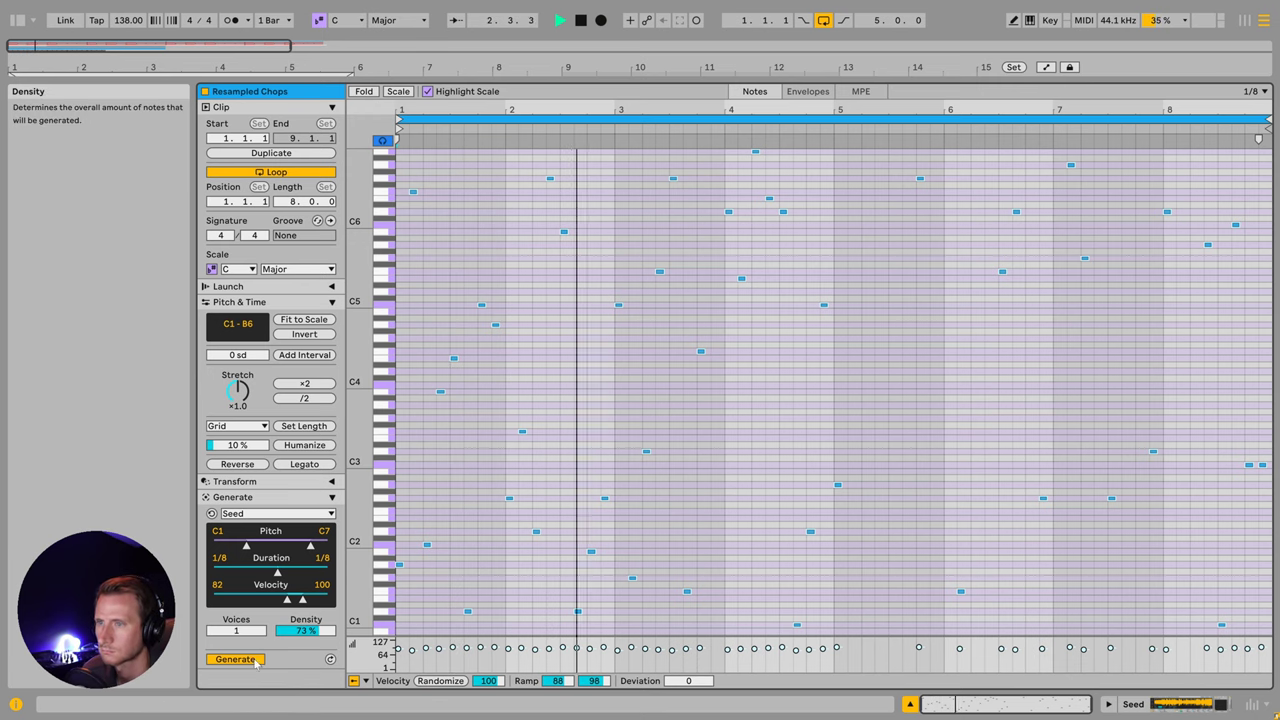
left_click(235, 662)
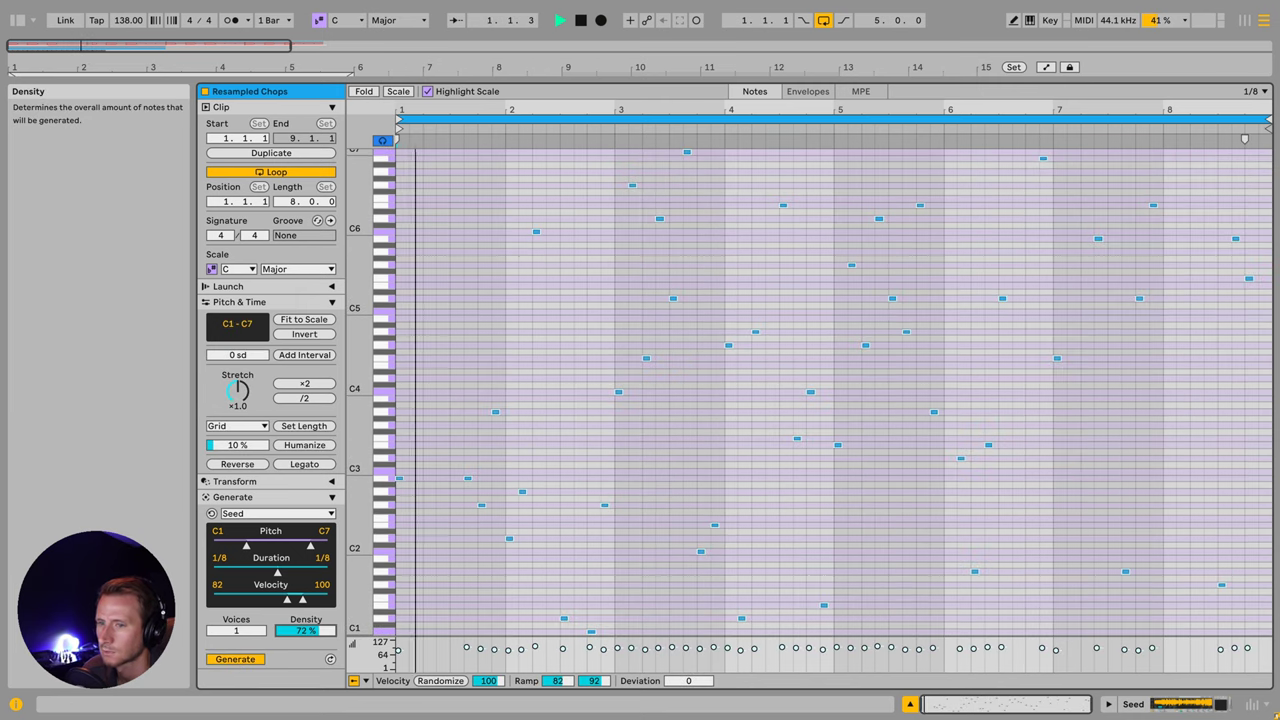
Step: Compare the Seed generator at 100% and 16% density during playback, and settle on 28%
left_click_drag(313, 630, 315, 600)
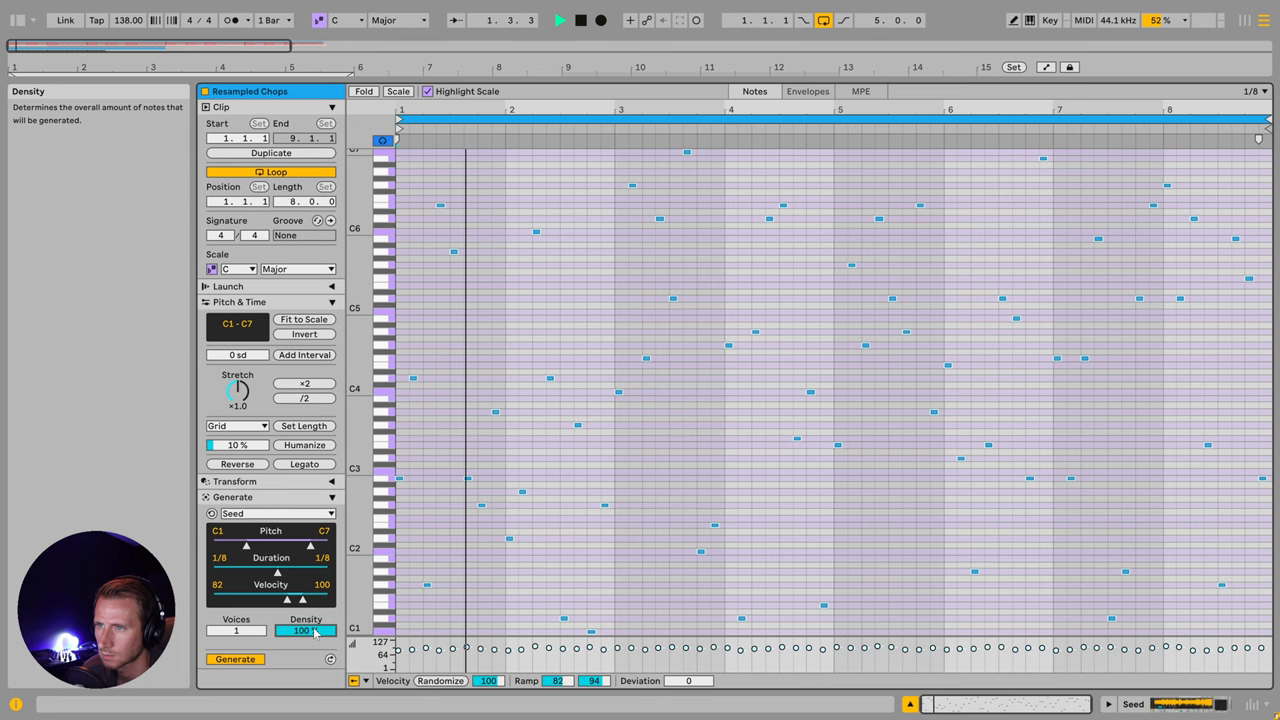
left_click_drag(306, 630, 306, 690)
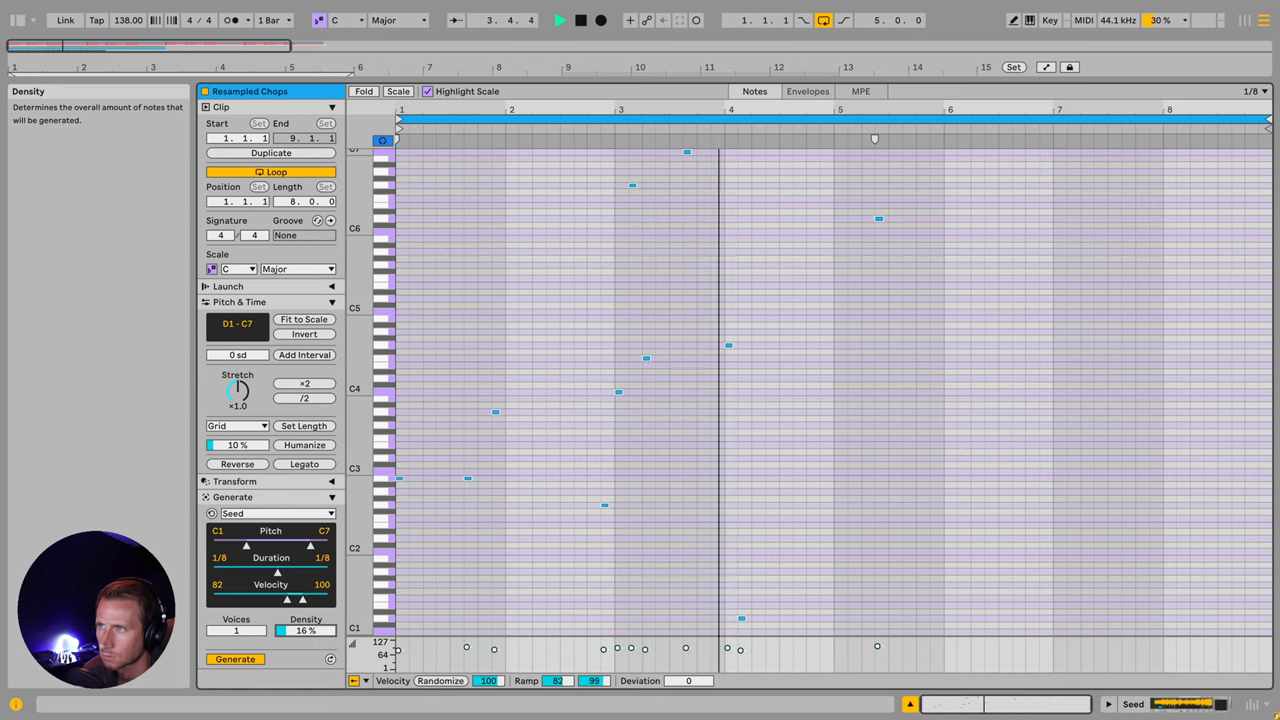
left_click_drag(306, 630, 306, 626)
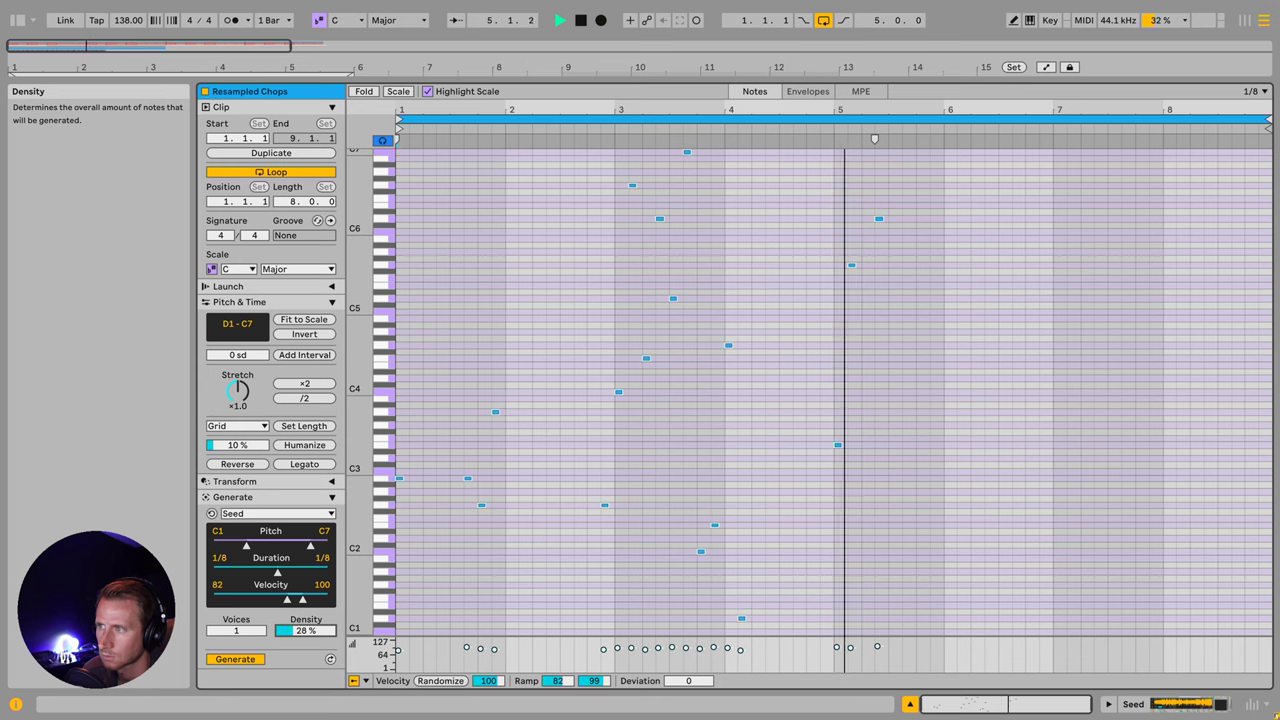
key("space")
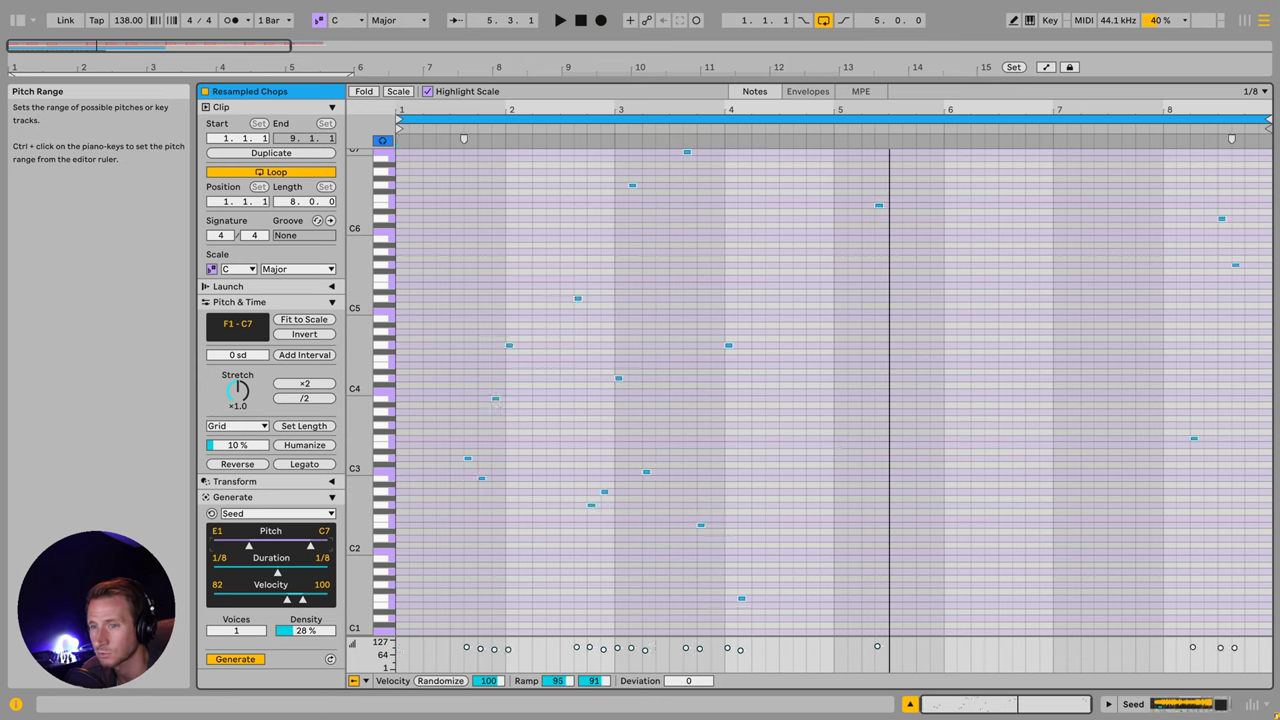
Step: Narrow the Seed pitch range to B2–E4 and audition it with density raised to 96%
left_click_drag(310, 545, 267, 546)
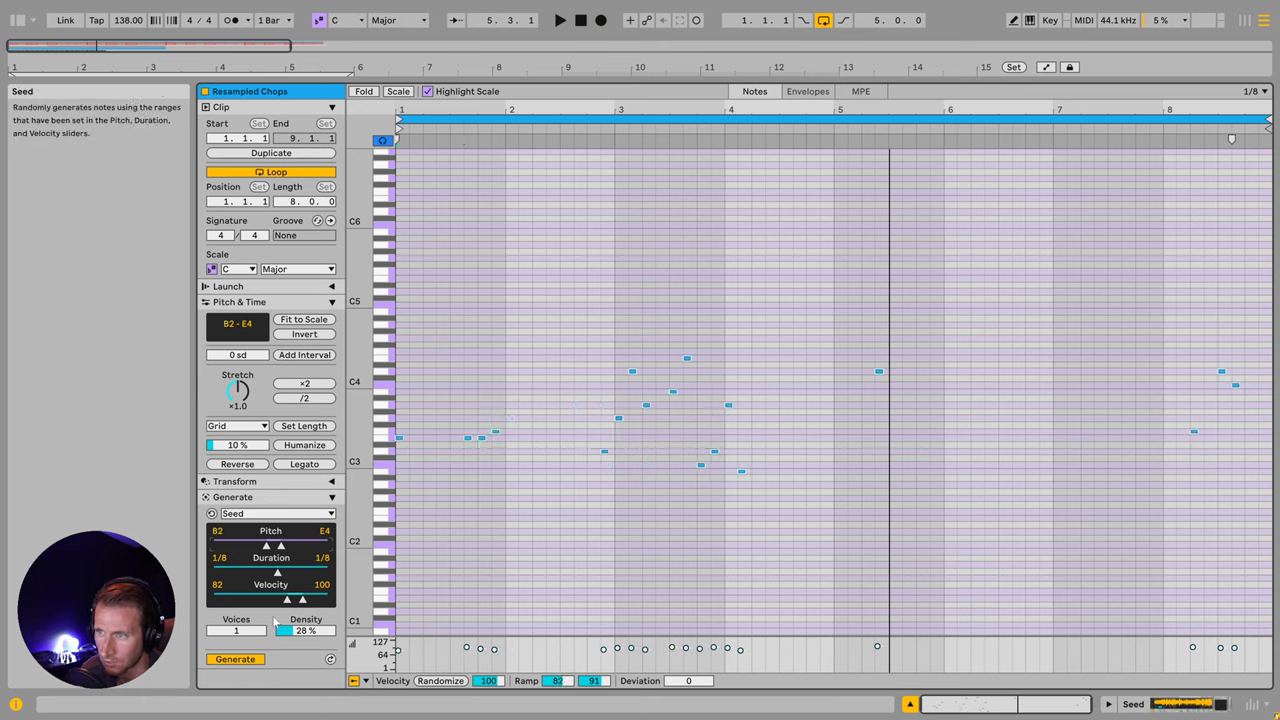
key("space")
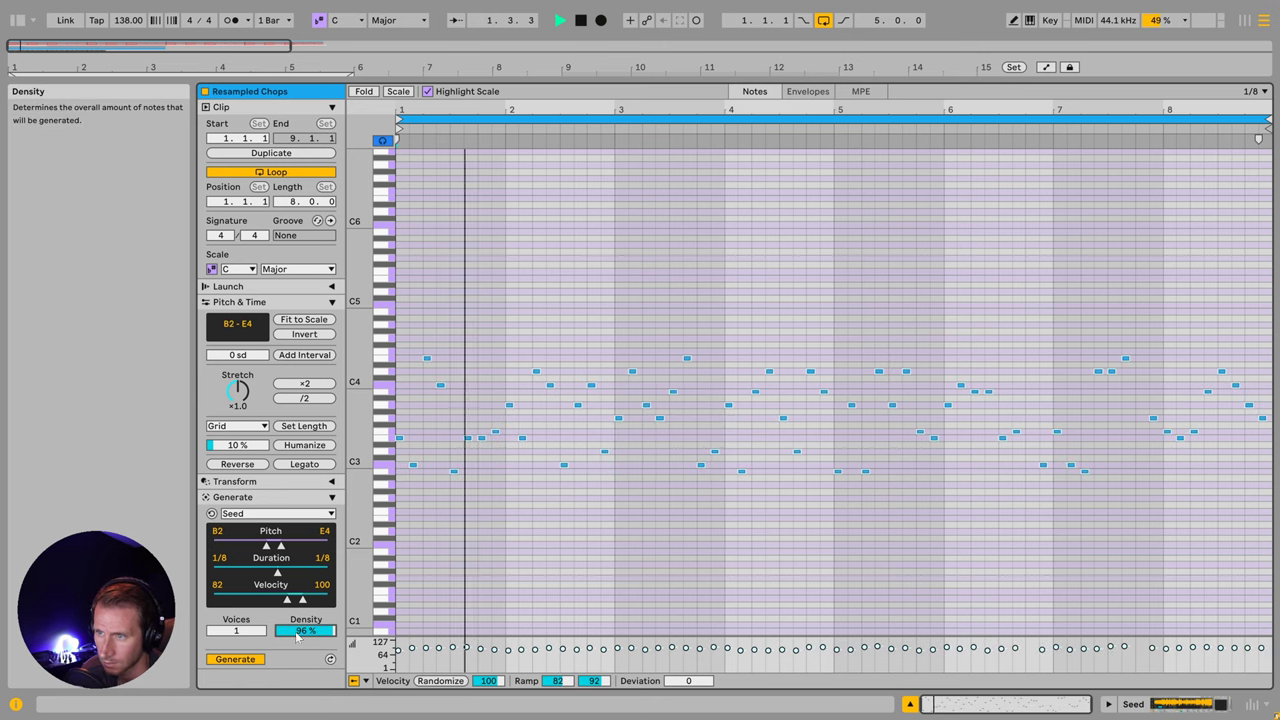
key("space")
Step: Audition the Seed pitch range at A5–B6, and change it to B4–B5 with 100% density
mouse_move(280, 546)
left_mouse_down()
mouse_move(309, 546)
mouse_move(293, 546)
left_mouse_up()
key("space")
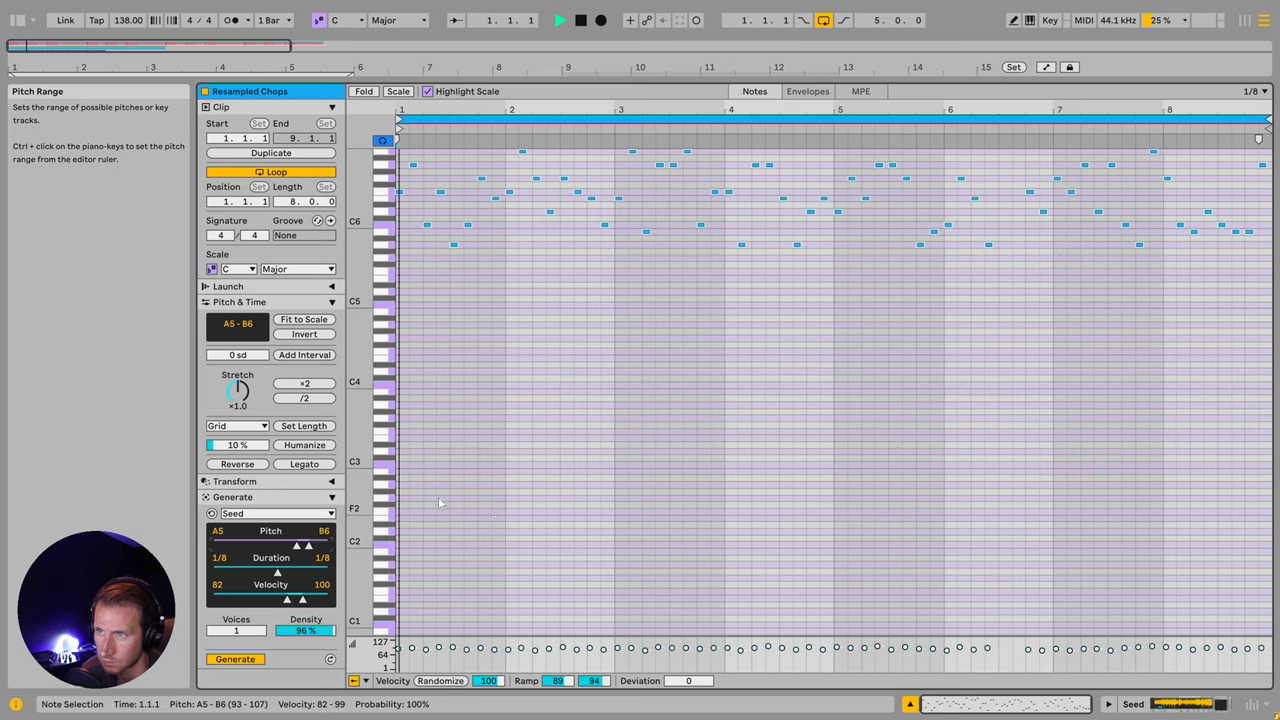
left_click_drag(306, 631, 306, 618)
left_click_drag(309, 546, 298, 546)
scroll(551, 457, "up", 2)
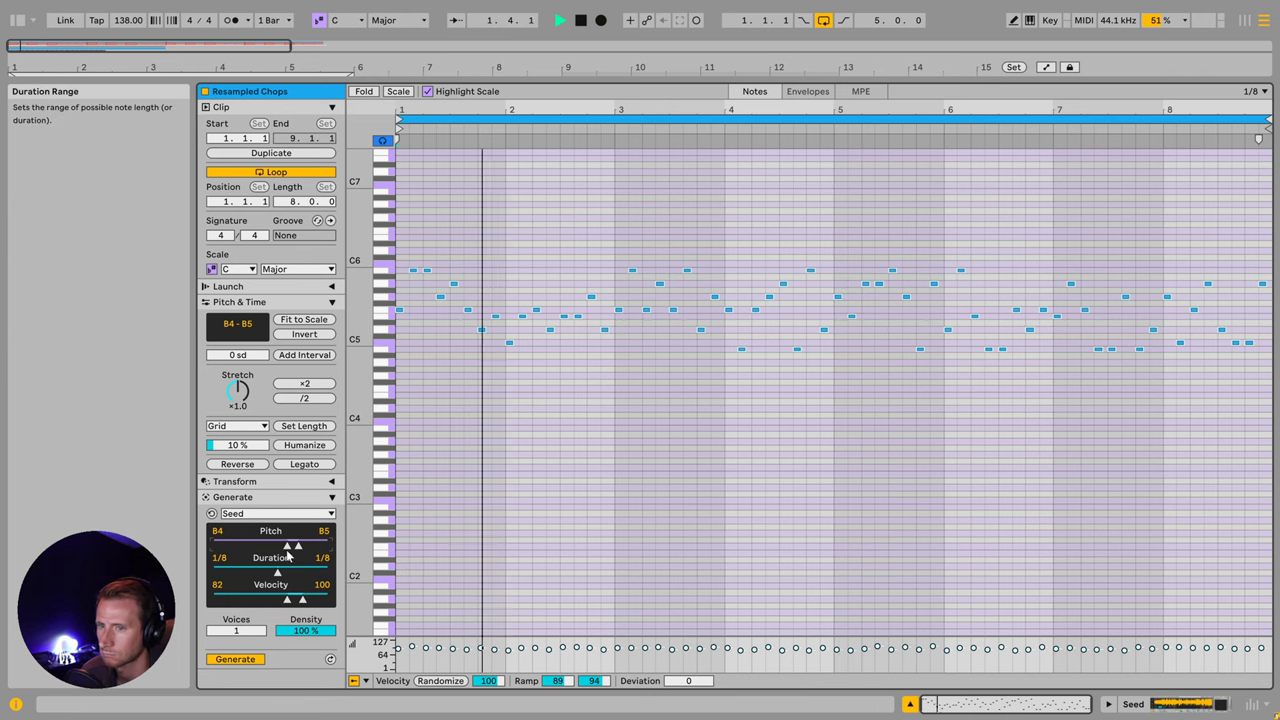
Step: Widen the Seed pitch range to E1–B5 and regenerate the notes several times while auditioning the variations
left_click_drag(288, 546, 249, 546)
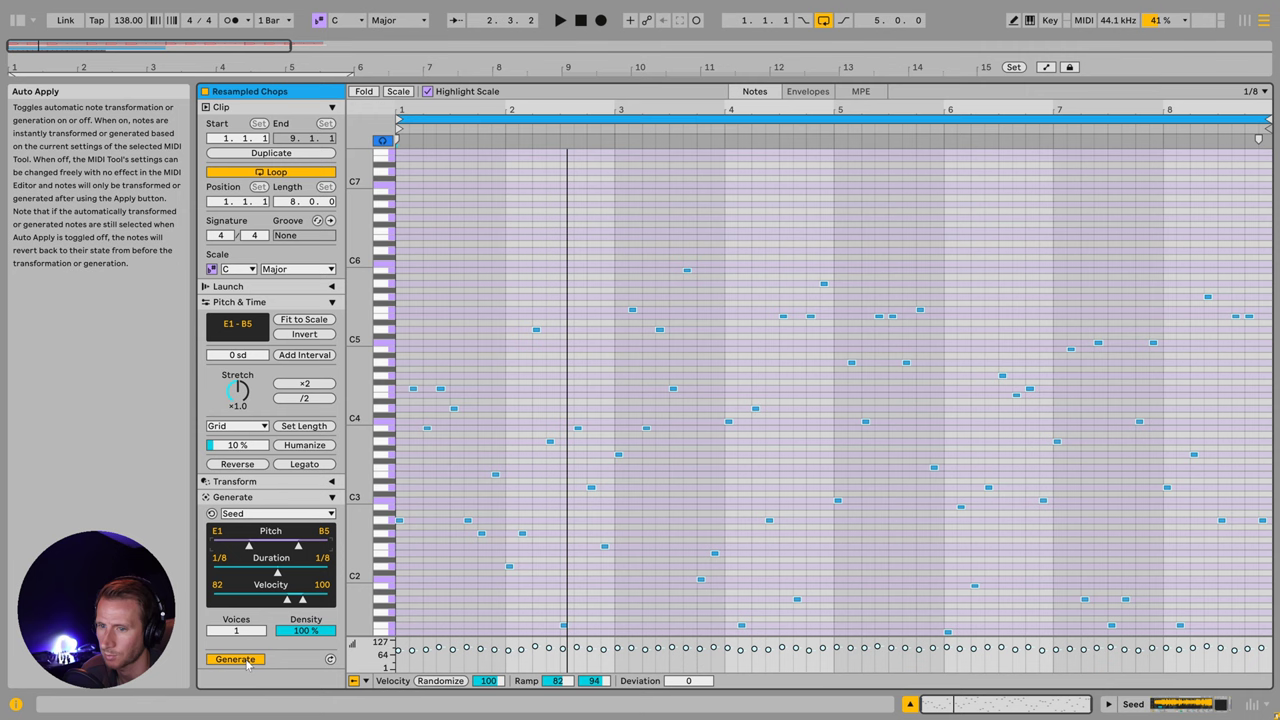
left_click(248, 660)
left_click(246, 661)
left_click(244, 662)
left_click(244, 662)
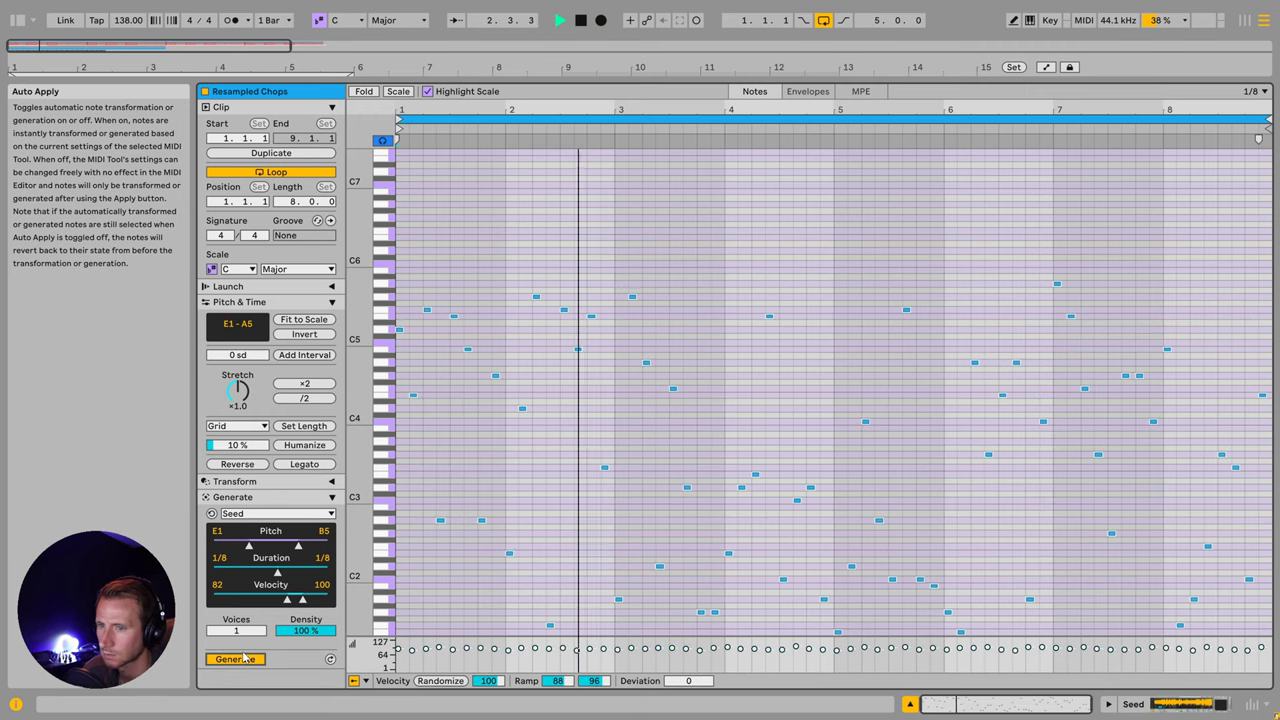
Step: Lower the Seed generator's density to 79% and stop playback
mouse_move(306, 630)
left_mouse_down()
mouse_move(306, 668)
mouse_move(306, 650)
left_mouse_up()
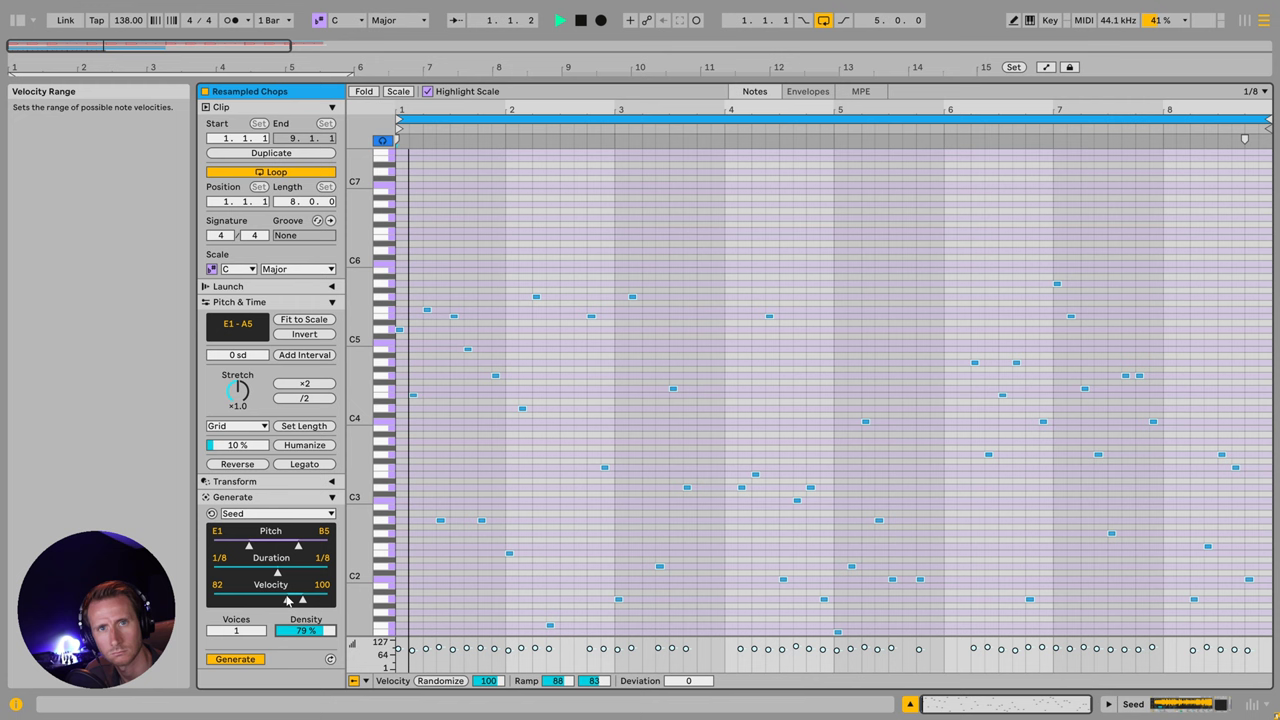
key("space")
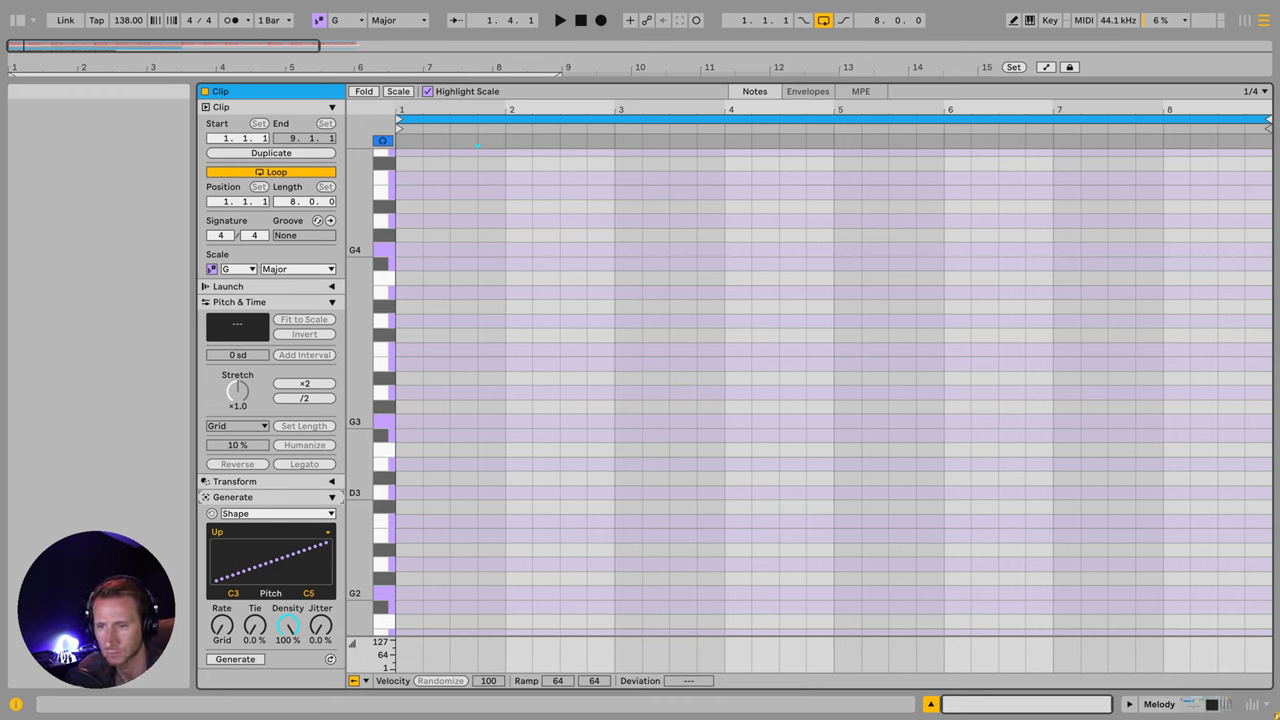
Step: Try the Up & Down and Arc Up presets of the Shape generator, and choose Bounce Up
left_click(328, 514)
left_click(168, 570)
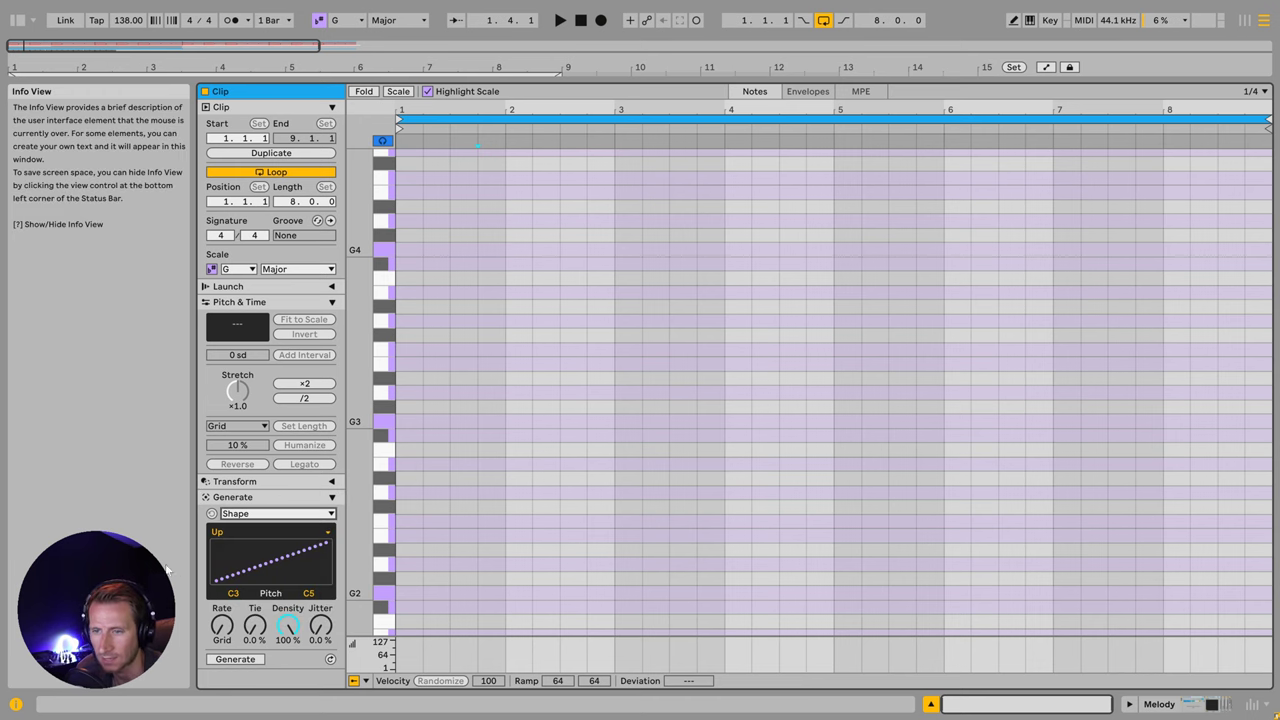
left_click(228, 533)
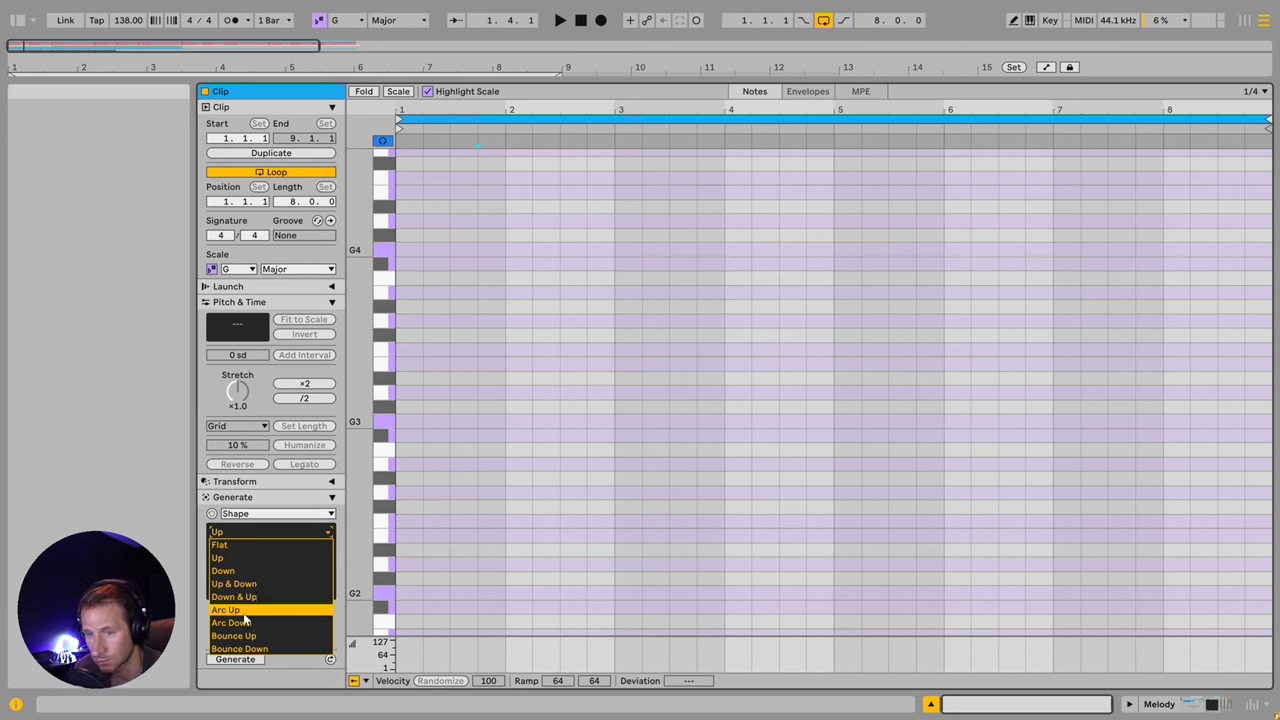
left_click(240, 584)
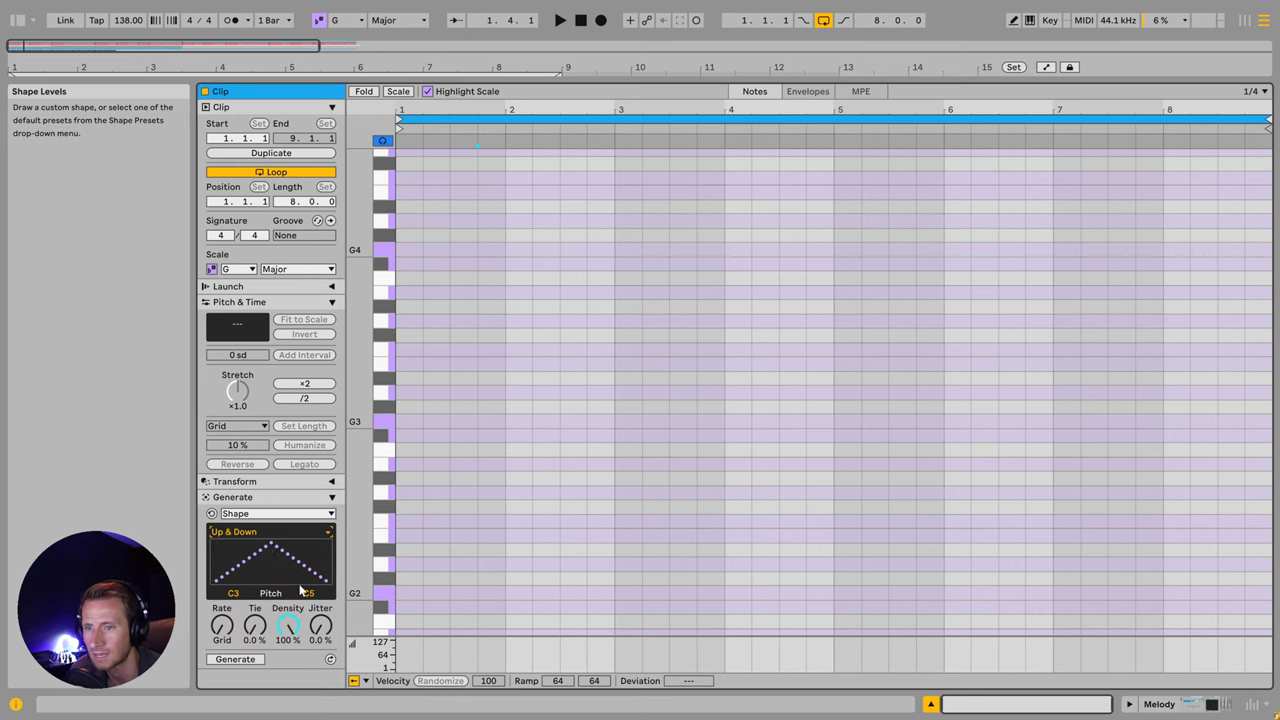
left_click(262, 535)
left_click(250, 610)
left_click(244, 537)
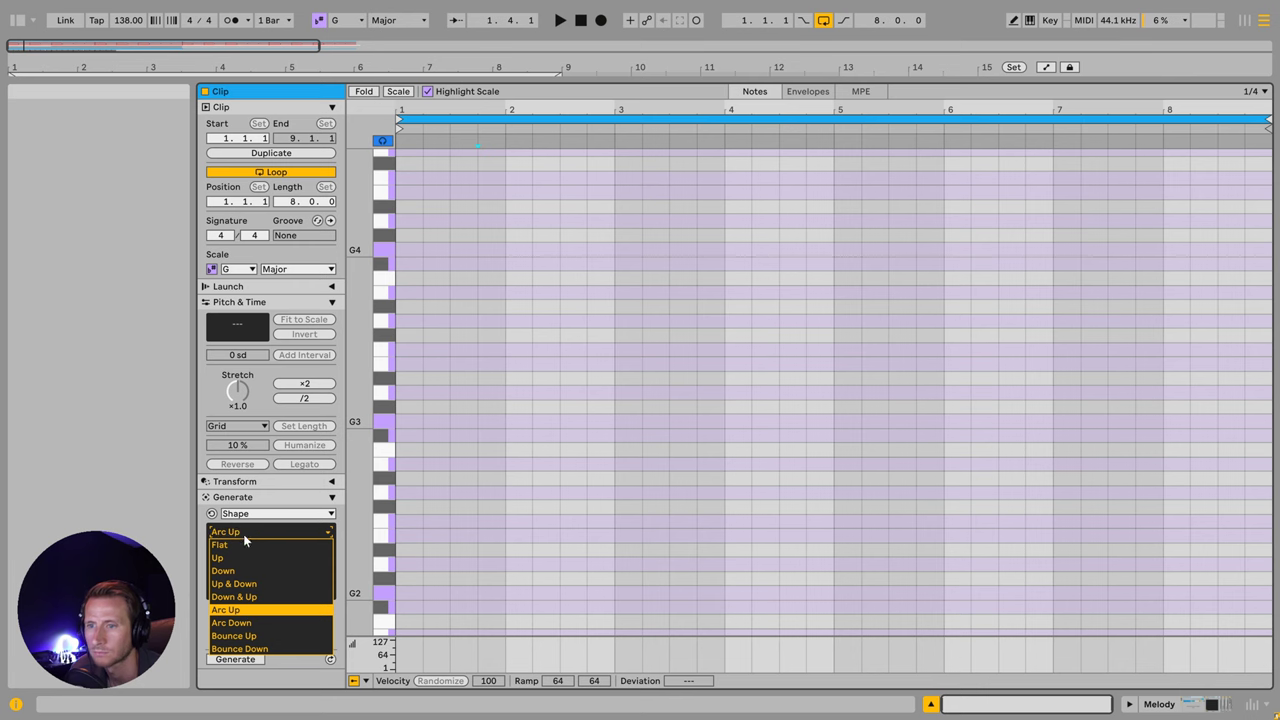
left_click(242, 636)
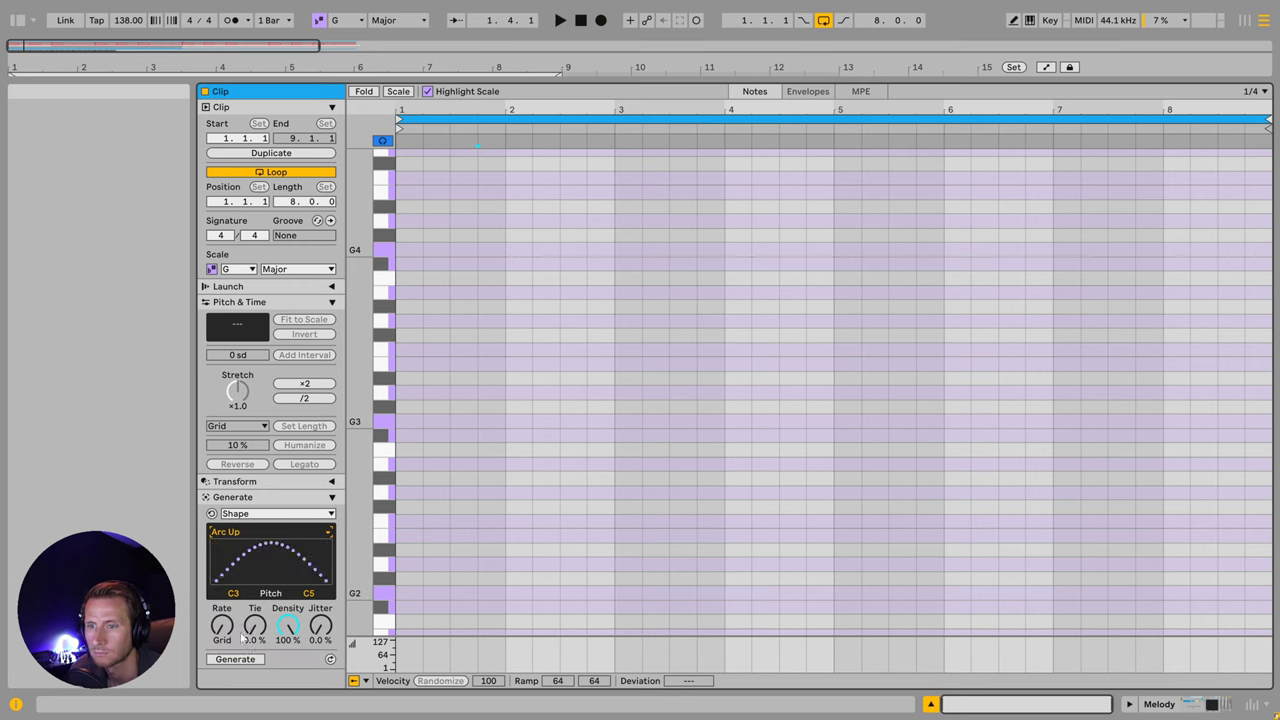
Step: Generate the Bounce Up melody at a 1/6 rate with the pitch range set to G2–G4
left_click(235, 659)
left_click_drag(221, 626, 221, 584)
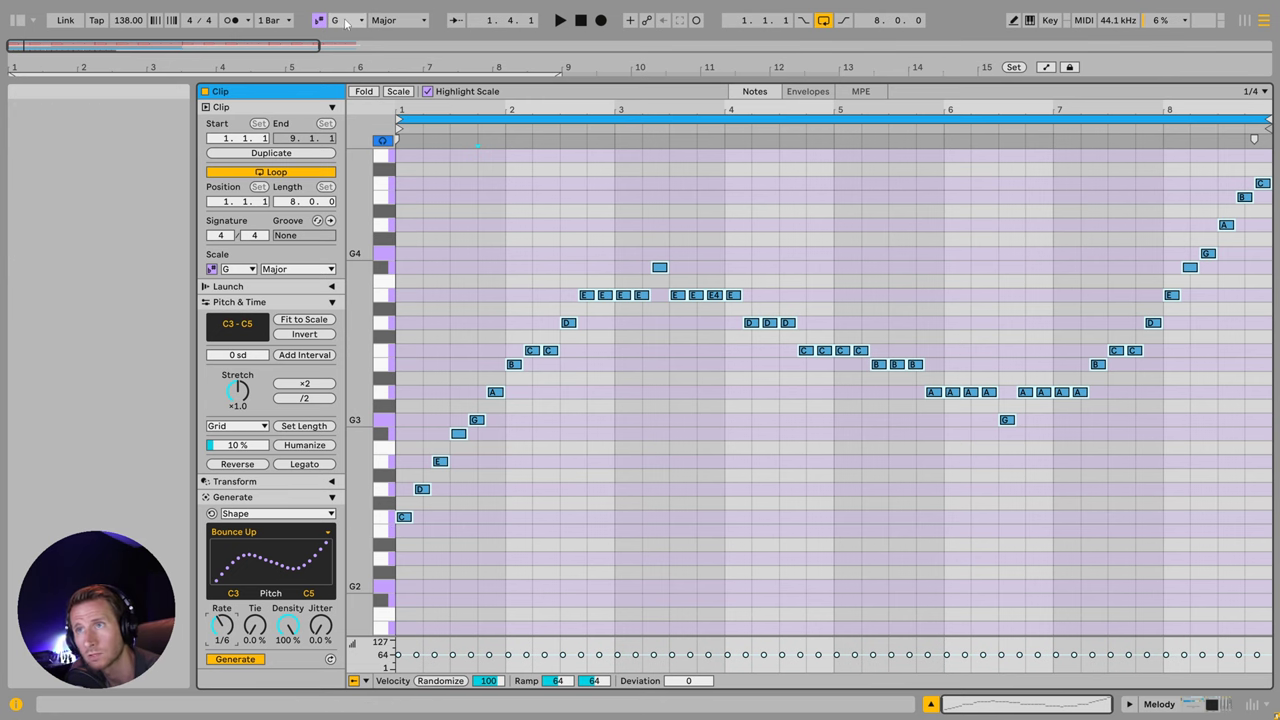
left_click(236, 594)
key("Down")
key("Down")
key("Down")
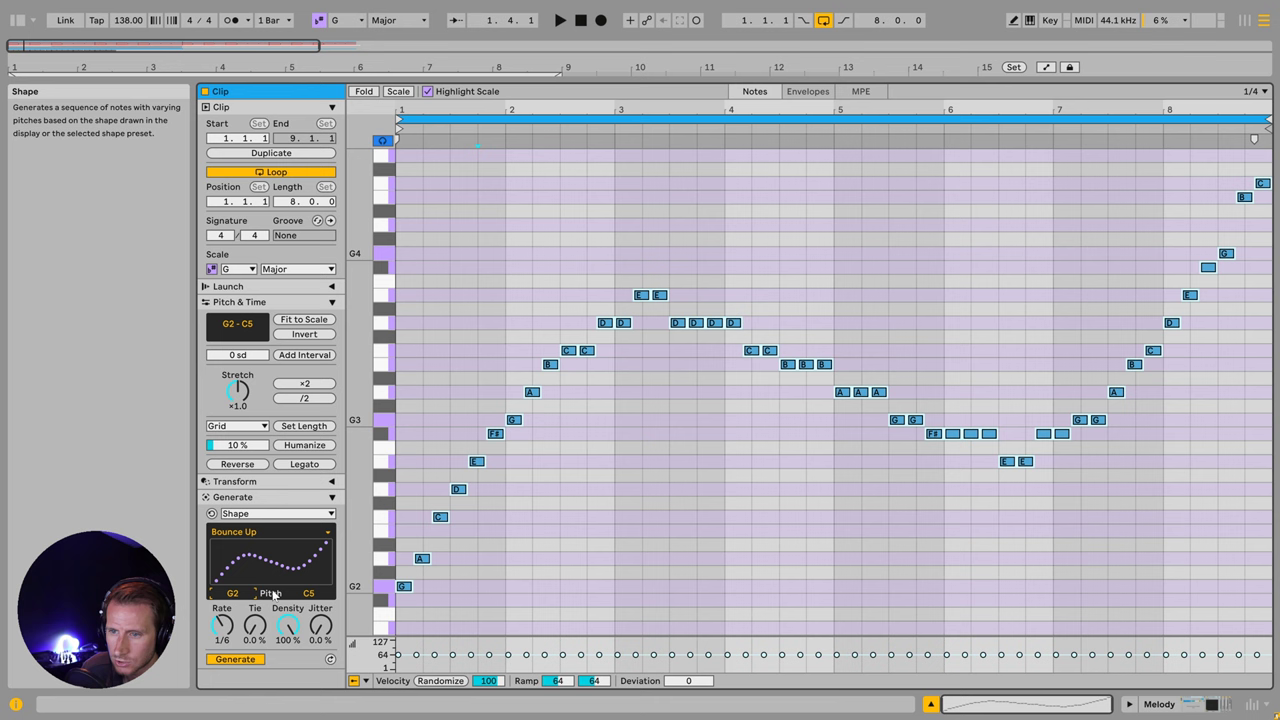
left_click(310, 593)
key("Down")
key("Down")
key("Down")
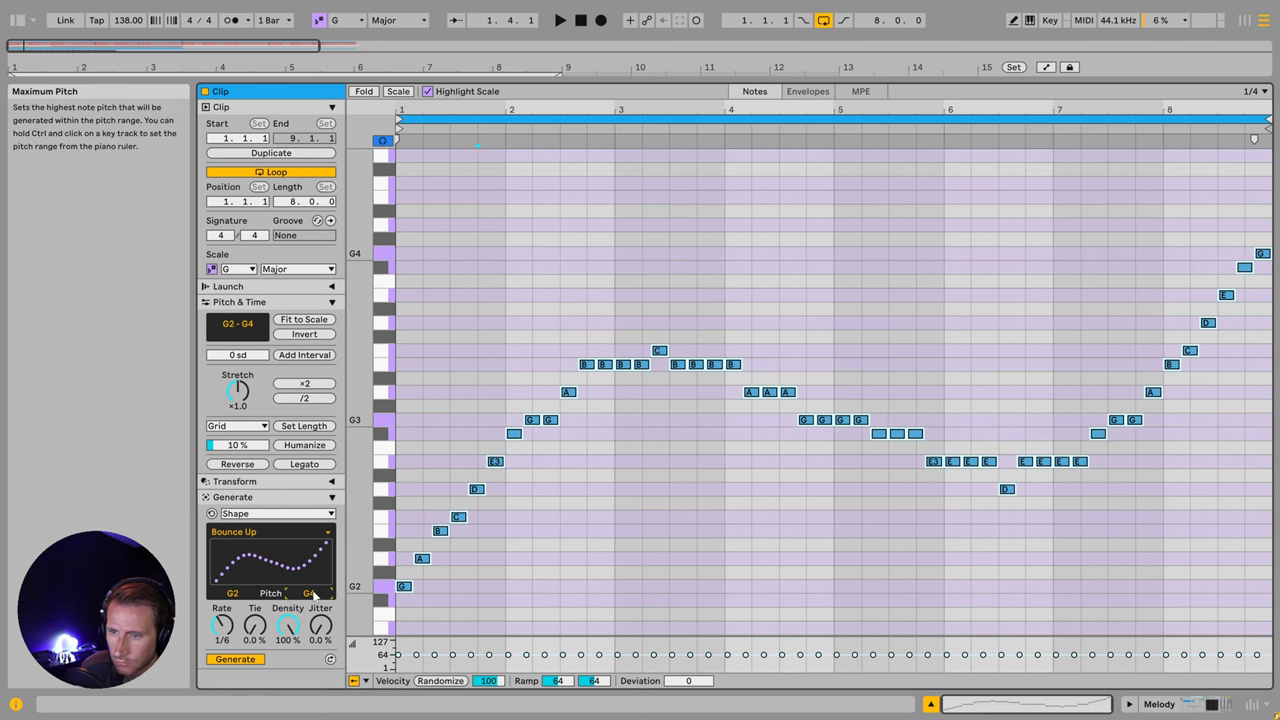
Step: Audition the Shape melody, set its jitter to 15%, and adjust the rate during playback
key("space")
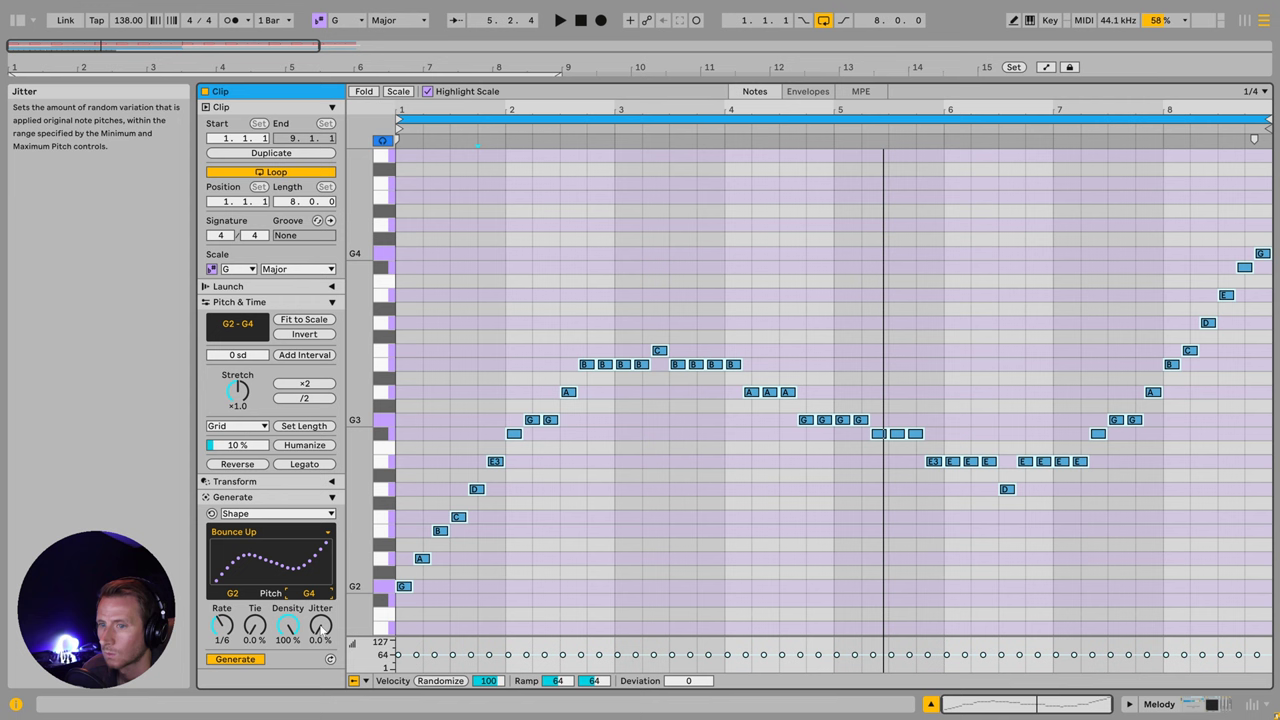
left_click_drag(320, 626, 320, 612)
key("space")
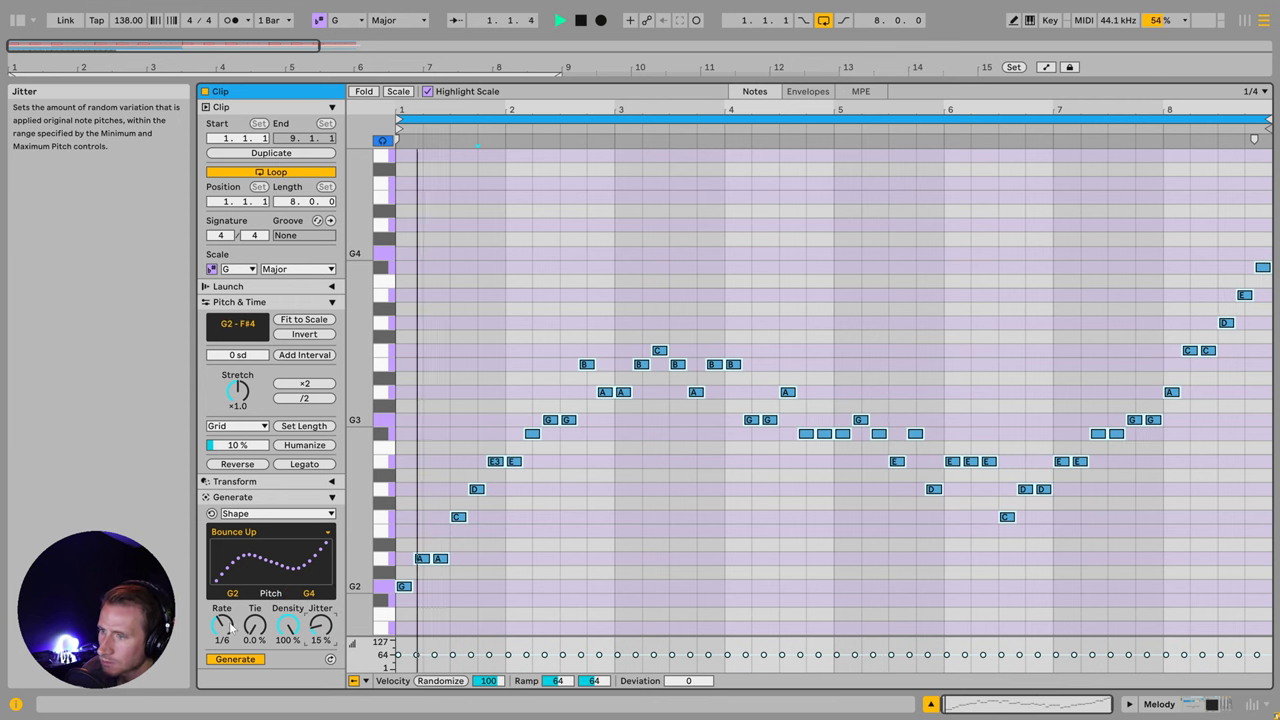
left_click_drag(222, 630, 226, 626)
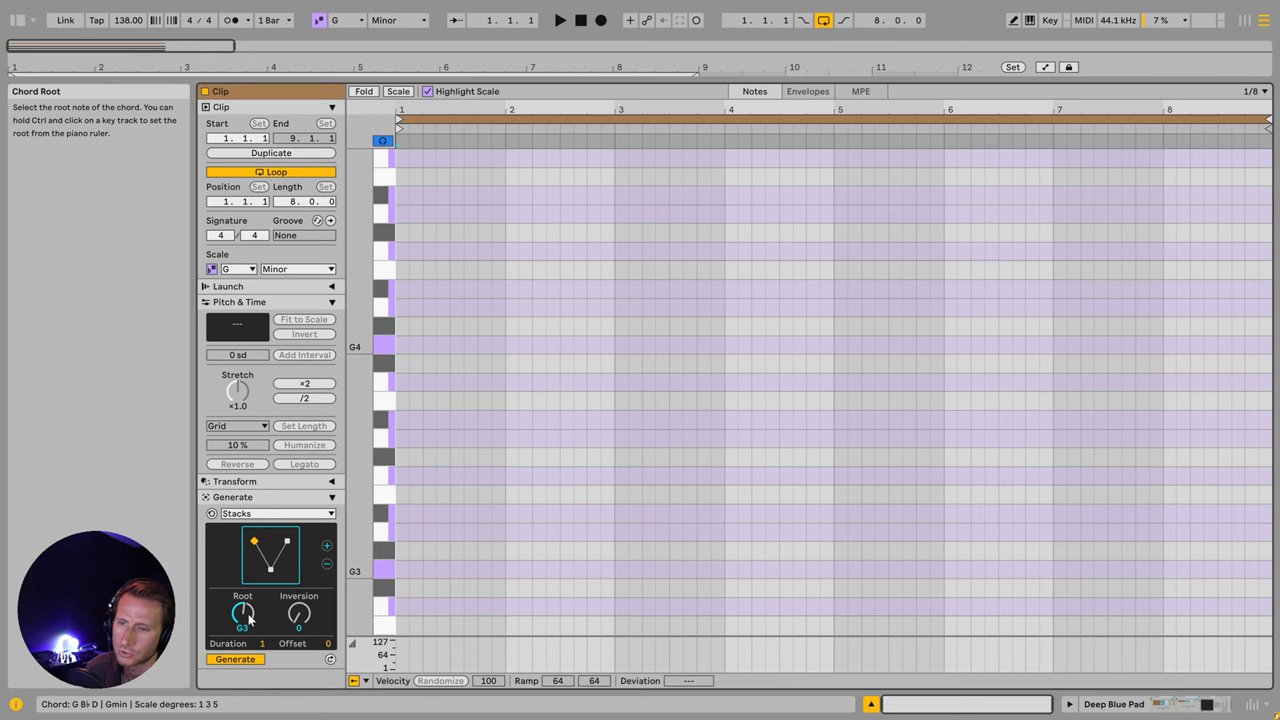
Step: Generate a G minor triad rooted on G3 with the Stacks generator, and add three more chords to it
left_click(243, 658)
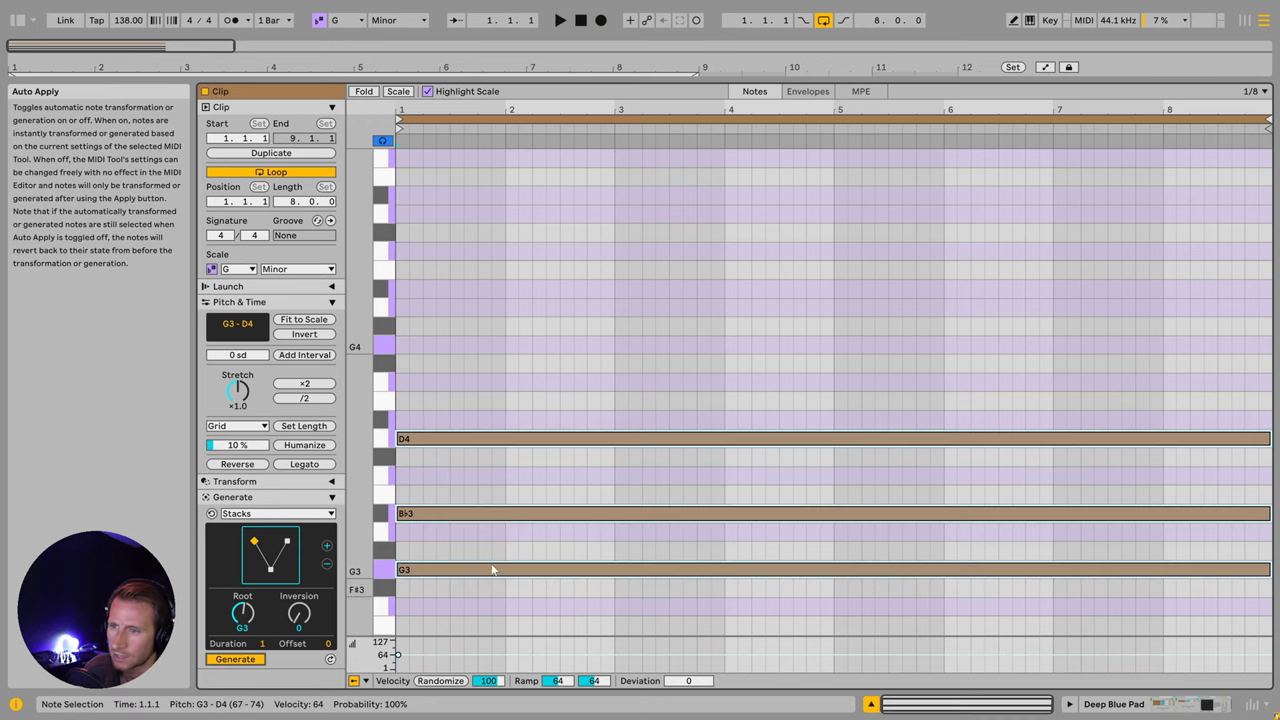
left_click(409, 530)
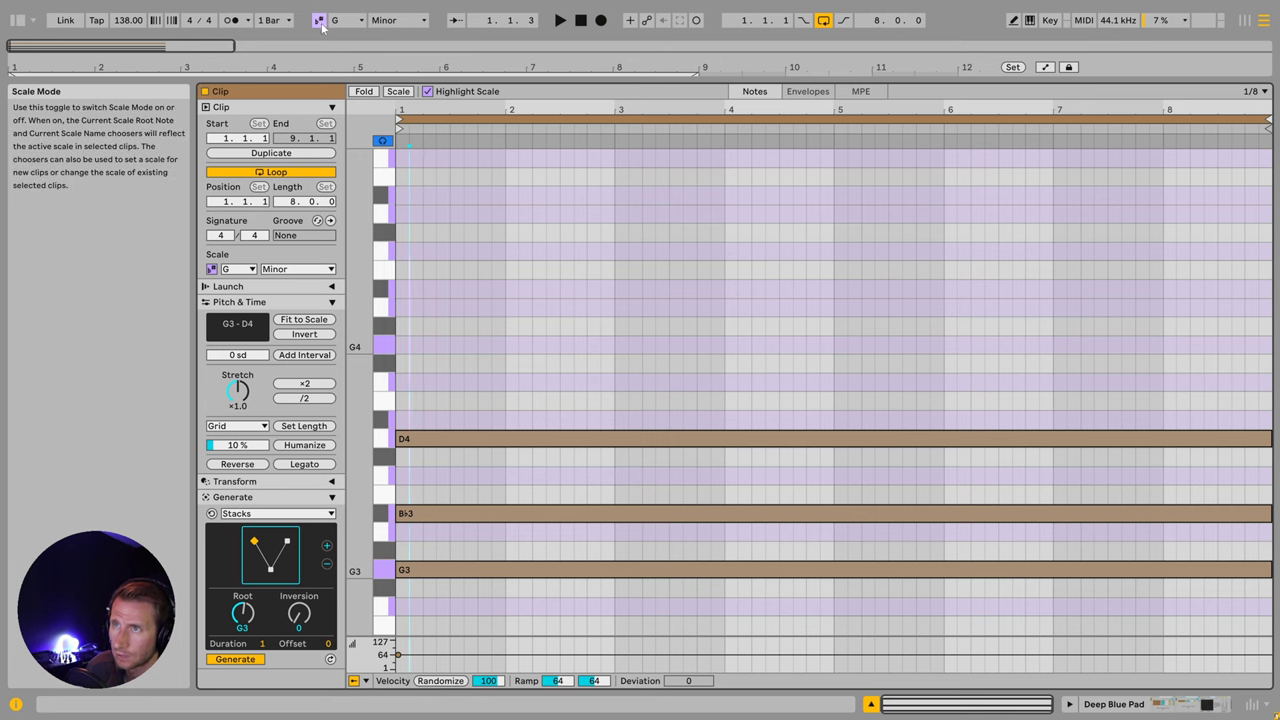
left_click(327, 547)
left_click(327, 547)
left_click(327, 547)
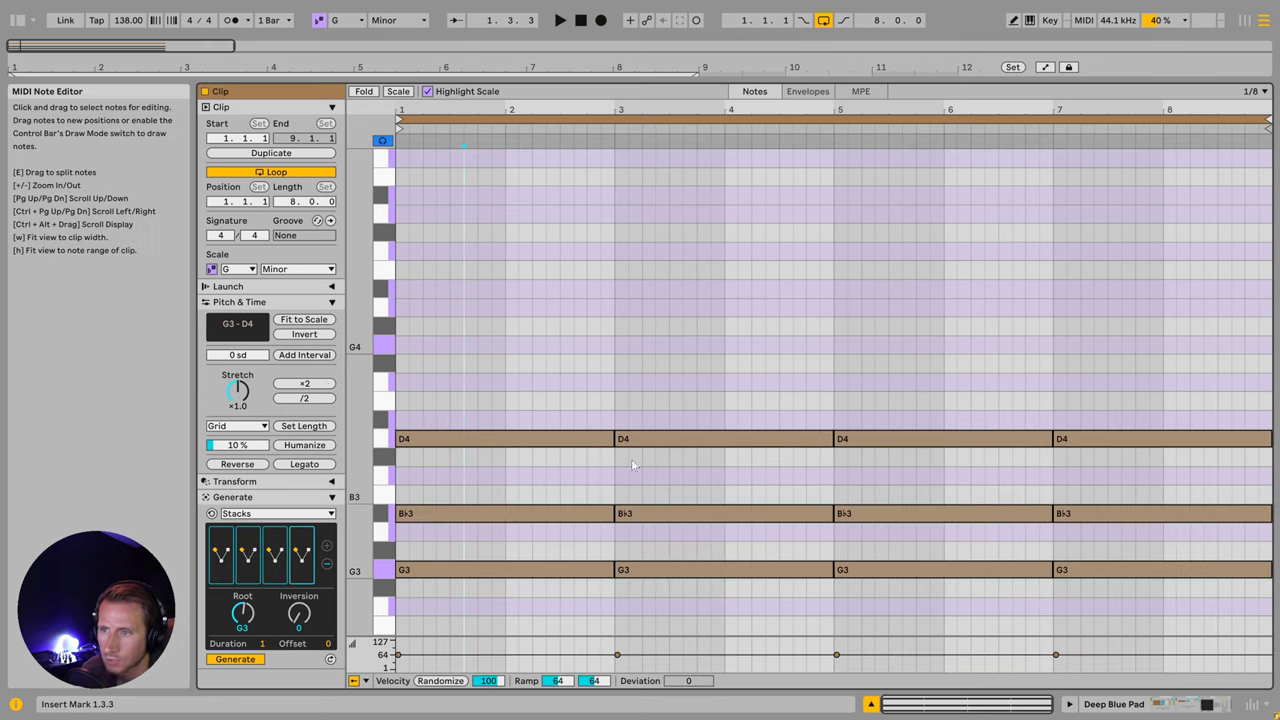
Step: Set the second chord to inversion 1 and the third to inversion 2, and audition the progression
left_click_drag(718, 307, 675, 576)
left_click_drag(294, 617, 294, 606)
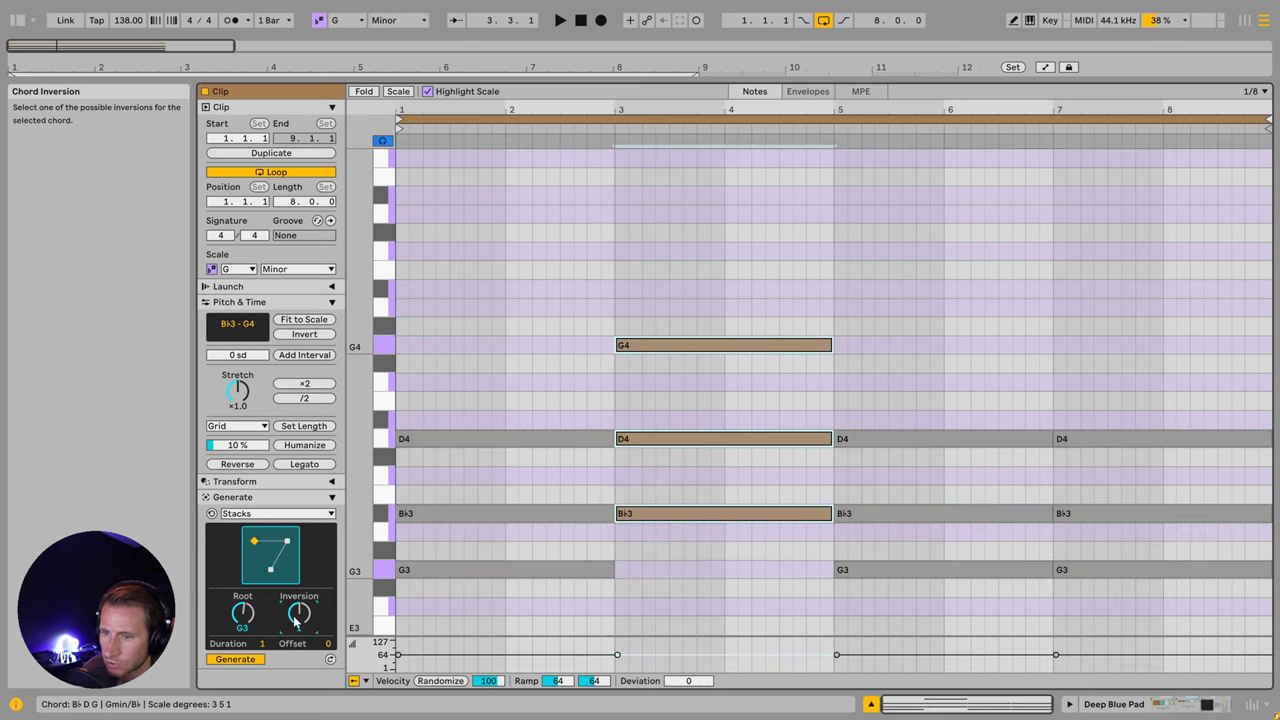
left_click(948, 363)
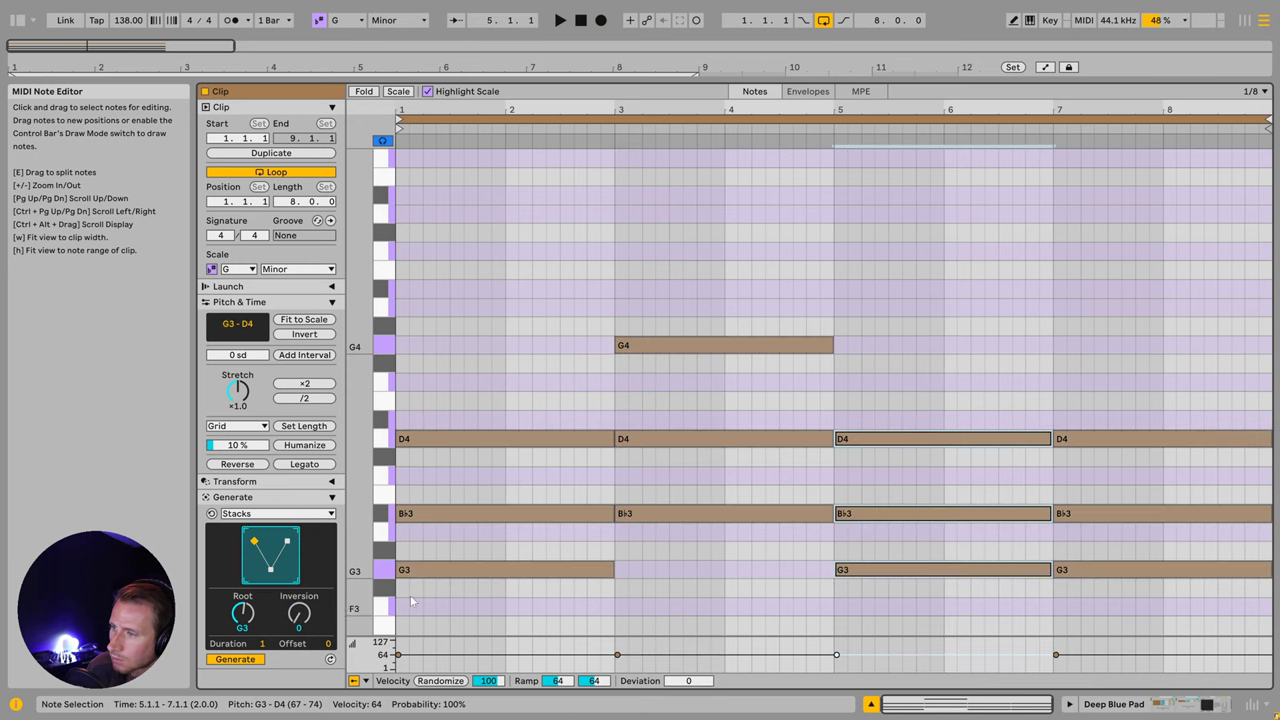
left_click_drag(306, 618, 305, 616)
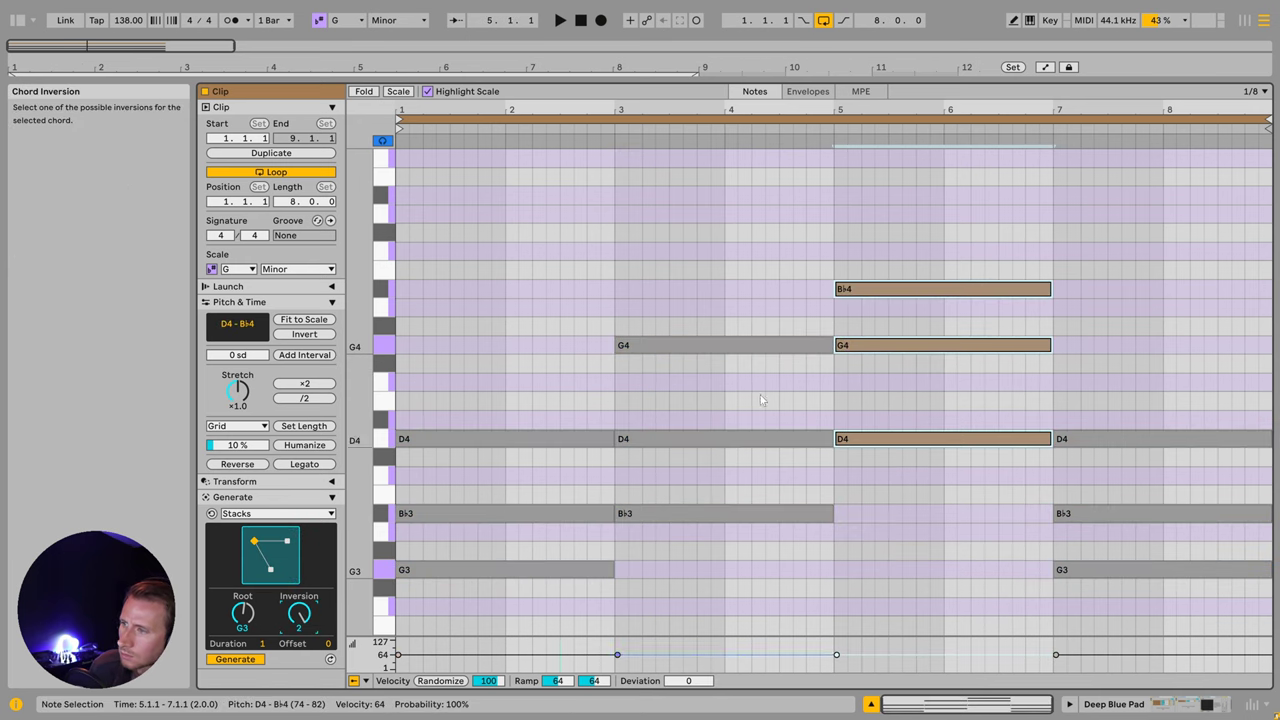
key("ctrl+a")
key("space")
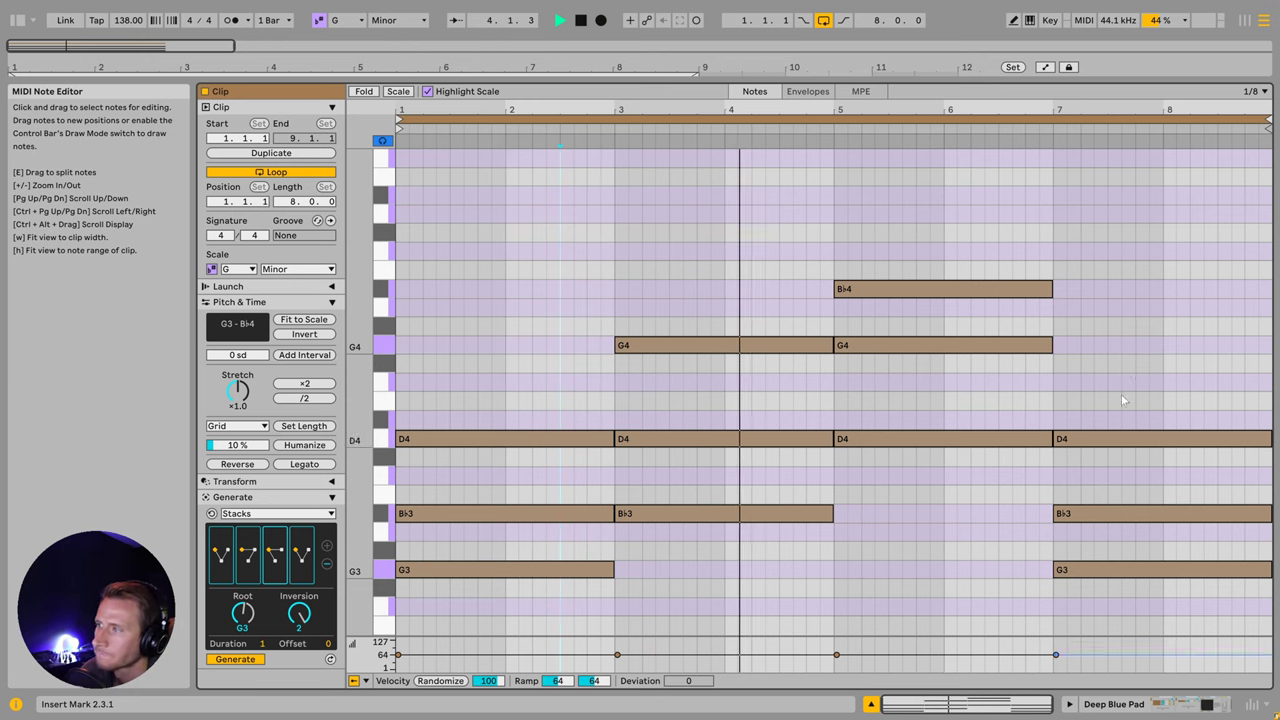
key("space")
Step: Add the notes F4, A4 and C5 above the last chord in bars 7–8
left_click(1147, 481)
left_click_drag(1147, 482, 1093, 390)
left_click_drag(1100, 301, 1089, 354)
key("Up")
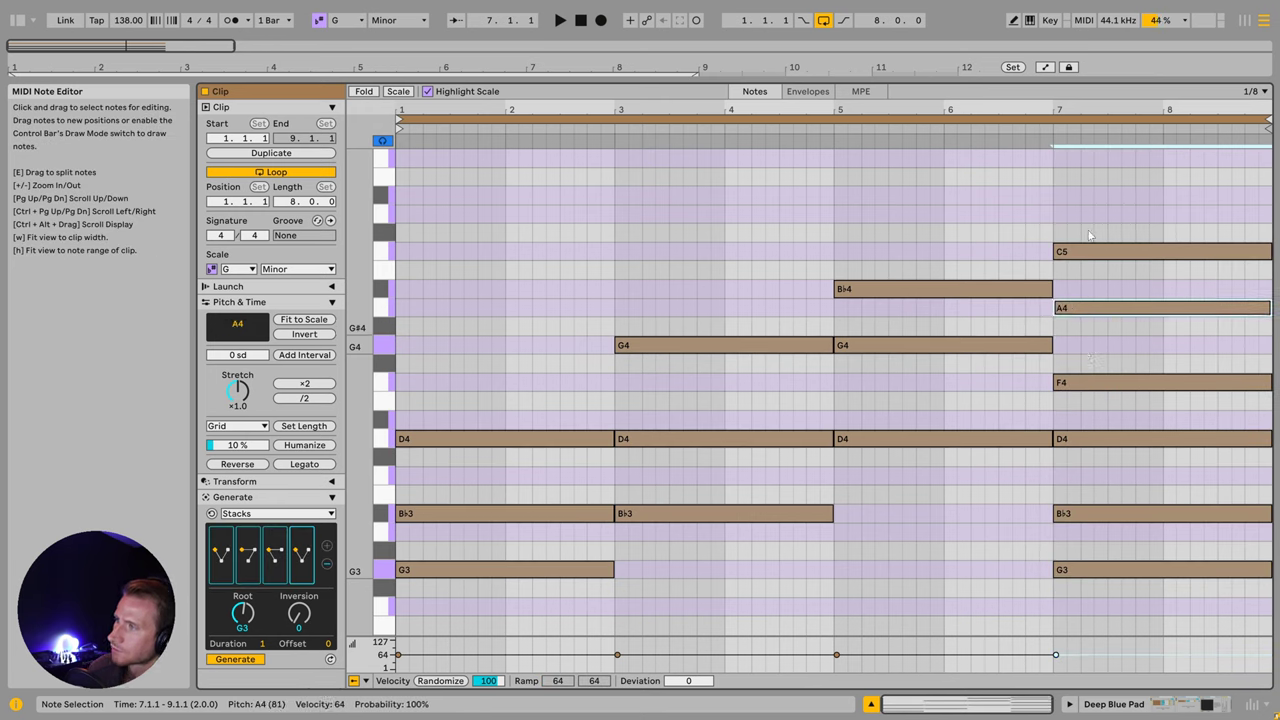
Step: Regenerate the chord stack within bars 7–8 with the last chord's duration at 1 1/8, and audition it
left_click_drag(1117, 187, 1117, 678)
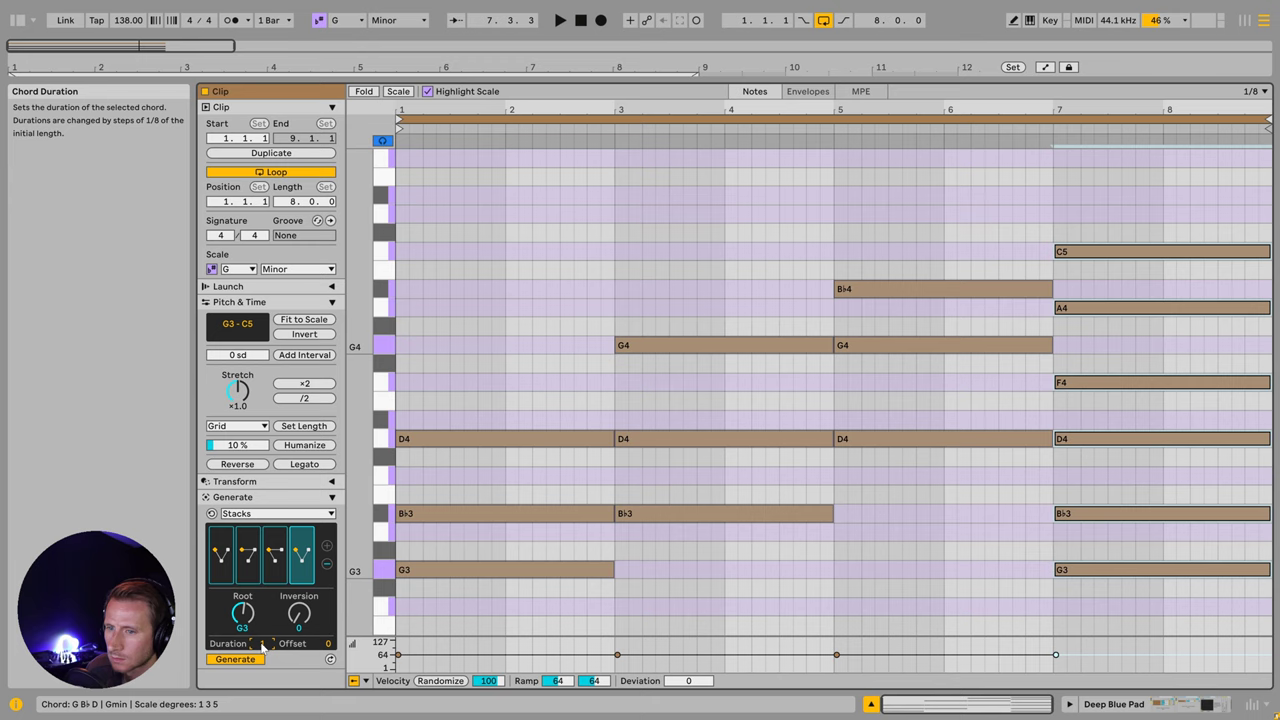
left_click_drag(262, 647, 264, 648)
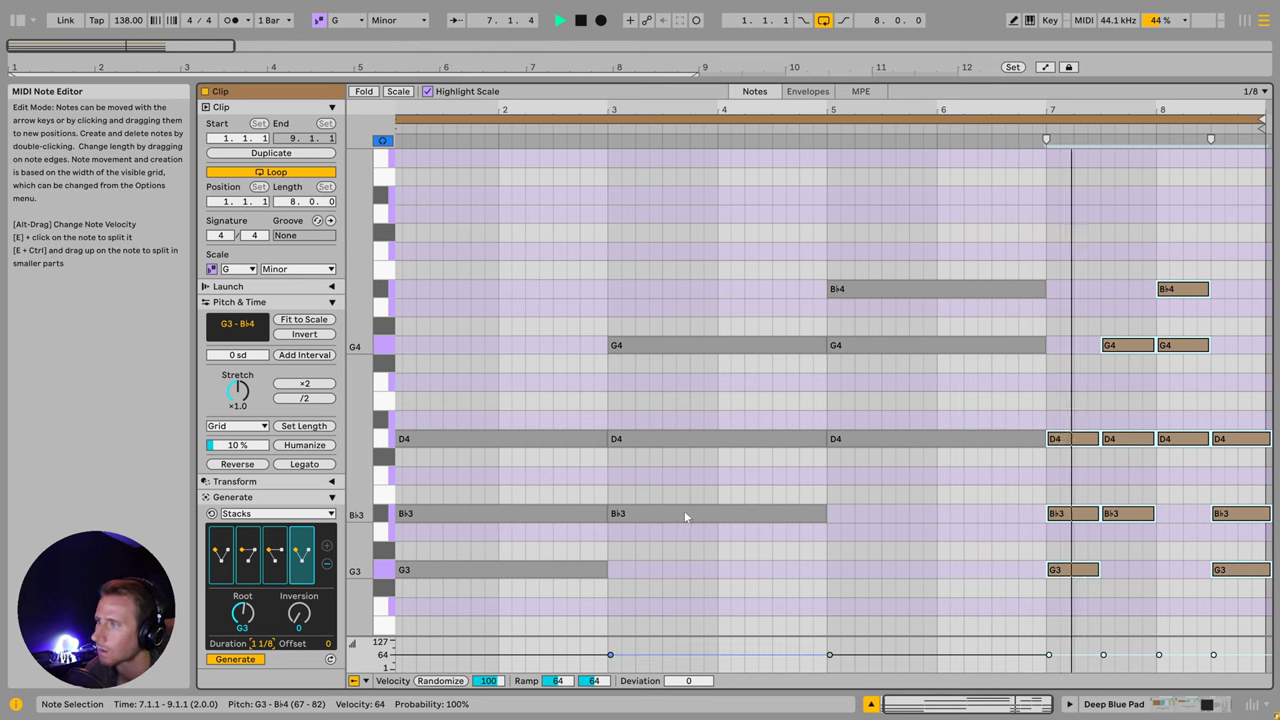
key("ctrl+a")
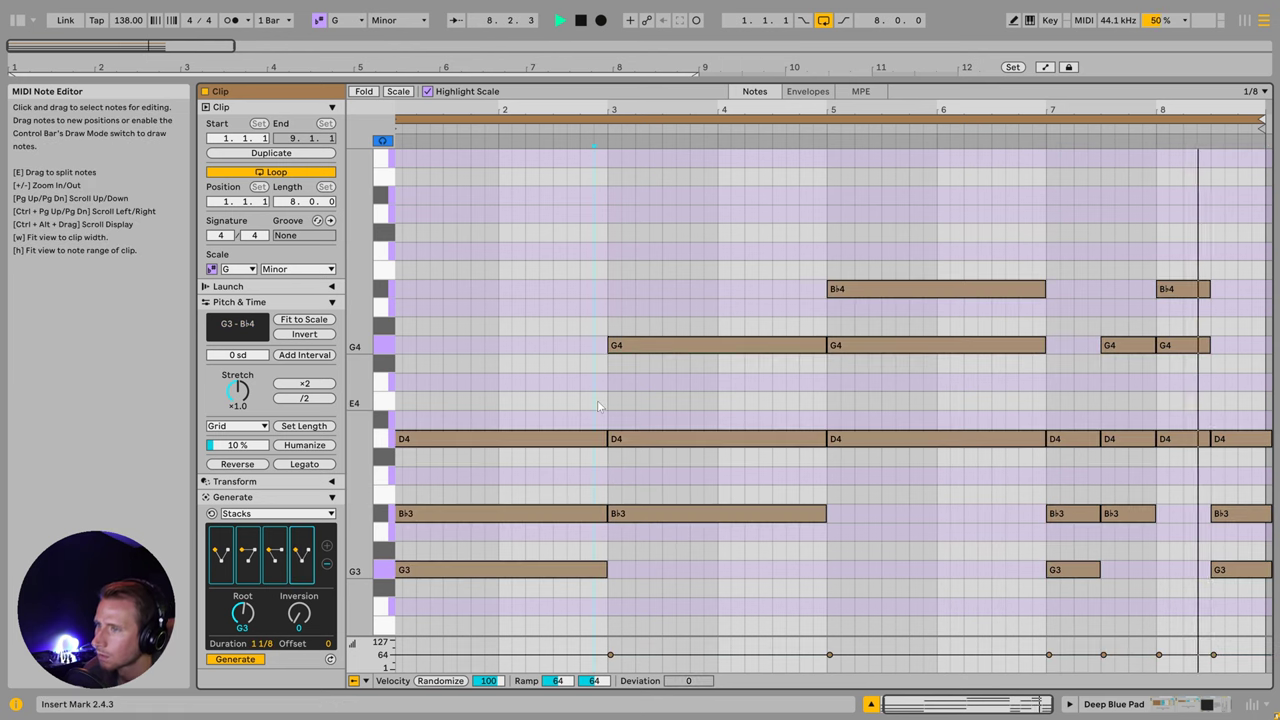
key("space")
left_click(552, 409)
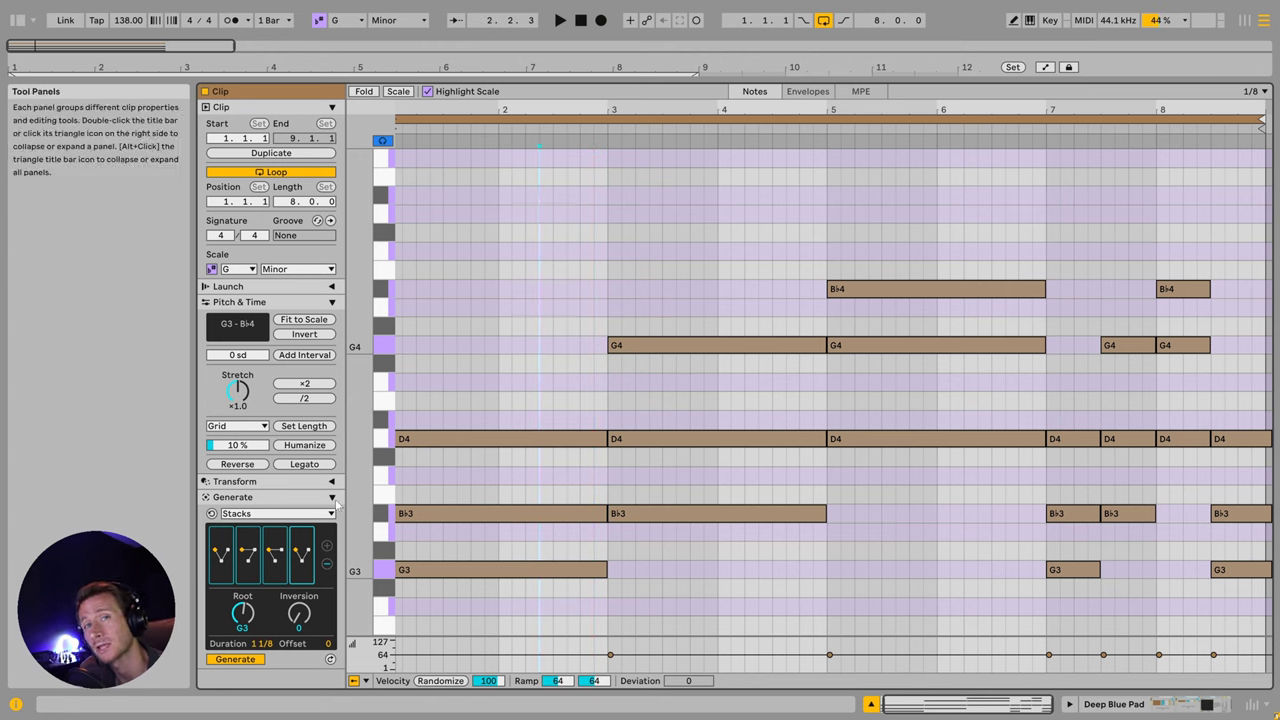
Step: Apply the Span transformation to all notes as Staccato with -3.2% offset and 40% variation, and audition the result
left_click(448, 404)
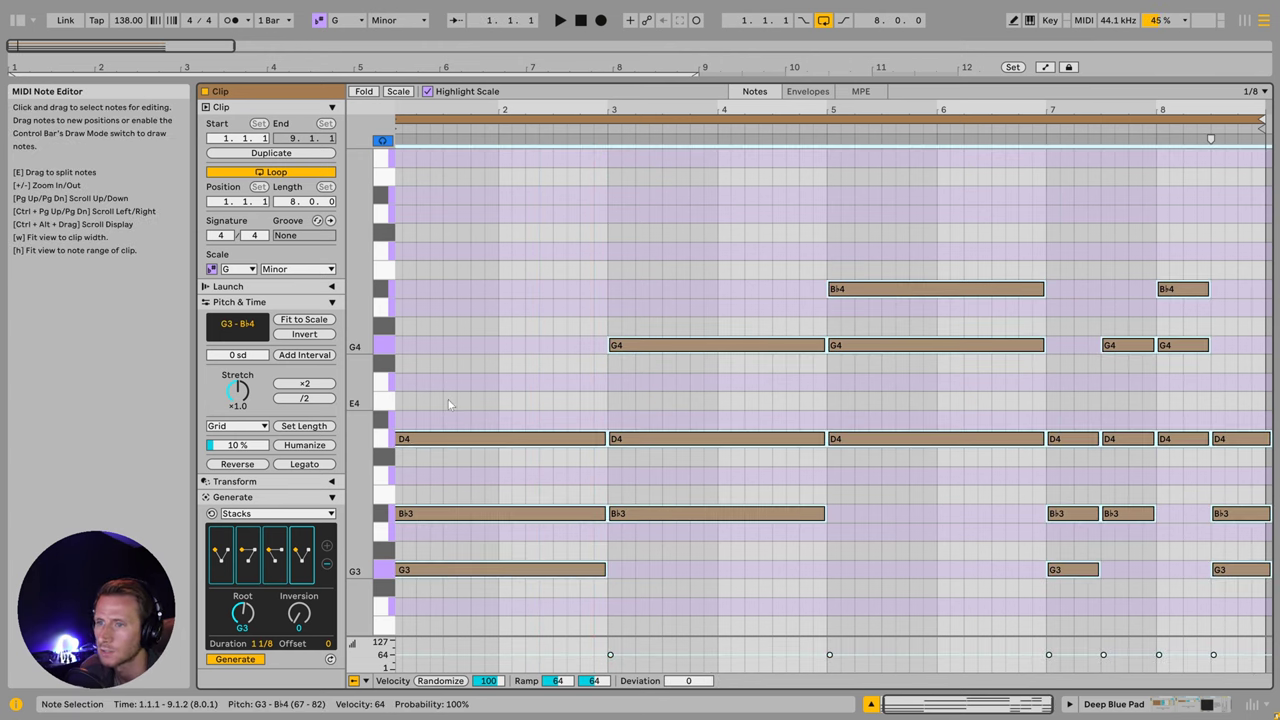
left_click(332, 481)
left_click(271, 497)
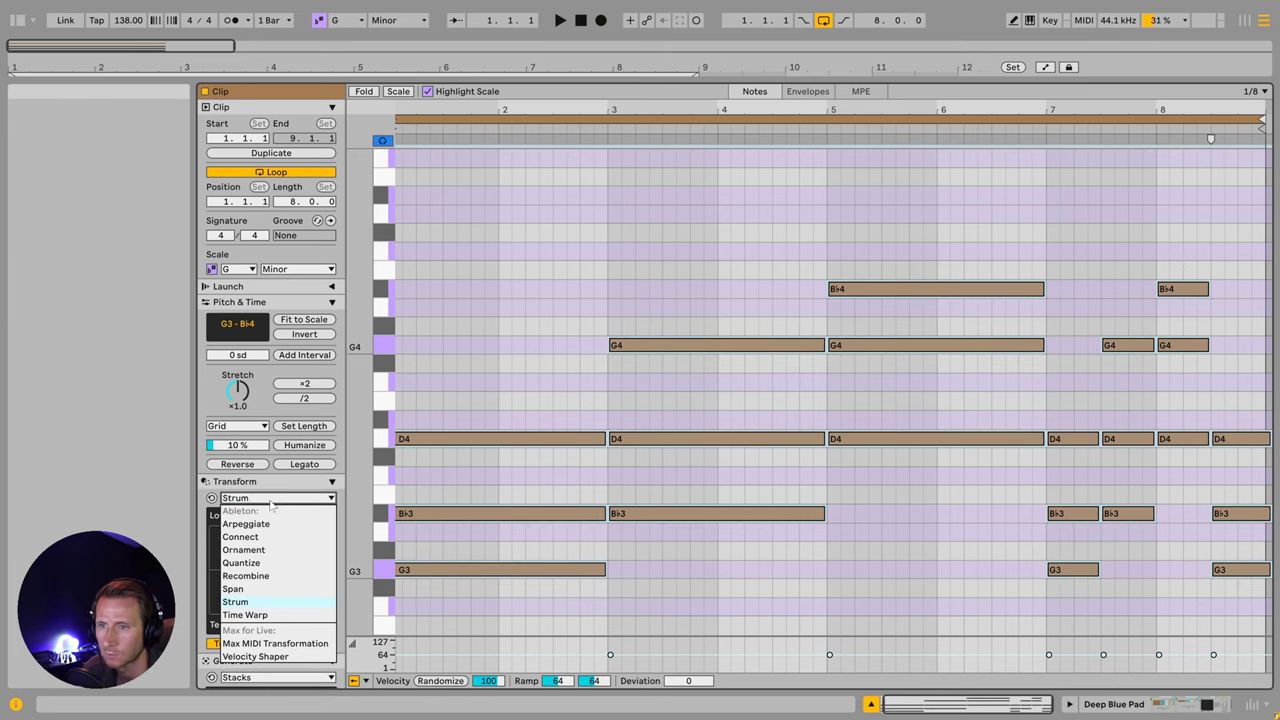
left_click(247, 591)
left_click(246, 592)
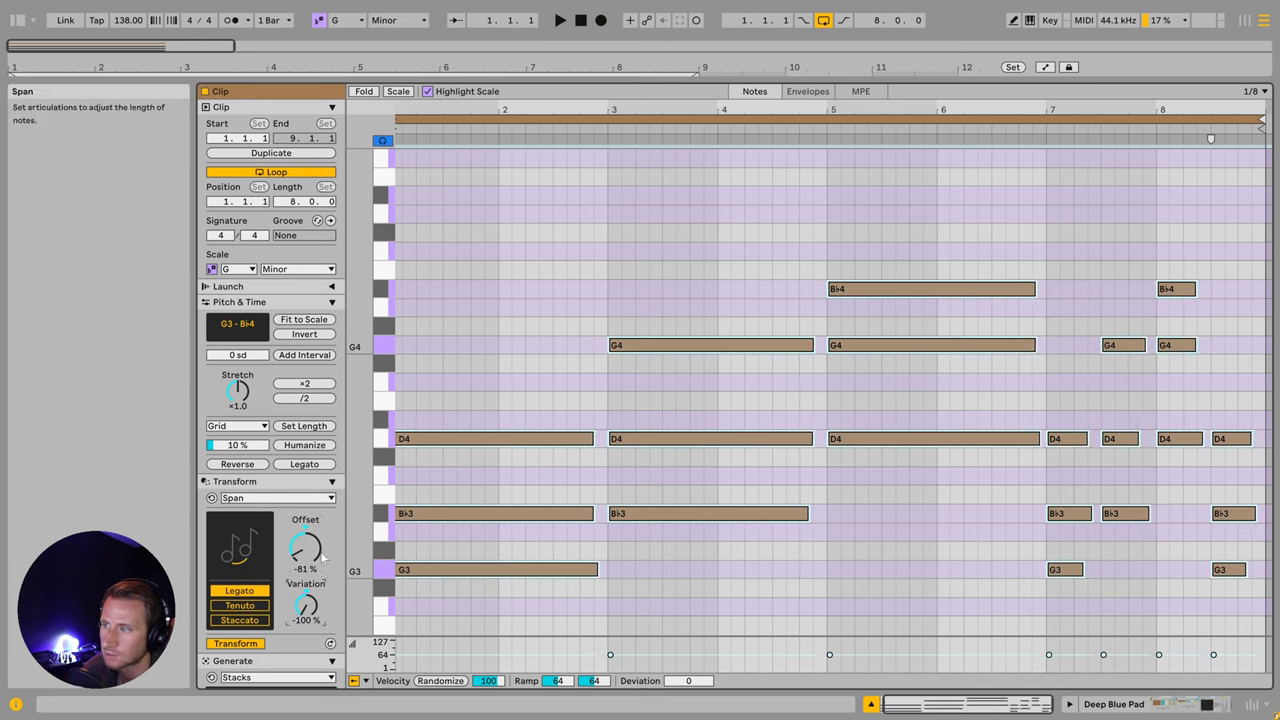
left_click(252, 620)
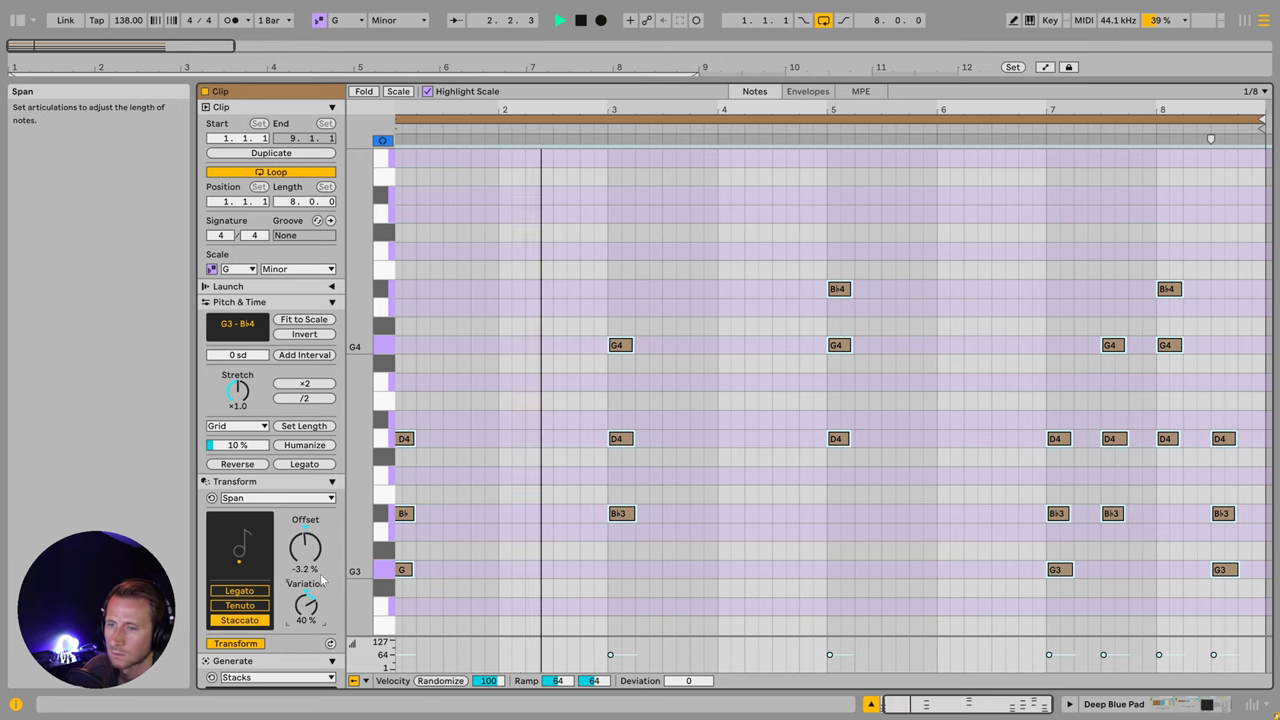
left_click(838, 357)
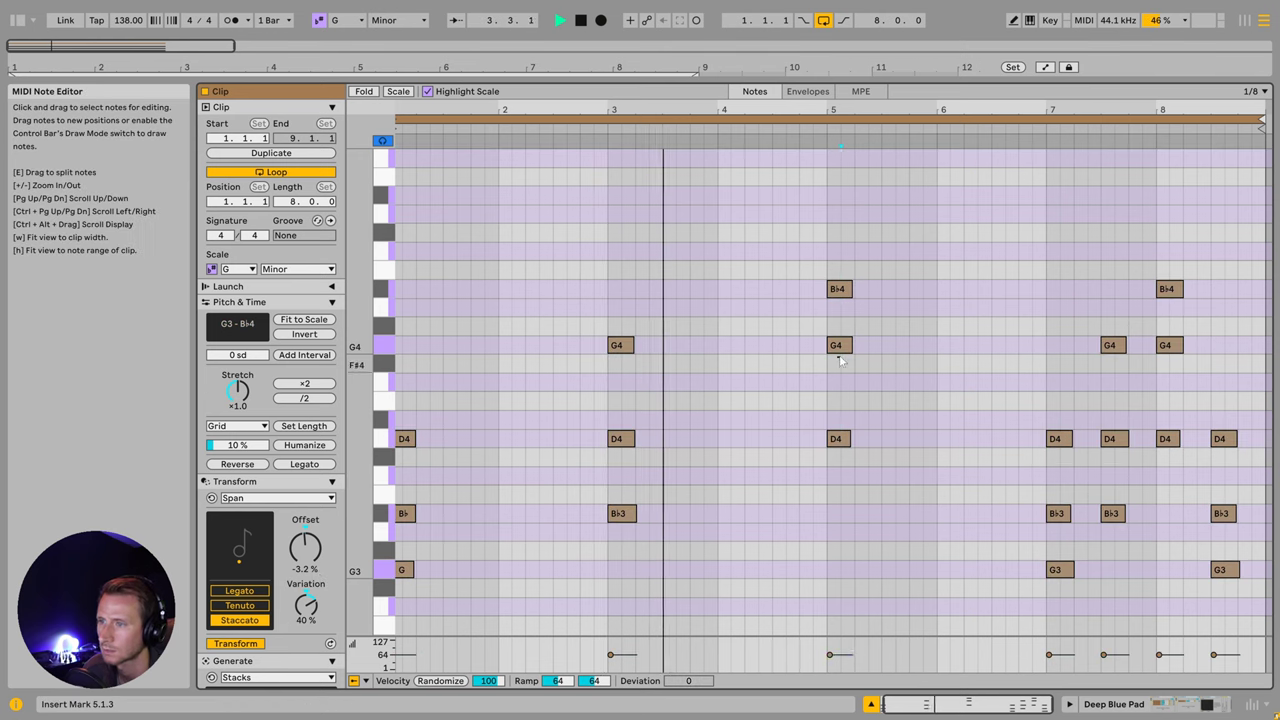
key("space")
Step: Apply the Strum transformation to the chords at bars 3 and 5 with Strum Low at -44%
left_click_drag(921, 248, 511, 545)
left_click(272, 499)
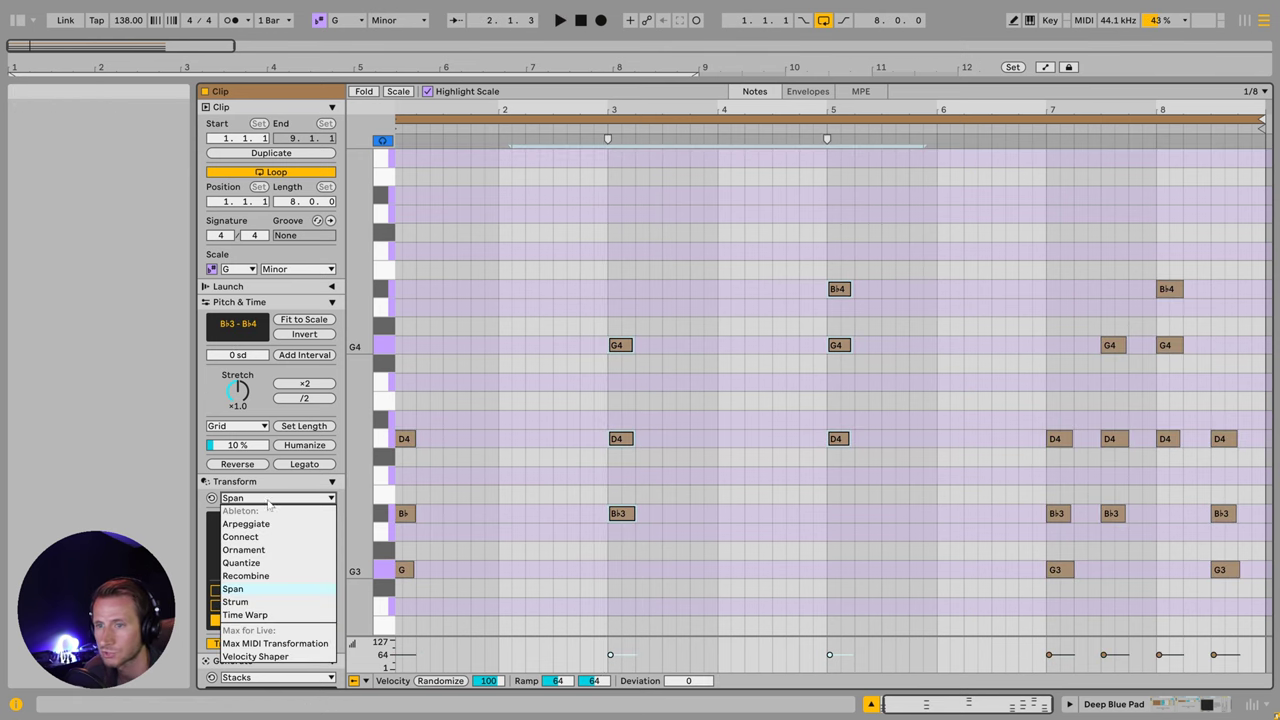
left_click(236, 603)
left_click_drag(263, 612, 256, 612)
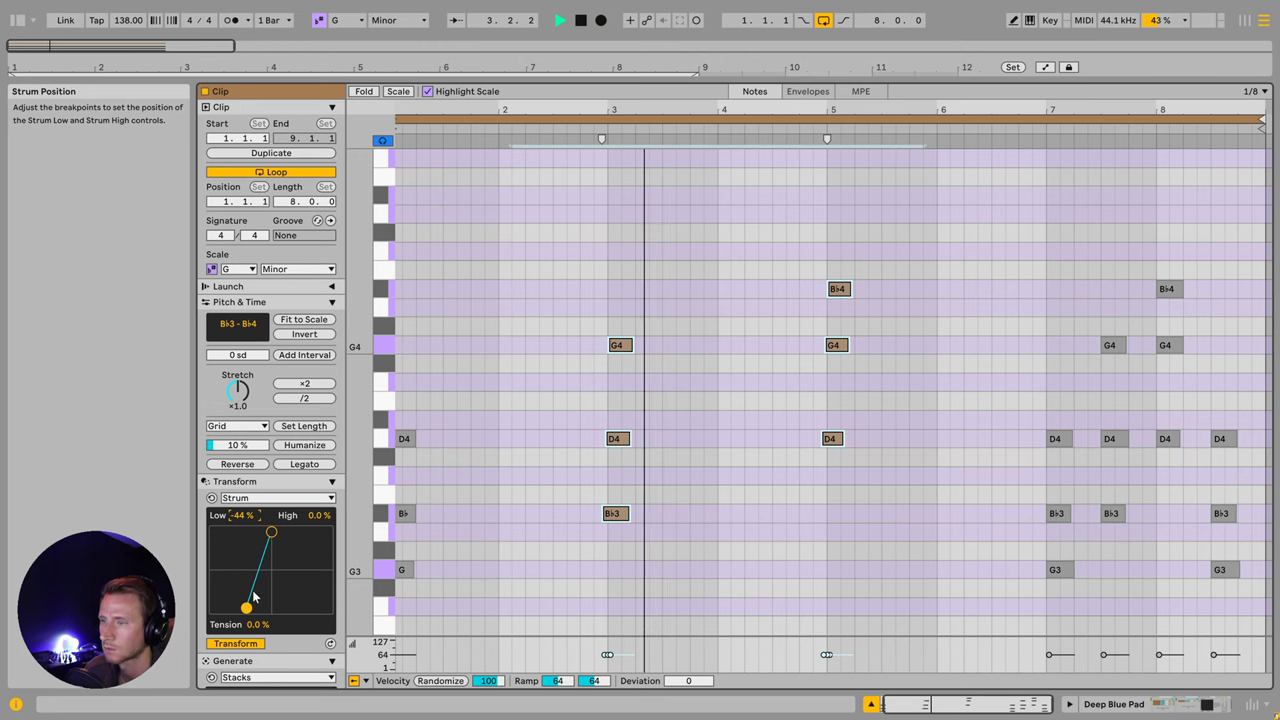
Step: Lengthen the notes of the two strummed chords to about one bar during playback
left_click_drag(629, 439, 655, 440)
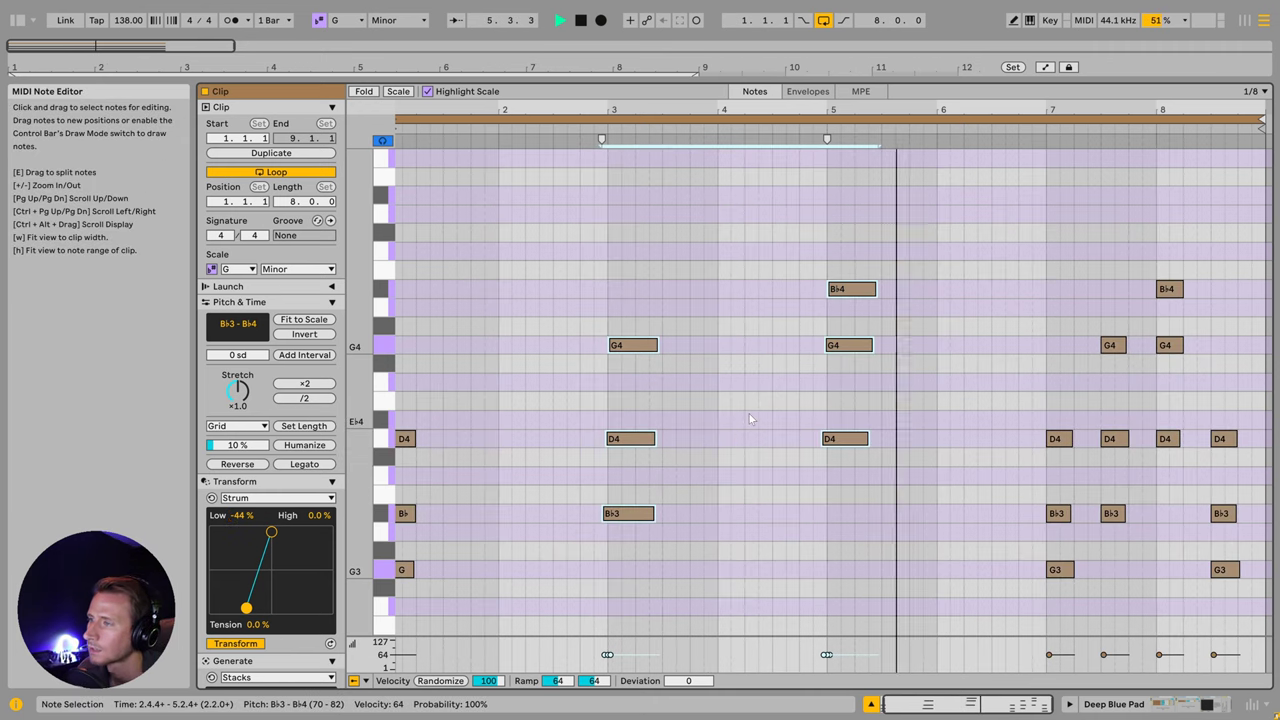
left_click_drag(654, 439, 710, 439)
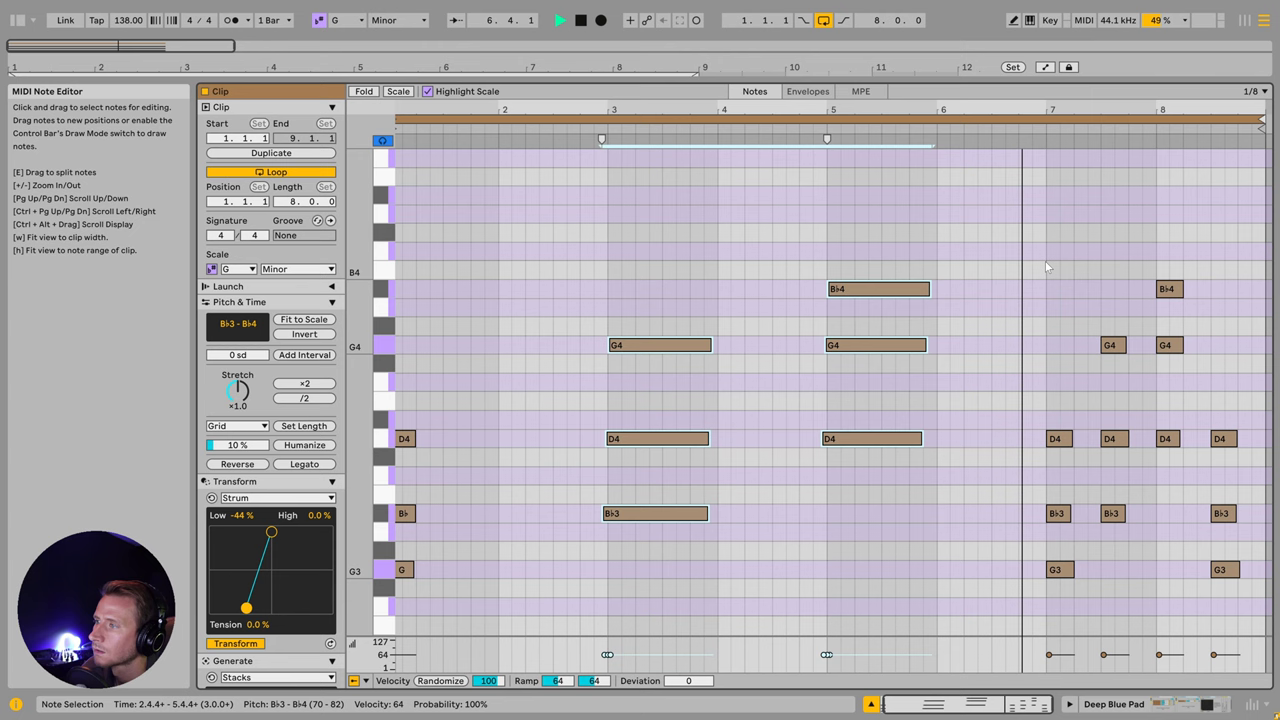
left_click(1047, 269)
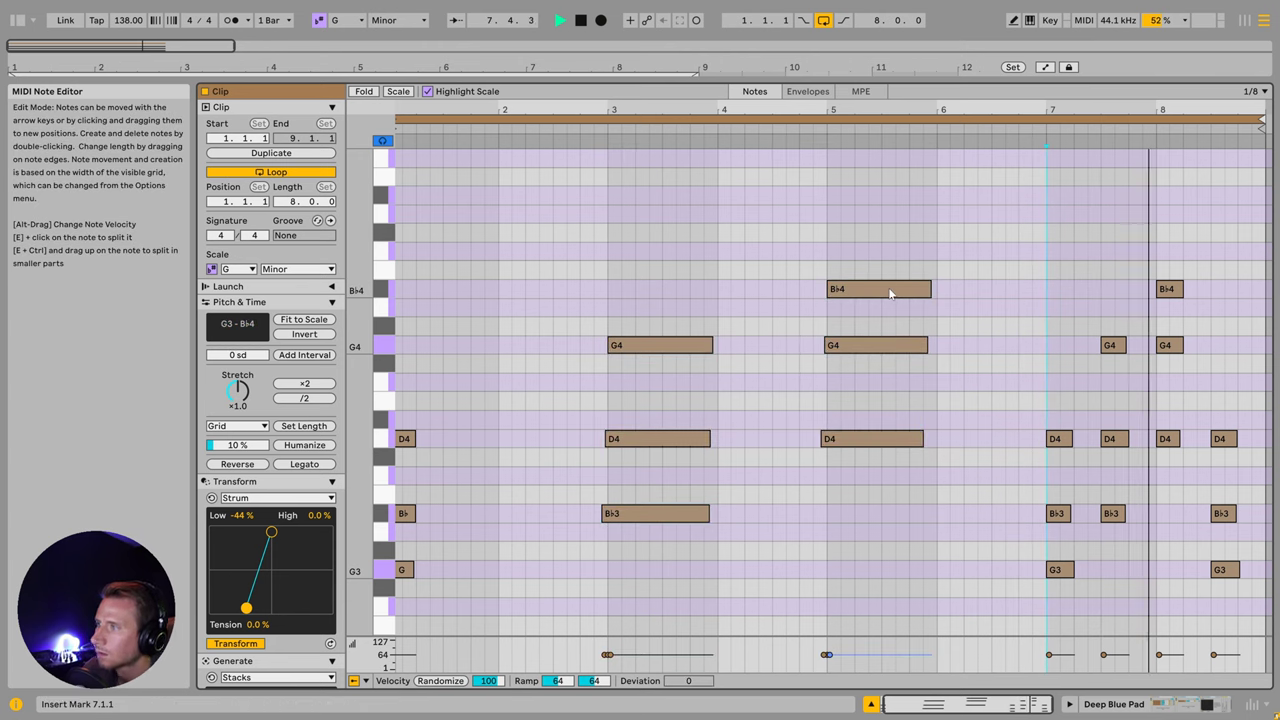